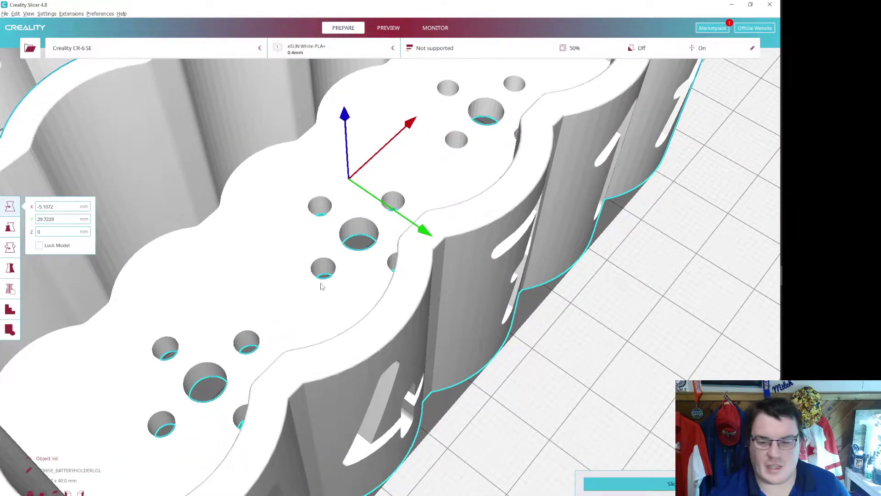
Step: Examine the finished battery holder model in Creality Slicer, including its mounting-hole patterns and the cut-out numbers on its walls
{"action": "scroll", "coordinate": [318, 291], "scroll_direction": "down", "scroll_amount": 6}
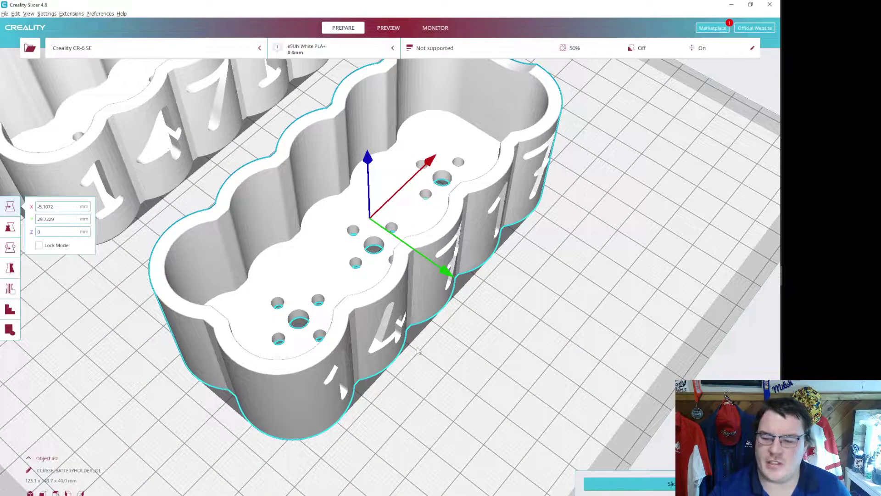
{"action": "right_click_drag", "start_coordinate": [418, 351], "coordinate": [440, 385]}
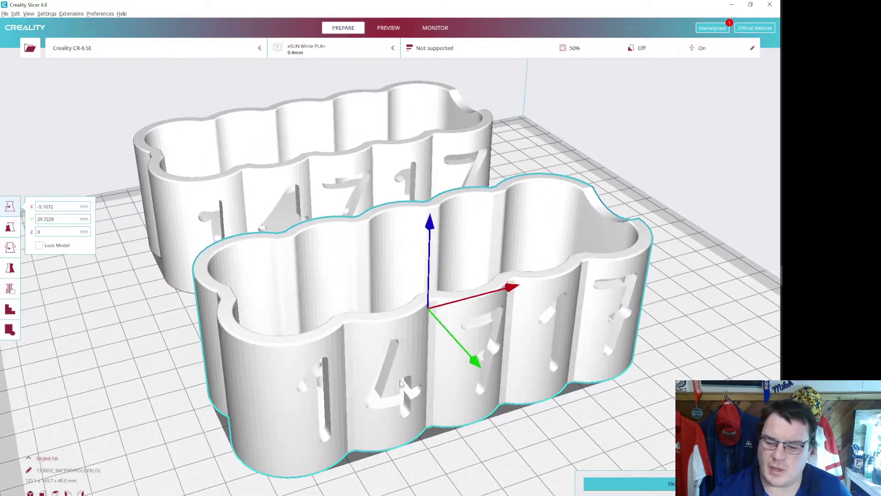
{"action": "scroll", "coordinate": [456, 404], "scroll_direction": "up", "scroll_amount": 4}
{"action": "scroll", "coordinate": [118, 389], "scroll_direction": "down", "scroll_amount": 5}
{"action": "right_click_drag", "start_coordinate": [119, 389], "coordinate": [260, 394]}
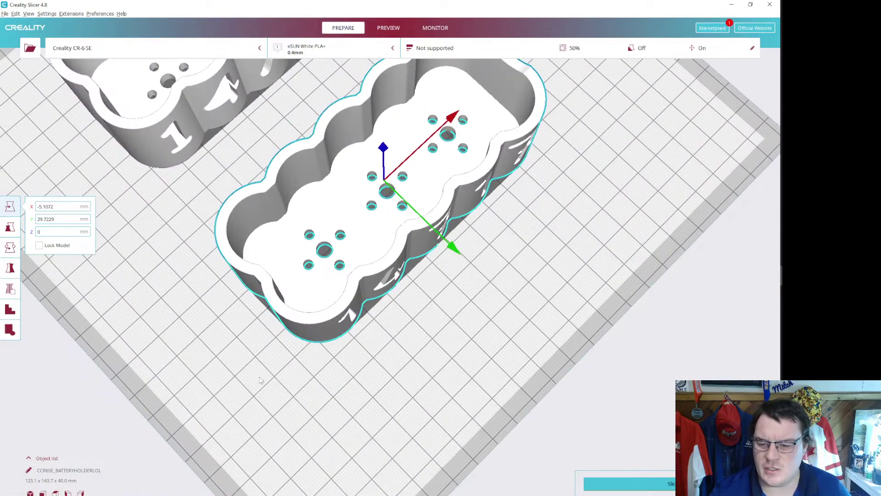
{"action": "middle_click_drag", "start_coordinate": [210, 179], "coordinate": [245, 349]}
{"action": "right_click_drag", "start_coordinate": [246, 349], "coordinate": [175, 388]}
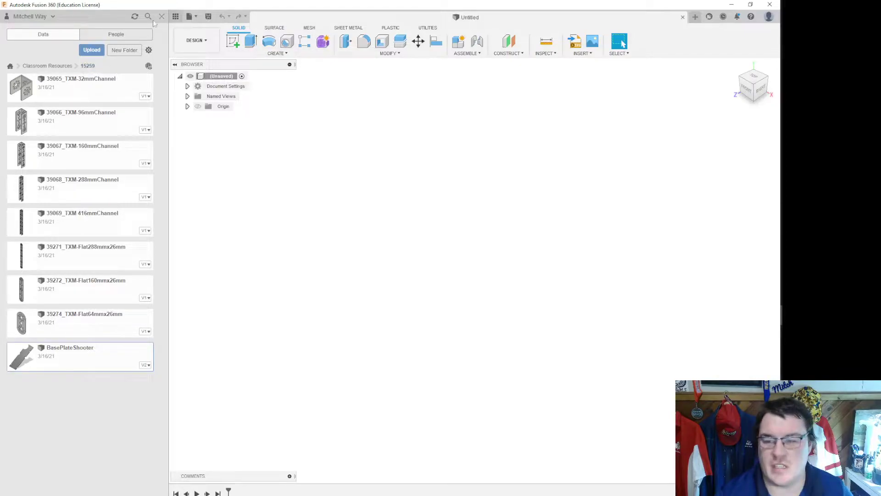
Step: Save the empty Fusion 360 design as "Battery holder" in Classroom Resources > 15259
{"action": "left_click", "coordinate": [209, 17]}
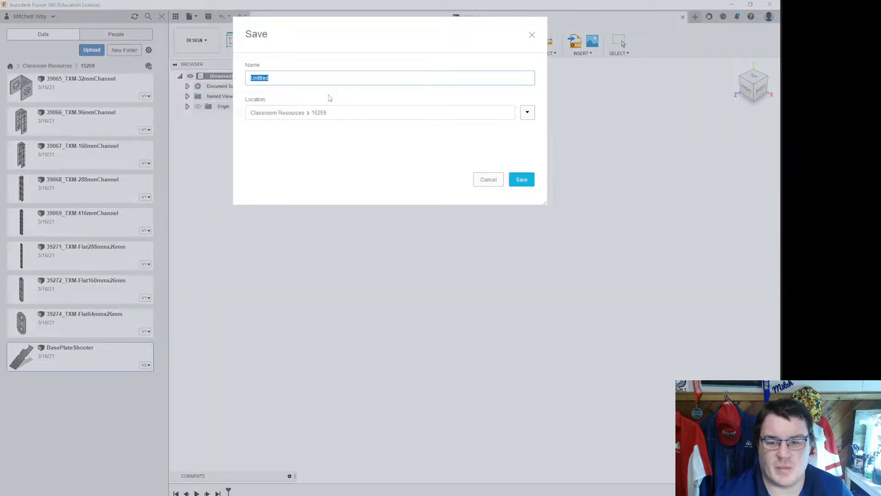
{"action": "type", "text": "Battery holder"}
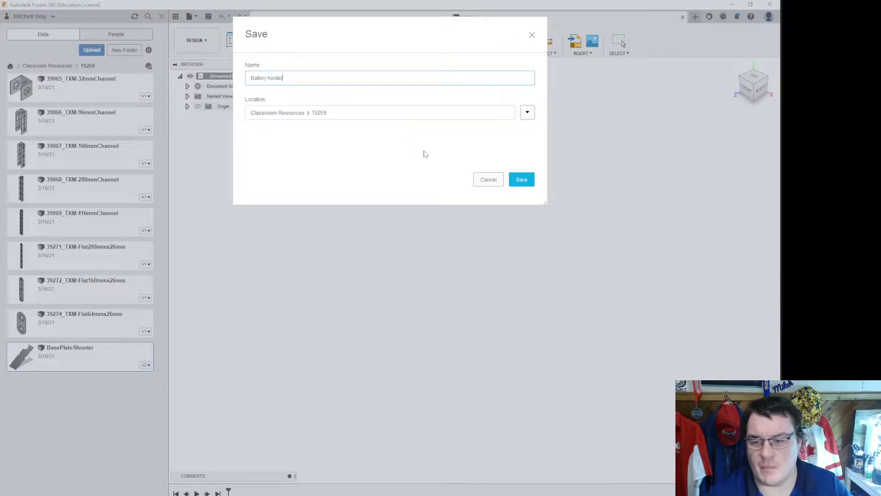
{"action": "left_click", "coordinate": [522, 180]}
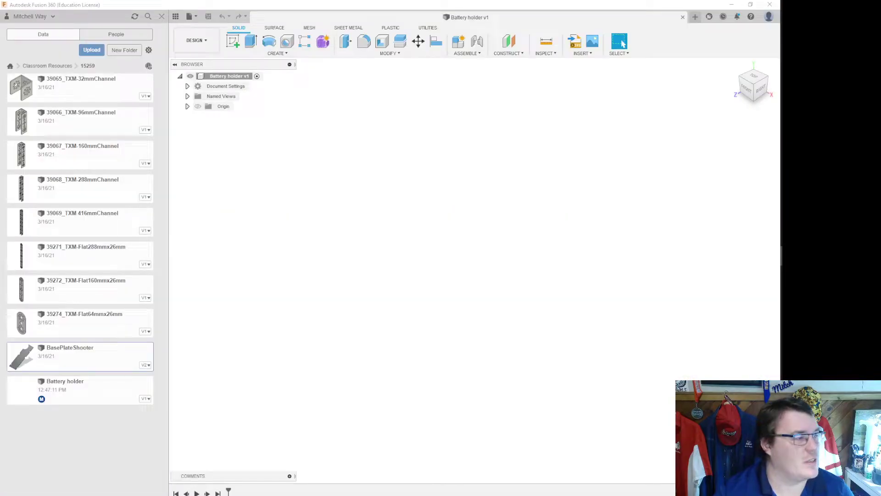
Step: Review the hole diameters and spacings on the TETRIX CAD Reference Dimensions page in the web browser
{"action": "left_click_drag", "start_coordinate": [0, 293], "coordinate": [397, 106]}
{"action": "scroll", "coordinate": [421, 177], "scroll_direction": "up", "scroll_amount": 5}
{"action": "left_click", "coordinate": [529, 99]}
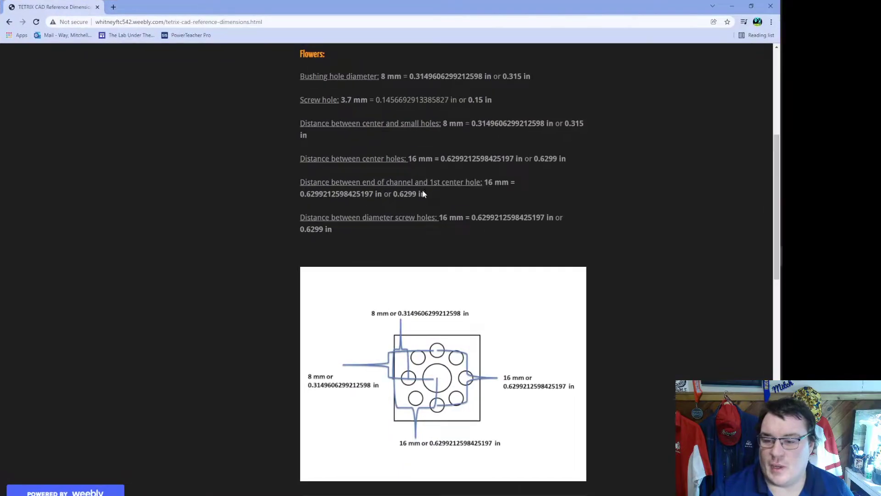
{"action": "scroll", "coordinate": [528, 138], "scroll_direction": "up", "scroll_amount": 5}
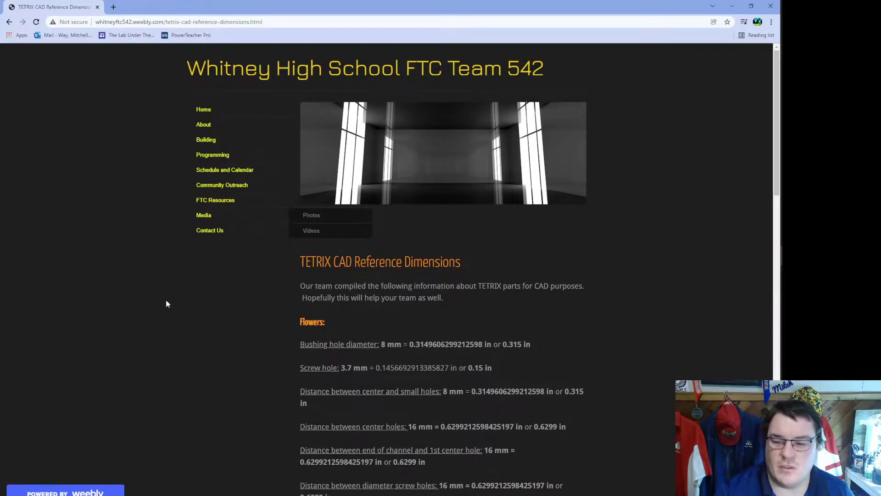
{"action": "scroll", "coordinate": [227, 295], "scroll_direction": "down", "scroll_amount": 8}
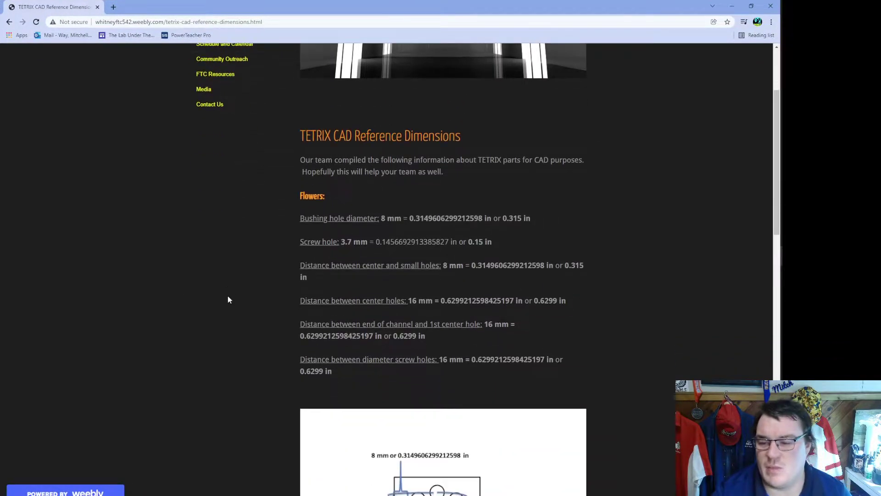
{"action": "scroll", "coordinate": [228, 299], "scroll_direction": "down", "scroll_amount": 1}
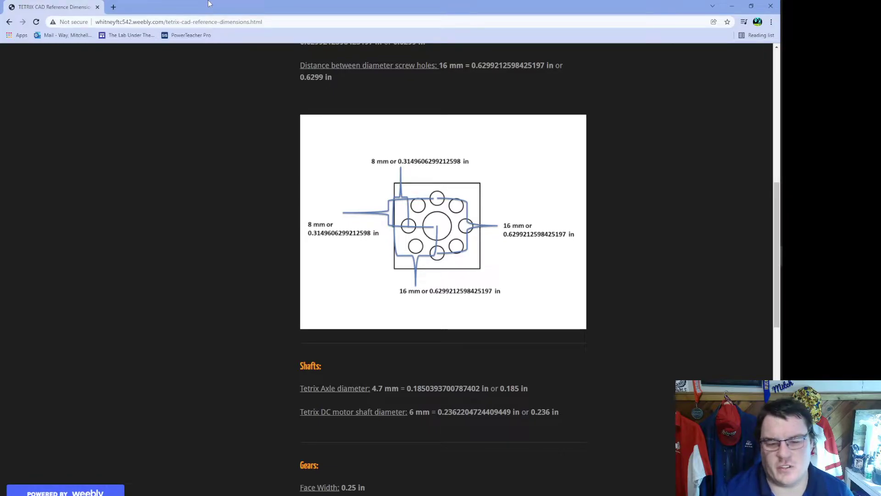
{"action": "left_click_drag", "start_coordinate": [210, 4], "coordinate": [0, 94]}
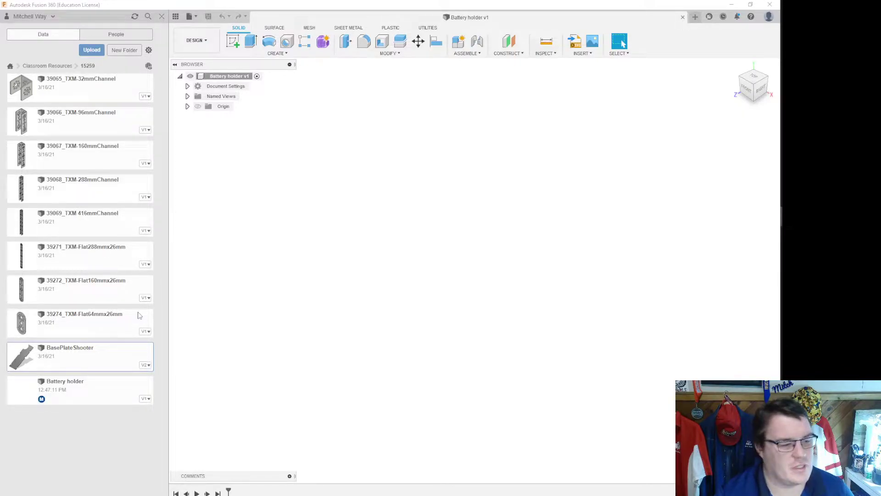
Step: Start a Fusion 360 upload and select 39057_TXM-12V 3000mAH Battery Pack Assembly.STEP from Desktop > CAD Files > Tetrix FTC Starter Kit of Parts
{"action": "left_click", "coordinate": [92, 49]}
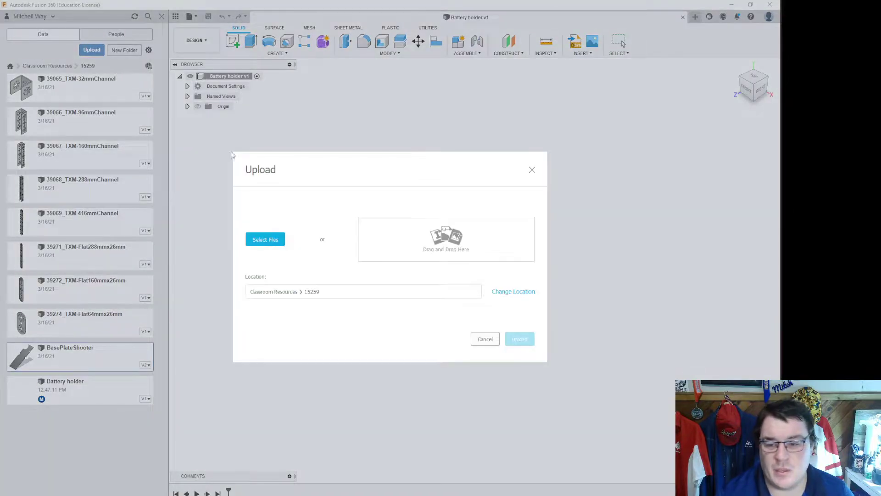
{"action": "left_click", "coordinate": [264, 239]}
{"action": "left_click", "coordinate": [36, 79]}
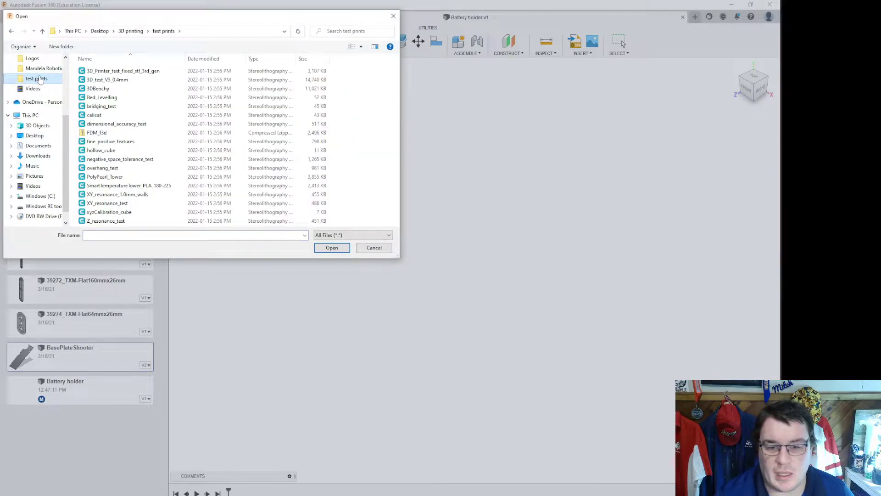
{"action": "scroll", "coordinate": [43, 81], "scroll_direction": "up", "scroll_amount": 3}
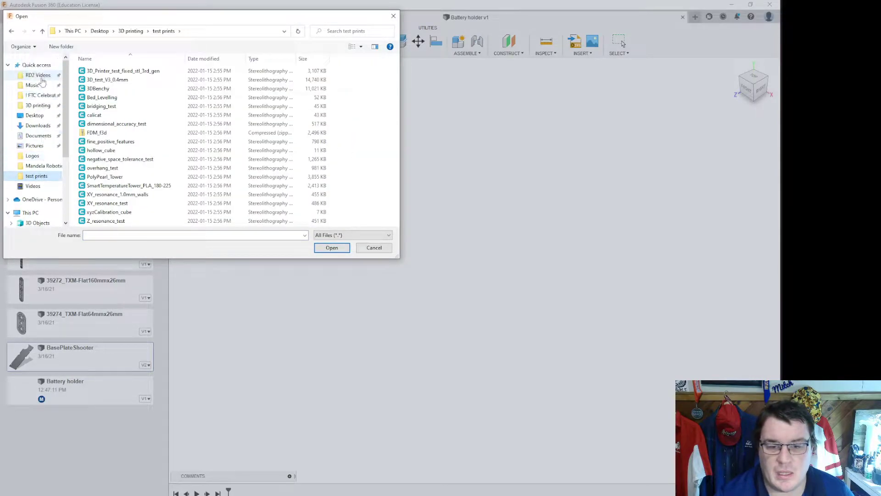
{"action": "left_click", "coordinate": [45, 116]}
{"action": "double_click", "coordinate": [232, 85]}
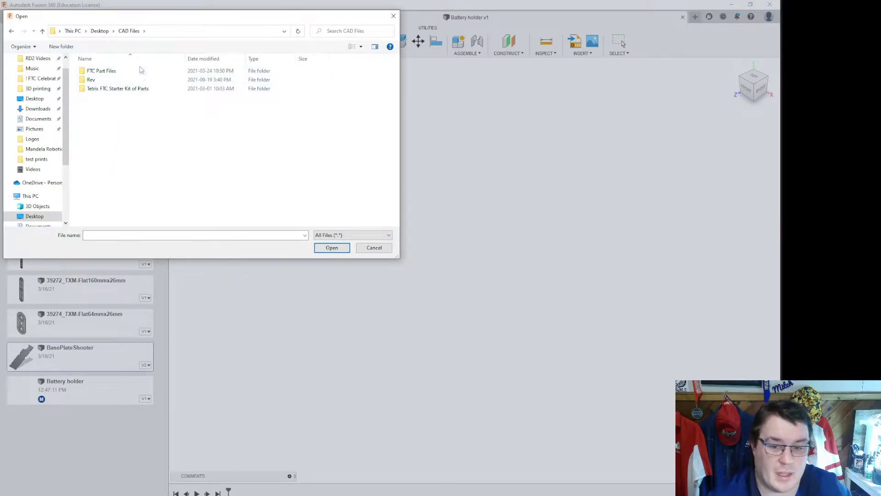
{"action": "double_click", "coordinate": [138, 89]}
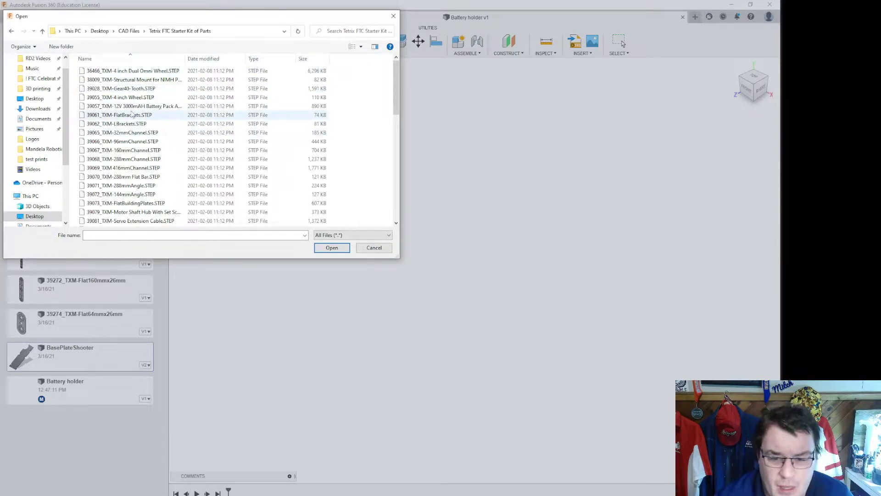
{"action": "left_click", "coordinate": [119, 106]}
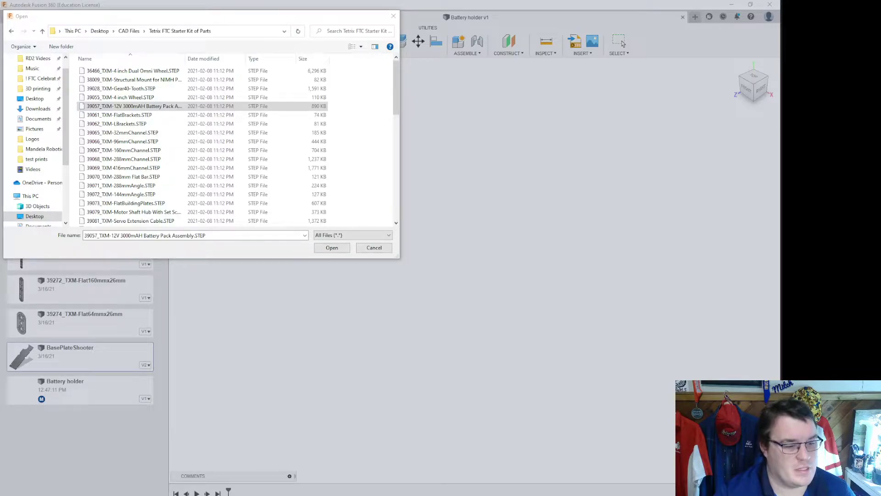
Step: Read the Pitsco product page for the TETRIX MAX 12-Volt Rechargeable 3,000 mAh NiMH Battery Pack in the browser
{"action": "left_click_drag", "start_coordinate": [0, 248], "coordinate": [492, 61]}
{"action": "double_click", "coordinate": [414, 64]}
{"action": "scroll", "coordinate": [332, 89], "scroll_direction": "up", "scroll_amount": 13}
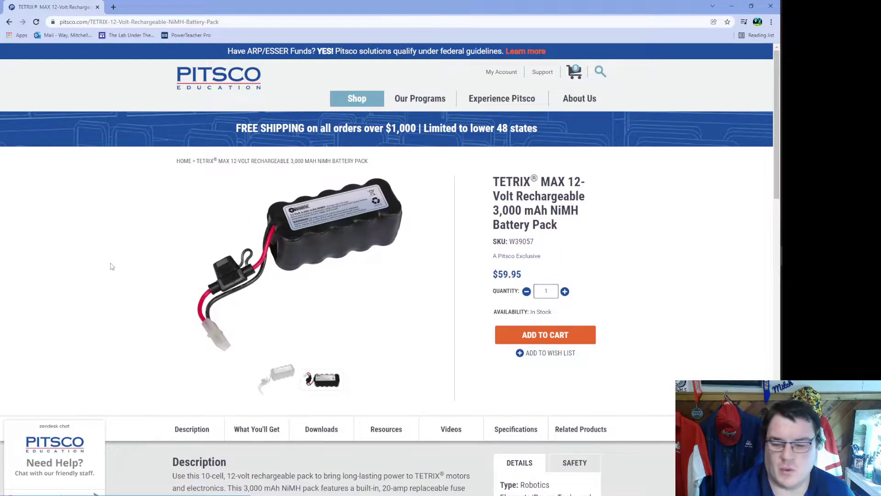
{"action": "scroll", "coordinate": [112, 266], "scroll_direction": "down", "scroll_amount": 5}
{"action": "scroll", "coordinate": [320, 289], "scroll_direction": "down", "scroll_amount": 3}
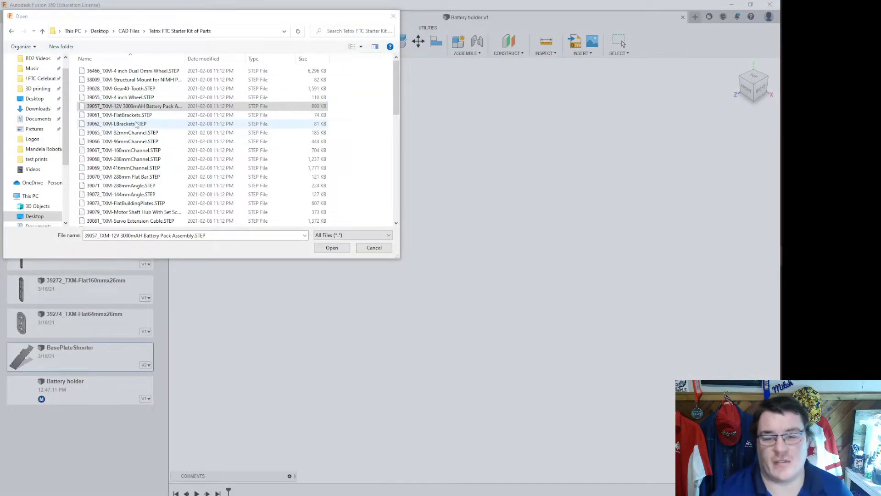
Step: Upload the 39057 battery pack STEP file to Classroom Resources > 15259 in Fusion 360 and dismiss the job status
{"action": "double_click", "coordinate": [167, 107]}
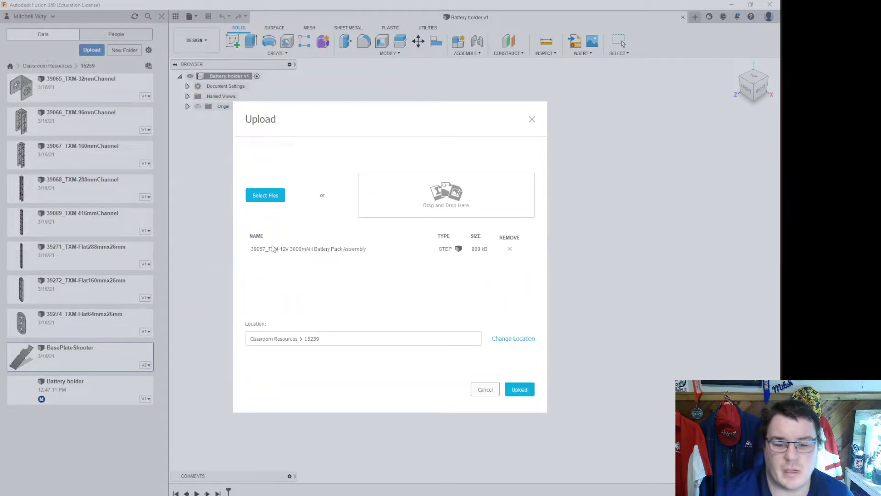
{"action": "left_click", "coordinate": [520, 389]}
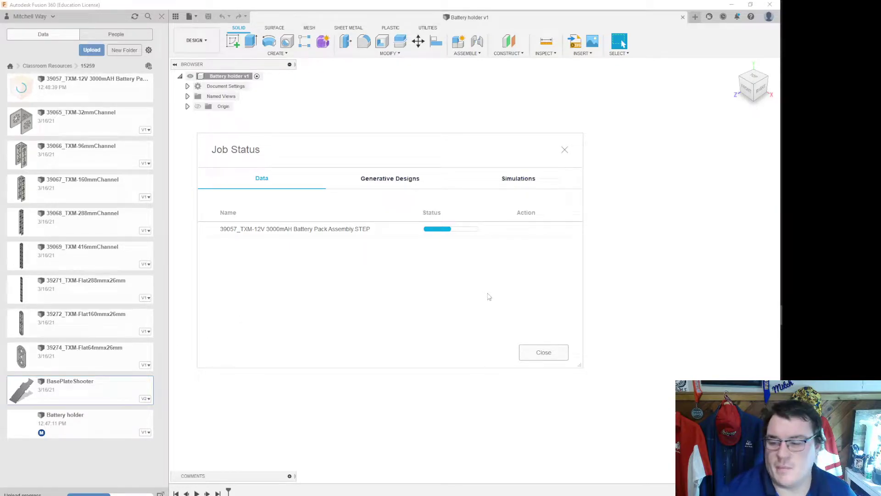
{"action": "left_click_drag", "start_coordinate": [355, 150], "coordinate": [214, 239]}
{"action": "left_click", "coordinate": [403, 441]}
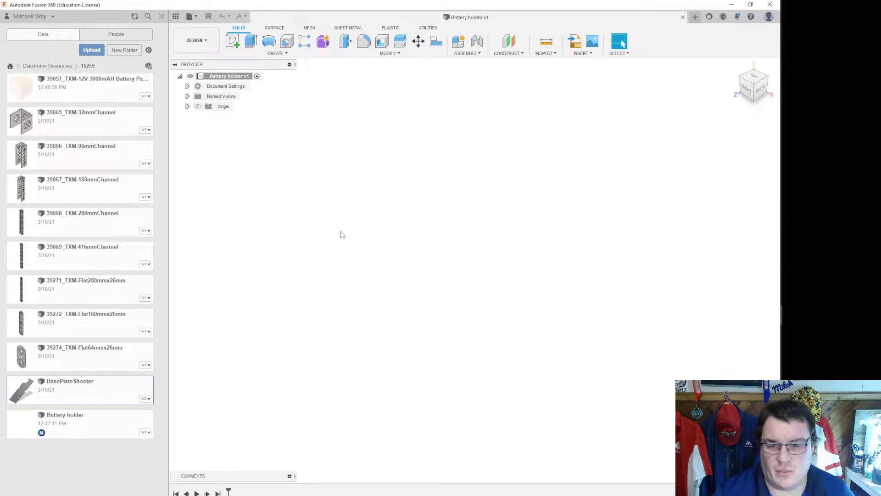
Step: Insert the uploaded 39057 battery pack into the Battery holder design, accepting its placement with no offset or rotation
{"action": "left_click", "coordinate": [60, 432]}
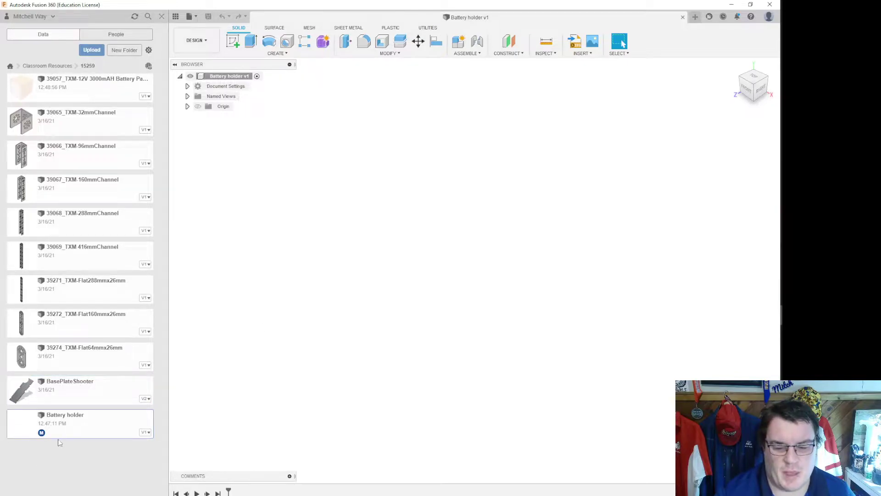
{"action": "left_click_drag", "start_coordinate": [69, 91], "coordinate": [450, 281]}
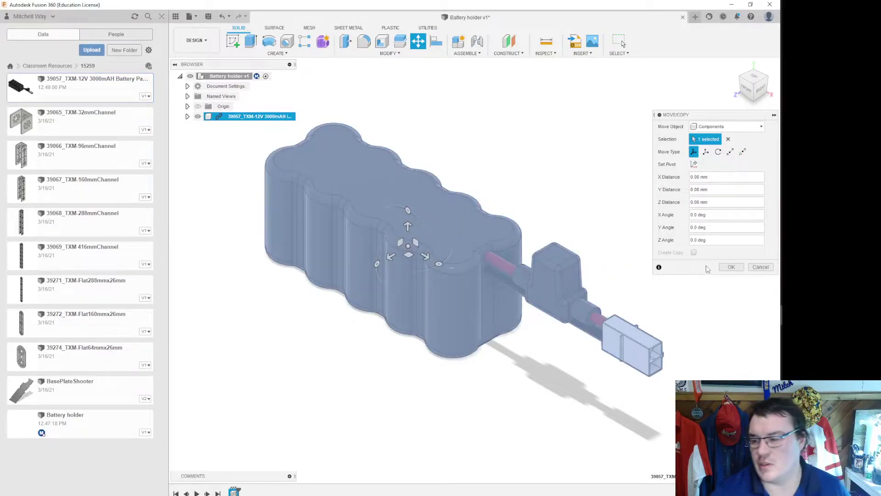
{"action": "left_click", "coordinate": [730, 267]}
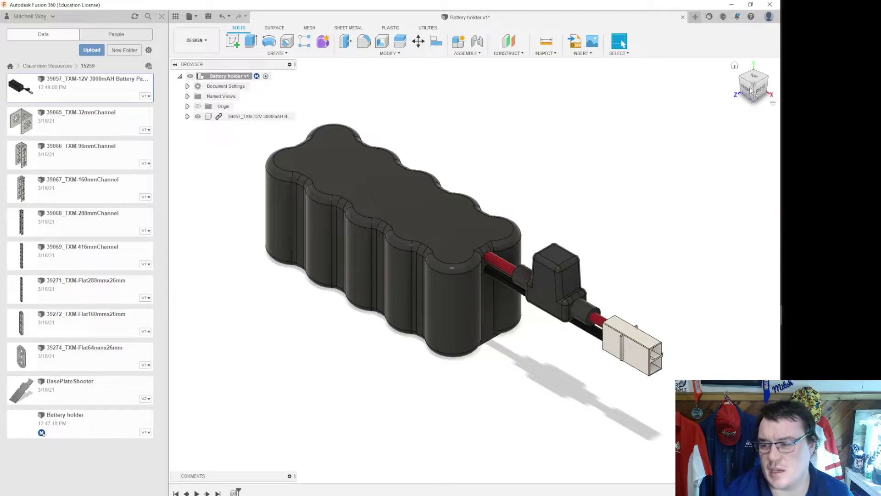
Step: Create a sketch on the battery pack's large flat top face
{"action": "mouse_move", "coordinate": [762, 92]}
{"action": "left_mouse_down"}
{"action": "mouse_move", "coordinate": [768, 96]}
{"action": "mouse_move", "coordinate": [717, 138]}
{"action": "mouse_move", "coordinate": [642, 174]}
{"action": "left_mouse_up"}
{"action": "scroll", "coordinate": [613, 218], "scroll_direction": "up", "scroll_amount": 5}
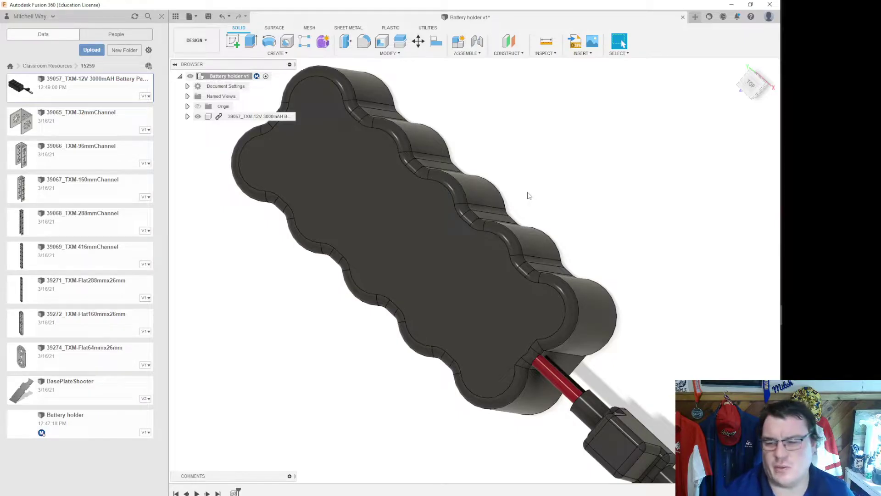
{"action": "left_click", "coordinate": [751, 85]}
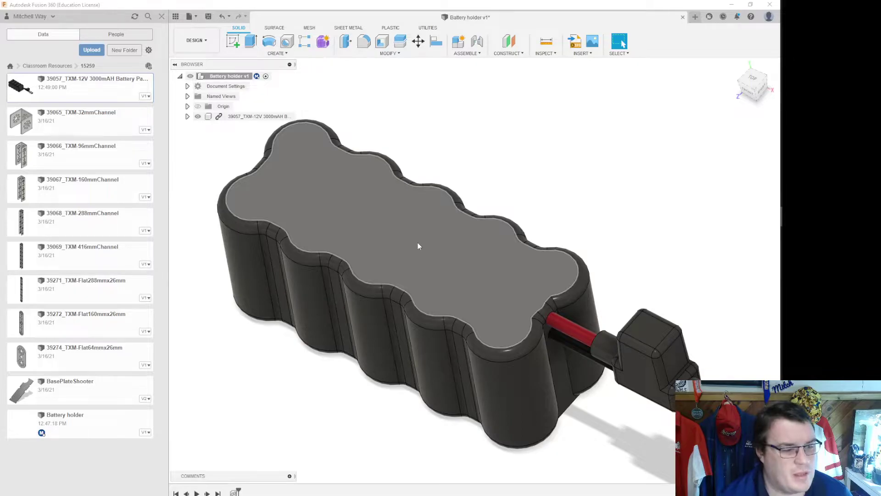
{"action": "left_click", "coordinate": [234, 42]}
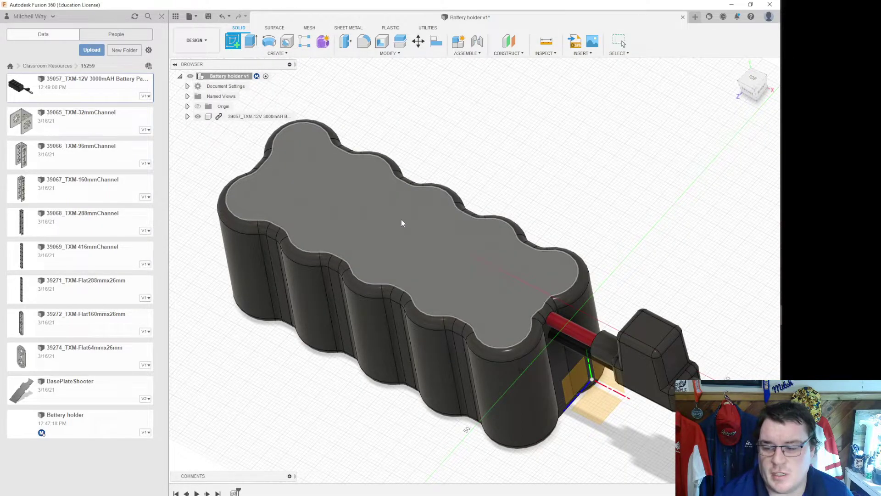
{"action": "left_click", "coordinate": [402, 223]}
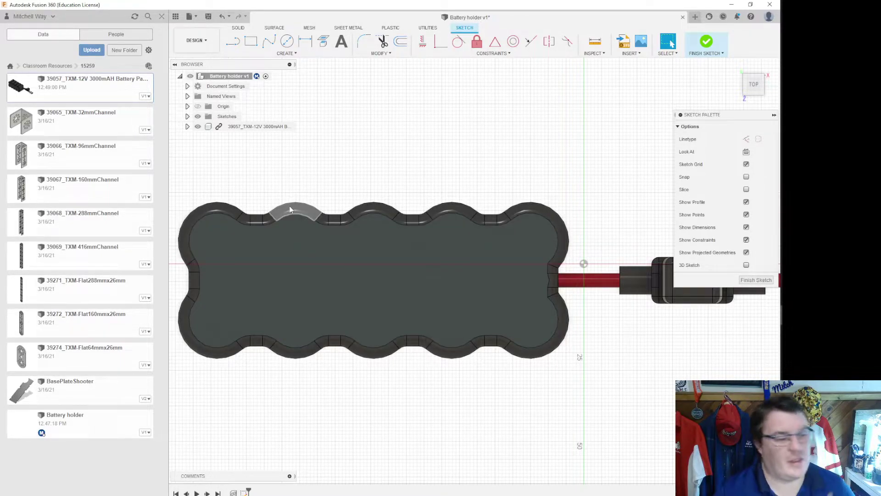
Step: Project the battery pack's top face outline into the sketch with Projection Link enabled
{"action": "left_click", "coordinate": [307, 53]}
{"action": "mouse_move", "coordinate": [259, 199]}
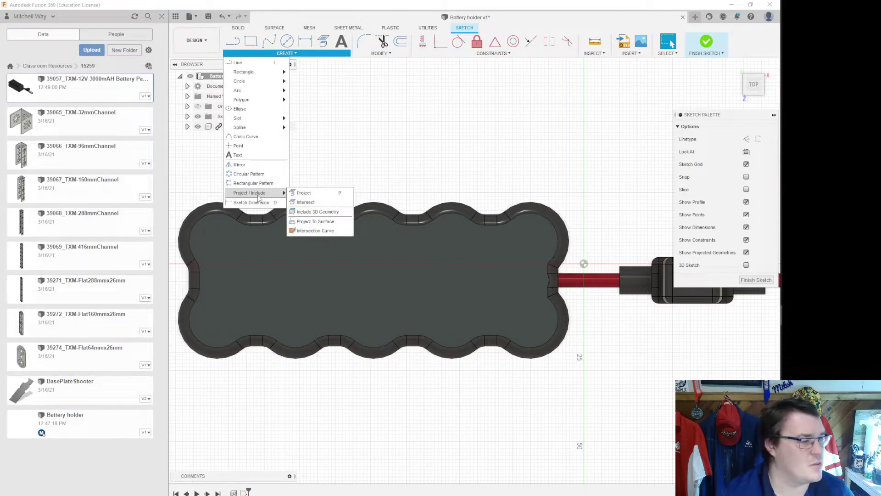
{"action": "left_click", "coordinate": [348, 194]}
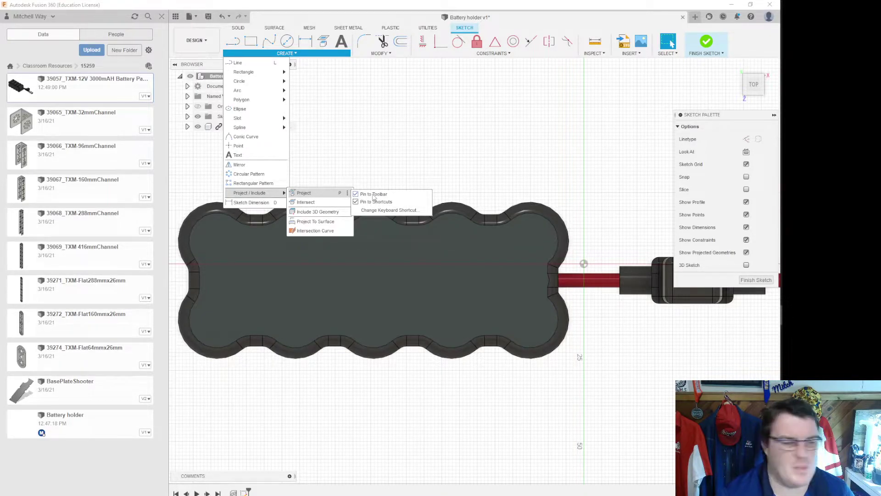
{"action": "left_click", "coordinate": [328, 43]}
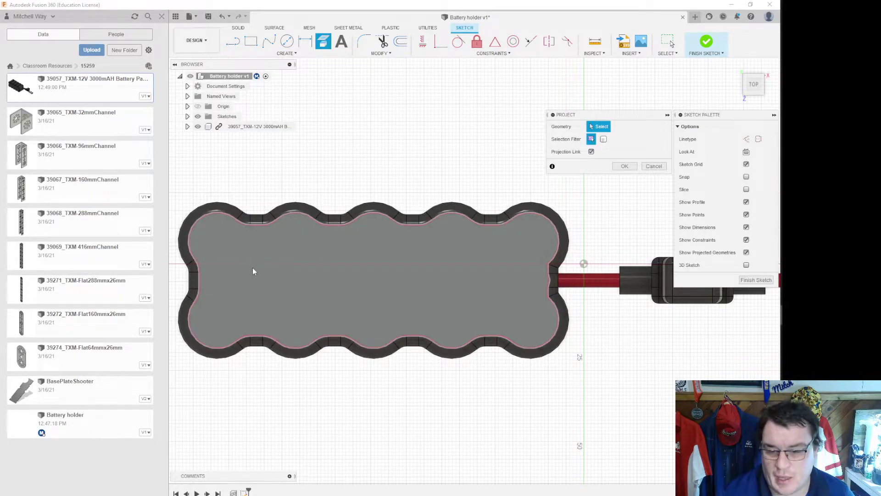
{"action": "left_click", "coordinate": [302, 273]}
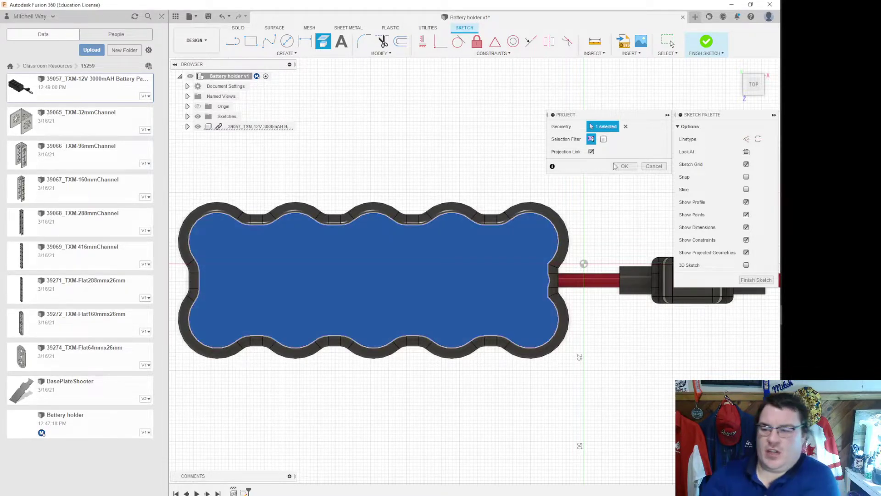
{"action": "left_click", "coordinate": [624, 166]}
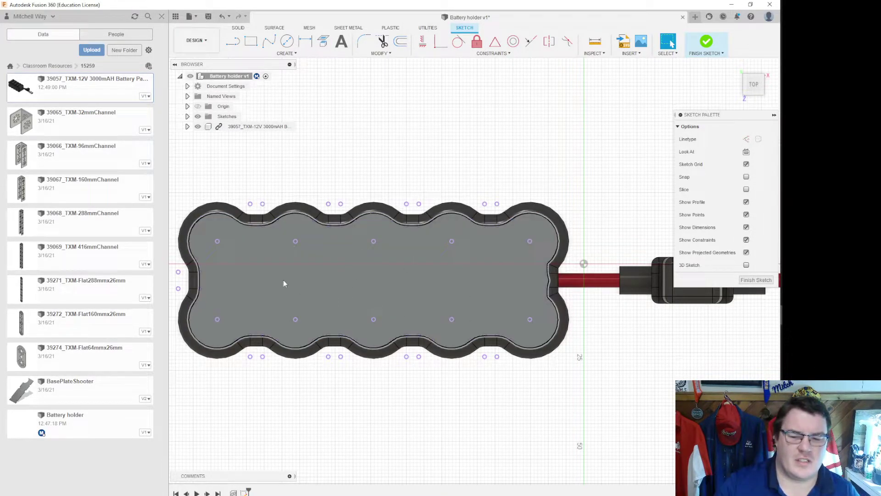
Step: Hide the project data list to enlarge the view of the battery pack sketch
{"action": "scroll", "coordinate": [304, 194], "scroll_direction": "up", "scroll_amount": 1}
{"action": "scroll", "coordinate": [305, 195], "scroll_direction": "down", "scroll_amount": 1}
{"action": "middle_click_drag", "start_coordinate": [309, 169], "coordinate": [329, 147]}
{"action": "scroll", "coordinate": [321, 156], "scroll_direction": "down", "scroll_amount": 1}
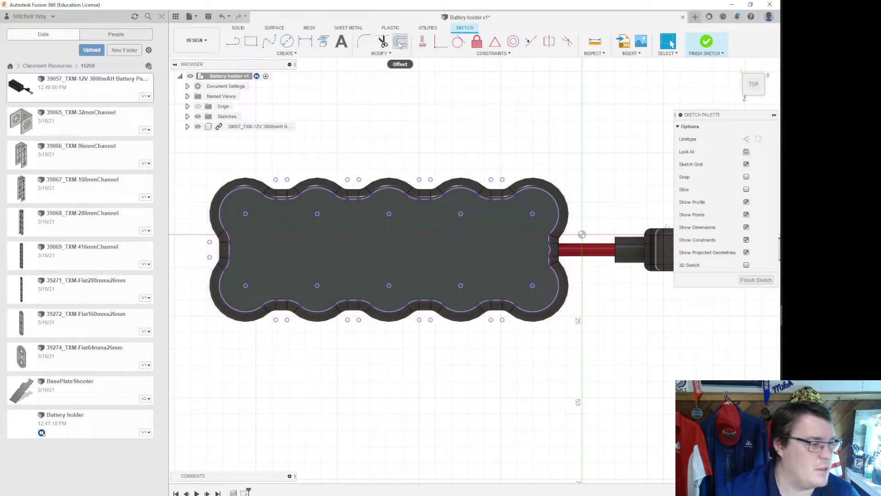
{"action": "left_click", "coordinate": [162, 16]}
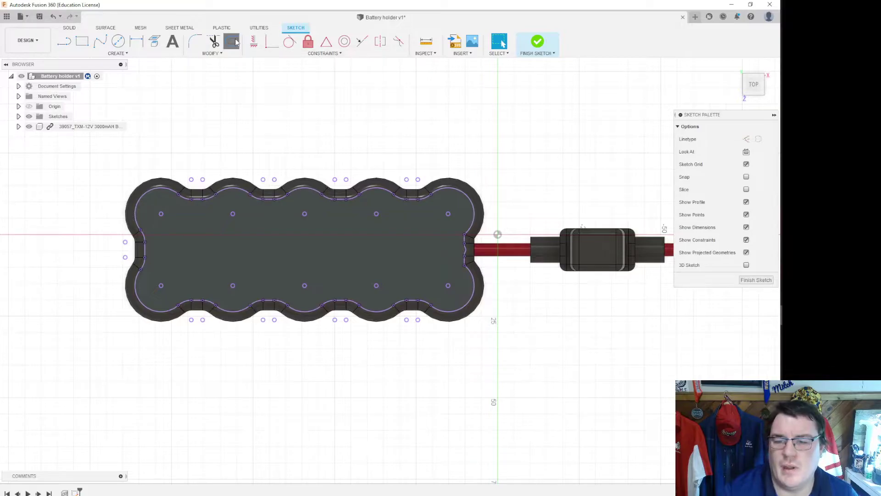
Step: Offset the chained projected battery outline outward by 3.9 mm, past the pack's outer edge
{"action": "left_click", "coordinate": [232, 41]}
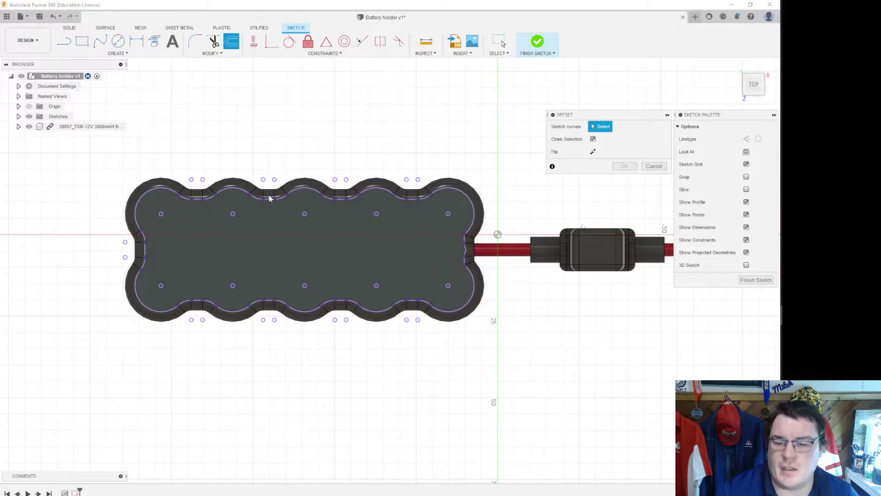
{"action": "left_click", "coordinate": [246, 186]}
{"action": "left_click_drag", "start_coordinate": [239, 185], "coordinate": [243, 176]}
{"action": "scroll", "coordinate": [243, 175], "scroll_direction": "up", "scroll_amount": 5}
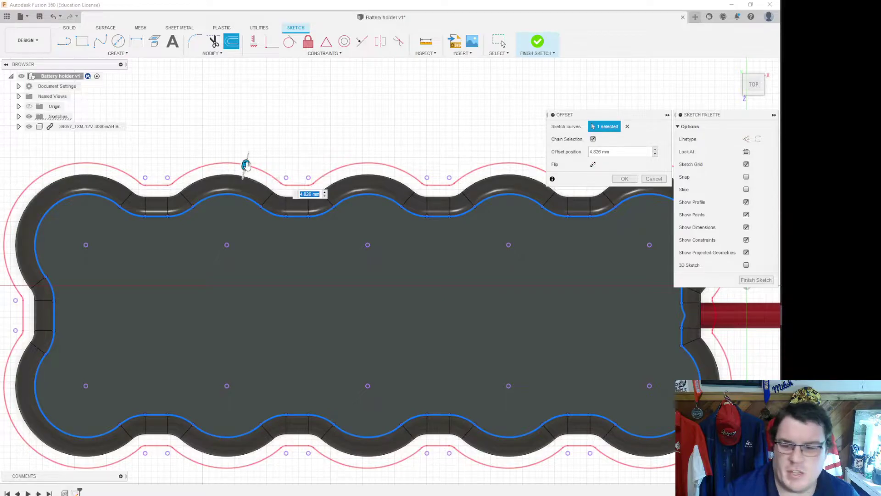
{"action": "left_click_drag", "start_coordinate": [245, 165], "coordinate": [243, 177]}
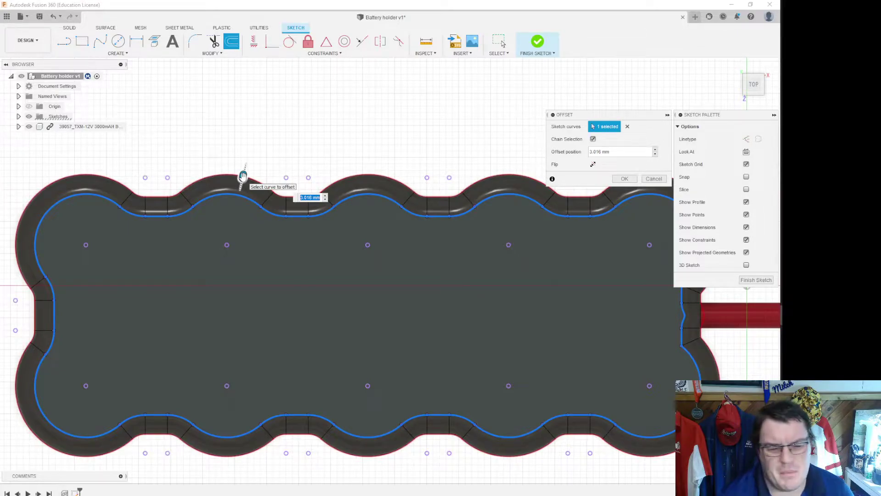
{"action": "left_click_drag", "start_coordinate": [243, 176], "coordinate": [245, 171]}
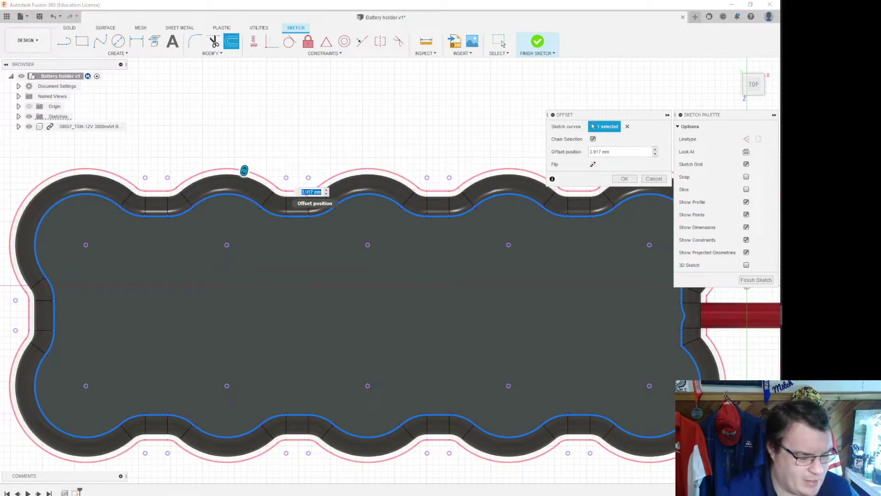
{"action": "type", "text": "3"}
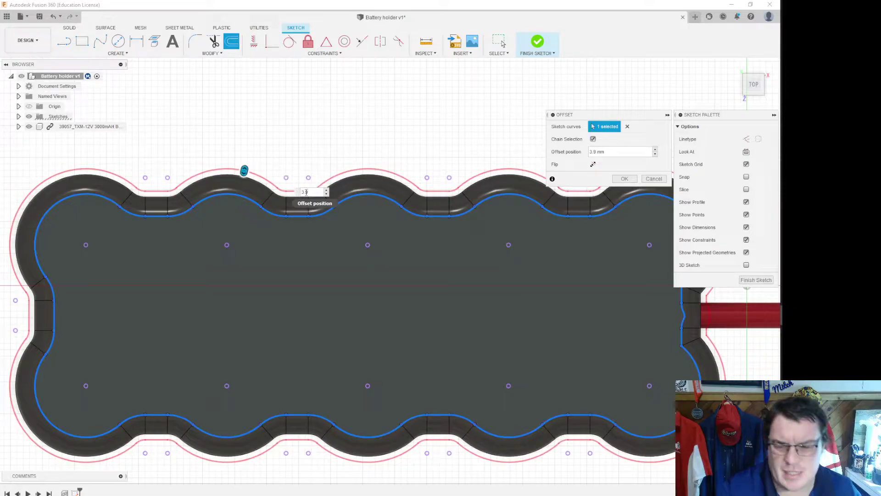
{"action": "type", "text": ".9"}
{"action": "key", "text": "Return"}
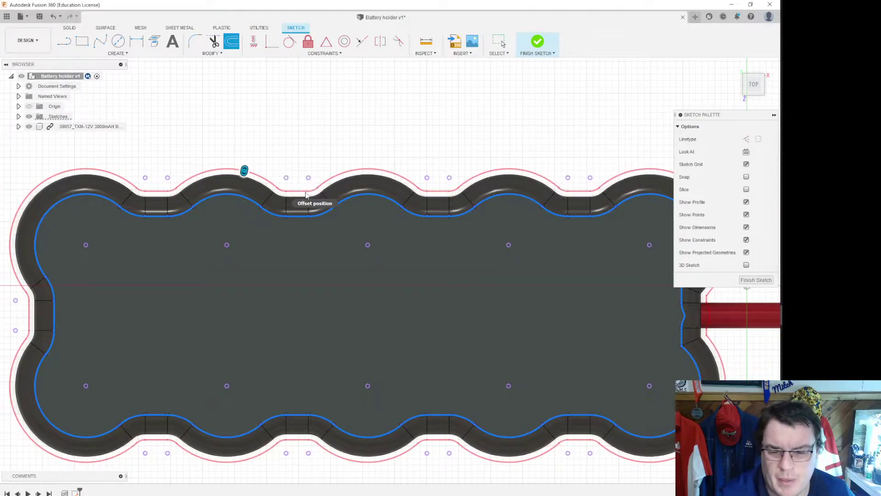
Step: Project the flat section of the battery rim between the first two upper scallops into the sketch, with Projection Link enabled
{"action": "scroll", "coordinate": [162, 194], "scroll_direction": "up", "scroll_amount": 2}
{"action": "scroll", "coordinate": [161, 194], "scroll_direction": "up", "scroll_amount": 5}
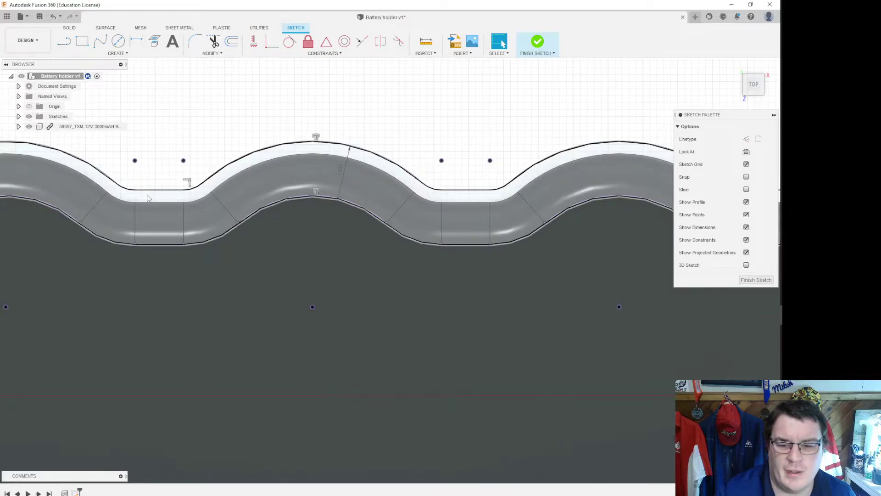
{"action": "scroll", "coordinate": [270, 182], "scroll_direction": "up", "scroll_amount": 3}
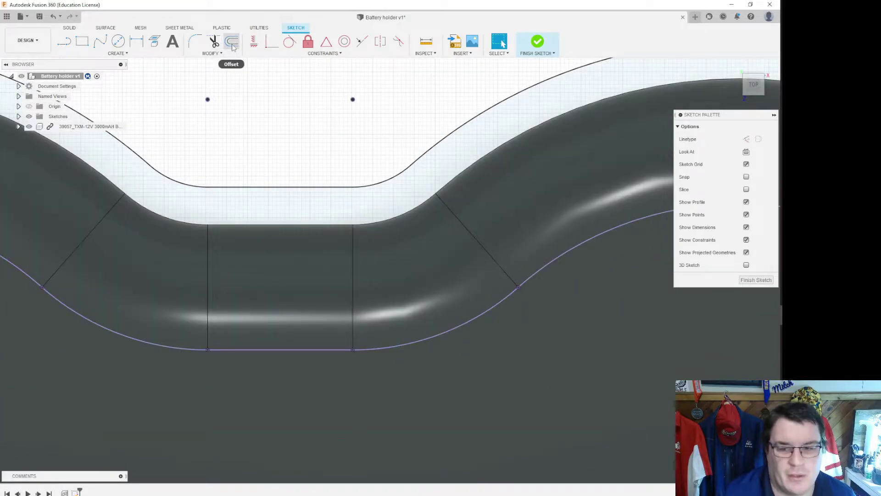
{"action": "left_click", "coordinate": [154, 42]}
{"action": "left_click", "coordinate": [268, 224]}
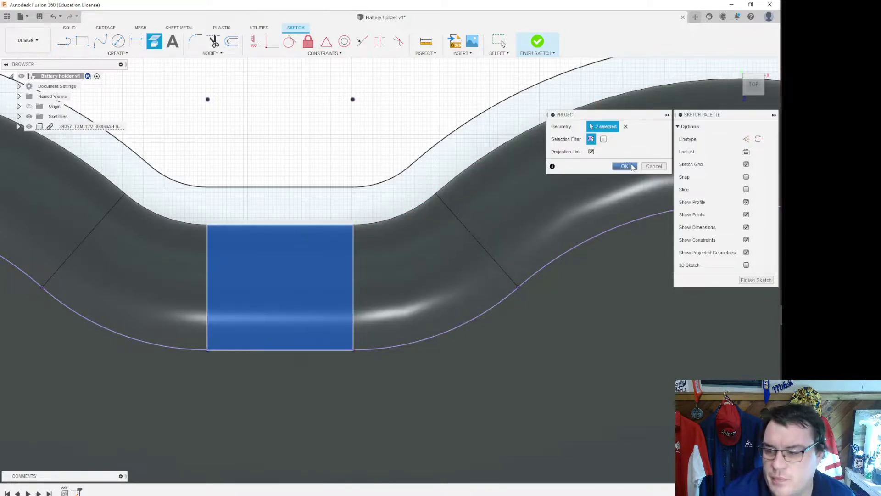
{"action": "left_click", "coordinate": [625, 167]}
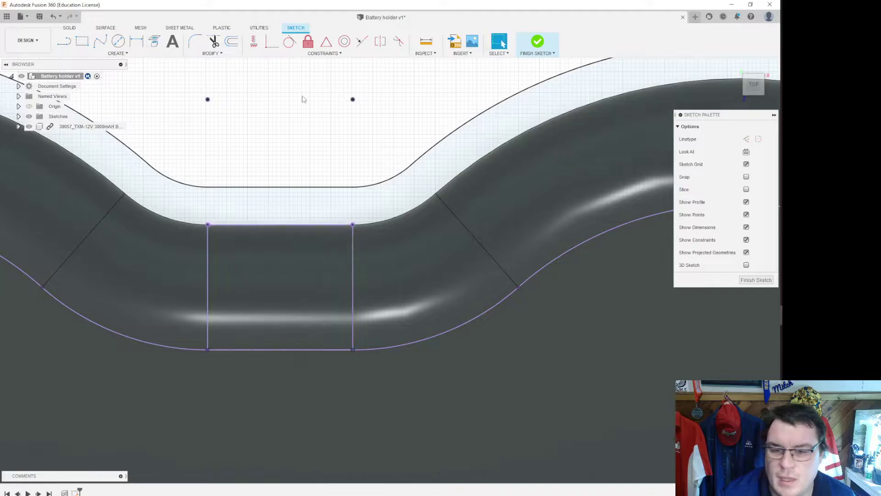
Step: Measure the gap between the newly projected outer rim edge and the parallel offset line
{"action": "left_click", "coordinate": [426, 41]}
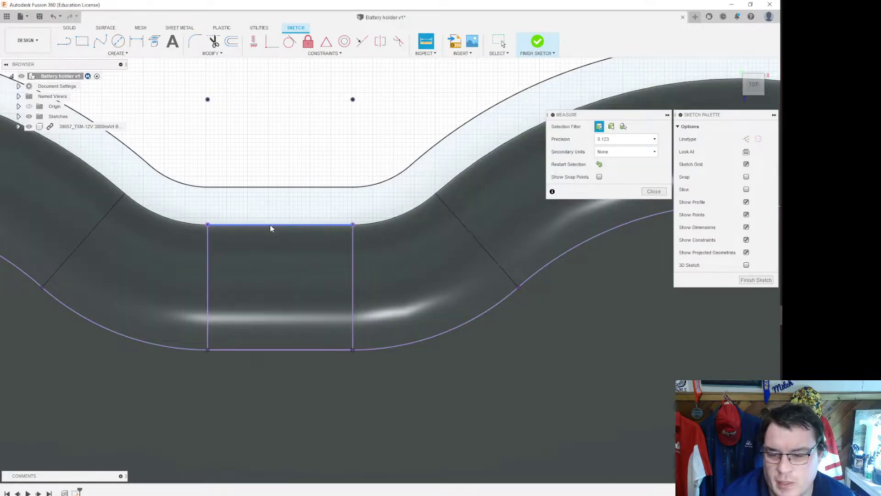
{"action": "left_click", "coordinate": [271, 225]}
{"action": "left_click", "coordinate": [275, 188]}
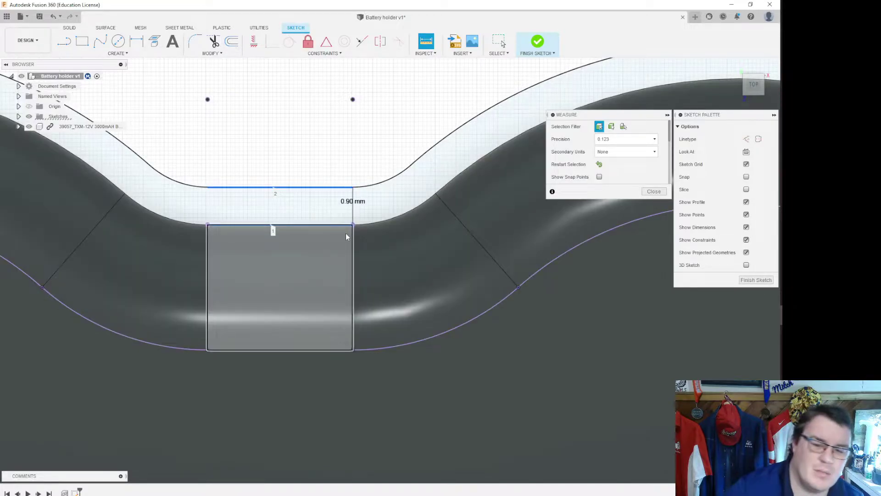
{"action": "scroll", "coordinate": [346, 233], "scroll_direction": "up", "scroll_amount": 3}
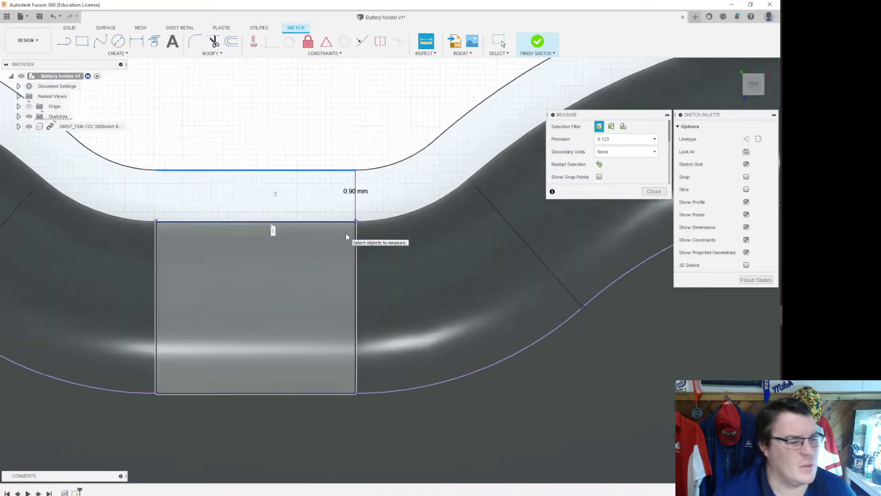
{"action": "scroll", "coordinate": [358, 260], "scroll_direction": "down", "scroll_amount": 8}
{"action": "scroll", "coordinate": [358, 260], "scroll_direction": "down", "scroll_amount": 5}
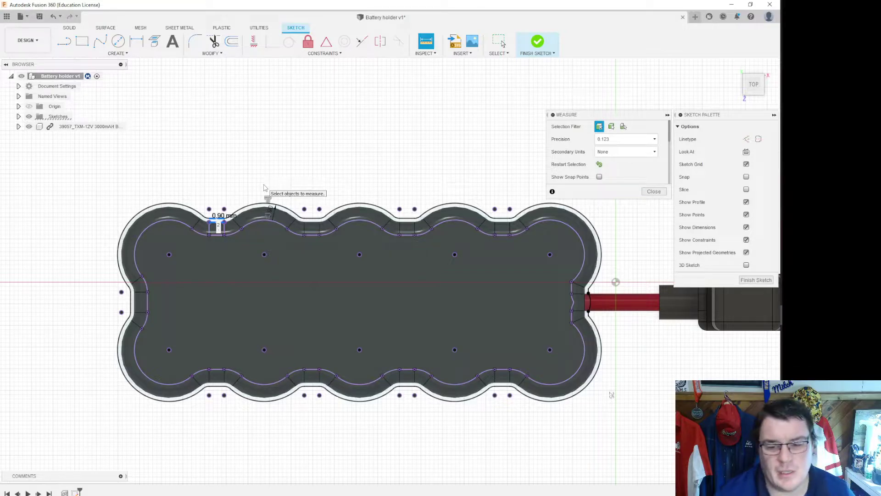
{"action": "left_click", "coordinate": [660, 195]}
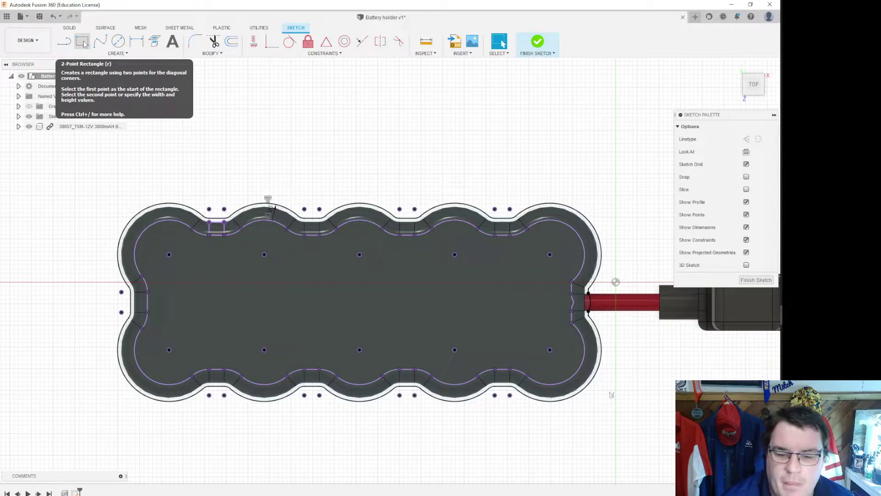
{"action": "left_click", "coordinate": [232, 44]}
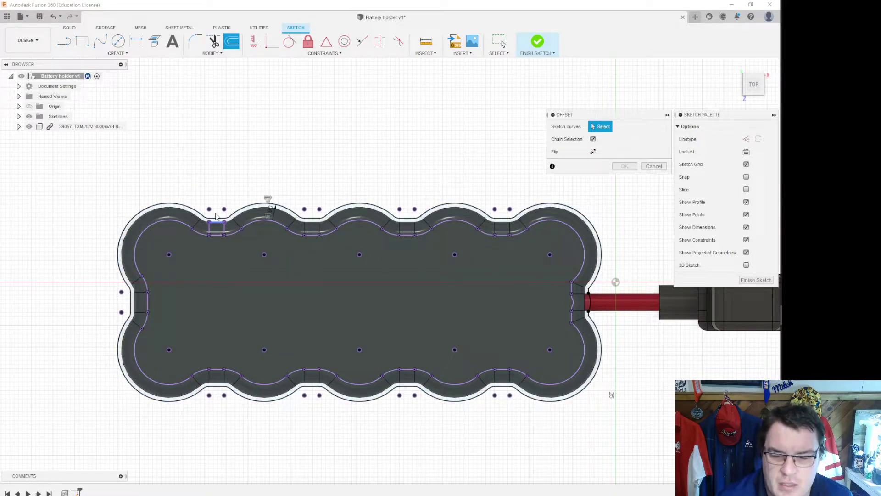
{"action": "key", "text": "Escape"}
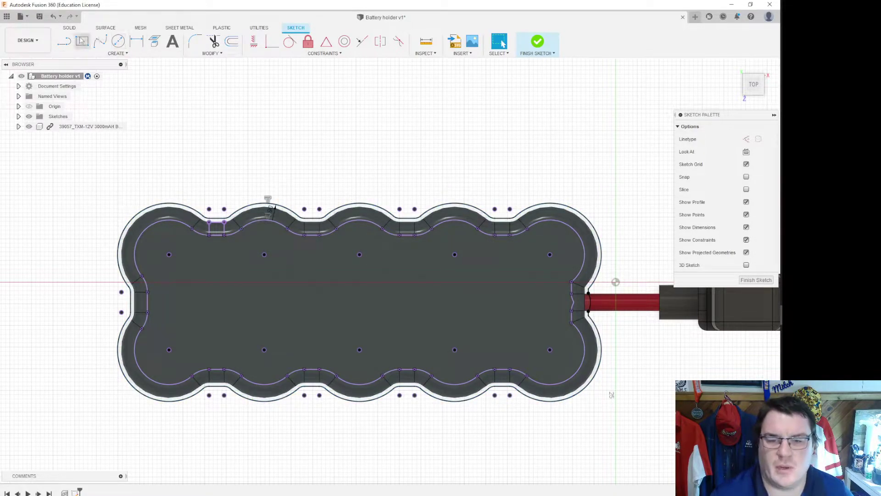
{"action": "left_click", "coordinate": [65, 43]}
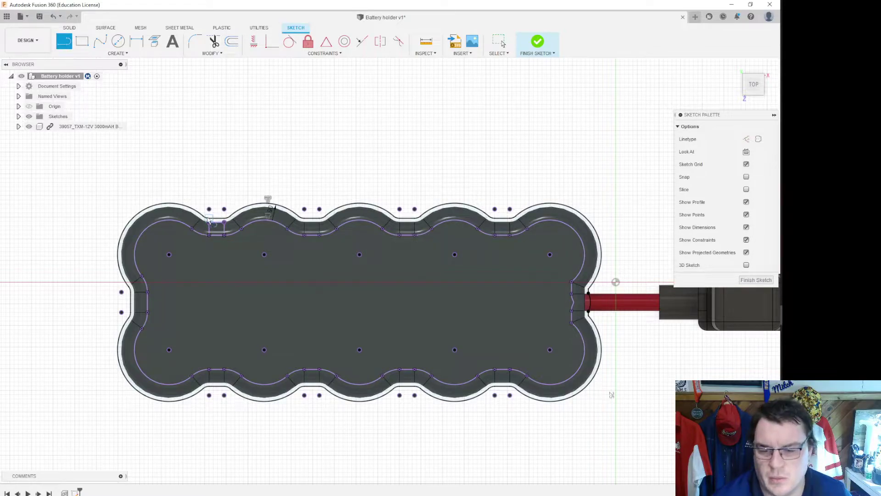
{"action": "left_click", "coordinate": [169, 254]}
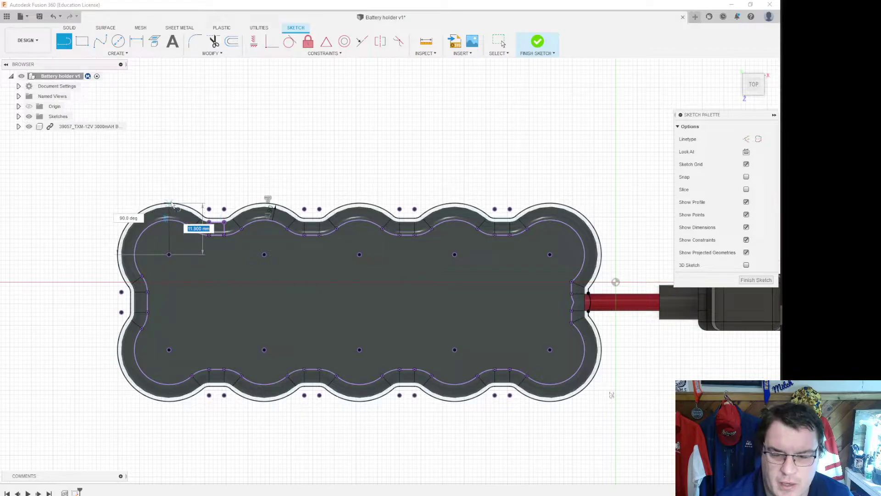
{"action": "key", "text": "Escape"}
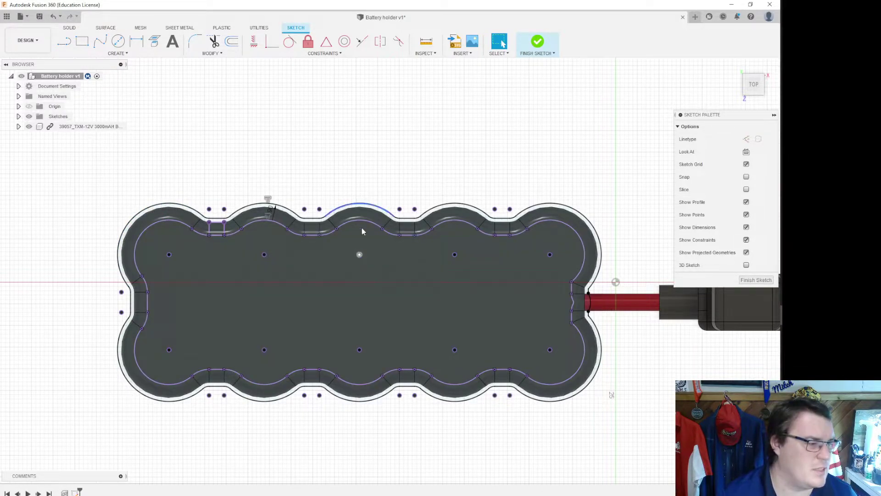
{"action": "double_click", "coordinate": [340, 219]}
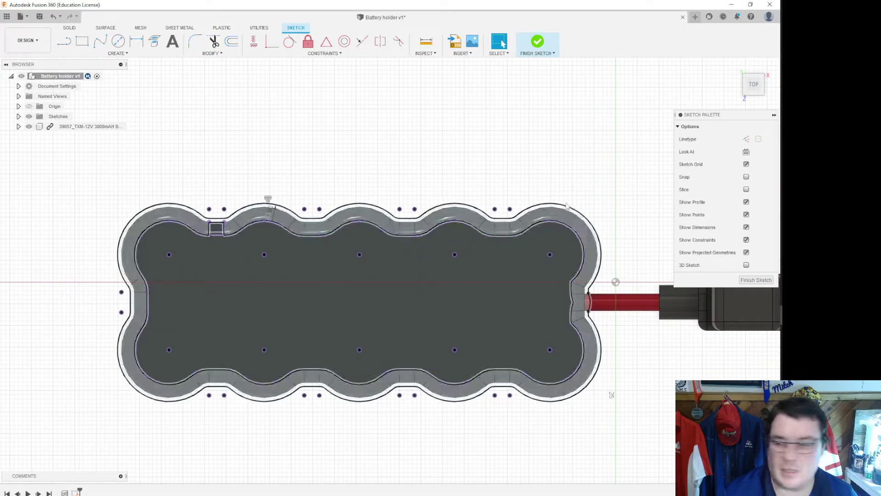
Step: Draw a vertical construction line about 11.9 mm long from the upper-left corner arc's centre up to the offset outline
{"action": "left_click", "coordinate": [746, 140]}
{"action": "scroll", "coordinate": [154, 242], "scroll_direction": "down", "scroll_amount": 2}
{"action": "scroll", "coordinate": [149, 241], "scroll_direction": "up", "scroll_amount": 6}
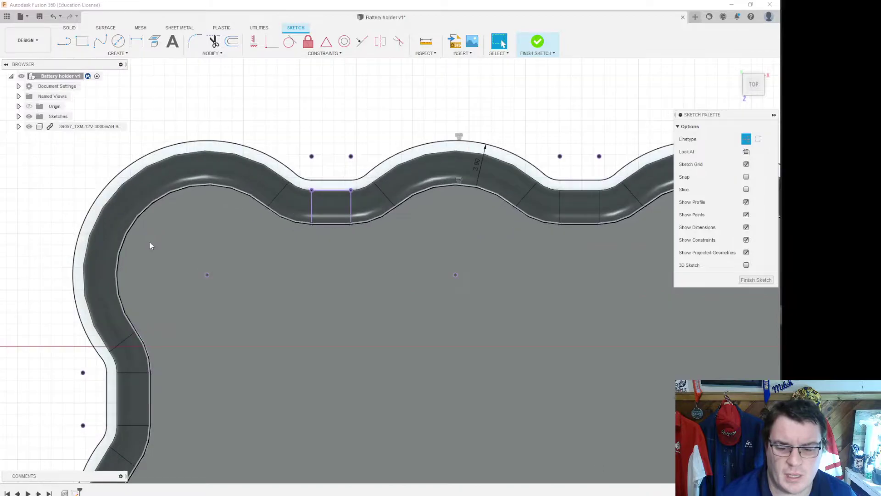
{"action": "key", "text": "l"}
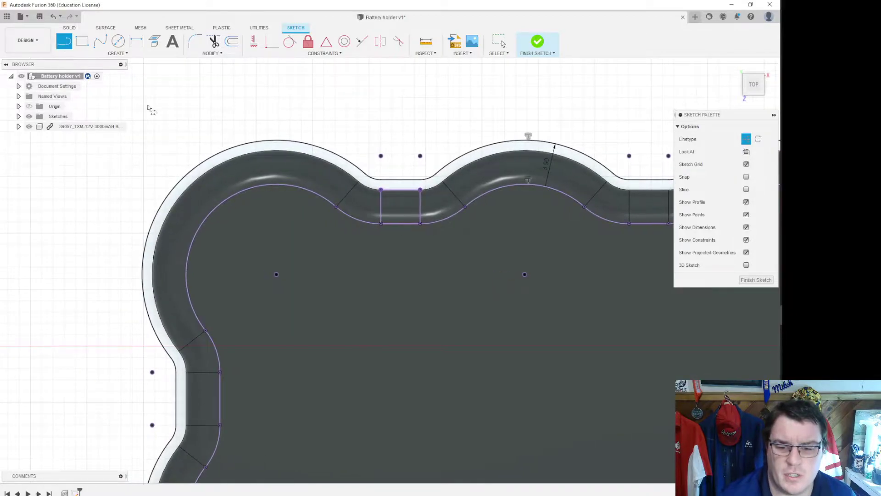
{"action": "left_click", "coordinate": [277, 274]}
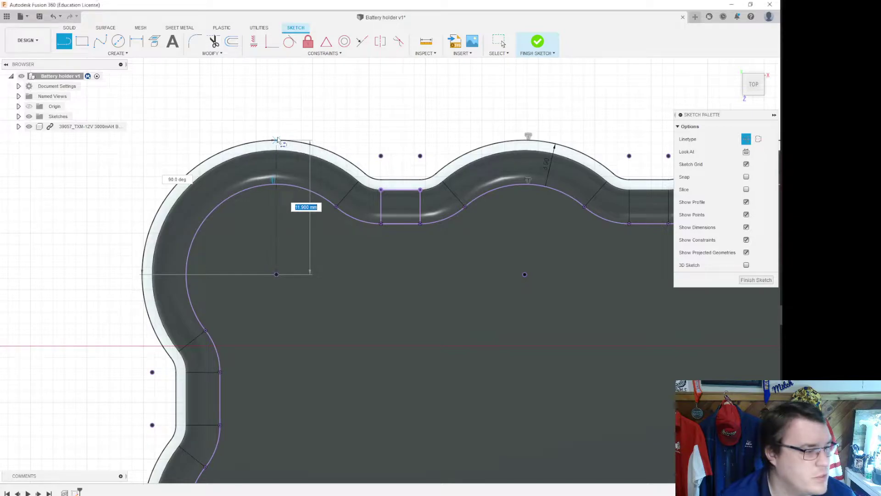
{"action": "scroll", "coordinate": [286, 257], "scroll_direction": "down", "scroll_amount": 2}
{"action": "scroll", "coordinate": [289, 271], "scroll_direction": "up", "scroll_amount": 8}
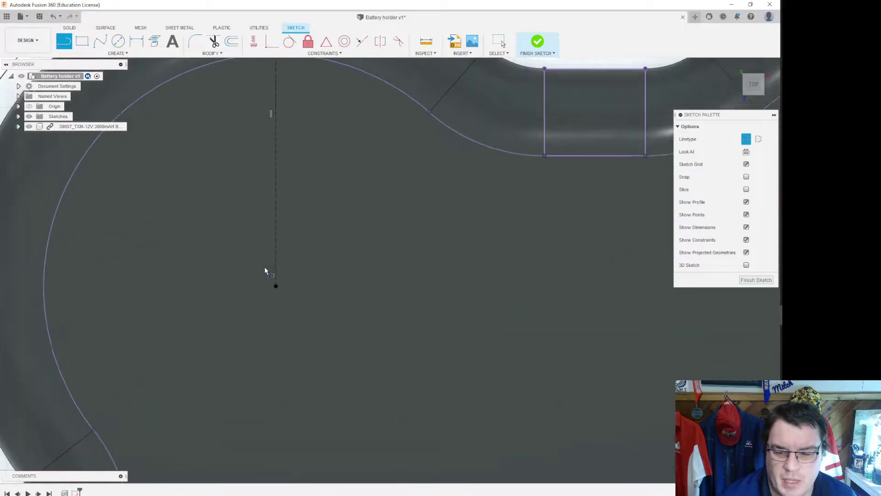
{"action": "scroll", "coordinate": [278, 269], "scroll_direction": "down", "scroll_amount": 6}
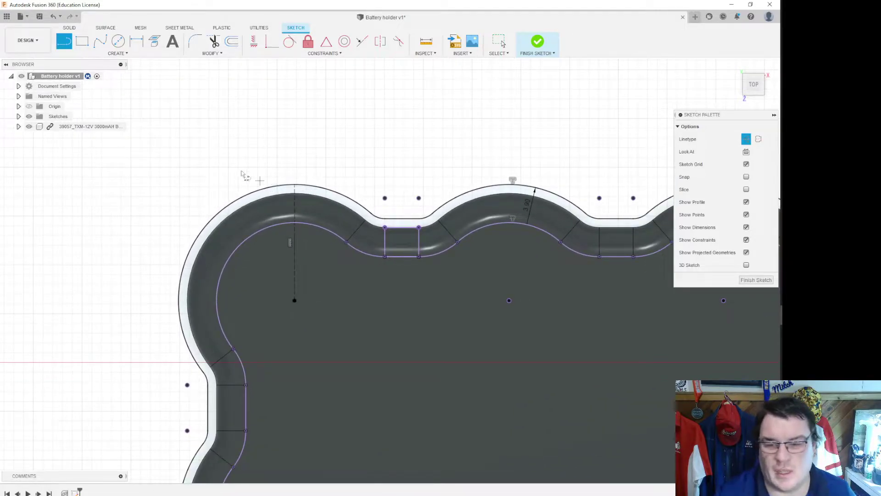
Step: Dimension the vertical construction line's length, accepting it as a driven dimension
{"action": "left_click", "coordinate": [137, 41]}
{"action": "left_click", "coordinate": [295, 268]}
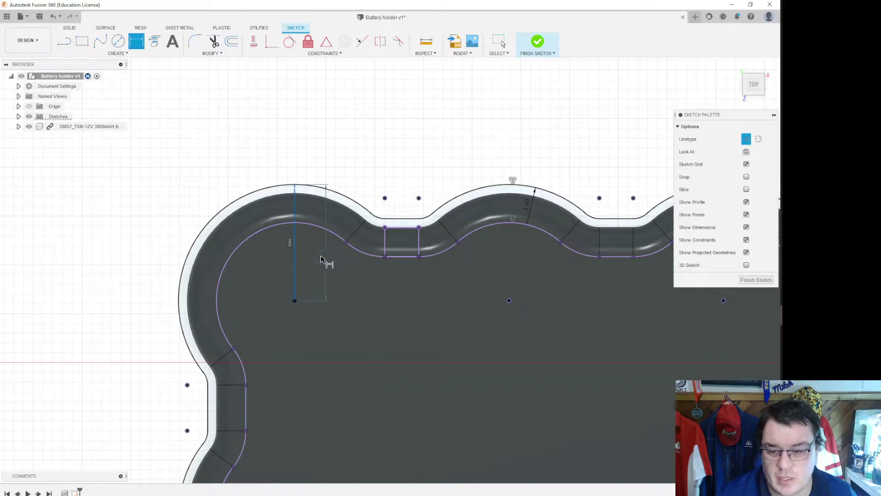
{"action": "left_click", "coordinate": [320, 270]}
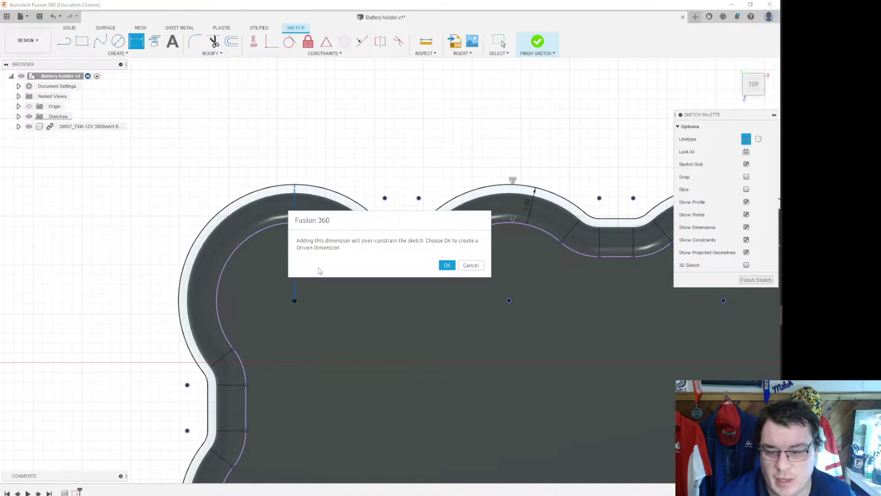
{"action": "left_click", "coordinate": [447, 266]}
{"action": "scroll", "coordinate": [311, 246], "scroll_direction": "up", "scroll_amount": 5}
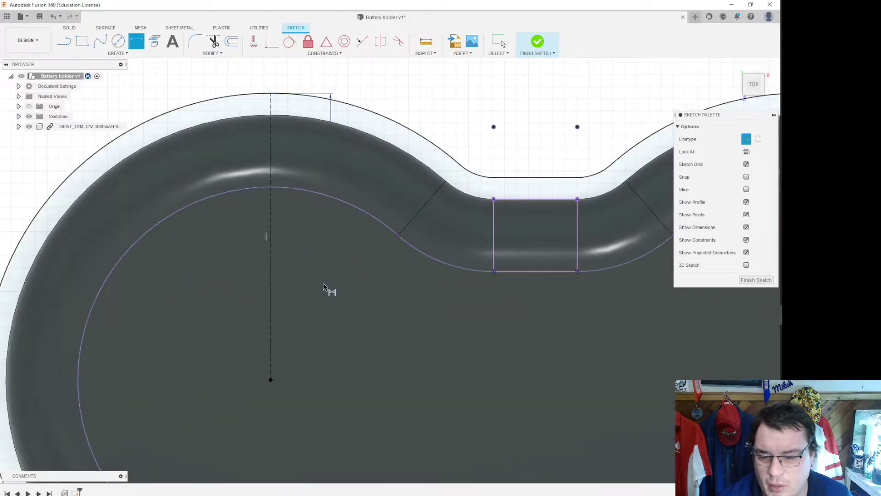
{"action": "key", "text": "Escape"}
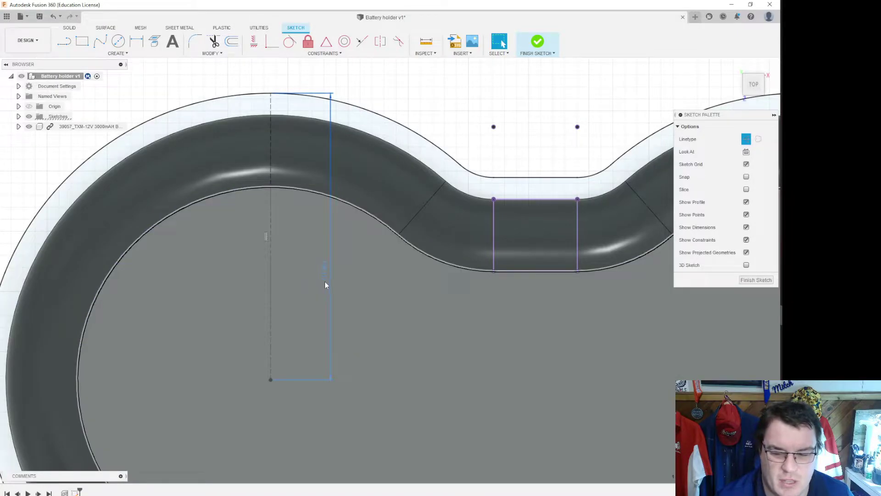
{"action": "left_click", "coordinate": [325, 282]}
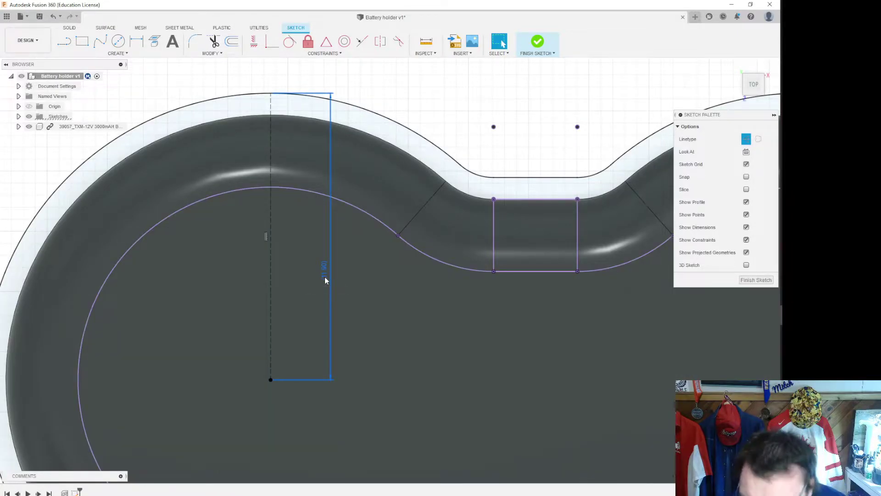
Step: Extend the upper-left corner's vertical construction line 5 mm straight up beyond the offset outline
{"action": "scroll", "coordinate": [324, 277], "scroll_direction": "up", "scroll_amount": 2}
{"action": "scroll", "coordinate": [324, 277], "scroll_direction": "down", "scroll_amount": 5}
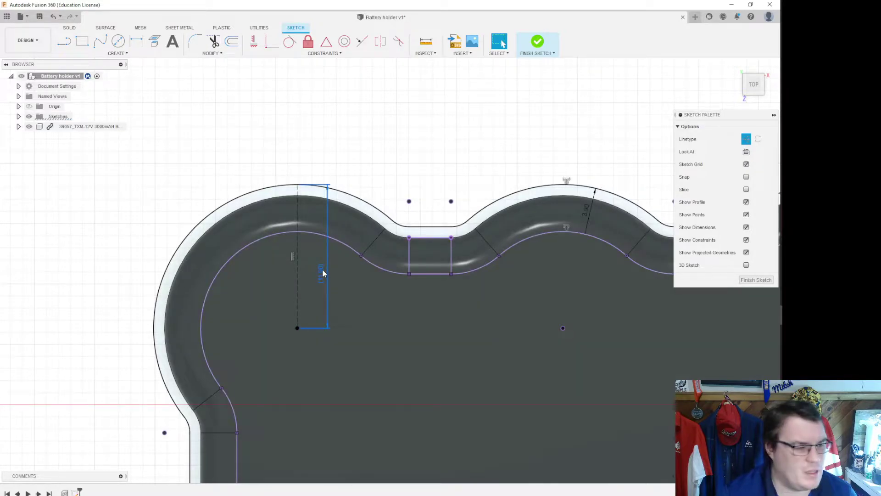
{"action": "key", "text": "l"}
{"action": "left_click", "coordinate": [297, 185]}
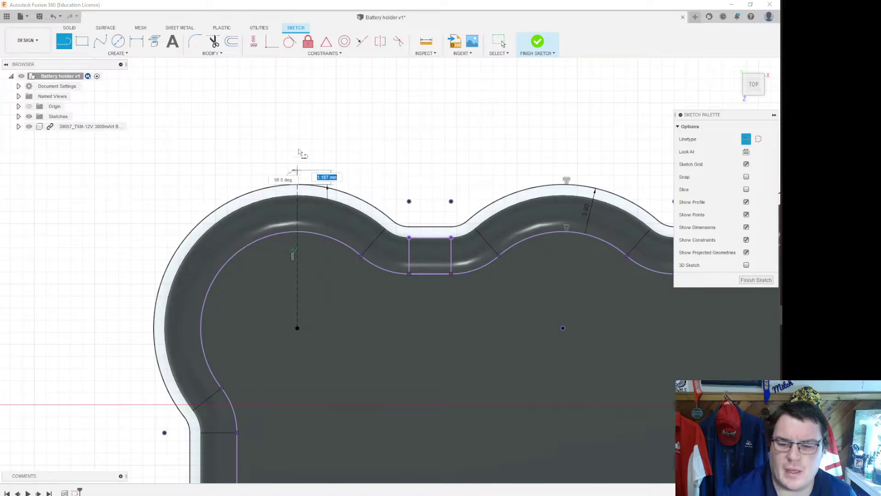
{"action": "type", "text": "5"}
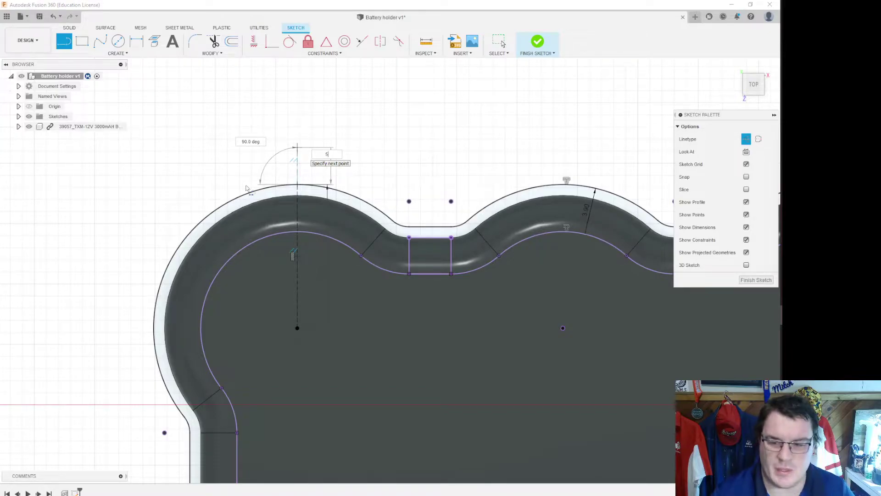
{"action": "key", "text": "Return"}
Step: Draw a horizontal construction line from the upper-left arc's centre leftward to the offset outline, then extend it 5 mm outward
{"action": "left_click", "coordinate": [65, 41]}
{"action": "left_click", "coordinate": [297, 328]}
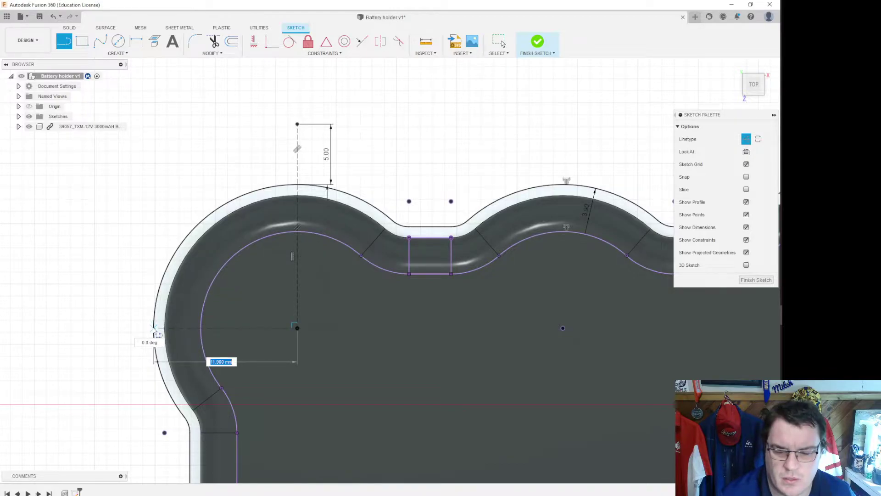
{"action": "key", "text": "Escape"}
{"action": "left_click", "coordinate": [154, 329]}
{"action": "type", "text": "5"}
{"action": "key", "text": "Return"}
{"action": "key", "text": "Escape"}
{"action": "scroll", "coordinate": [92, 305], "scroll_direction": "up", "scroll_amount": 2}
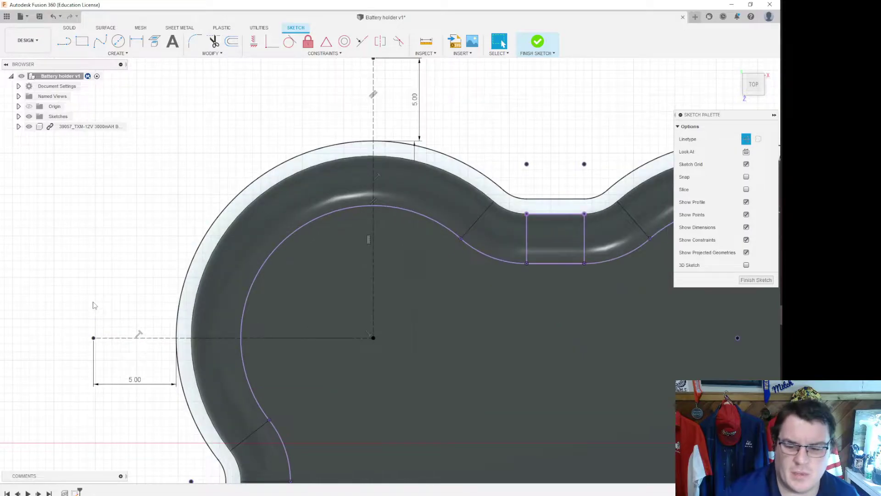
{"action": "scroll", "coordinate": [92, 305], "scroll_direction": "down", "scroll_amount": 5}
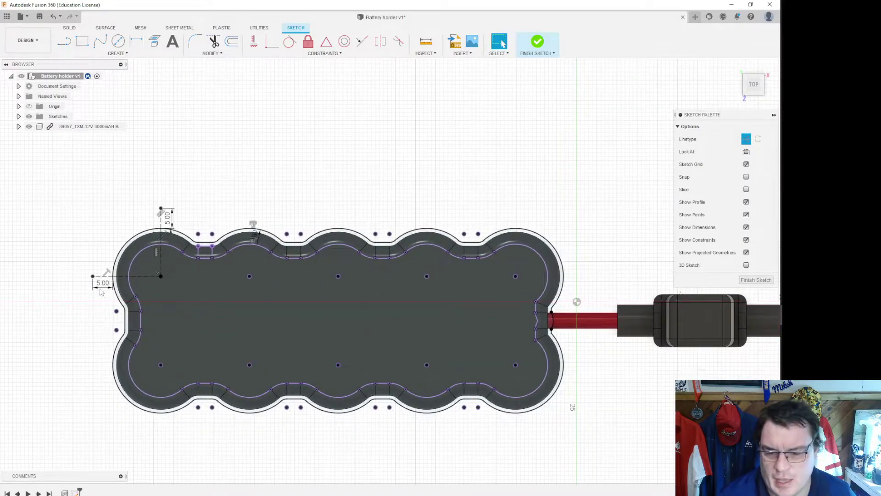
{"action": "key", "text": "l"}
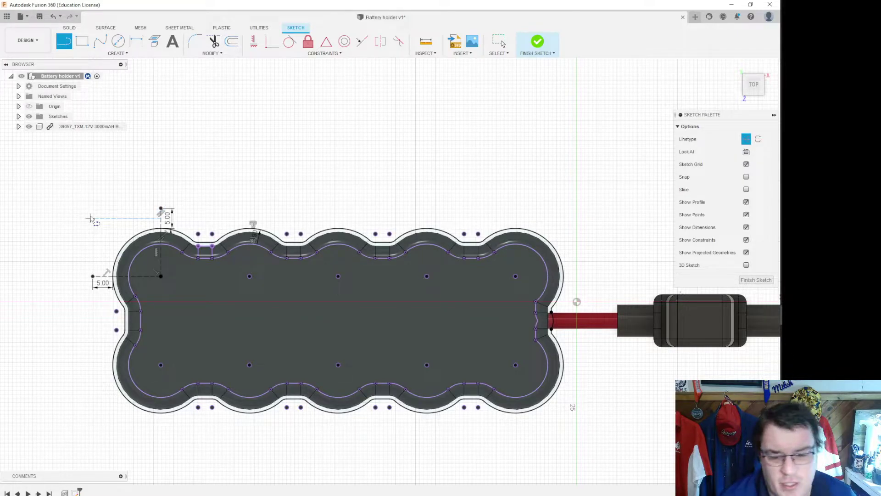
{"action": "key", "text": "Escape"}
{"action": "scroll", "coordinate": [138, 218], "scroll_direction": "down", "scroll_amount": 3}
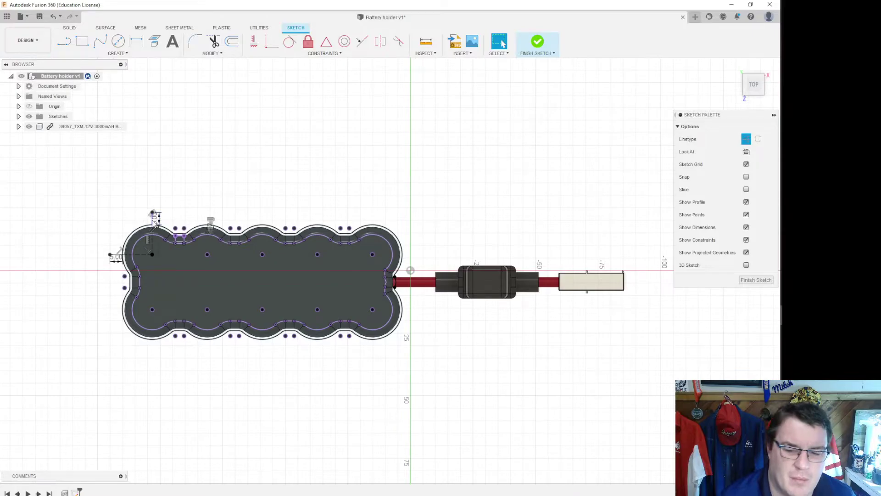
{"action": "scroll", "coordinate": [153, 221], "scroll_direction": "up", "scroll_amount": 5}
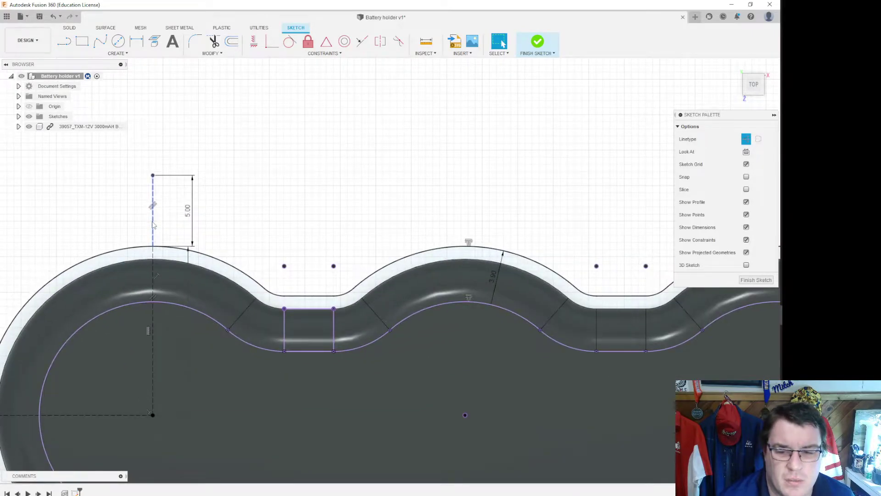
{"action": "scroll", "coordinate": [108, 240], "scroll_direction": "down", "scroll_amount": 5}
{"action": "middle_click_drag", "start_coordinate": [87, 234], "coordinate": [31, 186]}
{"action": "scroll", "coordinate": [217, 306], "scroll_direction": "down", "scroll_amount": 3}
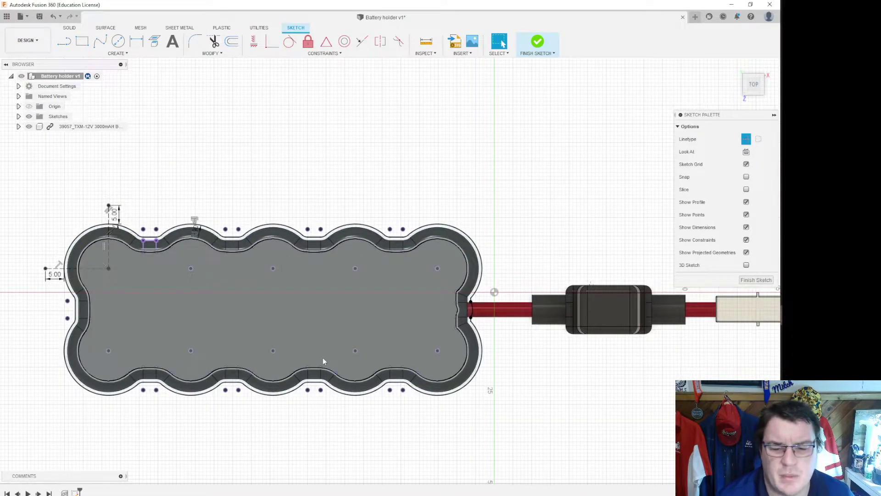
Step: Draw a vertical construction line about 11.9 mm long from the lower-right arc's centre down to the offset outline, extending it 5 mm beyond
{"action": "middle_click_drag", "start_coordinate": [480, 398], "coordinate": [291, 320]}
{"action": "key", "text": "l"}
{"action": "scroll", "coordinate": [284, 304], "scroll_direction": "up", "scroll_amount": 2}
{"action": "scroll", "coordinate": [284, 305], "scroll_direction": "up", "scroll_amount": 2}
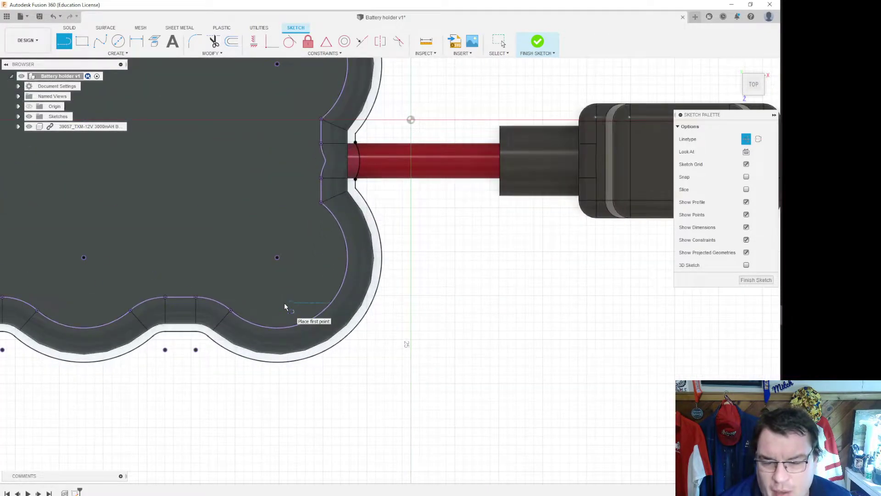
{"action": "left_click", "coordinate": [277, 257]}
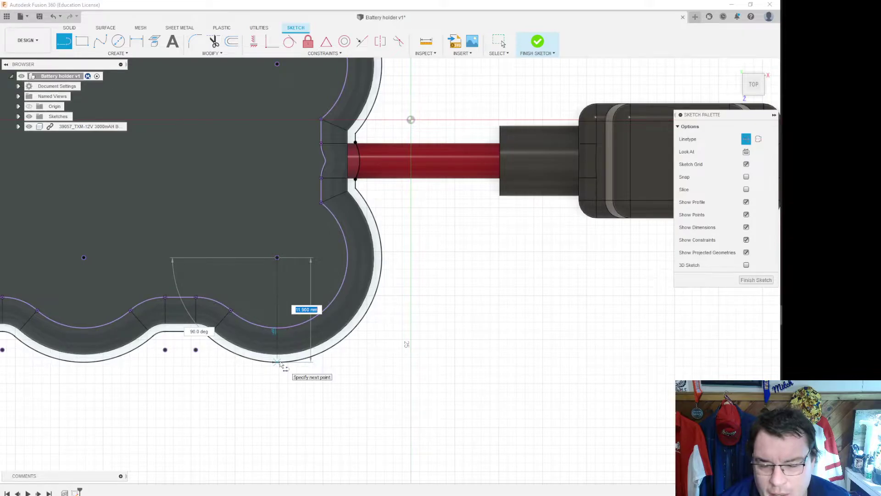
{"action": "left_click", "coordinate": [279, 363]}
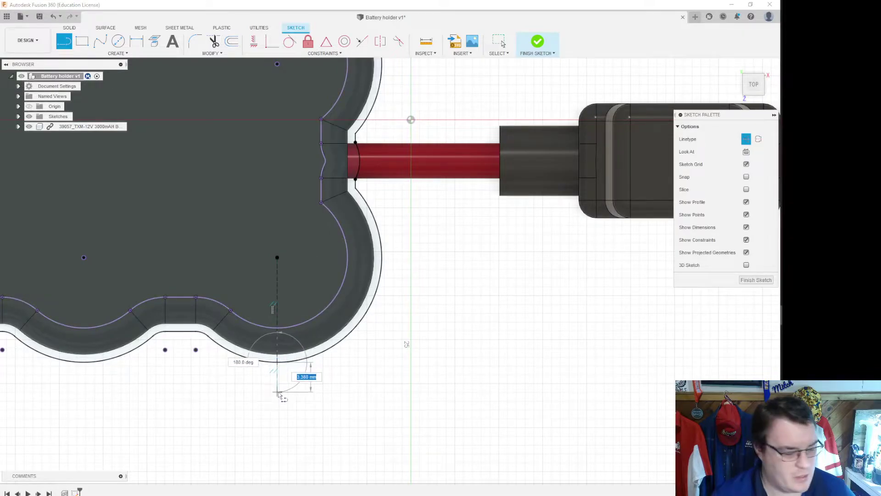
{"action": "type", "text": "5"}
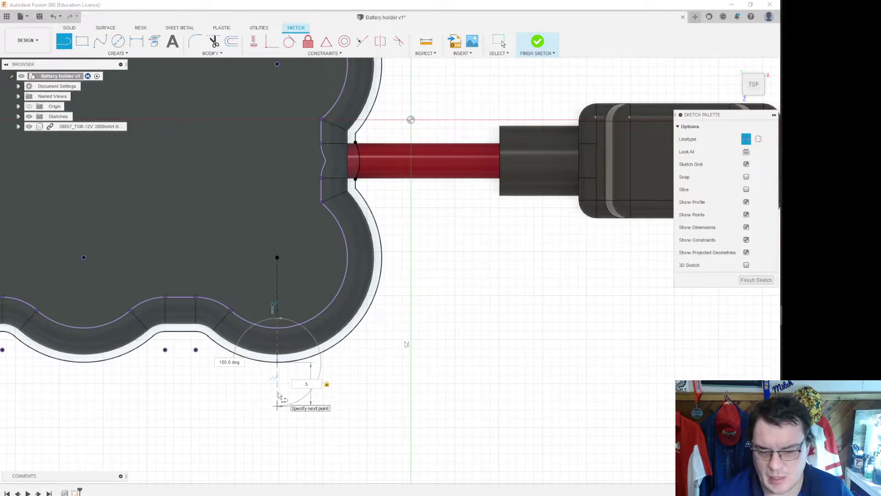
{"action": "key", "text": "Return"}
{"action": "key", "text": "Escape"}
Step: Draw a horizontal construction line about 11.9 mm long from the lower-right arc's centre rightward to the offset outline, extending it 5 mm beyond
{"action": "left_click", "coordinate": [64, 41]}
{"action": "left_click", "coordinate": [277, 258]}
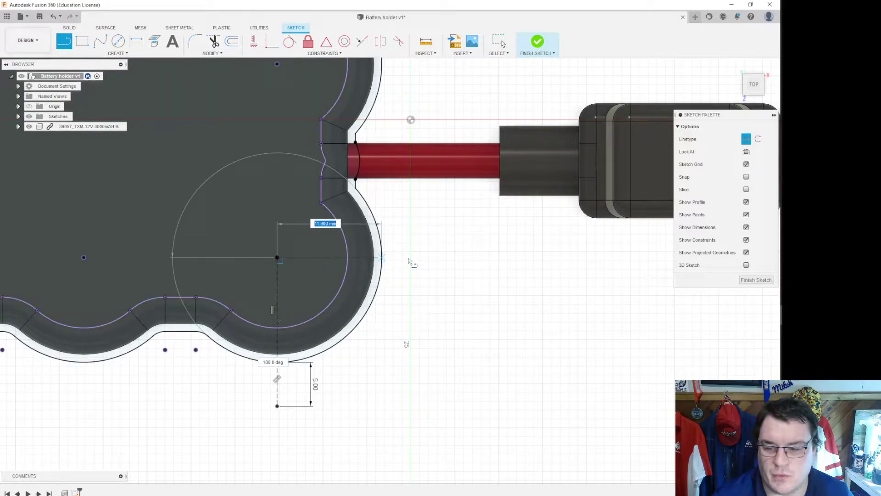
{"action": "key", "text": "Escape"}
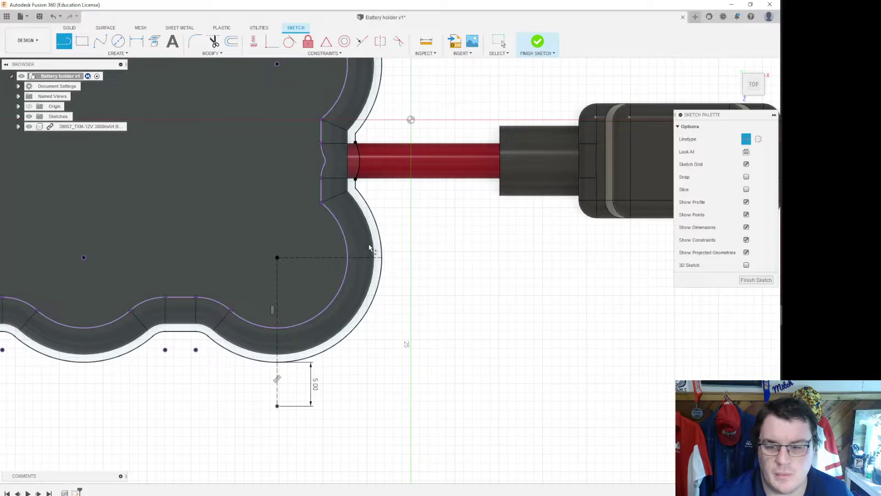
{"action": "left_click", "coordinate": [384, 258]}
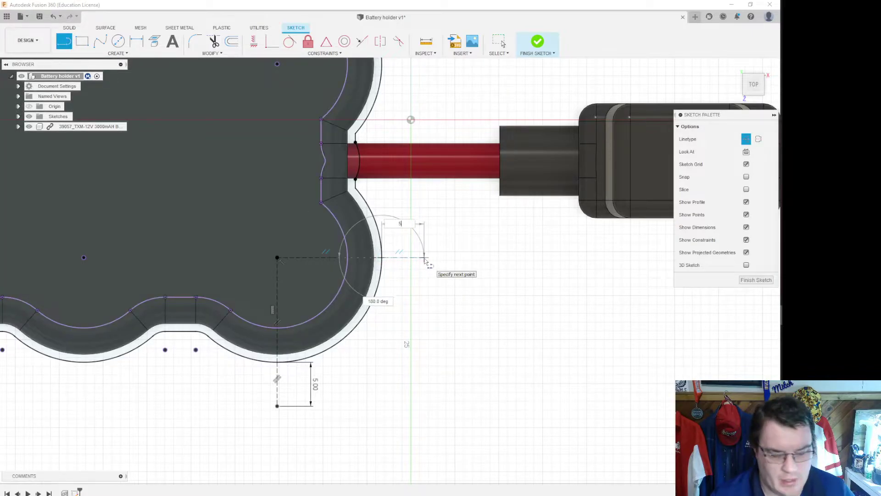
{"action": "key", "text": "Return"}
{"action": "scroll", "coordinate": [310, 263], "scroll_direction": "up", "scroll_amount": 3}
{"action": "scroll", "coordinate": [305, 271], "scroll_direction": "down", "scroll_amount": 9}
{"action": "middle_click_drag", "start_coordinate": [288, 336], "coordinate": [329, 351]}
{"action": "scroll", "coordinate": [102, 243], "scroll_direction": "up", "scroll_amount": 3}
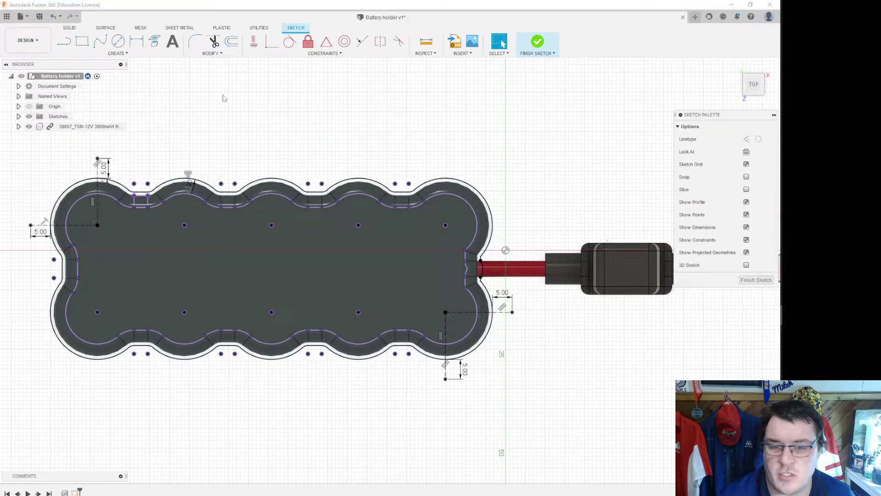
Step: Draw a two-point rectangle around the battery outline, aligning its lower-right and upper-left corners with the ends of the 5 mm construction lines
{"action": "left_click", "coordinate": [82, 41]}
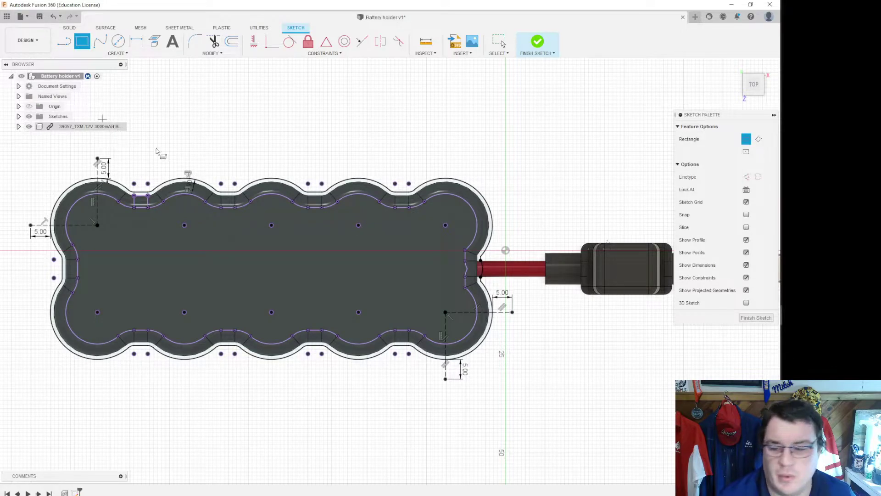
{"action": "left_click", "coordinate": [512, 379]}
{"action": "middle_click_drag", "start_coordinate": [178, 287], "coordinate": [337, 332]}
{"action": "scroll", "coordinate": [191, 225], "scroll_direction": "down", "scroll_amount": 2}
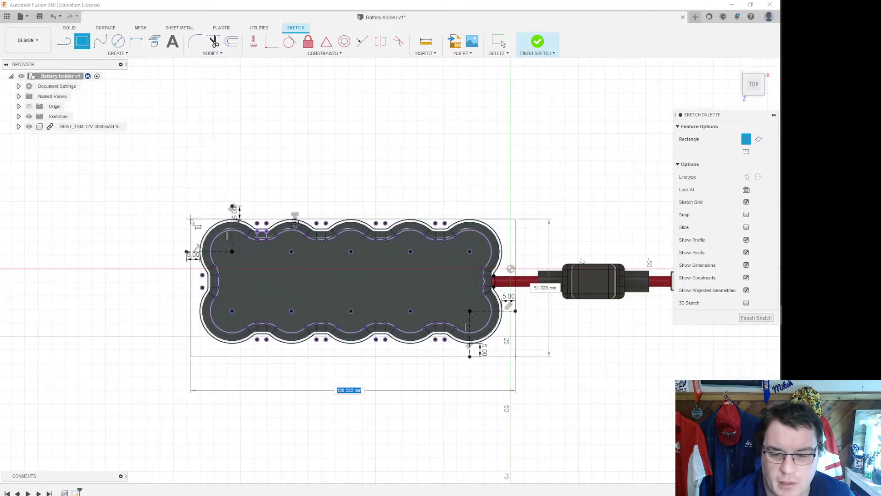
{"action": "scroll", "coordinate": [191, 224], "scroll_direction": "up", "scroll_amount": 8}
{"action": "middle_click_drag", "start_coordinate": [202, 236], "coordinate": [276, 209]}
{"action": "scroll", "coordinate": [276, 209], "scroll_direction": "up", "scroll_amount": 2}
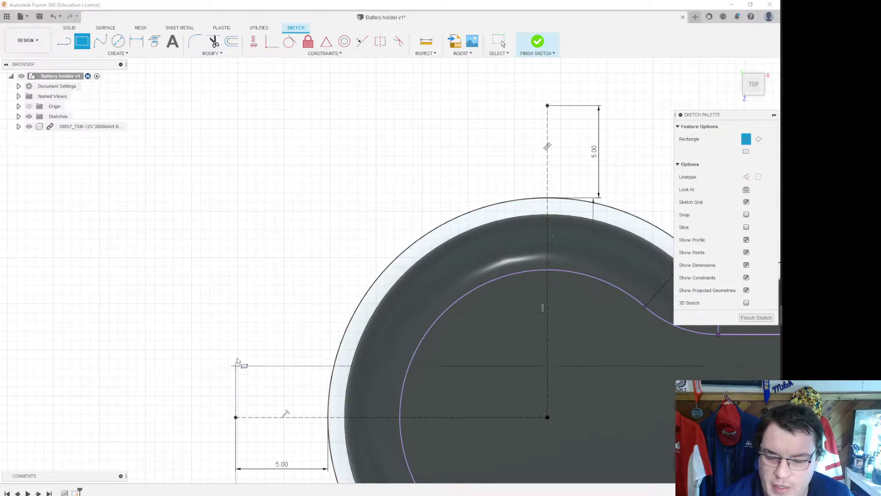
{"action": "left_click", "coordinate": [236, 105]}
{"action": "scroll", "coordinate": [394, 276], "scroll_direction": "up", "scroll_amount": 2}
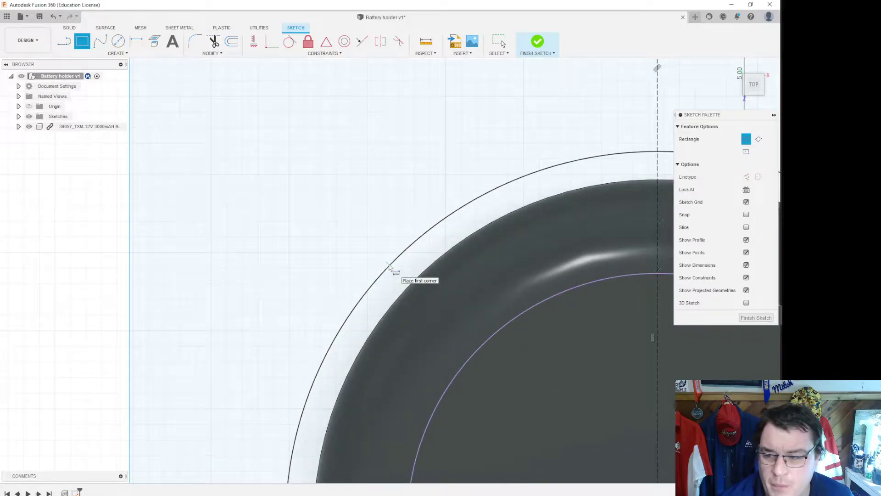
{"action": "scroll", "coordinate": [389, 269], "scroll_direction": "down", "scroll_amount": 3}
{"action": "scroll", "coordinate": [389, 269], "scroll_direction": "down", "scroll_amount": 4}
{"action": "middle_click_drag", "start_coordinate": [486, 256], "coordinate": [288, 185]}
{"action": "scroll", "coordinate": [288, 185], "scroll_direction": "down", "scroll_amount": 2}
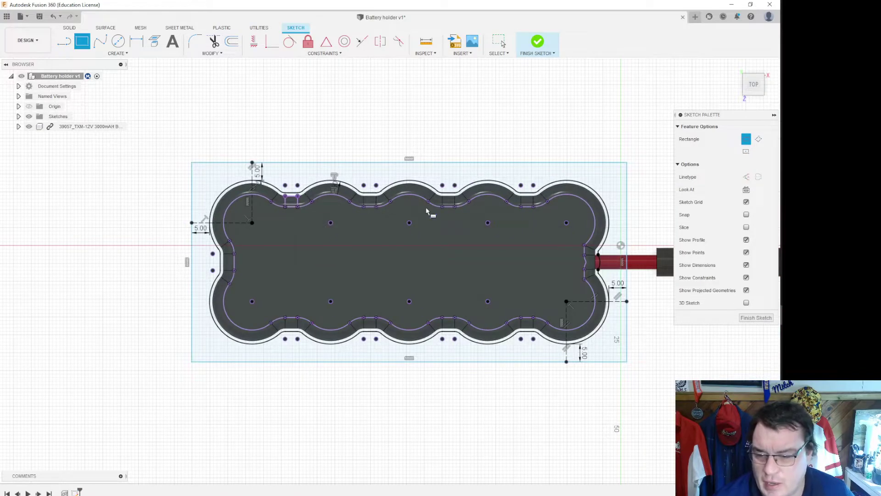
{"action": "key", "text": "Escape"}
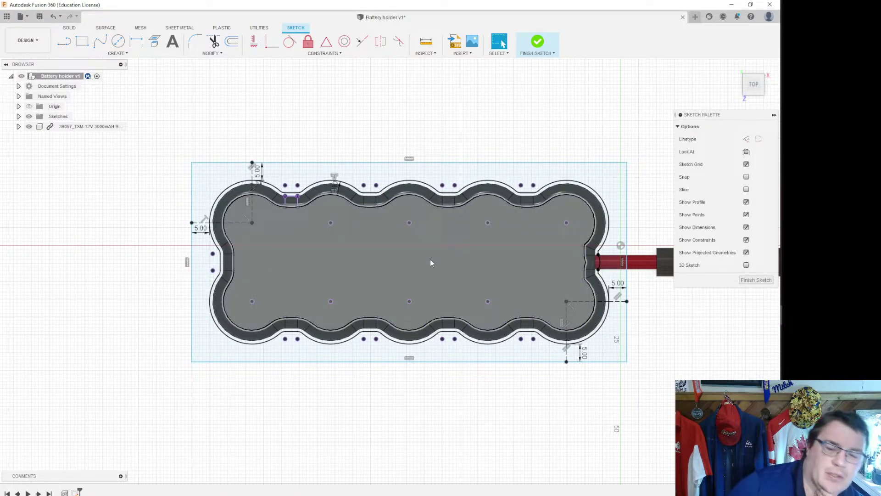
Step: Try setting the length of the horizontal construction extension at the upper-left corner arc to 4 mm
{"action": "scroll", "coordinate": [202, 232], "scroll_direction": "up", "scroll_amount": 7}
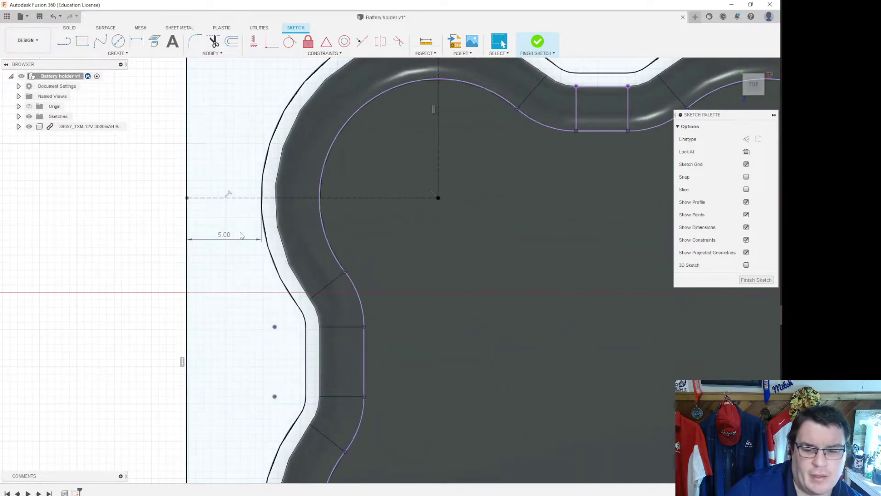
{"action": "double_click", "coordinate": [225, 236]}
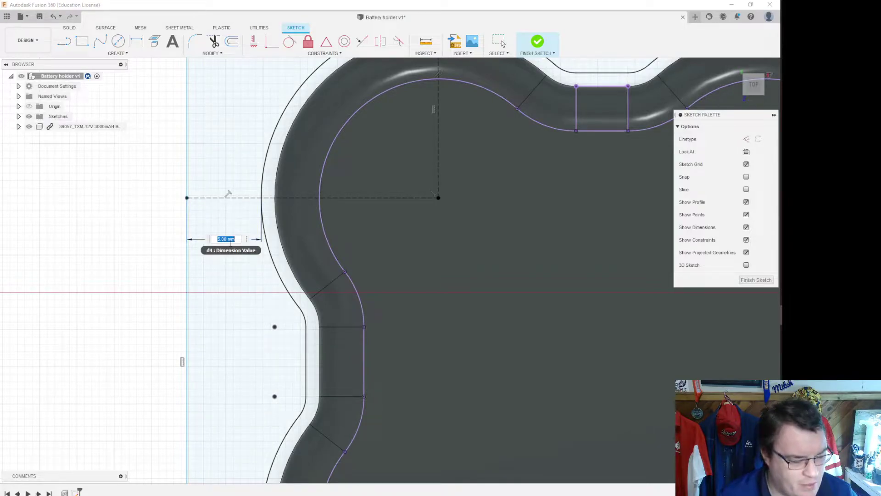
{"action": "key", "text": "Return"}
{"action": "scroll", "coordinate": [237, 247], "scroll_direction": "down", "scroll_amount": 5}
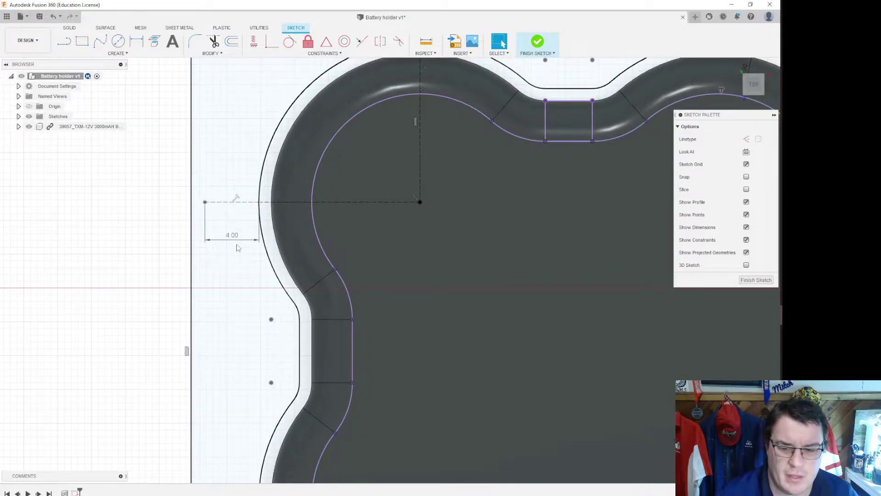
{"action": "scroll", "coordinate": [237, 248], "scroll_direction": "down", "scroll_amount": 1}
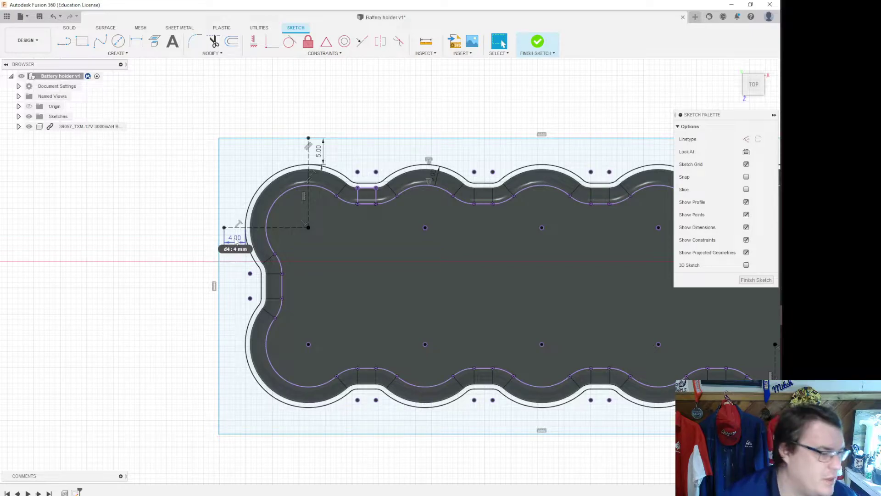
Step: Undo the last dimension change on the horizontal construction extension at the upper-left corner
{"action": "scroll", "coordinate": [192, 276], "scroll_direction": "up", "scroll_amount": 2}
{"action": "scroll", "coordinate": [192, 277], "scroll_direction": "down", "scroll_amount": 1}
{"action": "scroll", "coordinate": [191, 277], "scroll_direction": "up", "scroll_amount": 1}
{"action": "scroll", "coordinate": [92, 285], "scroll_direction": "down", "scroll_amount": 3}
{"action": "scroll", "coordinate": [85, 287], "scroll_direction": "up", "scroll_amount": 1}
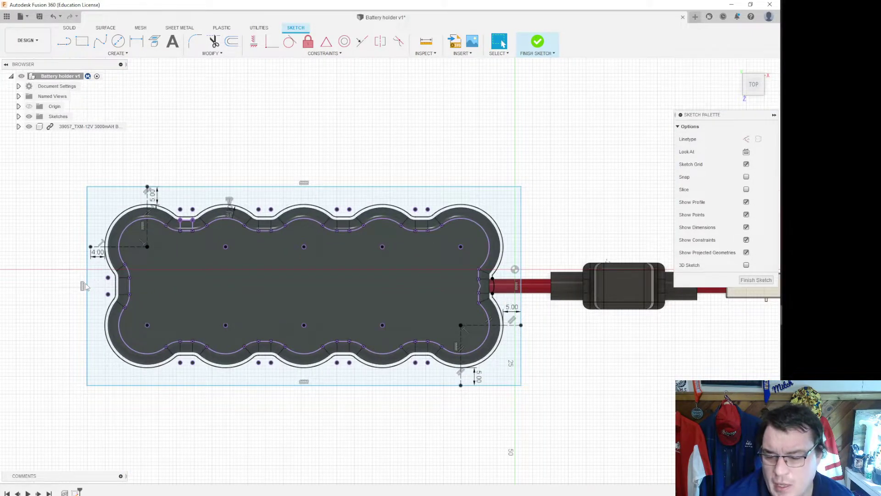
{"action": "key", "text": "ctrl+z"}
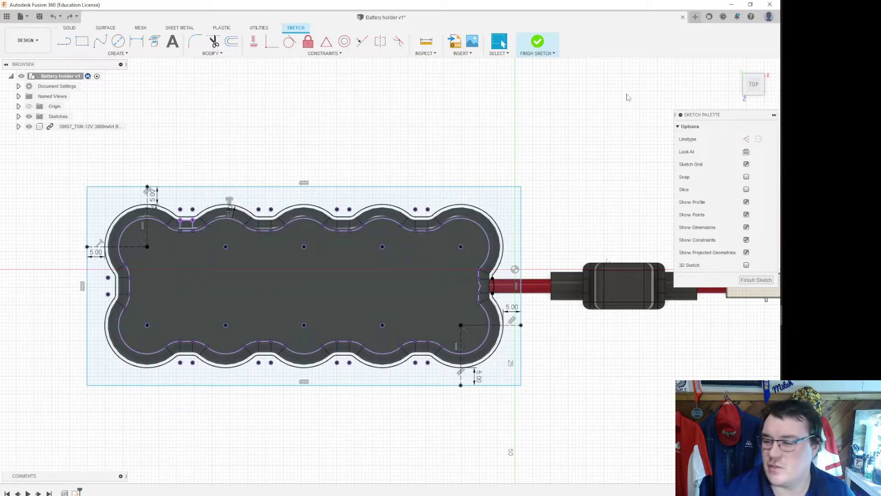
Step: Fillet the upper-left corner of the outer rectangle with a 15 mm radius
{"action": "left_click", "coordinate": [756, 94]}
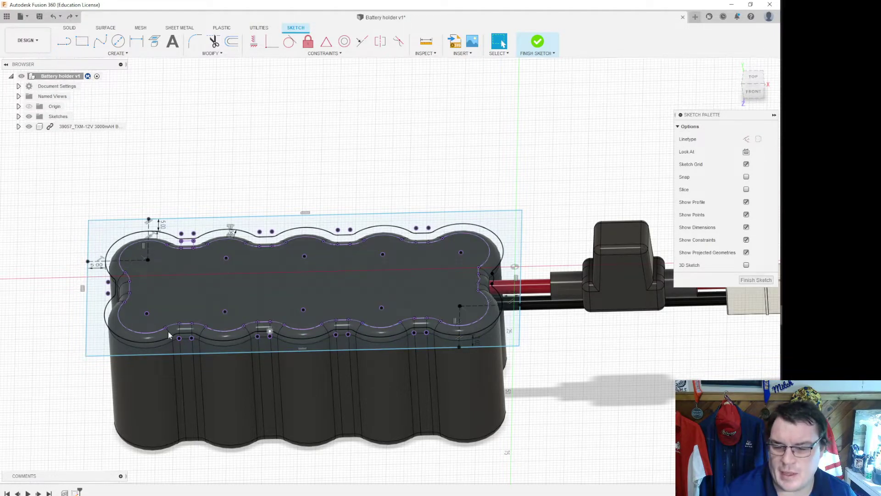
{"action": "left_click_drag", "start_coordinate": [759, 83], "coordinate": [763, 102]}
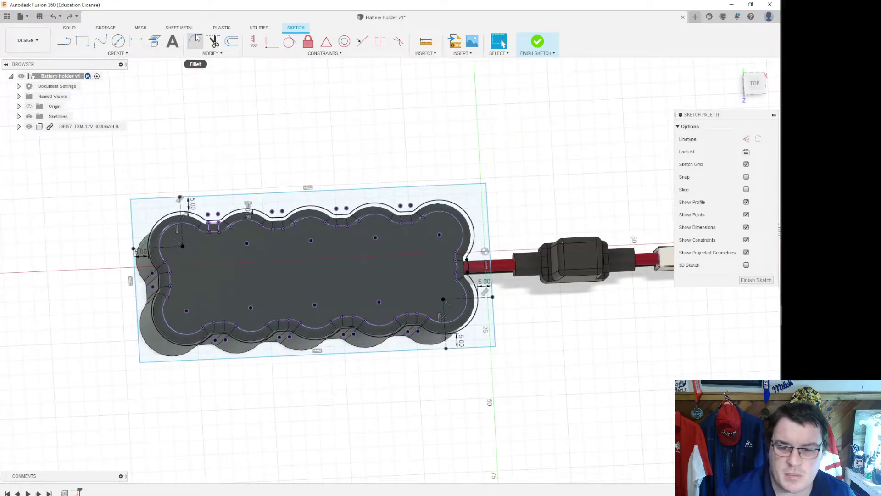
{"action": "left_click", "coordinate": [195, 41]}
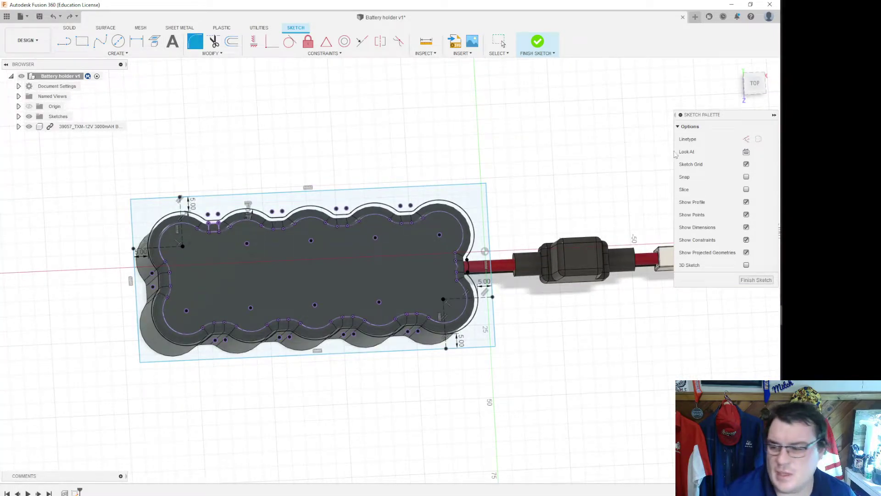
{"action": "left_click", "coordinate": [133, 219]}
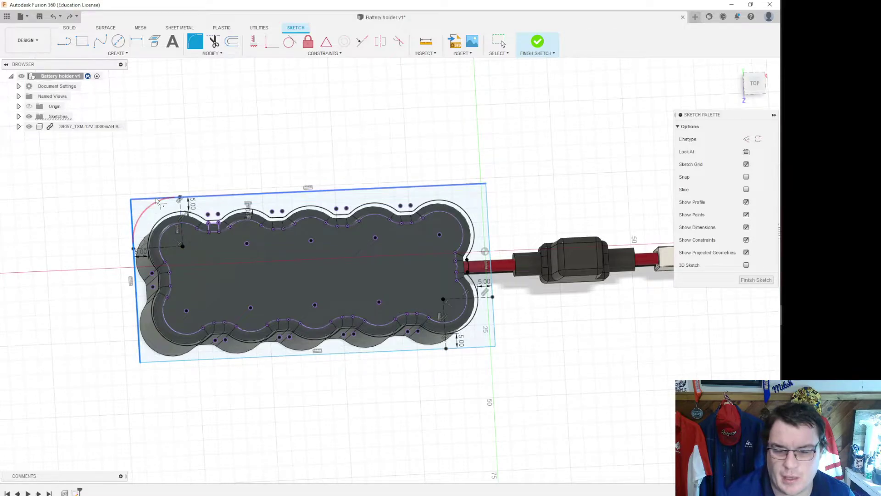
{"action": "left_click", "coordinate": [395, 189]}
{"action": "key", "text": "Return"}
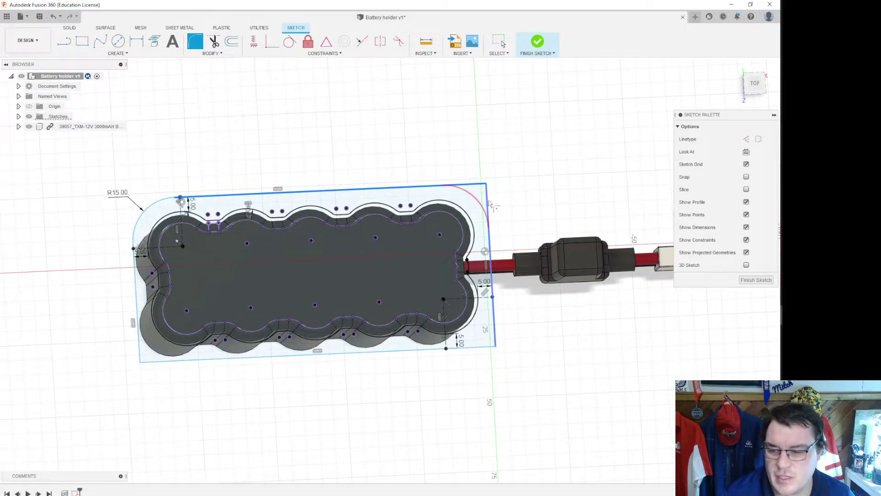
Step: Fillet the remaining three corners of the outer rectangle with a 15 mm radius and finish the sketch
{"action": "left_click", "coordinate": [488, 214]}
{"action": "left_click", "coordinate": [492, 327]}
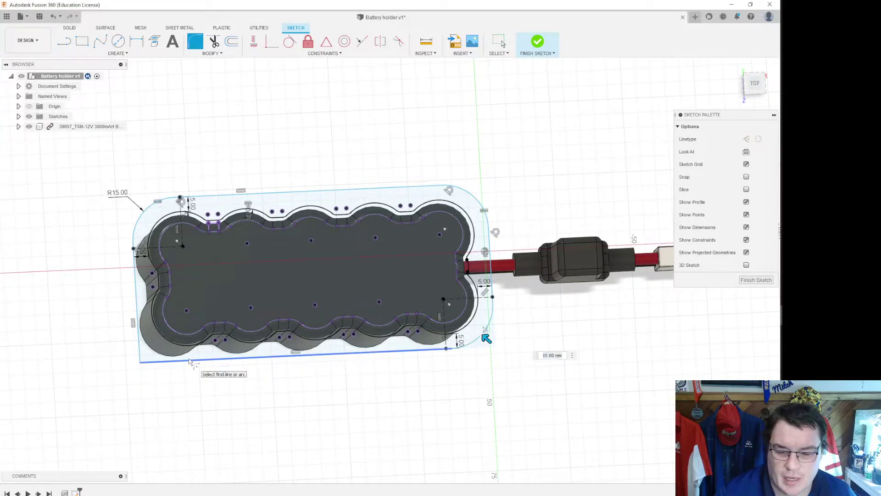
{"action": "left_click", "coordinate": [142, 357]}
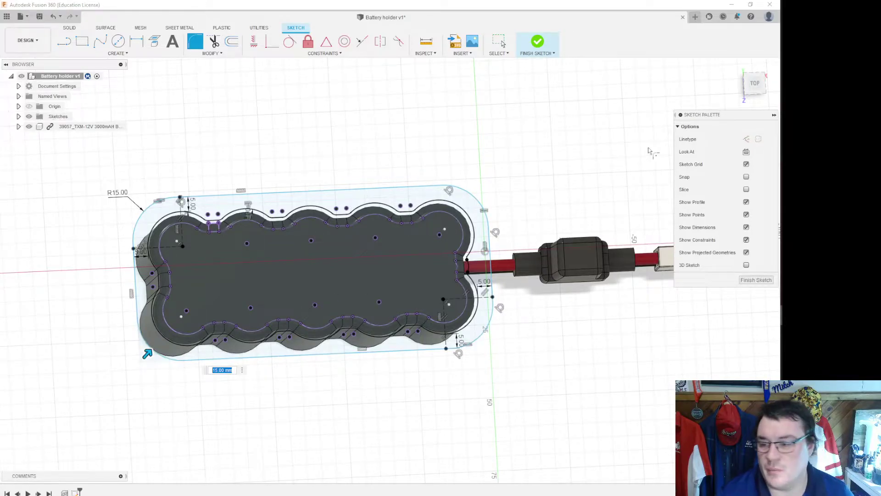
{"action": "left_click_drag", "start_coordinate": [755, 90], "coordinate": [754, 81]}
{"action": "left_click", "coordinate": [756, 280]}
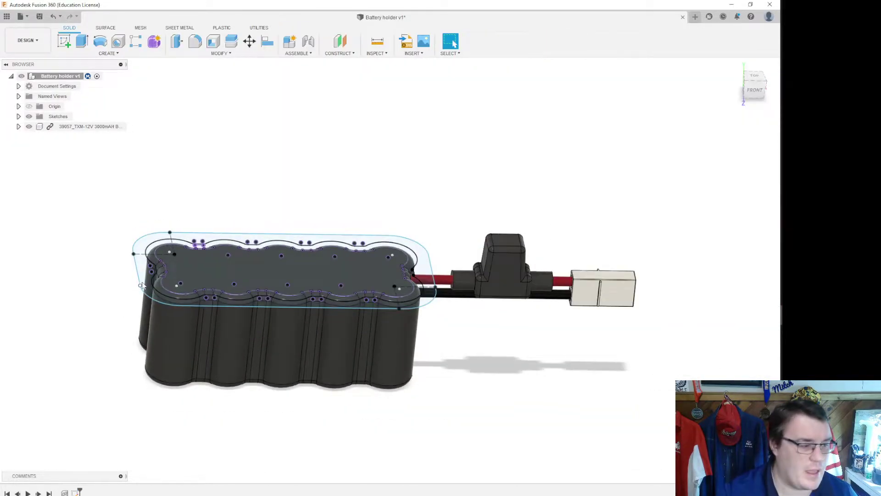
{"action": "scroll", "coordinate": [146, 293], "scroll_direction": "up", "scroll_amount": 5}
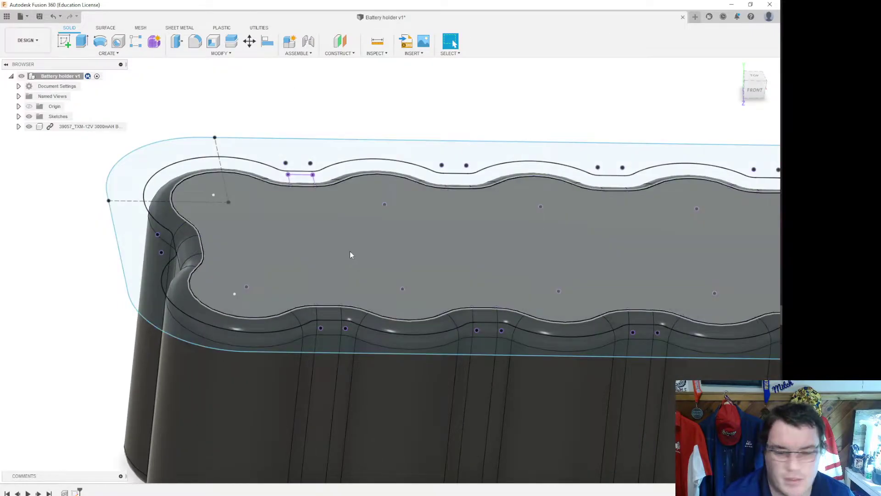
{"action": "left_click", "coordinate": [179, 290]}
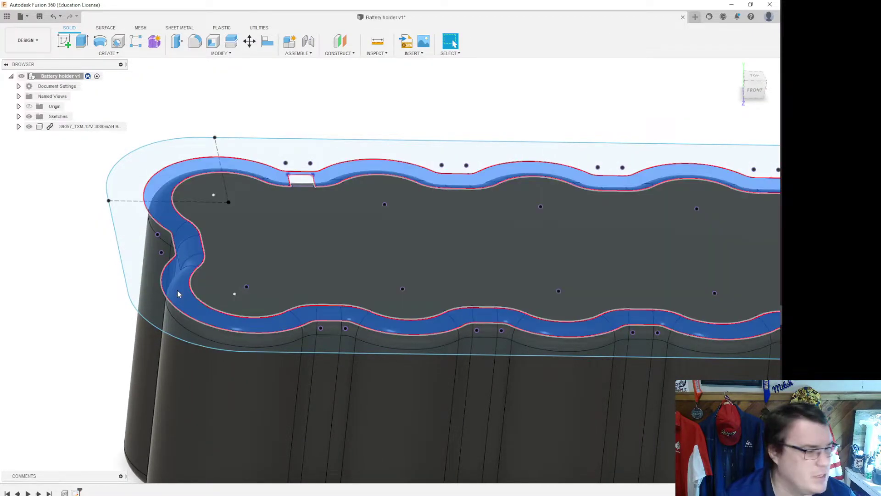
{"action": "left_click", "coordinate": [150, 310]}
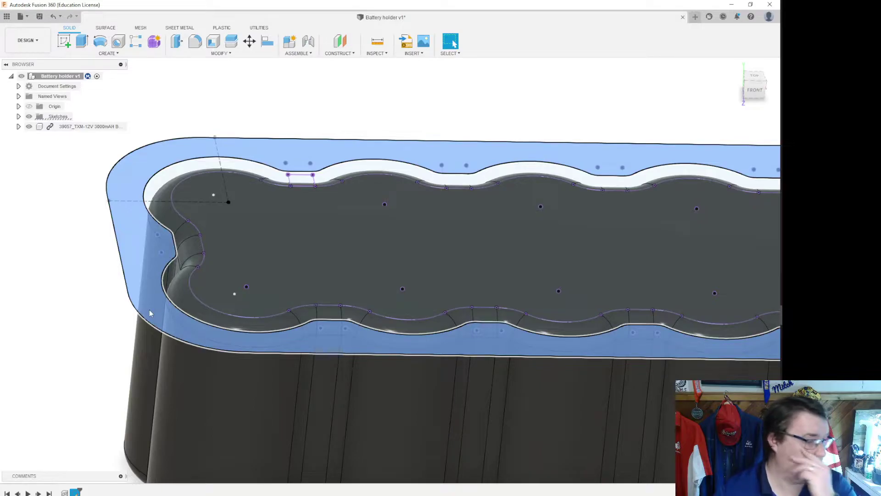
{"action": "scroll", "coordinate": [541, 384], "scroll_direction": "down", "scroll_amount": 5}
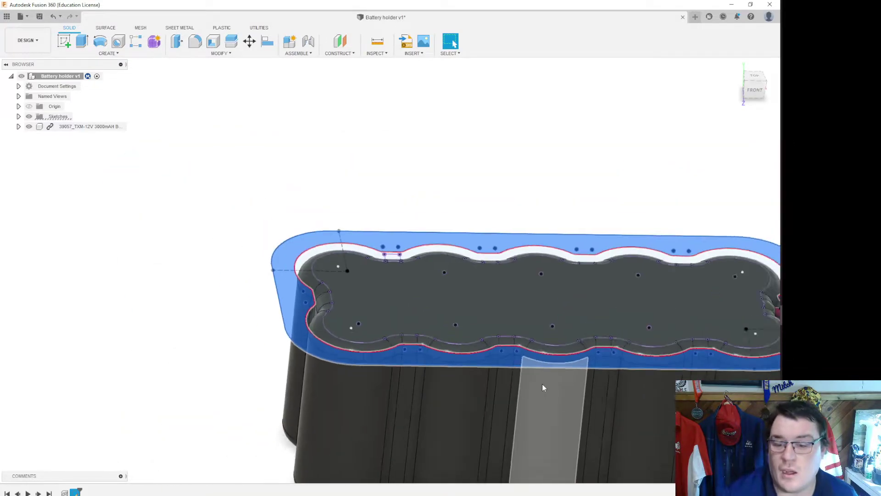
{"action": "middle_click_drag", "start_coordinate": [466, 195], "coordinate": [163, 177]}
{"action": "key", "text": "Escape"}
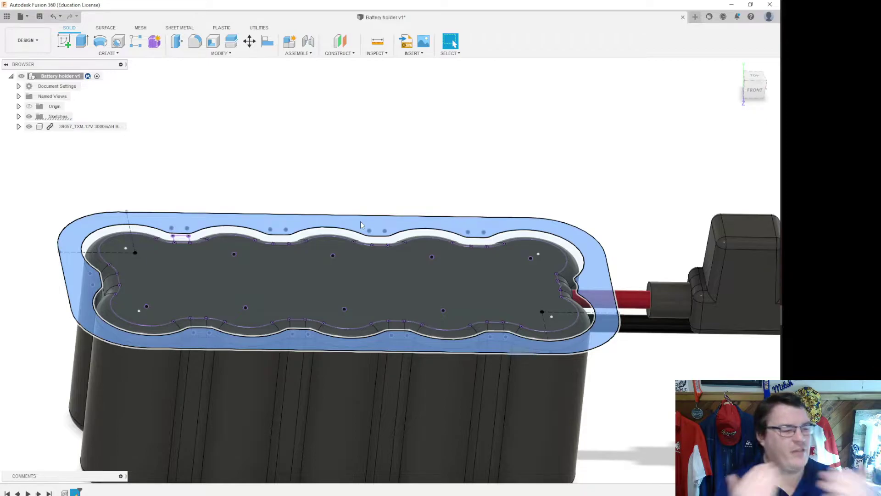
{"action": "left_click", "coordinate": [362, 222]}
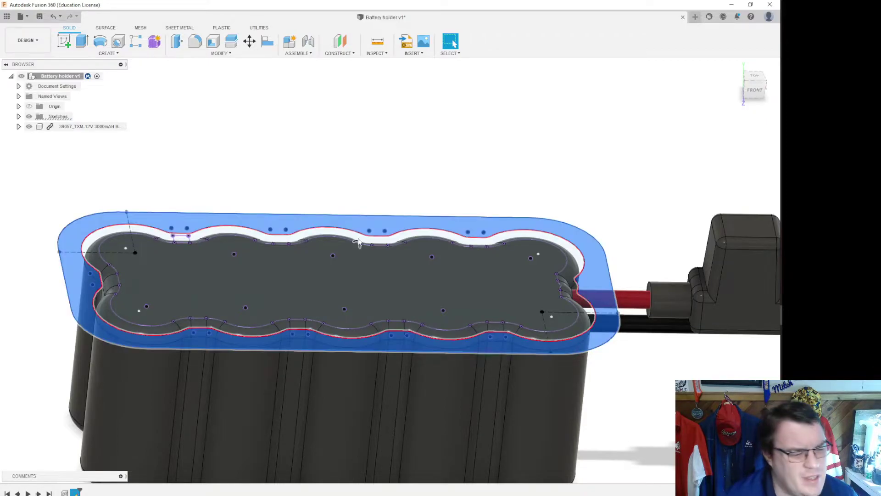
{"action": "middle_click_drag", "start_coordinate": [54, 410], "coordinate": [55, 346]}
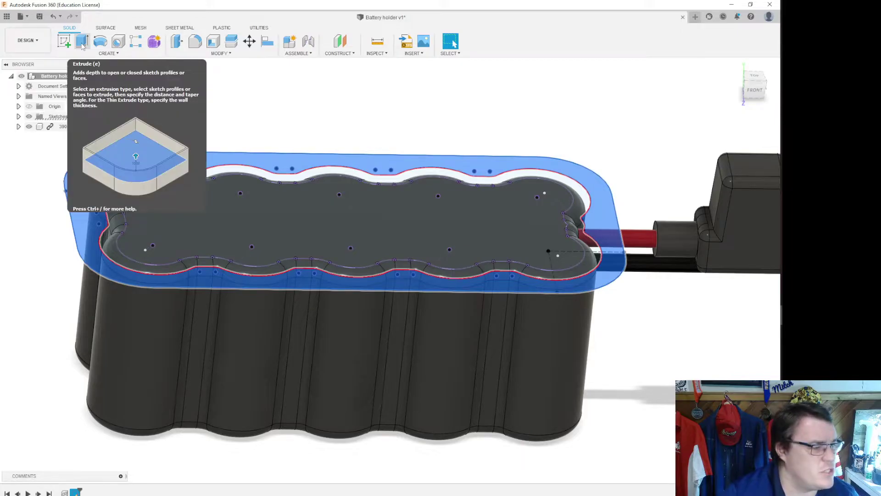
{"action": "left_click", "coordinate": [82, 43]}
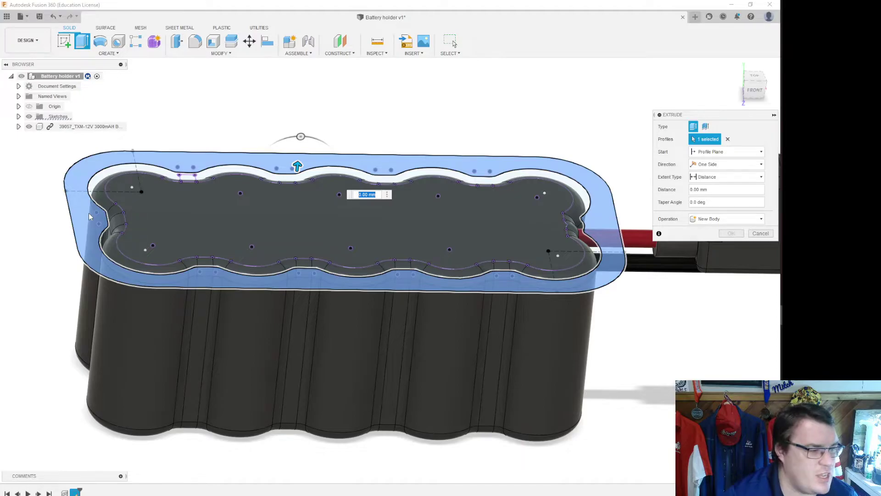
{"action": "key", "text": "Escape"}
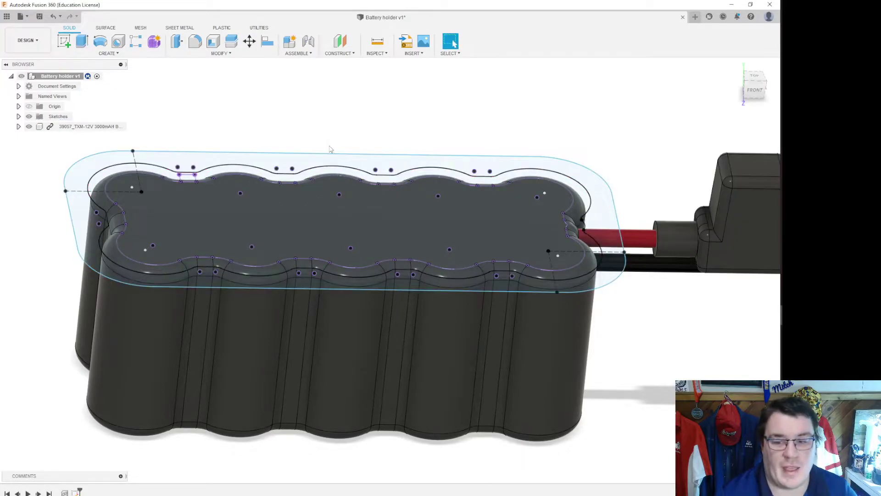
Step: Extrude the ring profile between the rounded rectangle and the clearance outline down to the battery's bottom face as a new body
{"action": "left_click", "coordinate": [82, 43]}
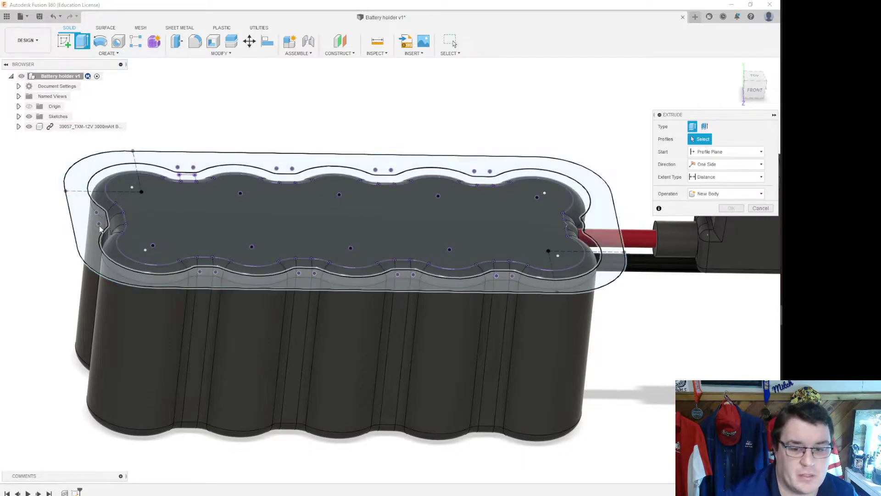
{"action": "left_click_drag", "start_coordinate": [298, 167], "coordinate": [289, 249]}
{"action": "left_click_drag", "start_coordinate": [737, 115], "coordinate": [323, 103]}
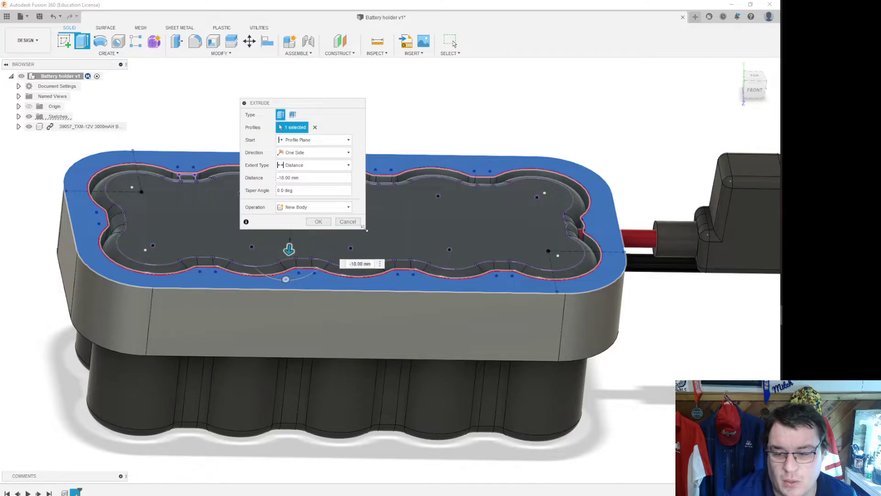
{"action": "left_click_drag", "start_coordinate": [310, 107], "coordinate": [532, 109]}
{"action": "left_click", "coordinate": [523, 155]}
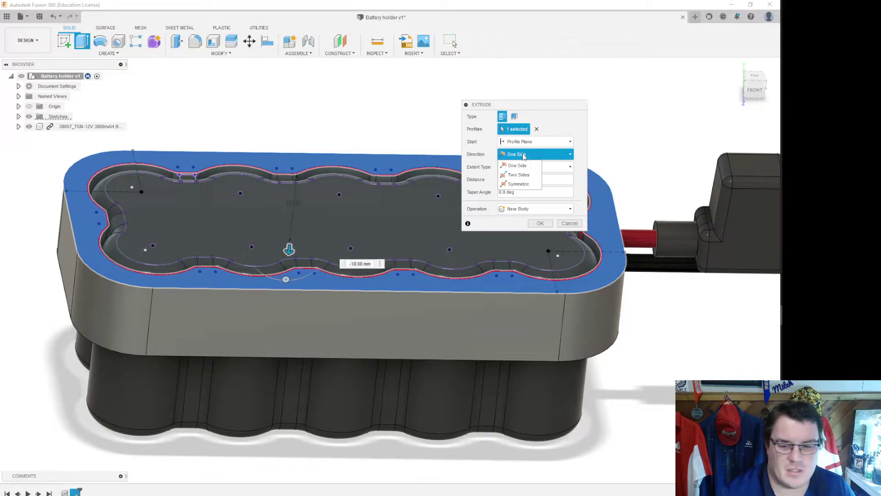
{"action": "left_click", "coordinate": [523, 156]}
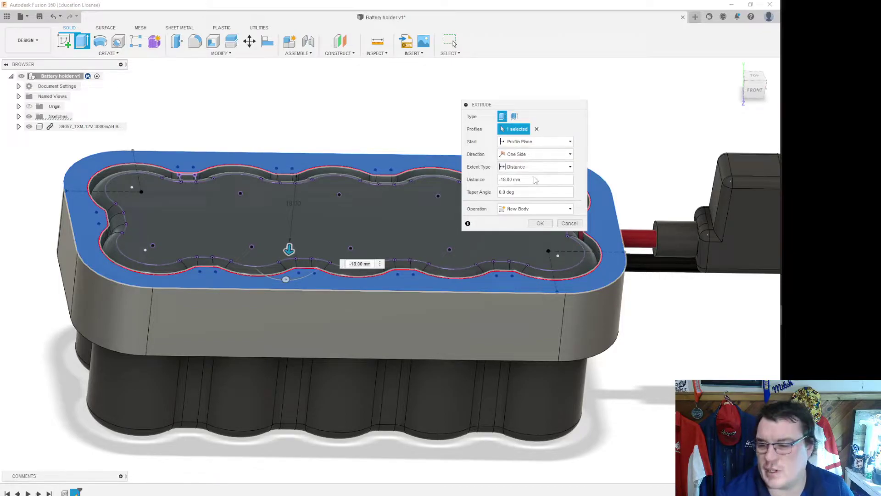
{"action": "left_click", "coordinate": [535, 167]}
{"action": "left_click", "coordinate": [532, 190]}
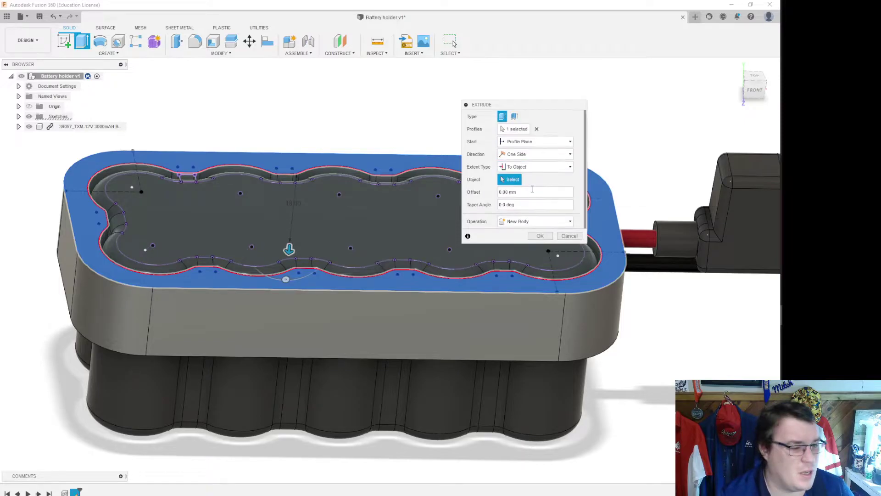
{"action": "left_click_drag", "start_coordinate": [754, 96], "coordinate": [754, 87]}
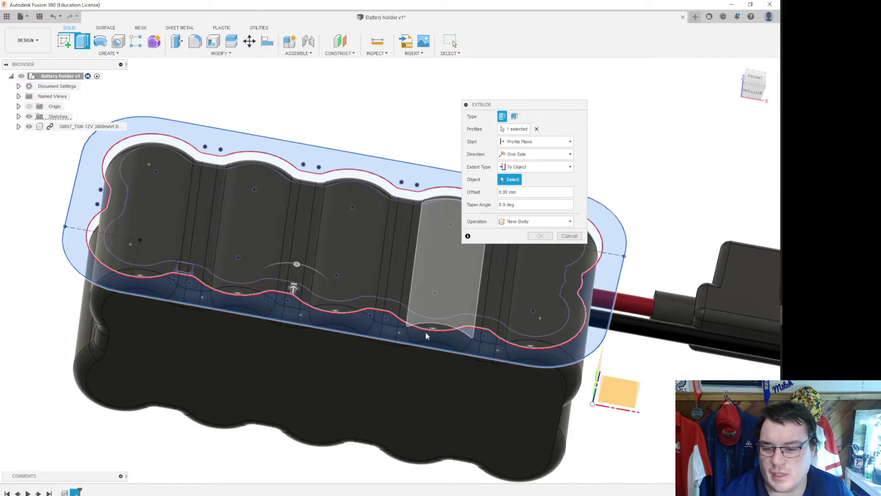
{"action": "left_click", "coordinate": [376, 381]}
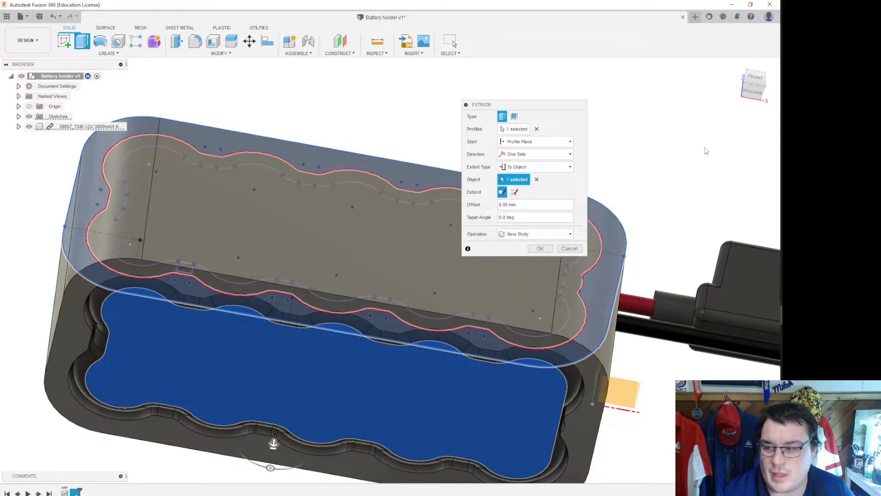
{"action": "left_click", "coordinate": [758, 80]}
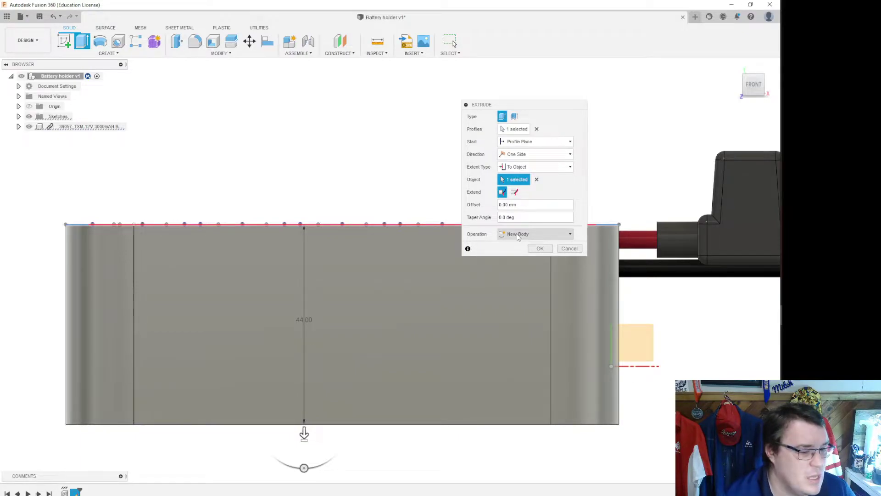
{"action": "left_click", "coordinate": [542, 248]}
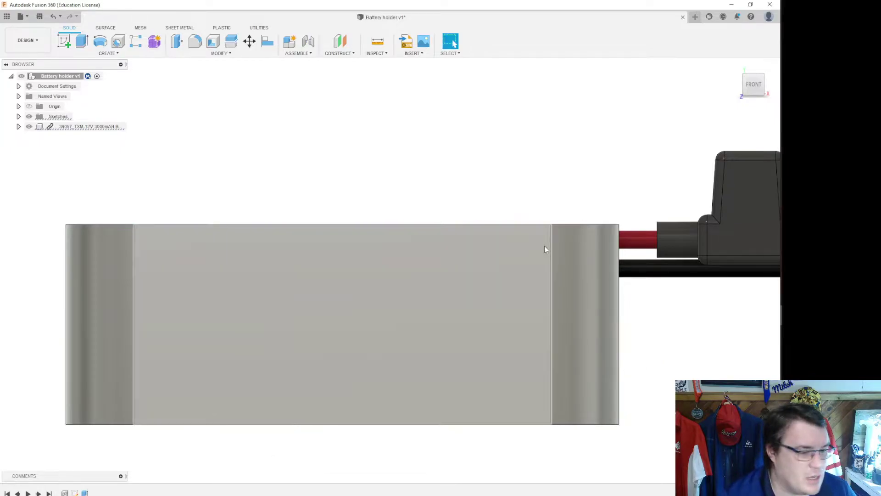
Step: Create a sketch on the underside face of the holder wall and finish it without drawing extra geometry
{"action": "mouse_move", "coordinate": [389, 269]}
{"action": "middle_mouse_down", "text": "shift"}
{"action": "mouse_move", "coordinate": [404, 275]}
{"action": "mouse_move", "coordinate": [390, 251]}
{"action": "middle_mouse_up", "text": "shift"}
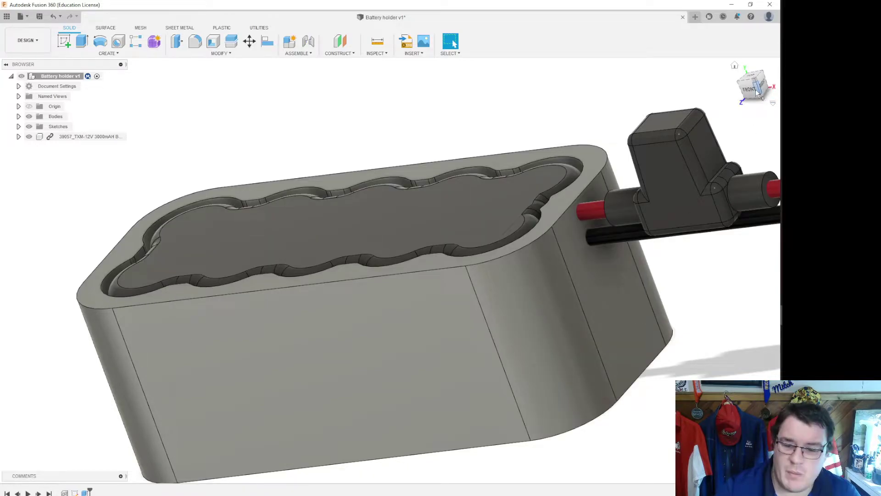
{"action": "left_click_drag", "start_coordinate": [755, 88], "coordinate": [706, 274]}
{"action": "middle_click_drag", "start_coordinate": [717, 362], "coordinate": [702, 240]}
{"action": "scroll", "coordinate": [662, 293], "scroll_direction": "up", "scroll_amount": 2}
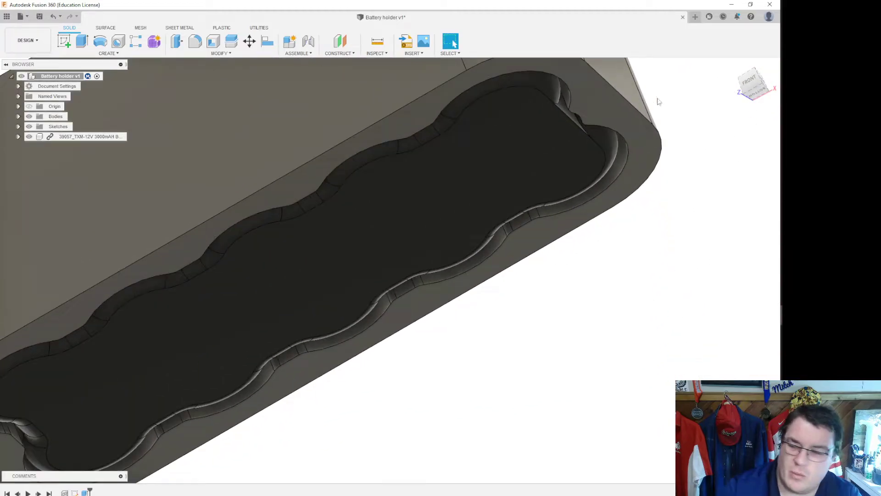
{"action": "left_click", "coordinate": [754, 92]}
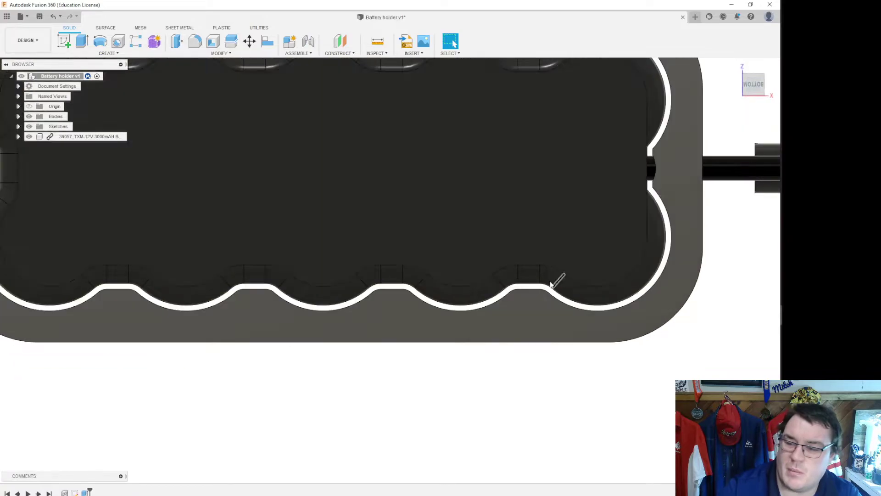
{"action": "scroll", "coordinate": [500, 277], "scroll_direction": "down", "scroll_amount": 3}
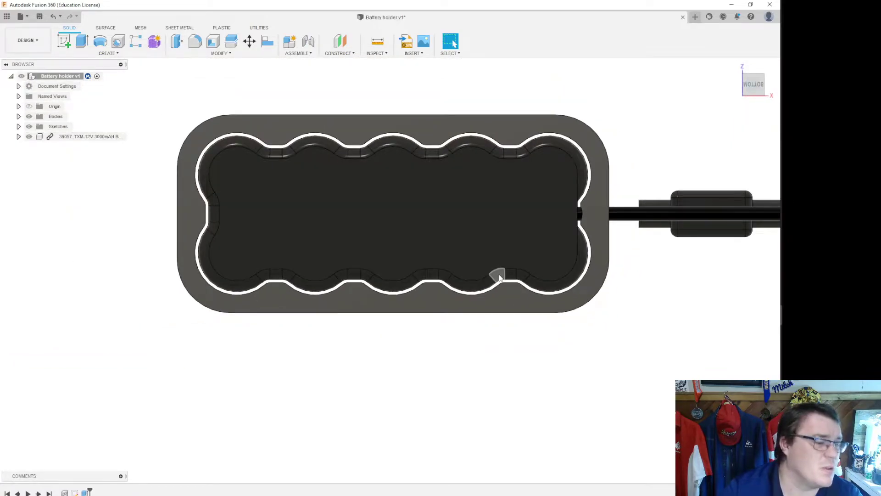
{"action": "left_click", "coordinate": [63, 43]}
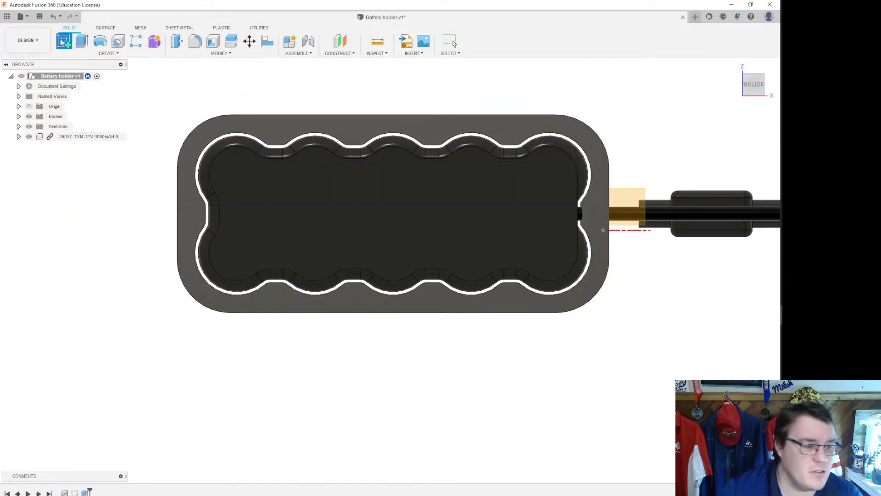
{"action": "left_click", "coordinate": [190, 171]}
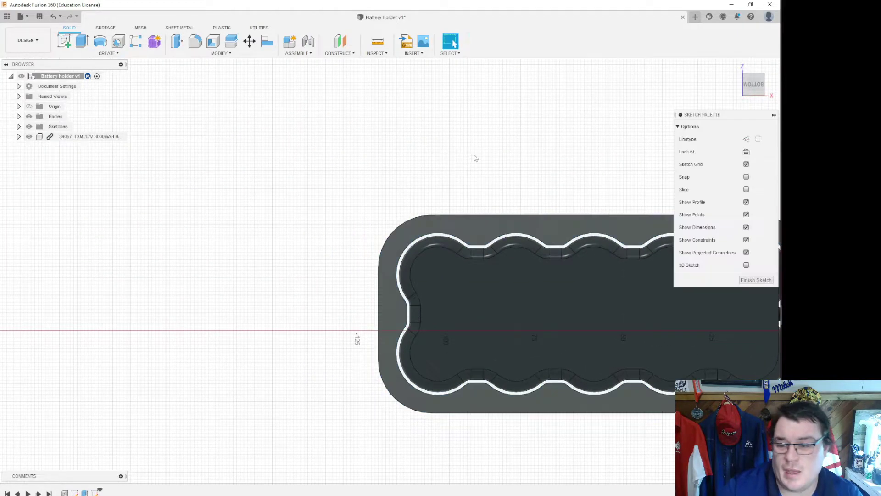
{"action": "middle_click_drag", "start_coordinate": [381, 183], "coordinate": [172, 181]}
{"action": "scroll", "coordinate": [205, 213], "scroll_direction": "up", "scroll_amount": 2}
{"action": "middle_click_drag", "start_coordinate": [295, 195], "coordinate": [244, 129]}
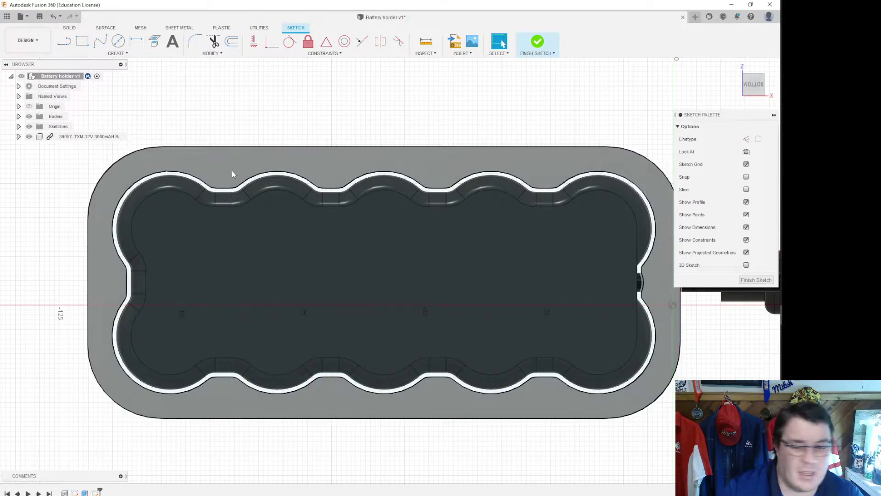
{"action": "left_click_drag", "start_coordinate": [755, 84], "coordinate": [735, 103]}
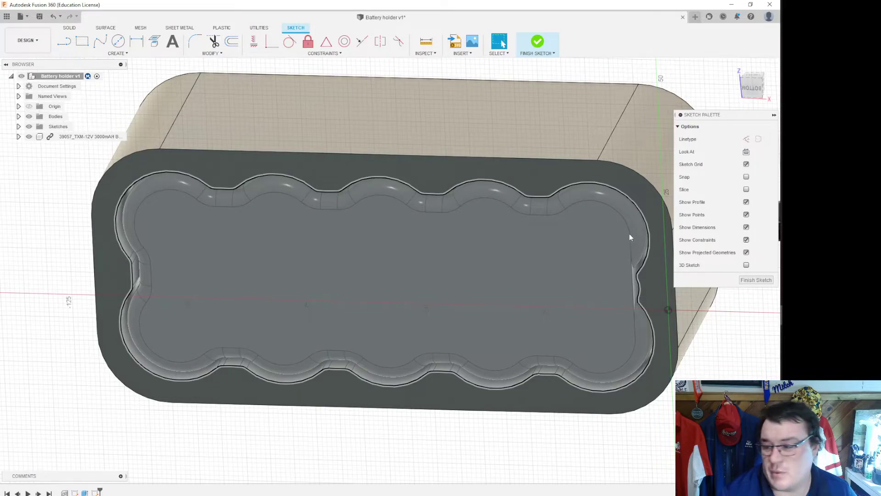
{"action": "left_click", "coordinate": [760, 279]}
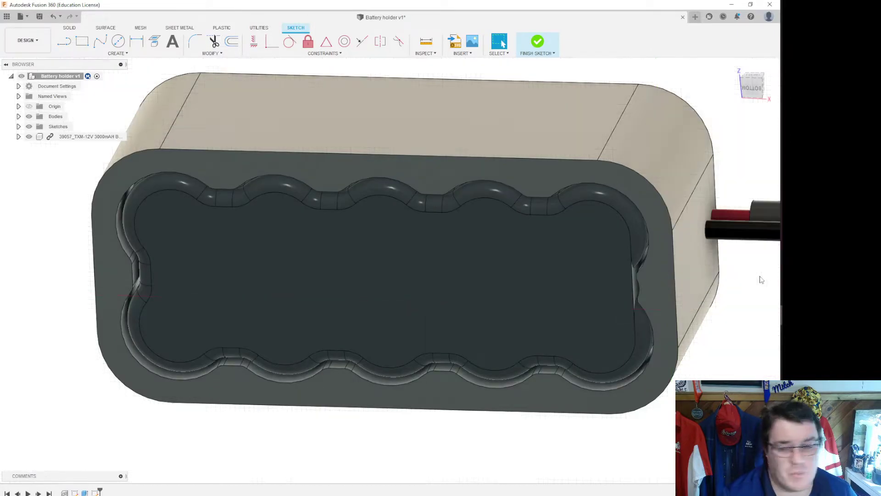
Step: Extrude the holder's wall ring and enclosed underside profile 5 mm outward as a floor, joined to the holder body
{"action": "middle_click_drag", "start_coordinate": [387, 255], "coordinate": [456, 239], "text": "shift"}
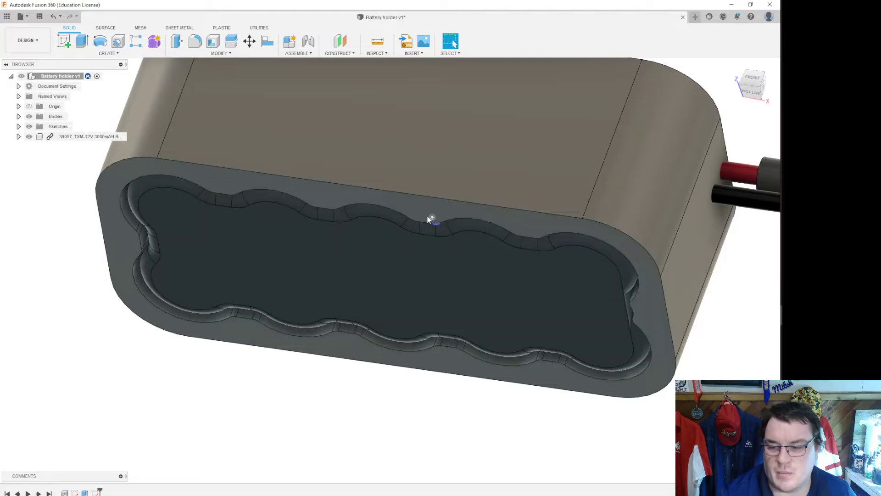
{"action": "left_click", "coordinate": [82, 41]}
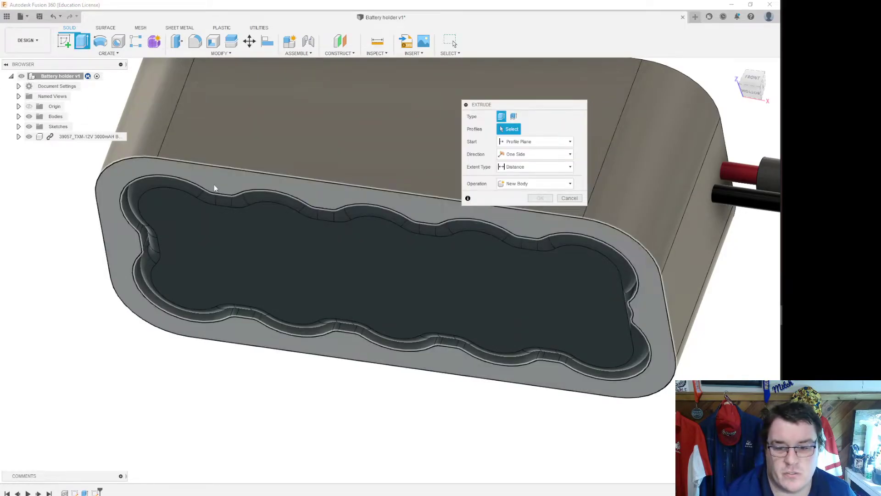
{"action": "left_click", "coordinate": [215, 185]}
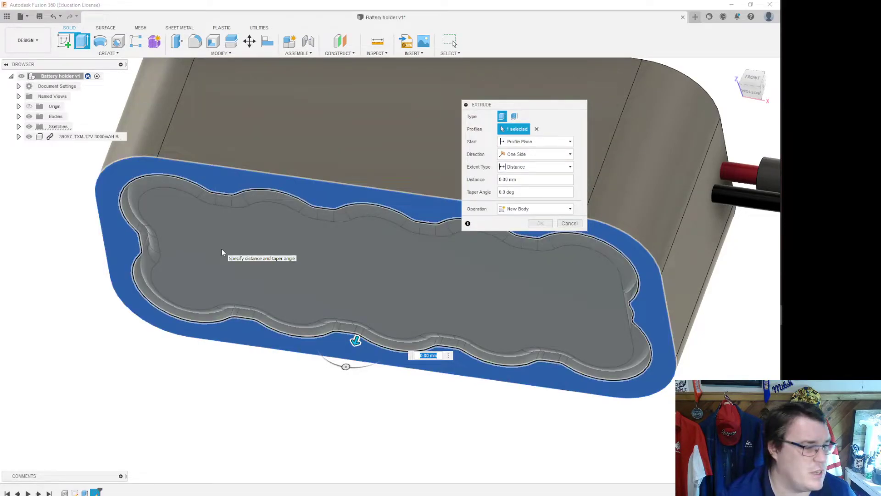
{"action": "left_click", "coordinate": [221, 251]}
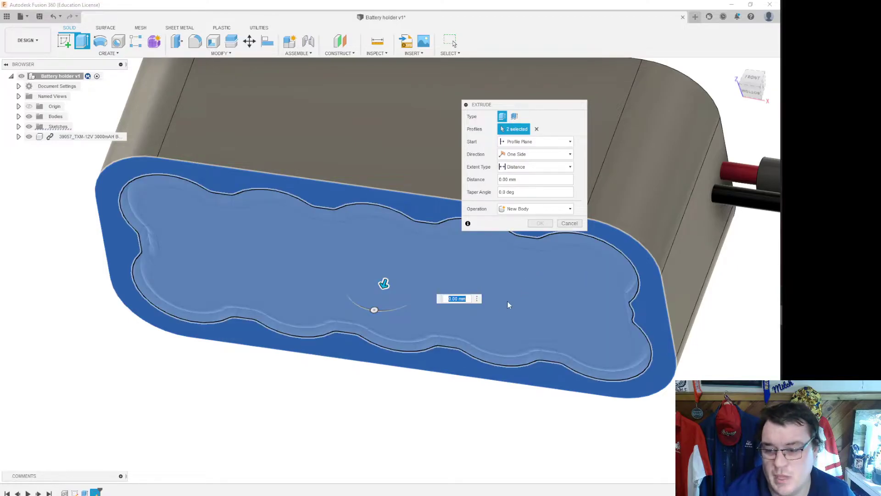
{"action": "left_click", "coordinate": [470, 304]}
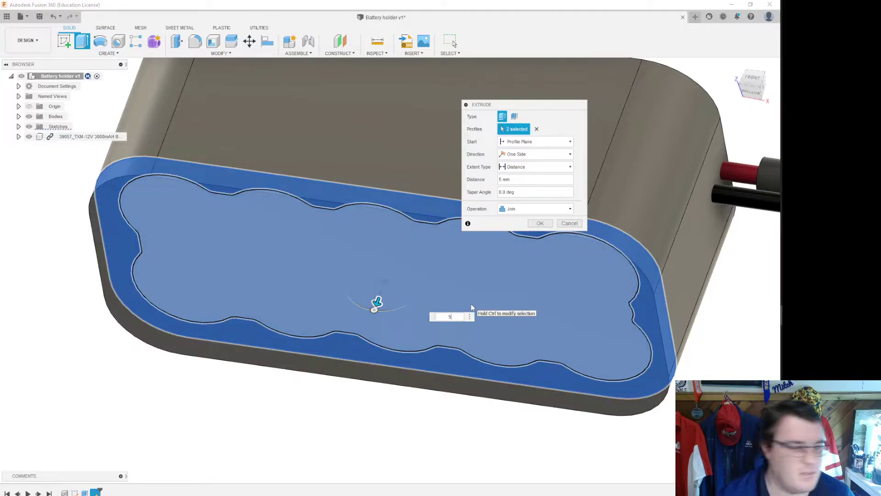
{"action": "key", "text": "Escape"}
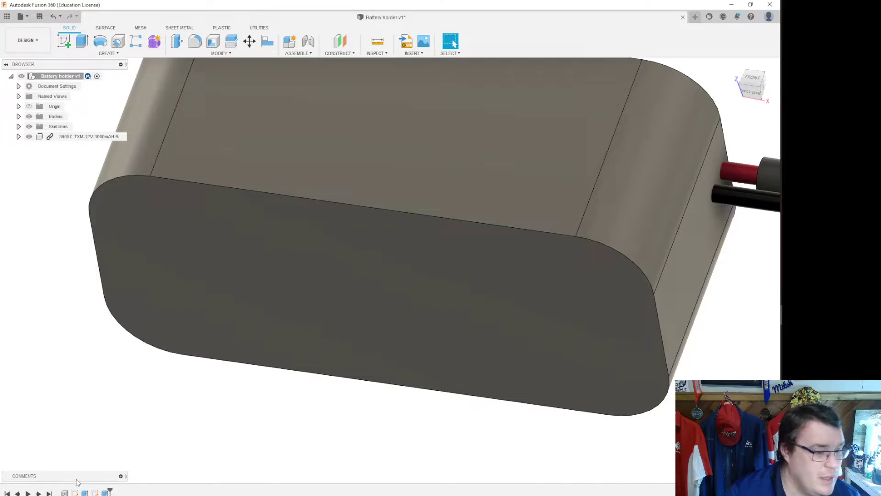
Step: Reopen the floor extrusion for editing, review its operation options and keep Join
{"action": "left_click", "coordinate": [107, 492]}
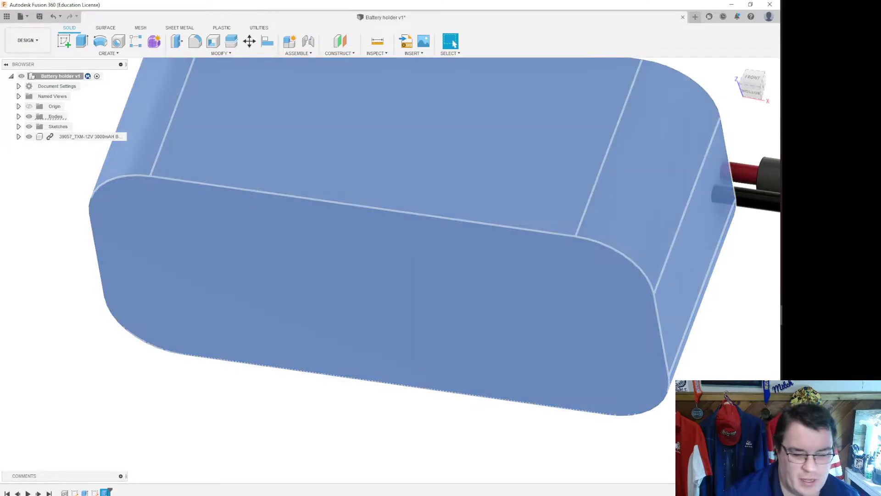
{"action": "right_click", "coordinate": [107, 493]}
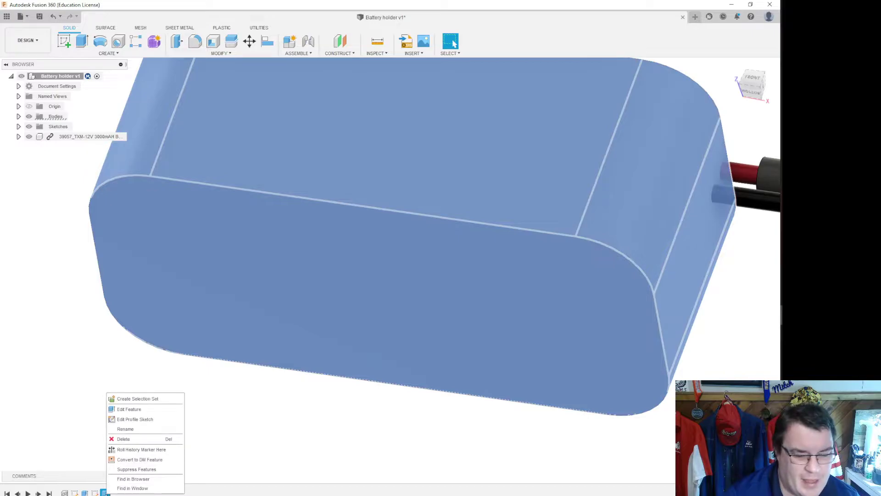
{"action": "left_click", "coordinate": [153, 409]}
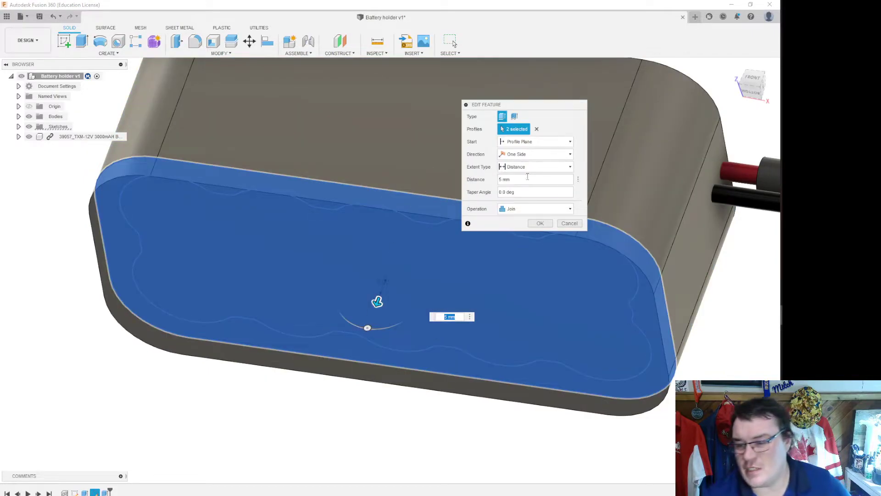
{"action": "left_click", "coordinate": [518, 212]}
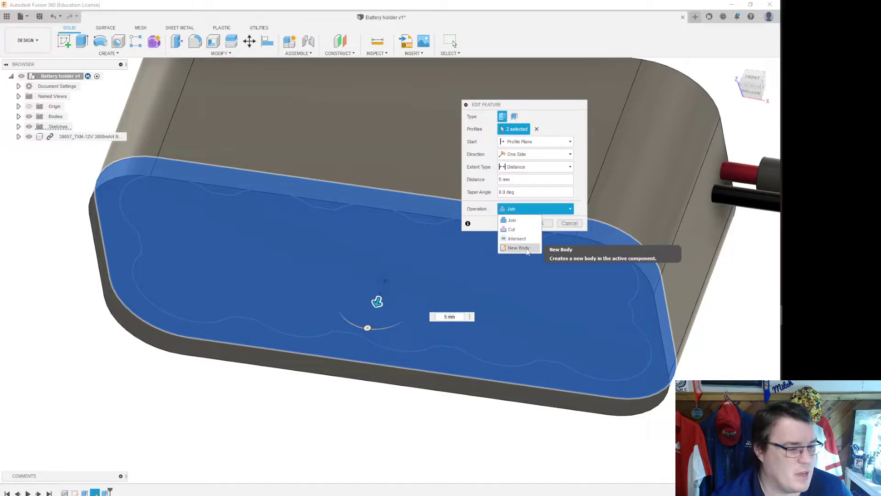
{"action": "left_click", "coordinate": [528, 222]}
{"action": "left_click", "coordinate": [536, 225]}
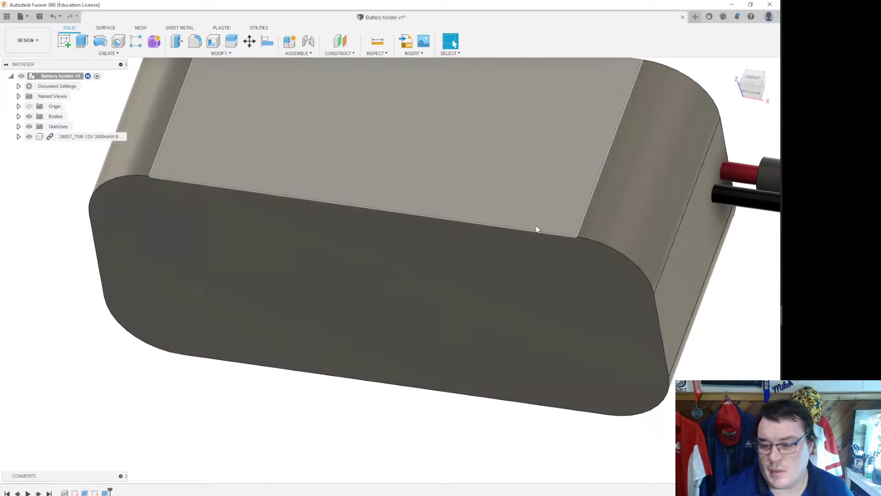
Step: Examine the holder wall where the battery wires exit, then switch to Creality Slicer to check the wire notch on the earlier holder
{"action": "mouse_move", "coordinate": [390, 270]}
{"action": "middle_mouse_down", "text": "shift"}
{"action": "mouse_move", "coordinate": [402, 336]}
{"action": "mouse_move", "coordinate": [399, 321]}
{"action": "middle_mouse_up", "text": "shift"}
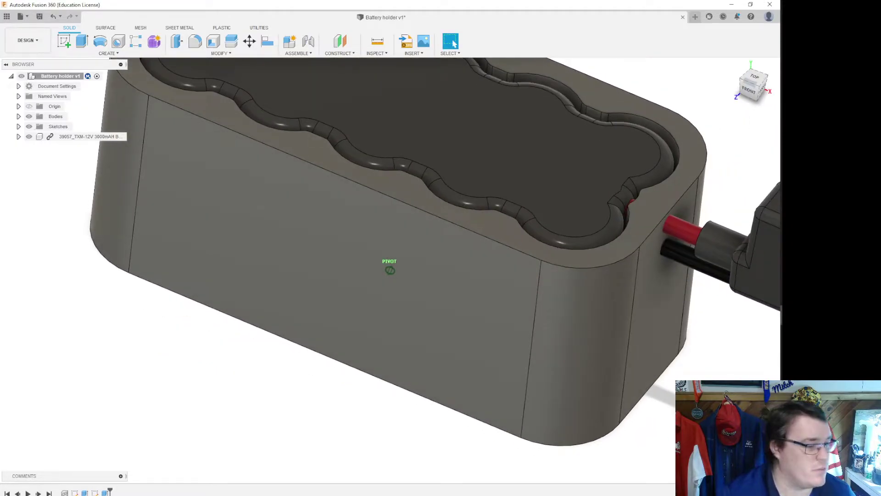
{"action": "middle_click_drag", "start_coordinate": [725, 351], "coordinate": [480, 291]}
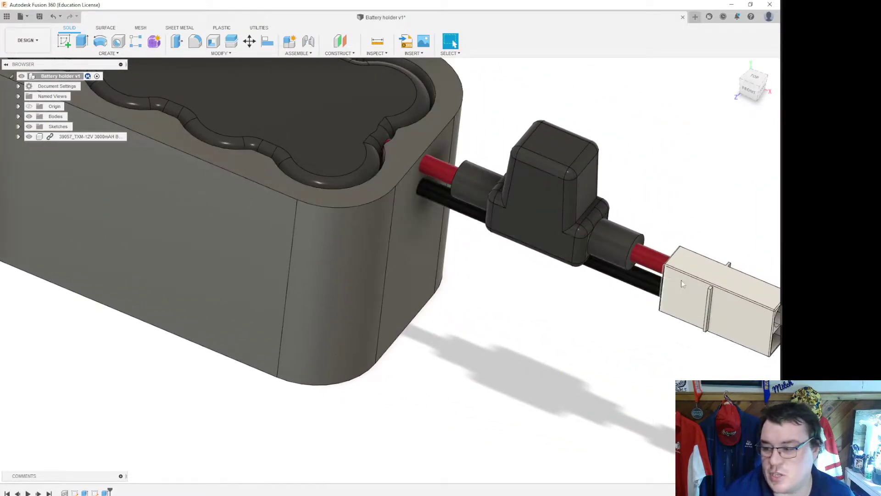
{"action": "key", "text": "alt+Tab"}
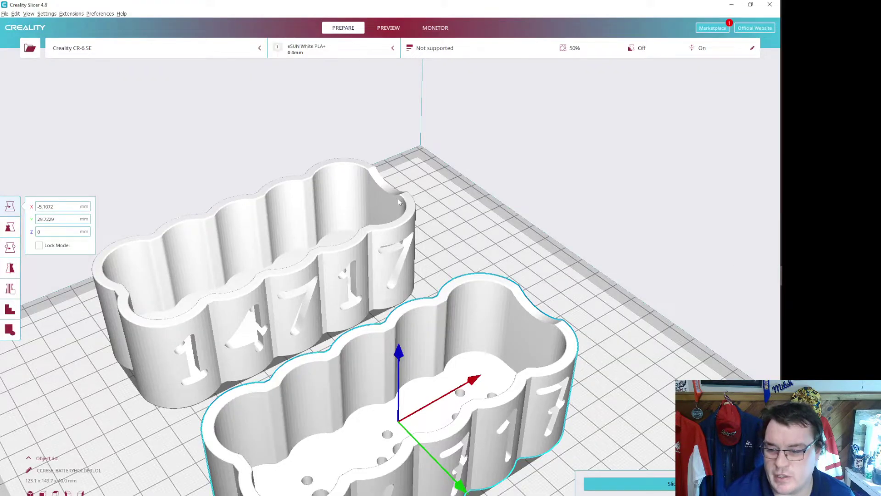
{"action": "scroll", "coordinate": [398, 202], "scroll_direction": "up", "scroll_amount": 5}
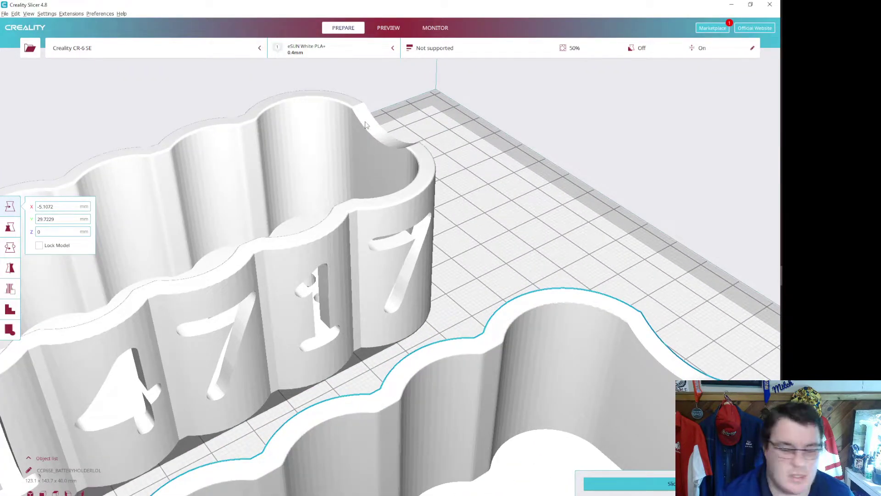
{"action": "left_click", "coordinate": [731, 4]}
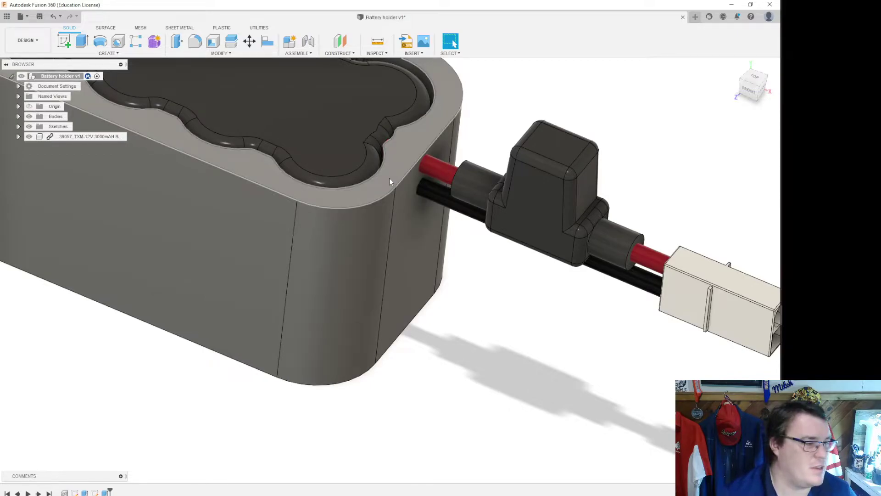
Step: Start a sketch on the flat end face of the holder where the battery wires exit
{"action": "scroll", "coordinate": [390, 182], "scroll_direction": "down", "scroll_amount": 5}
{"action": "middle_click_drag", "start_coordinate": [468, 170], "coordinate": [464, 212]}
{"action": "scroll", "coordinate": [449, 282], "scroll_direction": "up", "scroll_amount": 5}
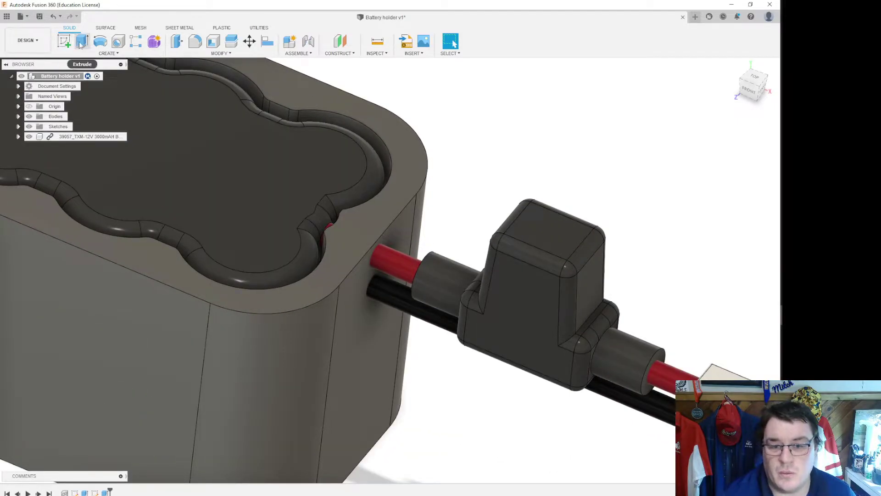
{"action": "left_click", "coordinate": [64, 41]}
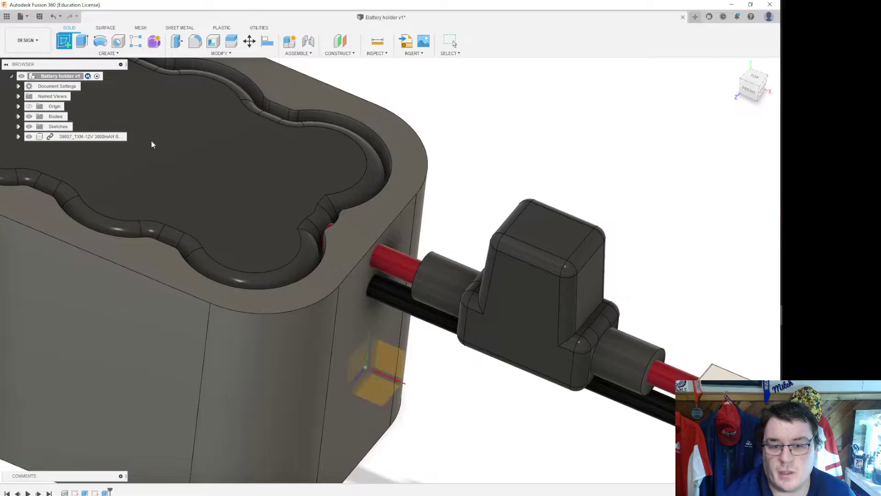
{"action": "left_click", "coordinate": [351, 332]}
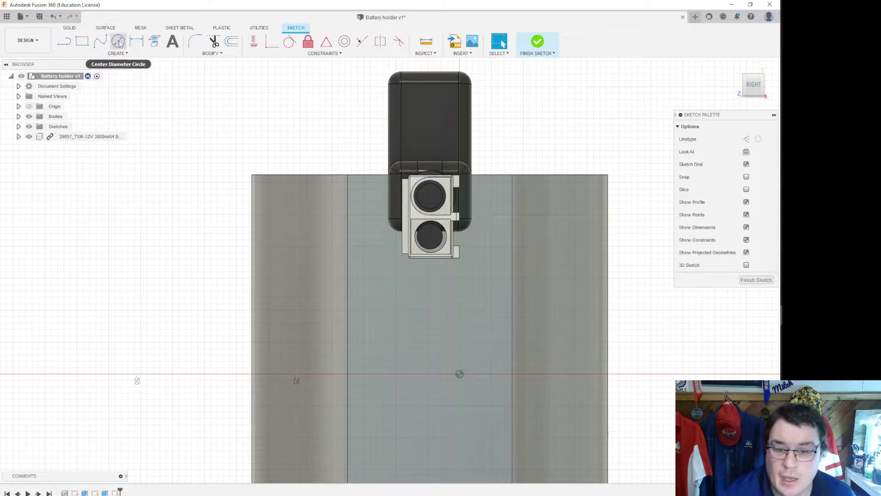
{"action": "middle_click_drag", "start_coordinate": [547, 94], "coordinate": [409, 148]}
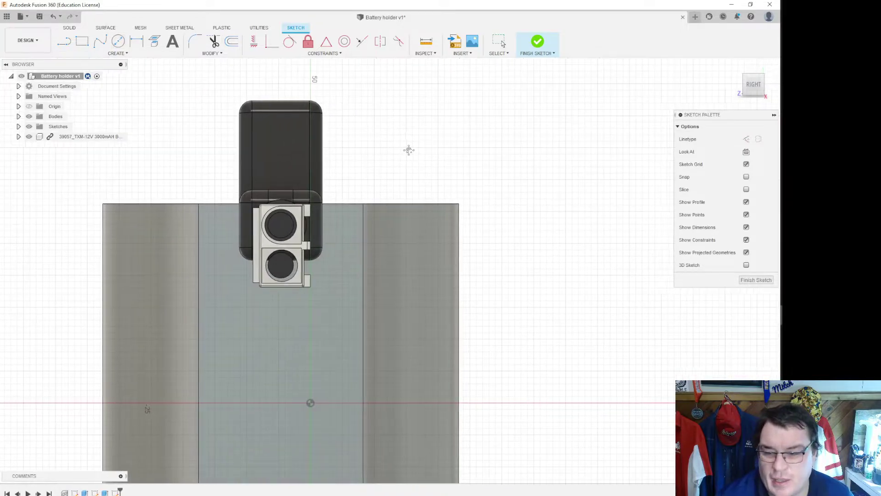
{"action": "key", "text": "l"}
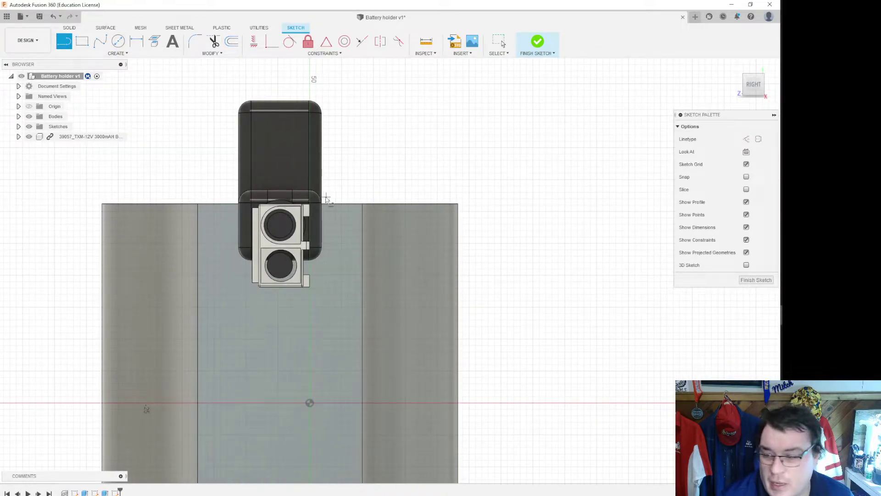
{"action": "key", "text": "Escape"}
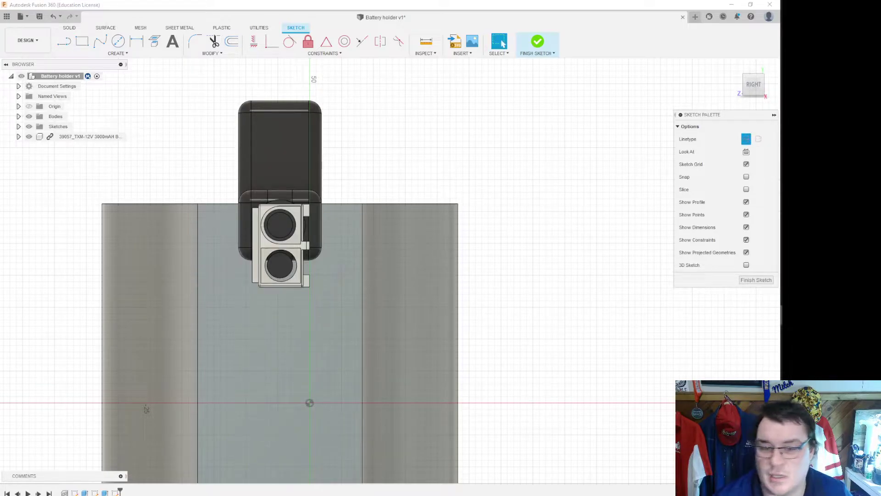
{"action": "left_click", "coordinate": [751, 139]}
Step: Sketch a 16 mm diameter circle centred on the lower battery wire
{"action": "left_click", "coordinate": [118, 40]}
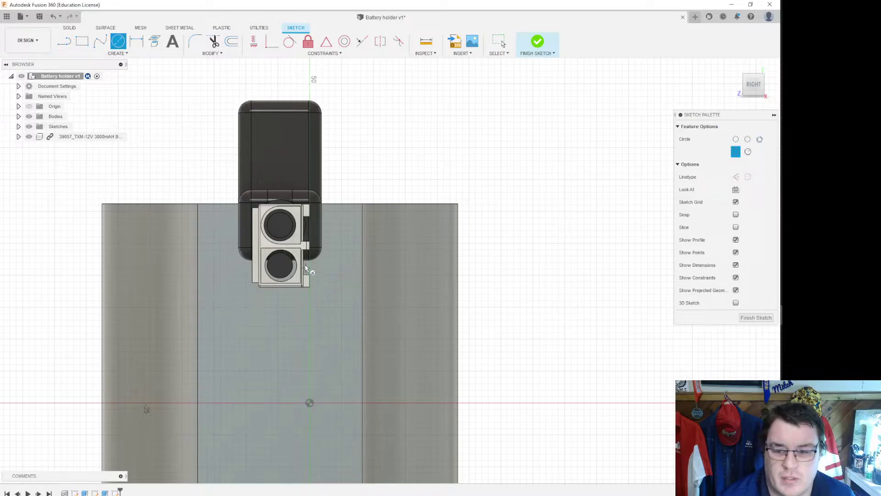
{"action": "scroll", "coordinate": [278, 207], "scroll_direction": "up", "scroll_amount": 3}
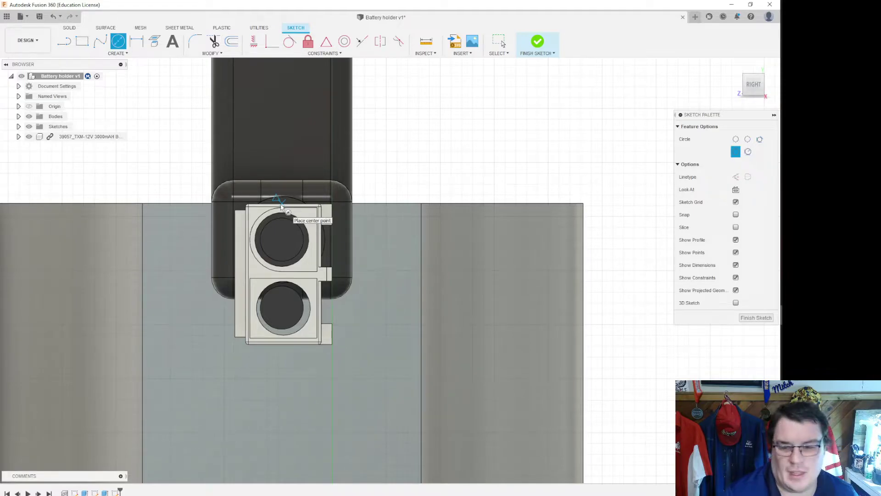
{"action": "left_click", "coordinate": [281, 307]}
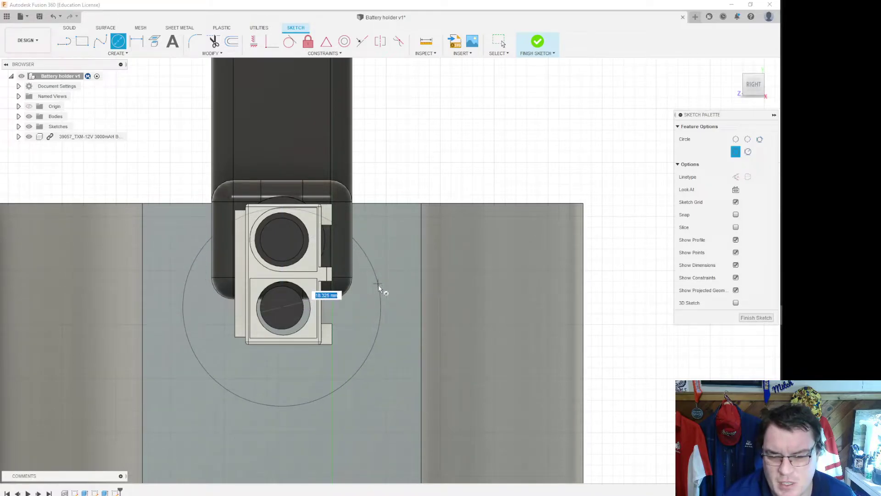
{"action": "type", "text": "16"}
{"action": "key", "text": "Return"}
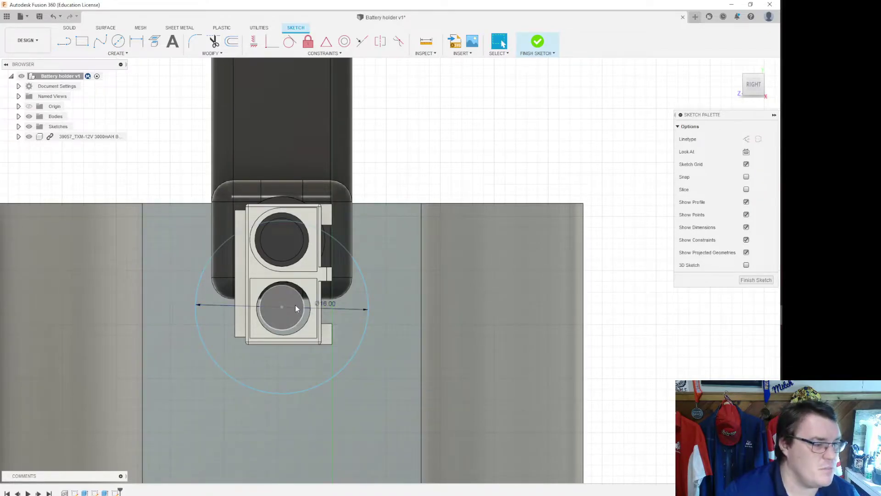
Step: Draw two slanted lines from opposite sides of the circle at centre height up to the upper corners of the flat end face
{"action": "scroll", "coordinate": [296, 305], "scroll_direction": "down", "scroll_amount": 2}
{"action": "scroll", "coordinate": [295, 305], "scroll_direction": "up", "scroll_amount": 5}
{"action": "middle_click_drag", "start_coordinate": [451, 106], "coordinate": [493, 102]}
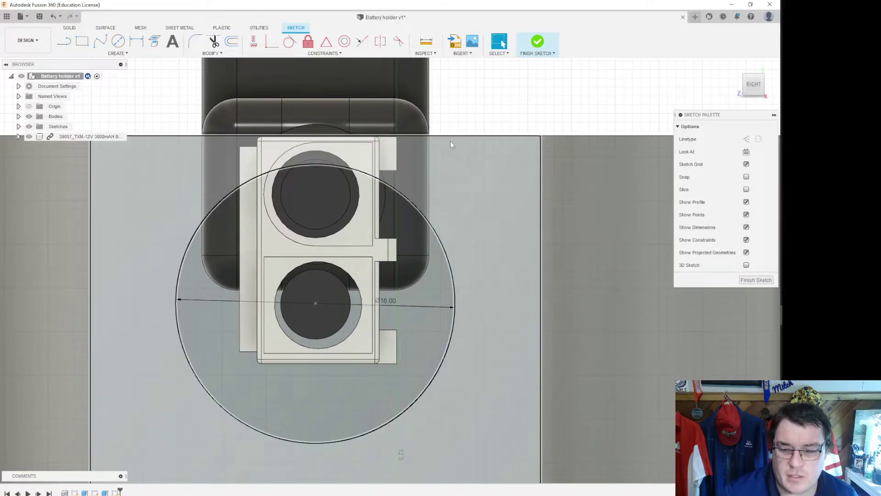
{"action": "left_click", "coordinate": [456, 311]}
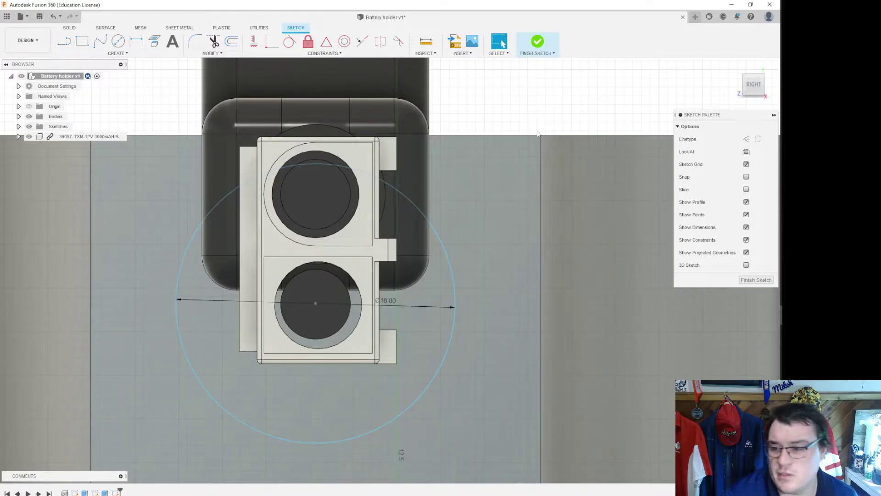
{"action": "key", "text": "l"}
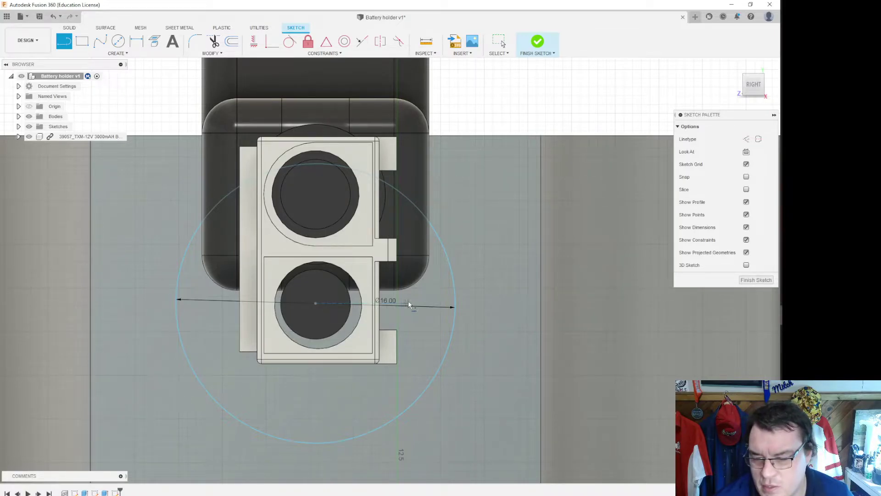
{"action": "left_click", "coordinate": [455, 303]}
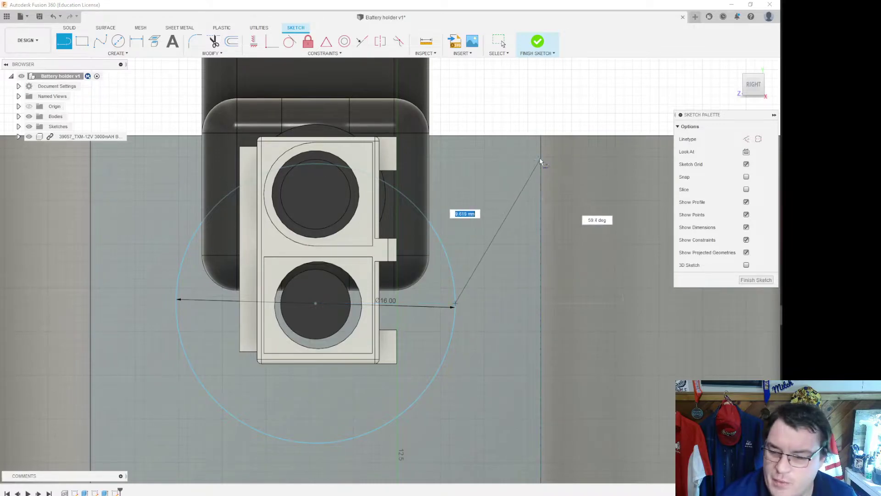
{"action": "double_click", "coordinate": [541, 136]}
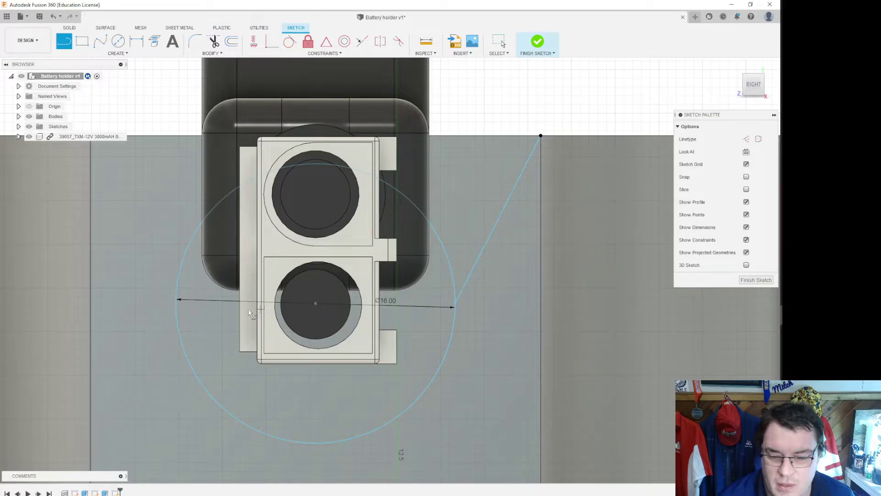
{"action": "left_click", "coordinate": [176, 303]}
{"action": "middle_click_drag", "start_coordinate": [67, 198], "coordinate": [126, 200]}
{"action": "left_click", "coordinate": [149, 138]}
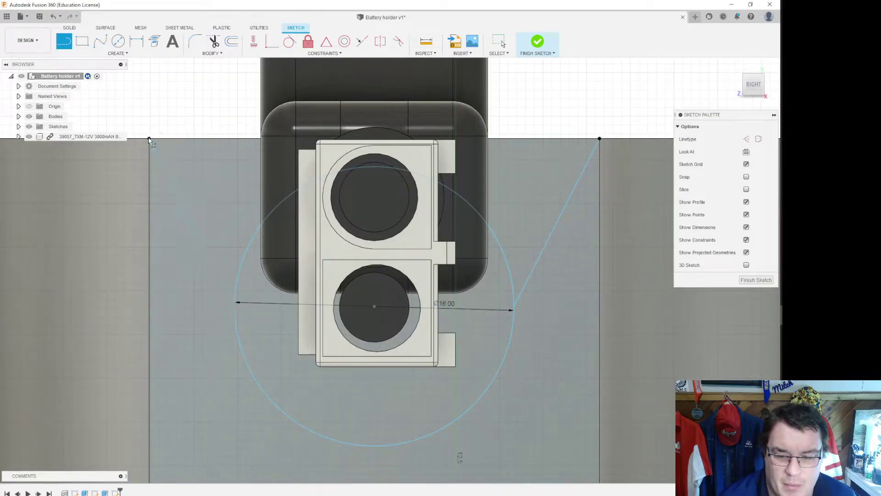
{"action": "key", "text": "Escape"}
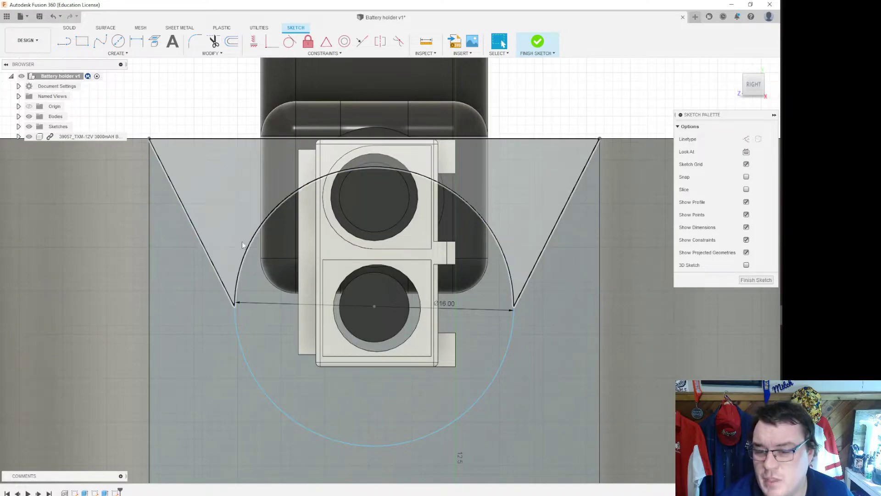
Step: Trim the upper arc of the 16 mm circle so the notch profile is one open-topped outline, and finish the sketch
{"action": "left_click", "coordinate": [271, 347]}
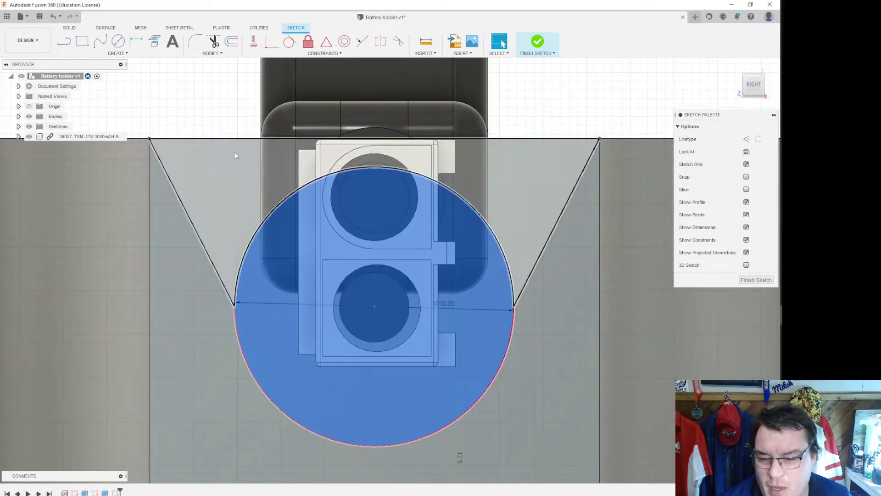
{"action": "left_click", "coordinate": [214, 41]}
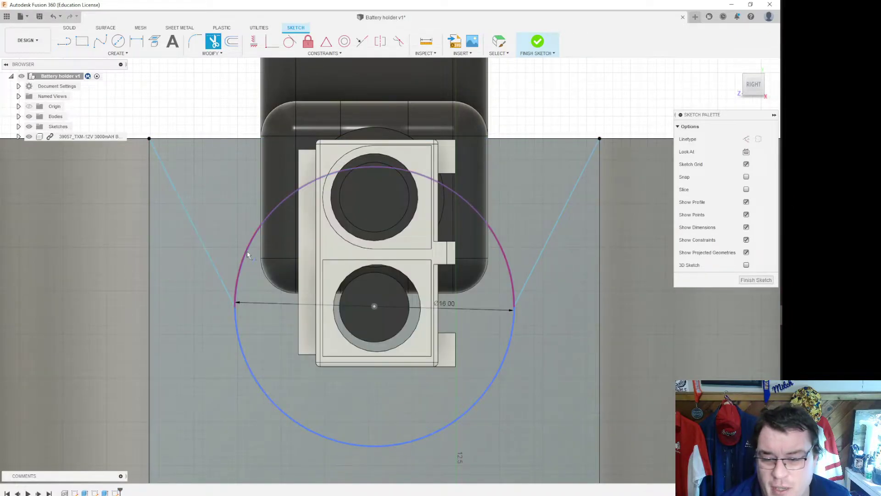
{"action": "left_click", "coordinate": [241, 275]}
{"action": "mouse_move", "coordinate": [756, 85]}
{"action": "left_mouse_down"}
{"action": "mouse_move", "coordinate": [573, 138]}
{"action": "mouse_move", "coordinate": [481, 174]}
{"action": "mouse_move", "coordinate": [468, 196]}
{"action": "left_mouse_up"}
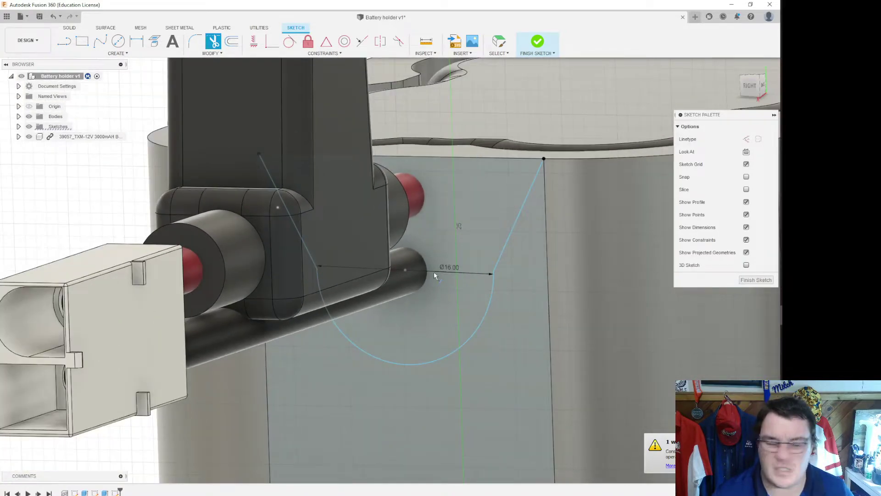
{"action": "scroll", "coordinate": [434, 271], "scroll_direction": "up", "scroll_amount": 2}
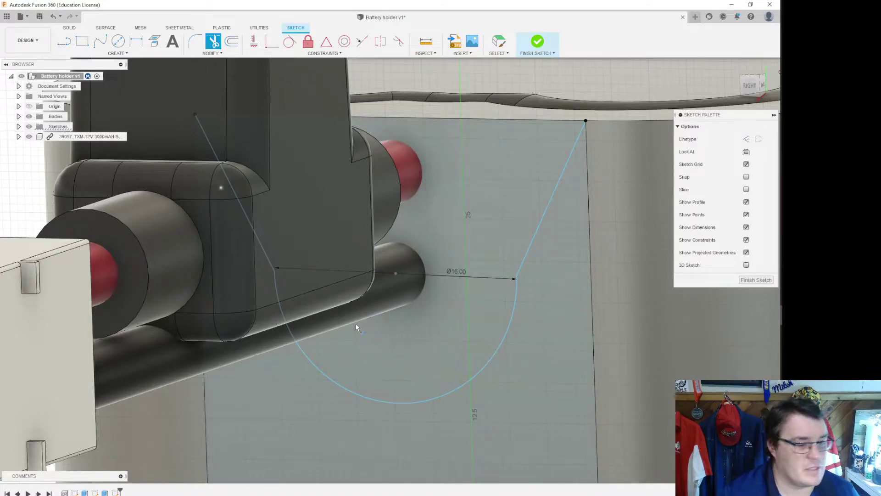
{"action": "scroll", "coordinate": [458, 169], "scroll_direction": "down", "scroll_amount": 3}
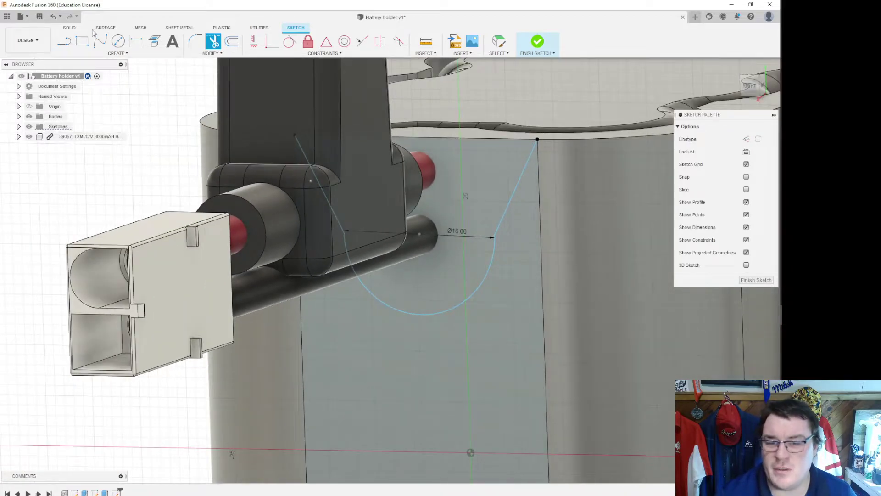
{"action": "left_click", "coordinate": [538, 42]}
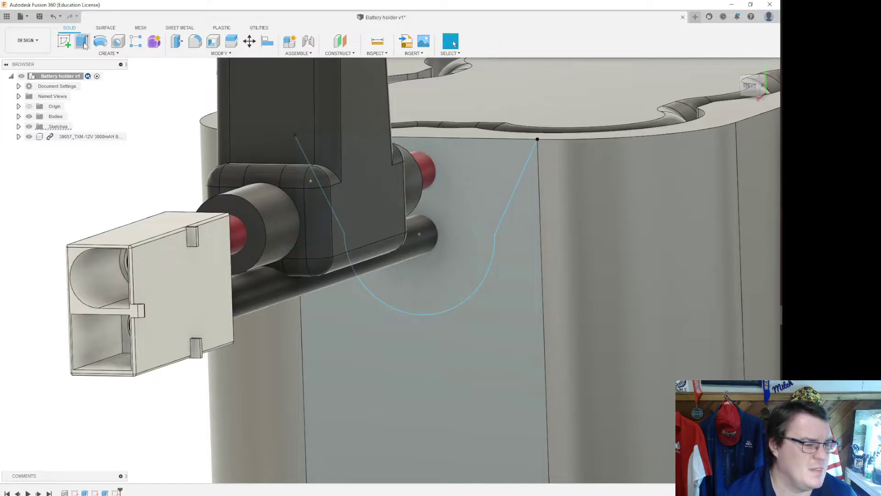
Step: Try to cut the notch profile 11 mm into the holder's end wall with the battery pack visible
{"action": "left_click", "coordinate": [83, 42]}
{"action": "left_click", "coordinate": [463, 231]}
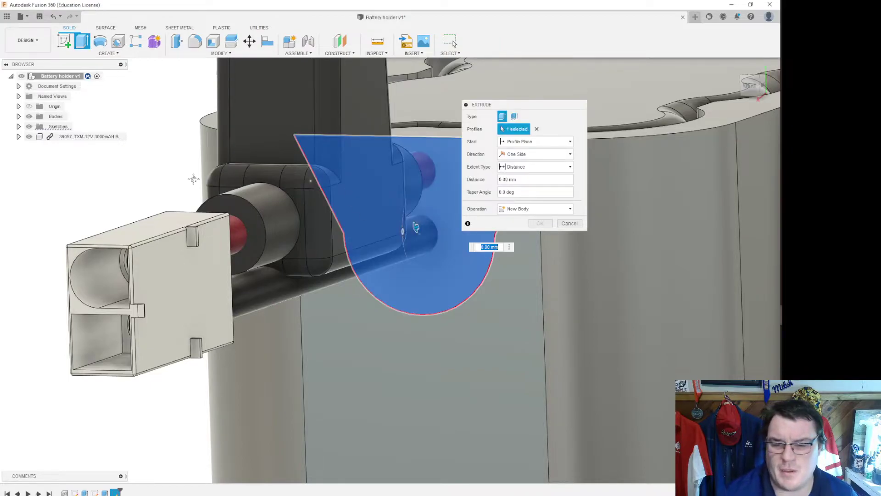
{"action": "middle_click_drag", "start_coordinate": [463, 230], "coordinate": [259, 230]}
{"action": "left_click_drag", "start_coordinate": [275, 237], "coordinate": [318, 225]}
{"action": "middle_click_drag", "start_coordinate": [751, 94], "coordinate": [753, 117], "text": "shift"}
{"action": "left_click_drag", "start_coordinate": [754, 117], "coordinate": [753, 130]}
{"action": "scroll", "coordinate": [353, 180], "scroll_direction": "up", "scroll_amount": 3}
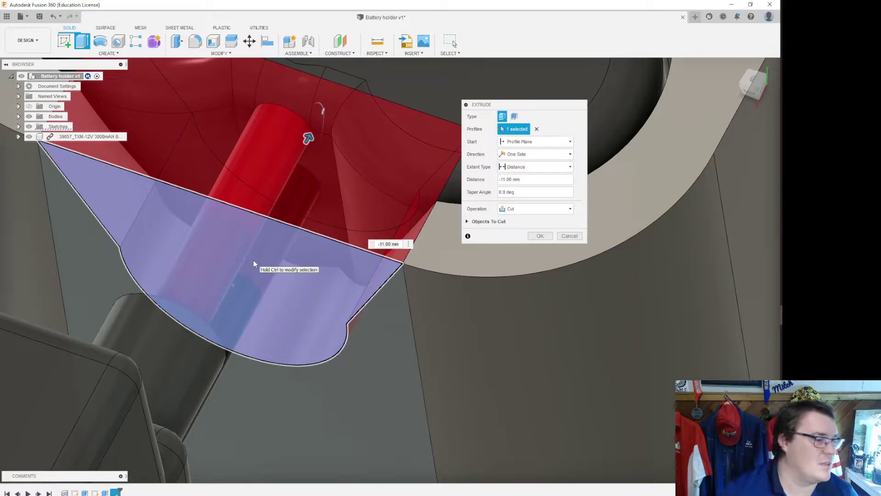
{"action": "scroll", "coordinate": [254, 263], "scroll_direction": "down", "scroll_amount": 5}
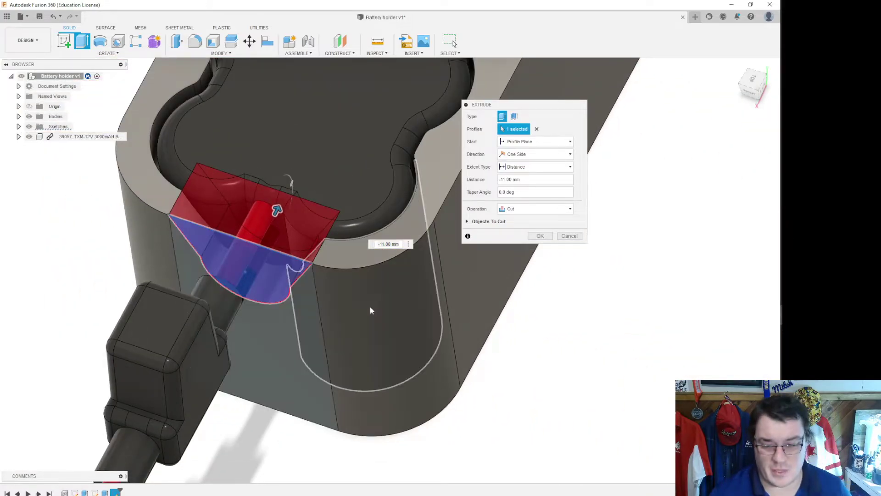
{"action": "left_click", "coordinate": [541, 236]}
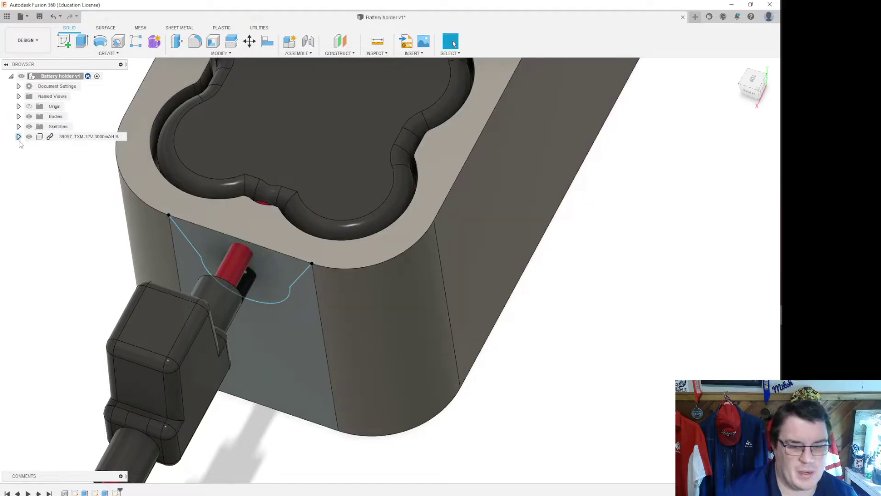
Step: Hide the battery pack component and set up an extruded cut of the notch profile into the holder's end wall
{"action": "left_click", "coordinate": [42, 138]}
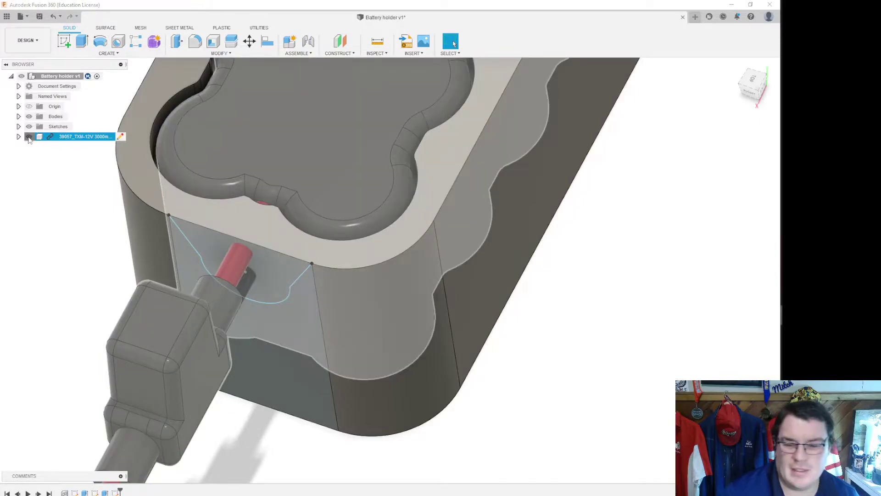
{"action": "left_click", "coordinate": [28, 137]}
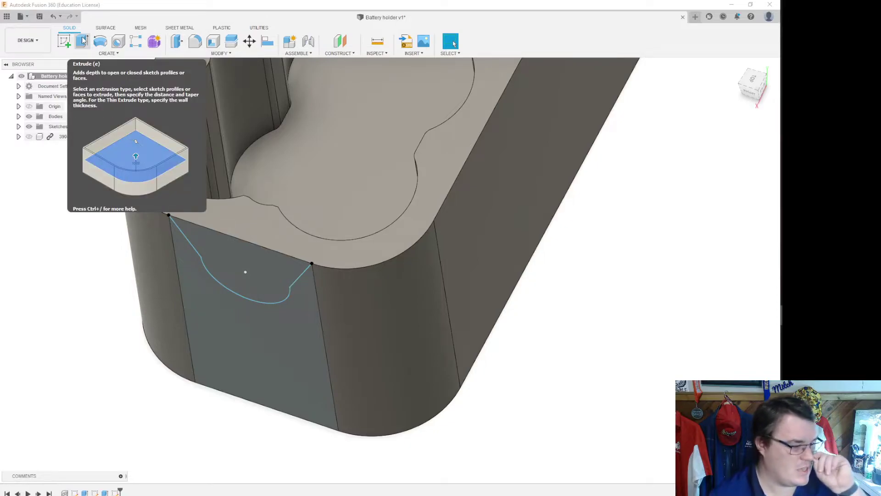
{"action": "left_click", "coordinate": [83, 42]}
{"action": "left_click", "coordinate": [235, 252]}
{"action": "left_click_drag", "start_coordinate": [238, 281], "coordinate": [274, 216]}
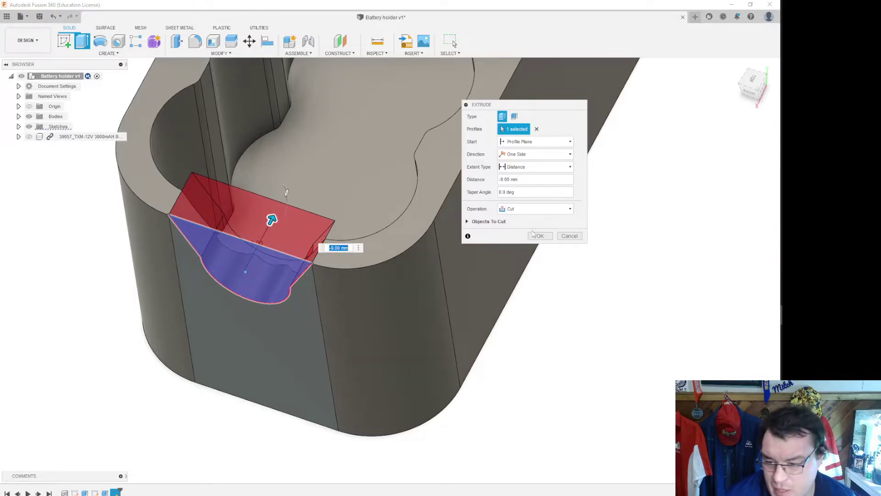
{"action": "left_click", "coordinate": [522, 210]}
{"action": "left_click", "coordinate": [520, 211]}
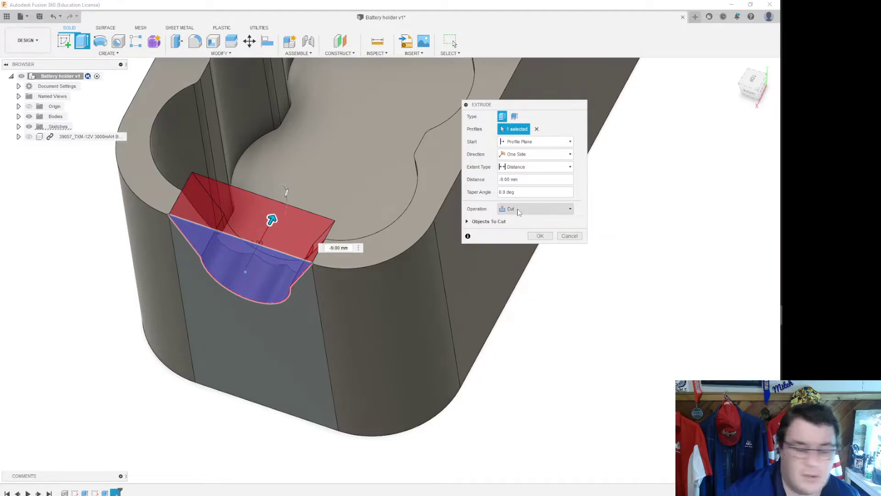
Step: Extend the notch cut To Object, up to the narrow flat face inside the battery cavity, with 0 mm offset
{"action": "left_click", "coordinate": [543, 169]}
{"action": "left_click", "coordinate": [521, 188]}
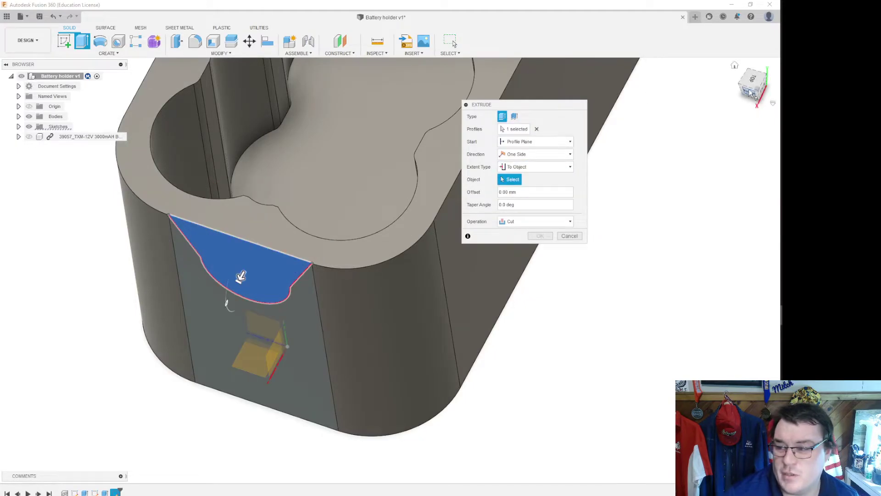
{"action": "middle_click_drag", "start_coordinate": [236, 294], "coordinate": [242, 278], "text": "shift"}
{"action": "middle_click_drag", "start_coordinate": [358, 198], "coordinate": [293, 207], "text": "shift"}
{"action": "scroll", "coordinate": [291, 205], "scroll_direction": "up", "scroll_amount": 5}
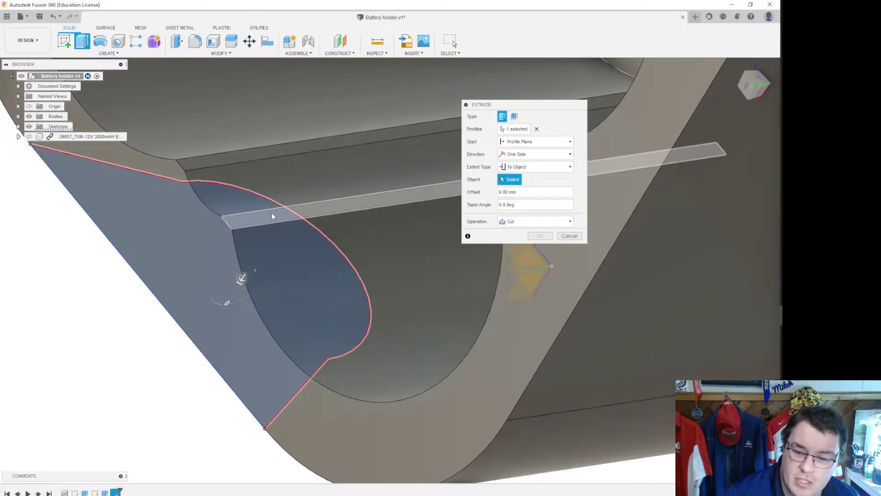
{"action": "left_click", "coordinate": [272, 213]}
{"action": "scroll", "coordinate": [263, 221], "scroll_direction": "down", "scroll_amount": 5}
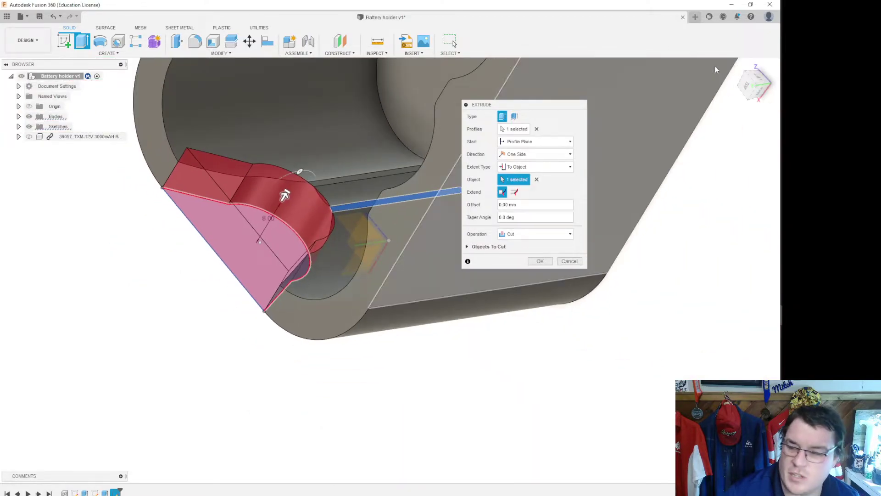
{"action": "left_click", "coordinate": [751, 88]}
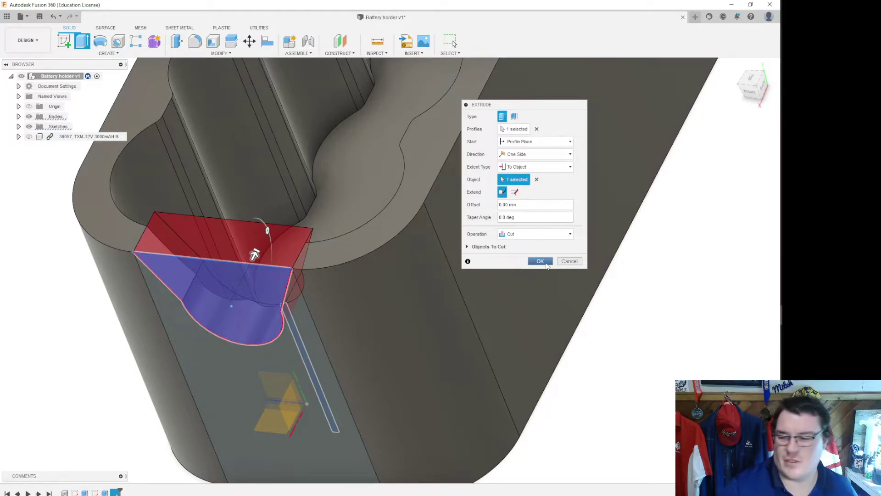
{"action": "left_click", "coordinate": [540, 261]}
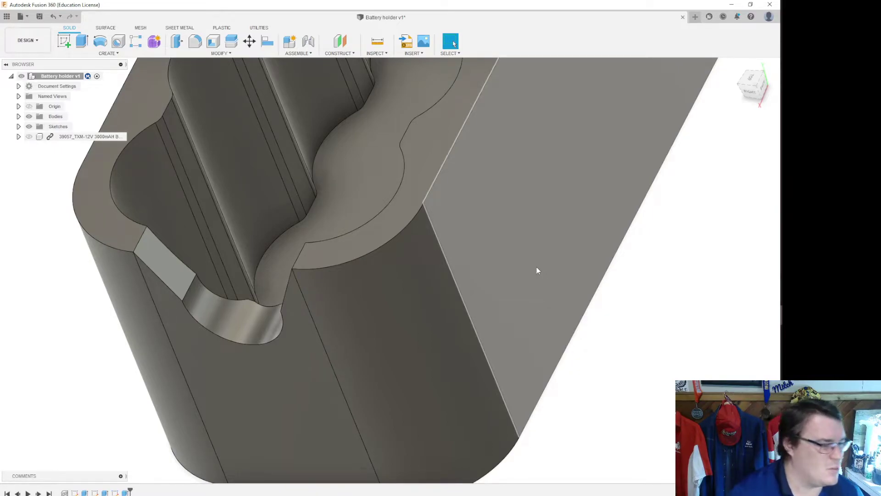
Step: Show the battery pack again and inspect how its wires pass through the notch
{"action": "scroll", "coordinate": [536, 269], "scroll_direction": "down", "scroll_amount": 3}
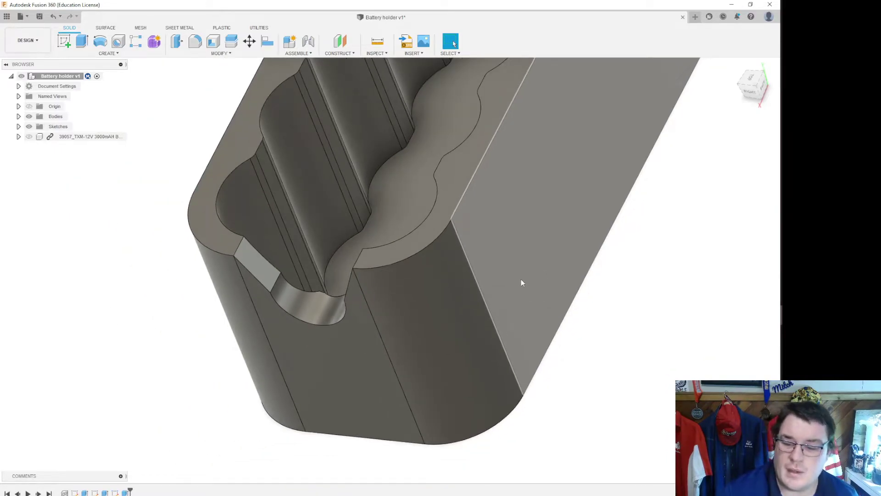
{"action": "left_click", "coordinate": [28, 137]}
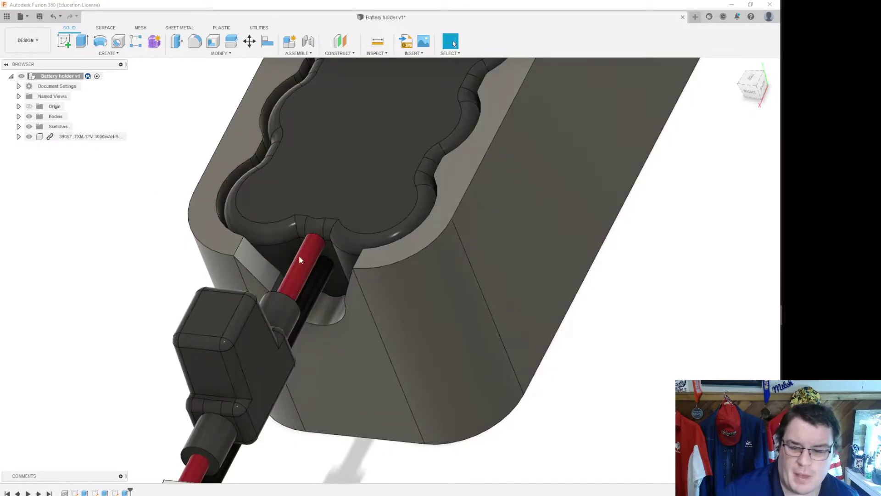
{"action": "mouse_move", "coordinate": [746, 99]}
{"action": "left_mouse_down"}
{"action": "mouse_move", "coordinate": [735, 84]}
{"action": "mouse_move", "coordinate": [762, 97]}
{"action": "left_mouse_up"}
{"action": "scroll", "coordinate": [508, 285], "scroll_direction": "down", "scroll_amount": 3}
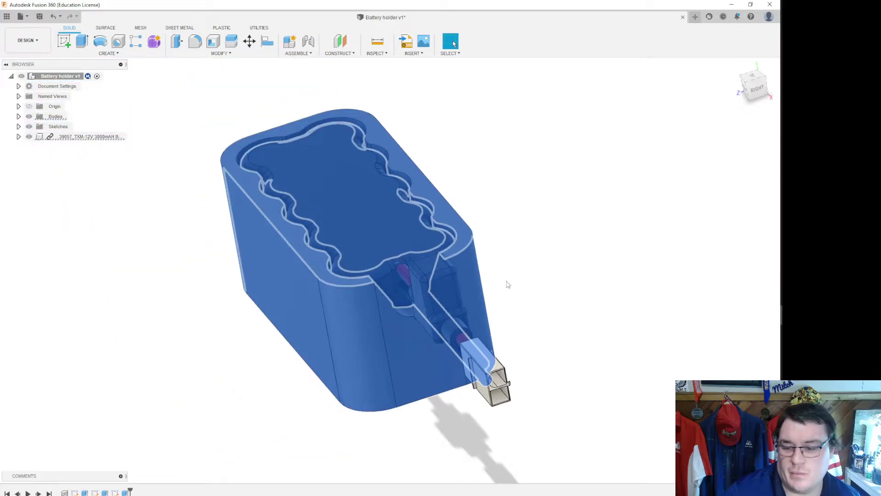
{"action": "left_click", "coordinate": [752, 85]}
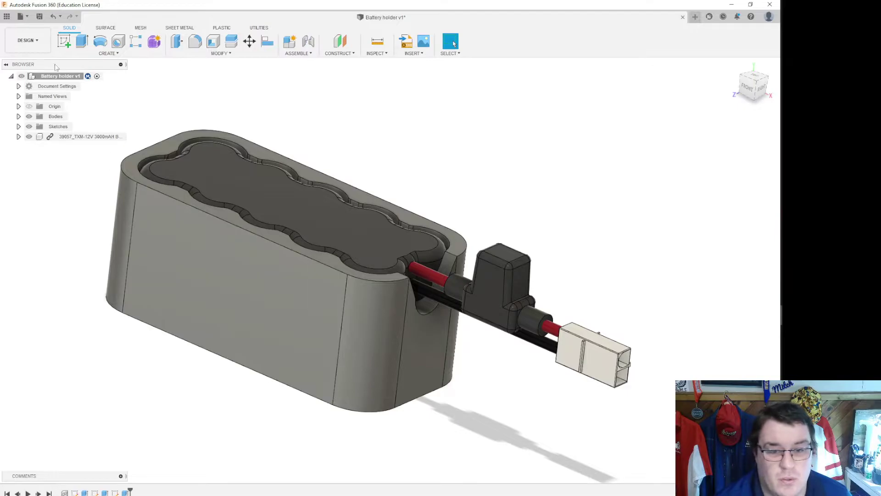
Step: Insert the 39067_TXM-160mmChannel component rotated -90° about Y and place it beneath the battery holder
{"action": "left_click", "coordinate": [7, 16]}
{"action": "left_click_drag", "start_coordinate": [54, 188], "coordinate": [261, 393]}
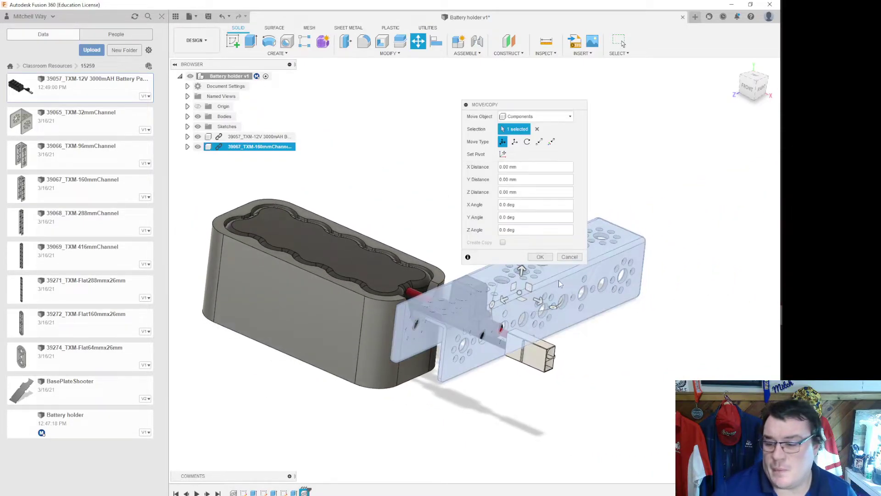
{"action": "left_click_drag", "start_coordinate": [555, 306], "coordinate": [477, 310]}
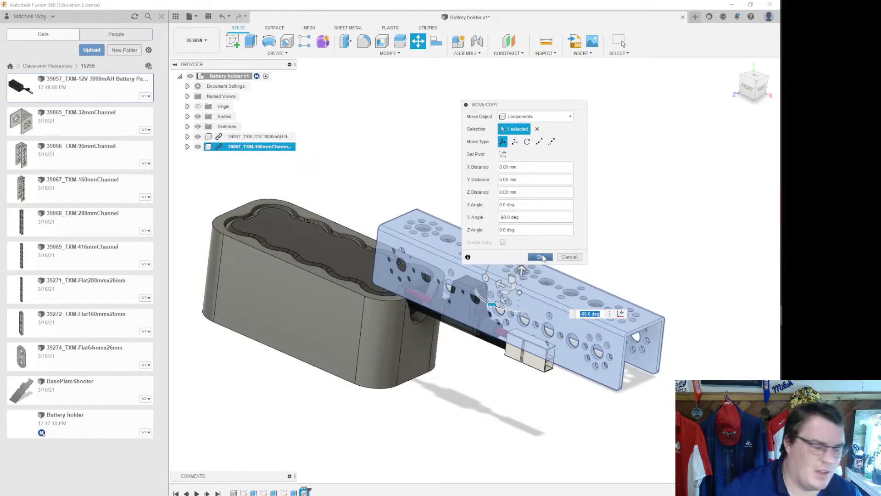
{"action": "left_click", "coordinate": [541, 257]}
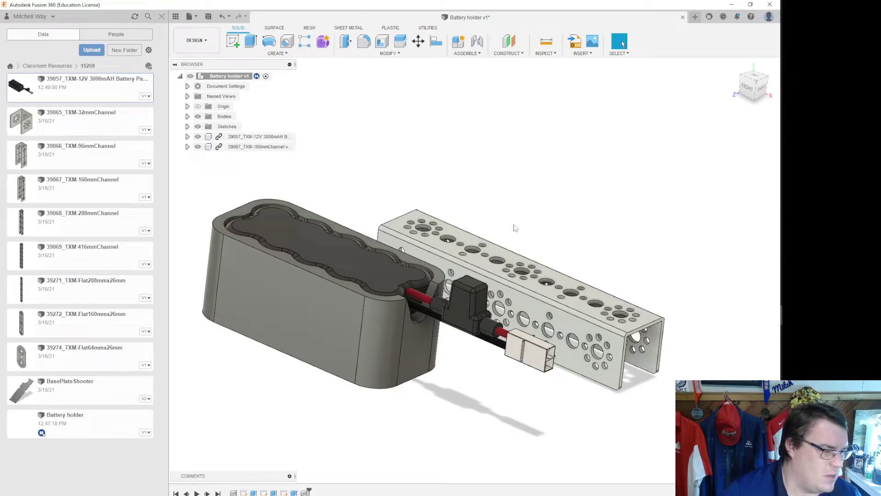
{"action": "left_click_drag", "start_coordinate": [437, 296], "coordinate": [297, 360]}
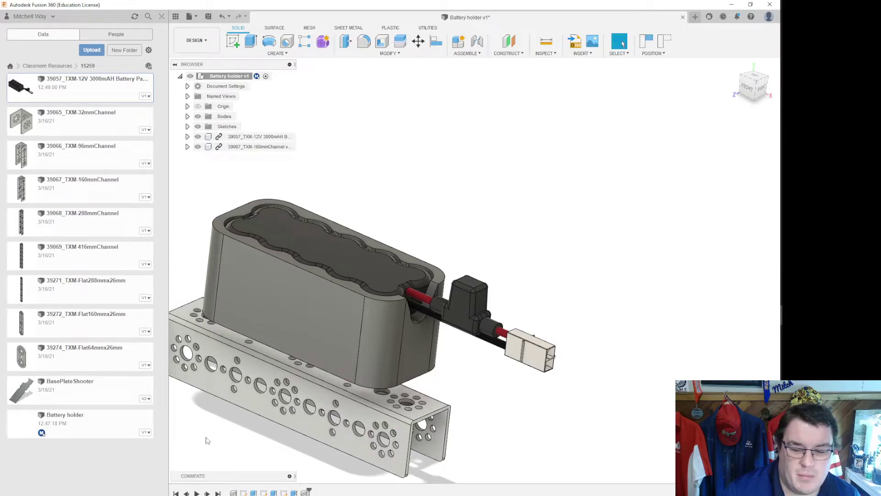
{"action": "middle_click_drag", "start_coordinate": [208, 439], "coordinate": [271, 418]}
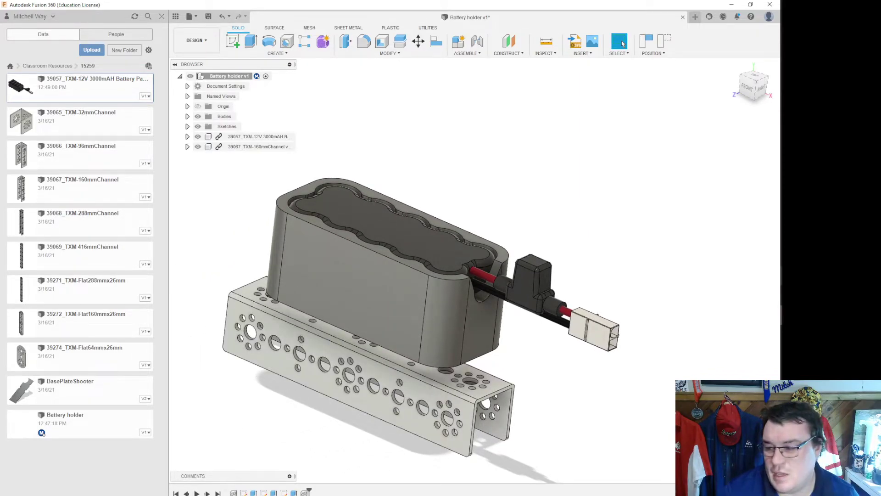
Step: Switch to Creality Slicer to examine the mounting hole patterns in the earlier holder's floor, and return to Fusion 360
{"action": "key", "text": "alt+Tab"}
{"action": "right_click_drag", "start_coordinate": [393, 374], "coordinate": [395, 419]}
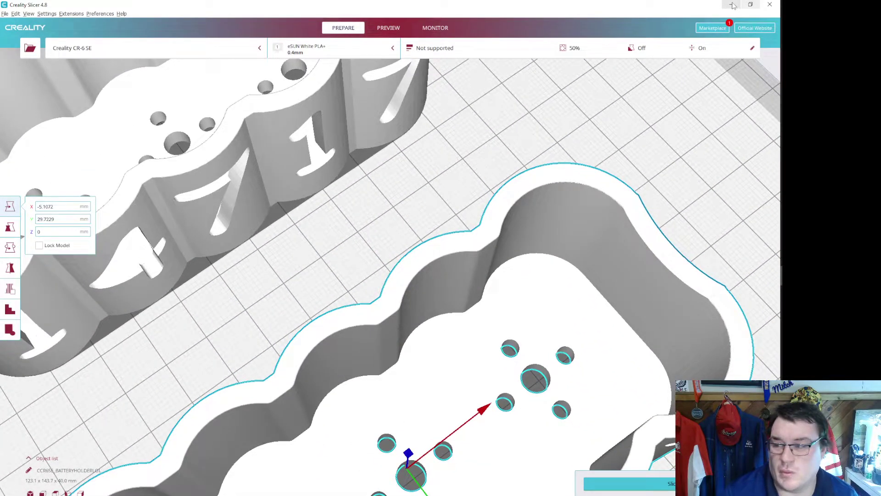
{"action": "middle_click_drag", "start_coordinate": [714, 272], "coordinate": [605, 254]}
{"action": "scroll", "coordinate": [399, 288], "scroll_direction": "up", "scroll_amount": 5}
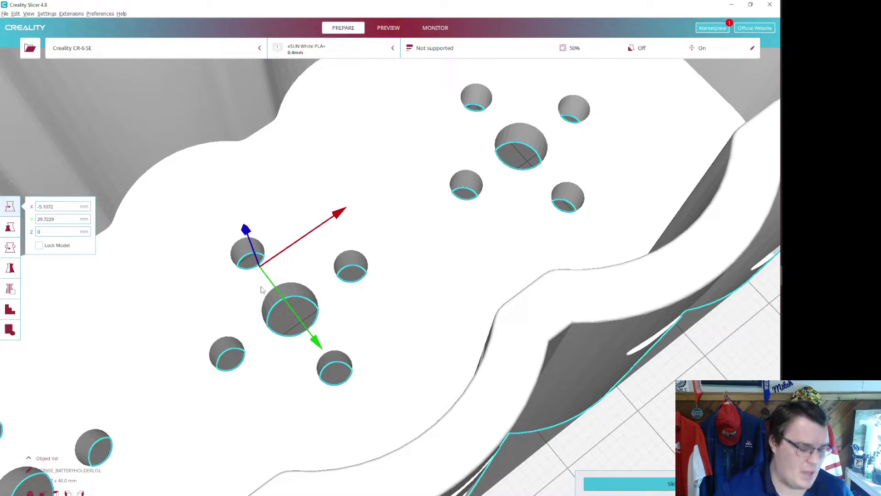
{"action": "scroll", "coordinate": [416, 257], "scroll_direction": "down", "scroll_amount": 6}
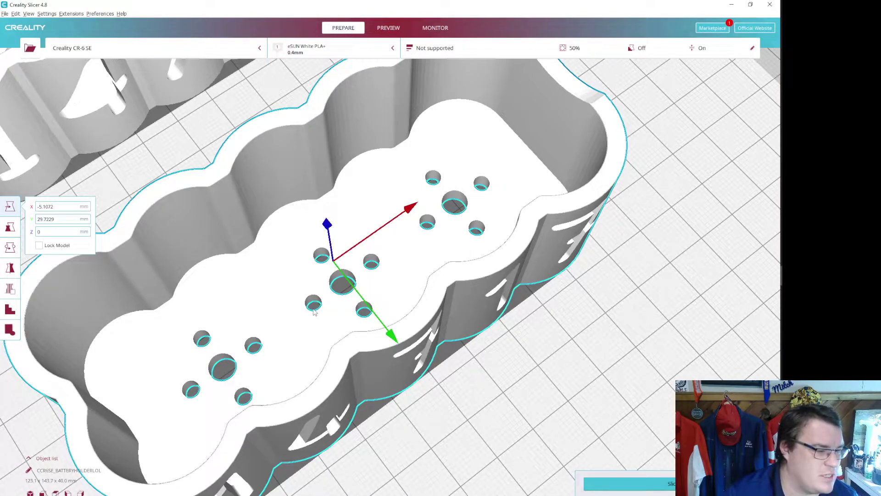
{"action": "left_click", "coordinate": [732, 5]}
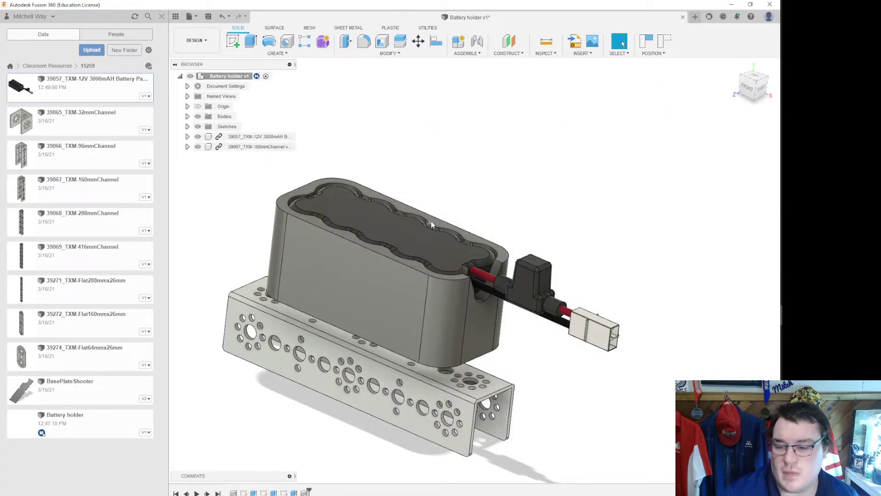
Step: Examine the battery holder and channel from above, underneath and the front to compare the channel's hole positions with the holder's floor
{"action": "left_click", "coordinate": [759, 79]}
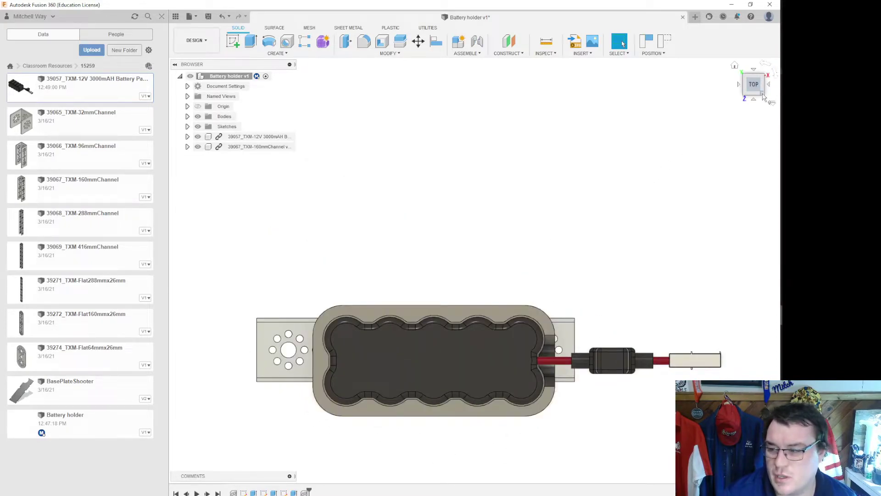
{"action": "left_click_drag", "start_coordinate": [755, 88], "coordinate": [758, 53]}
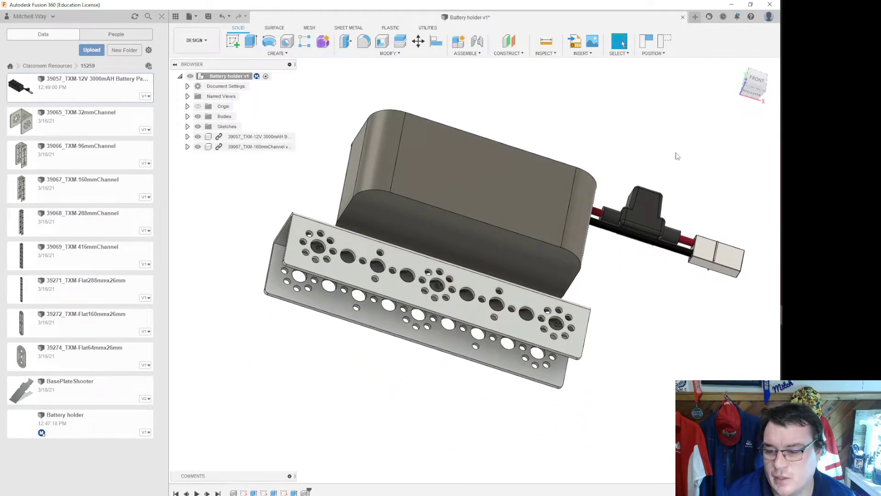
{"action": "middle_click_drag", "start_coordinate": [618, 161], "coordinate": [544, 192]}
{"action": "scroll", "coordinate": [541, 190], "scroll_direction": "up", "scroll_amount": 3}
{"action": "middle_click_drag", "start_coordinate": [410, 135], "coordinate": [547, 136]}
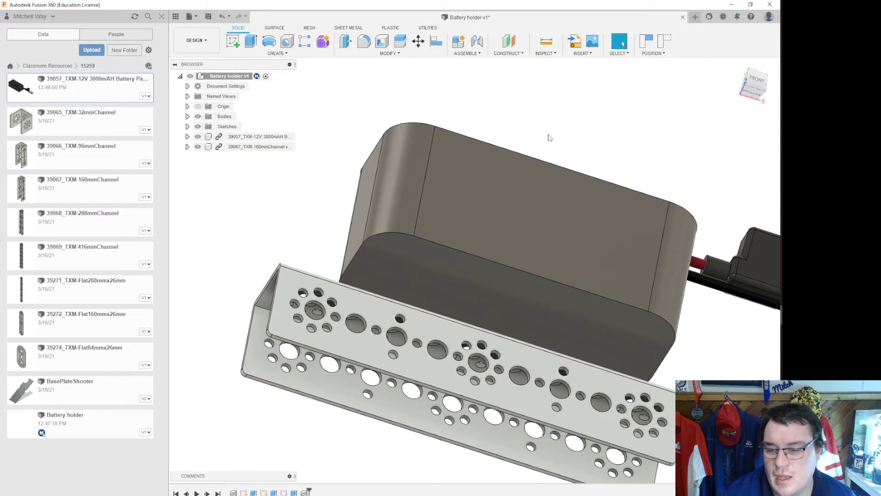
{"action": "left_click", "coordinate": [399, 55]}
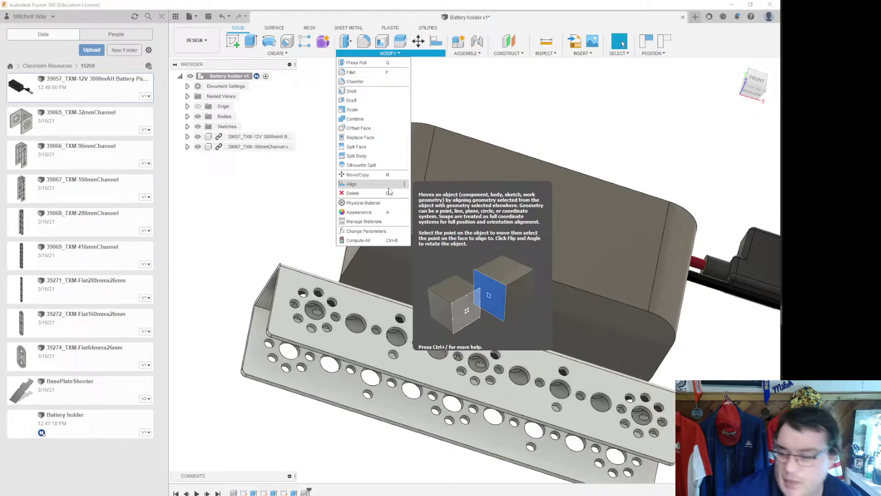
{"action": "left_click", "coordinate": [753, 87]}
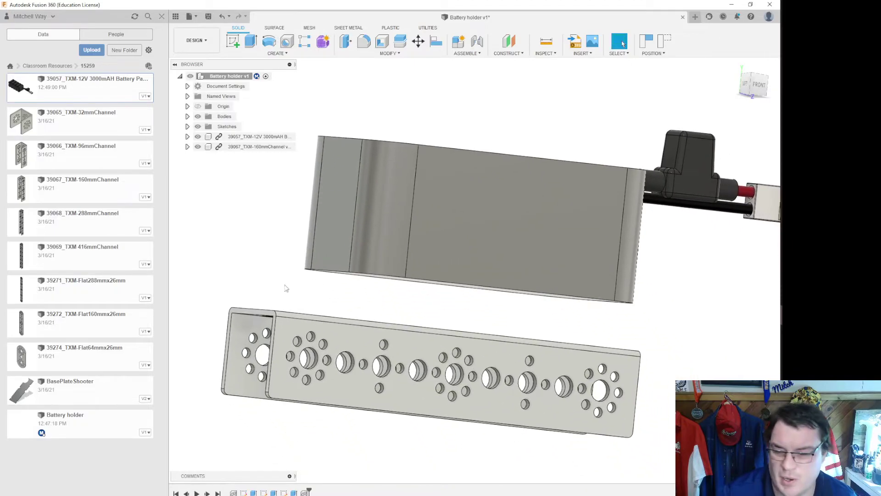
{"action": "mouse_move", "coordinate": [497, 203]}
{"action": "middle_mouse_down", "text": "shift"}
{"action": "mouse_move", "coordinate": [505, 271]}
{"action": "mouse_move", "coordinate": [460, 290]}
{"action": "middle_mouse_up", "text": "shift"}
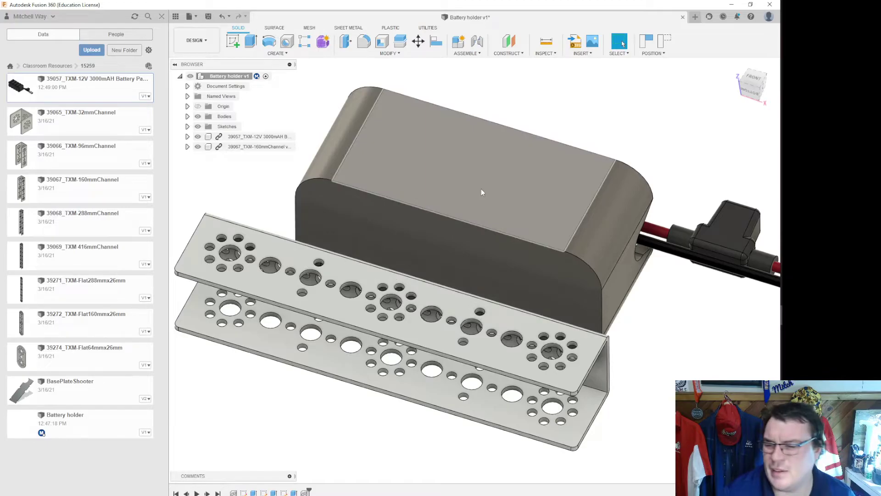
{"action": "left_click", "coordinate": [516, 53]}
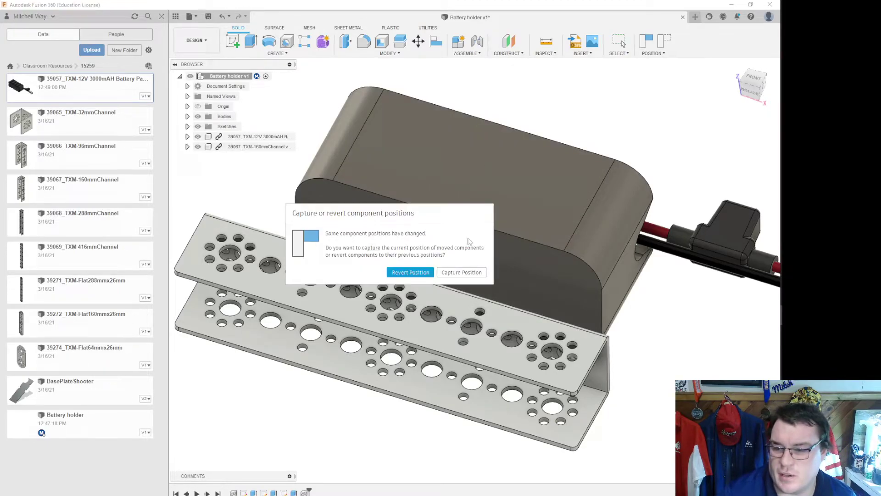
{"action": "left_click", "coordinate": [459, 272]}
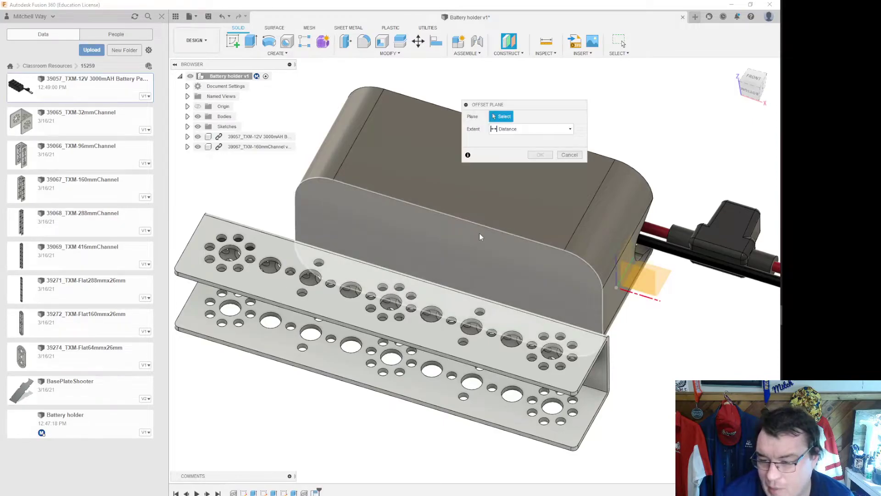
{"action": "left_click", "coordinate": [565, 155]}
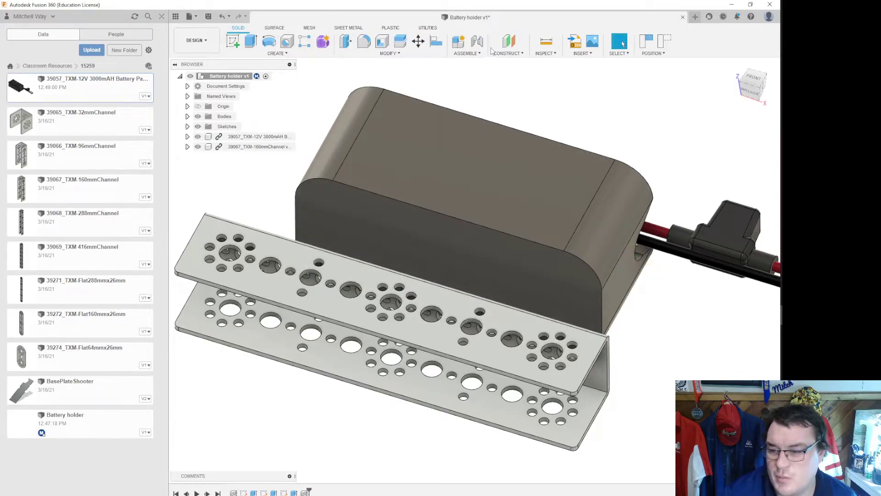
Step: Capture the moved component positions and create a midplane between the holder's two flat end faces
{"action": "left_click", "coordinate": [509, 53]}
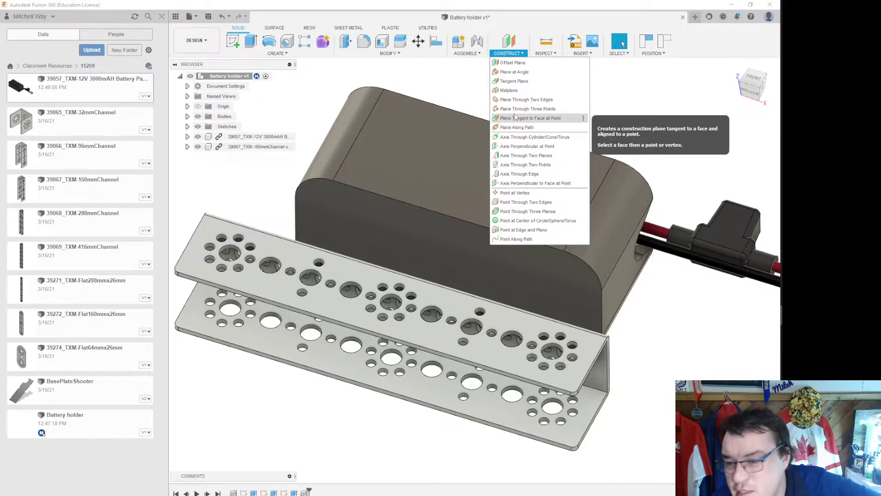
{"action": "left_click", "coordinate": [524, 91]}
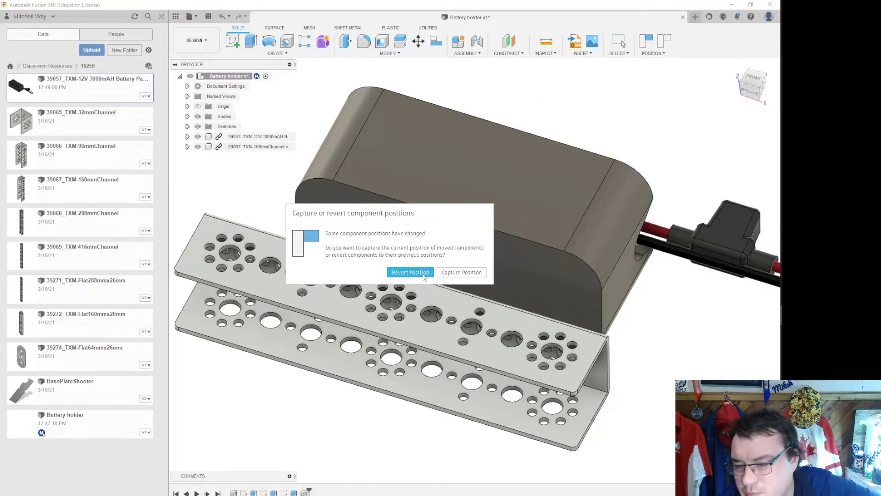
{"action": "left_click", "coordinate": [454, 273]}
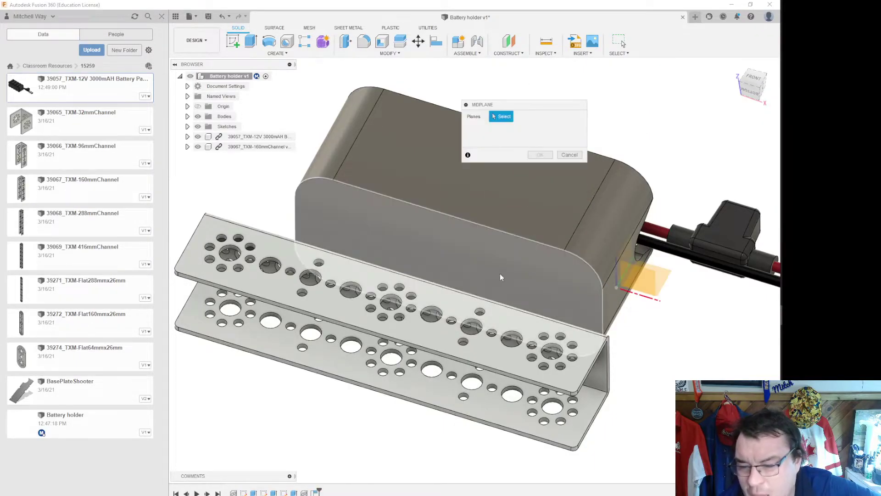
{"action": "left_click", "coordinate": [613, 310]}
{"action": "mouse_move", "coordinate": [753, 89]}
{"action": "left_mouse_down"}
{"action": "mouse_move", "coordinate": [758, 93]}
{"action": "mouse_move", "coordinate": [748, 91]}
{"action": "left_mouse_up"}
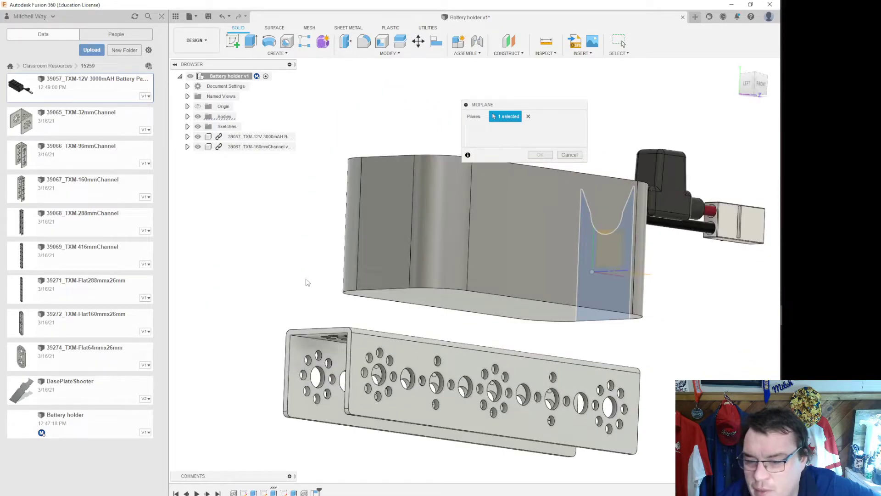
{"action": "left_click", "coordinate": [390, 258]}
{"action": "middle_click_drag", "start_coordinate": [647, 117], "coordinate": [558, 126]}
{"action": "left_click", "coordinate": [541, 156]}
{"action": "mouse_move", "coordinate": [747, 83]}
{"action": "left_mouse_down"}
{"action": "mouse_move", "coordinate": [724, 78]}
{"action": "mouse_move", "coordinate": [707, 59]}
{"action": "left_mouse_up"}
{"action": "scroll", "coordinate": [480, 299], "scroll_direction": "up", "scroll_amount": 3}
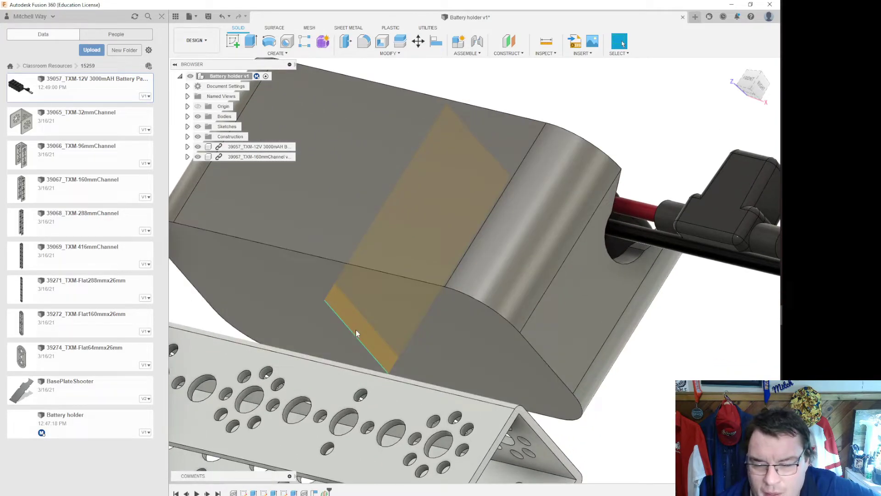
{"action": "left_click", "coordinate": [356, 329]}
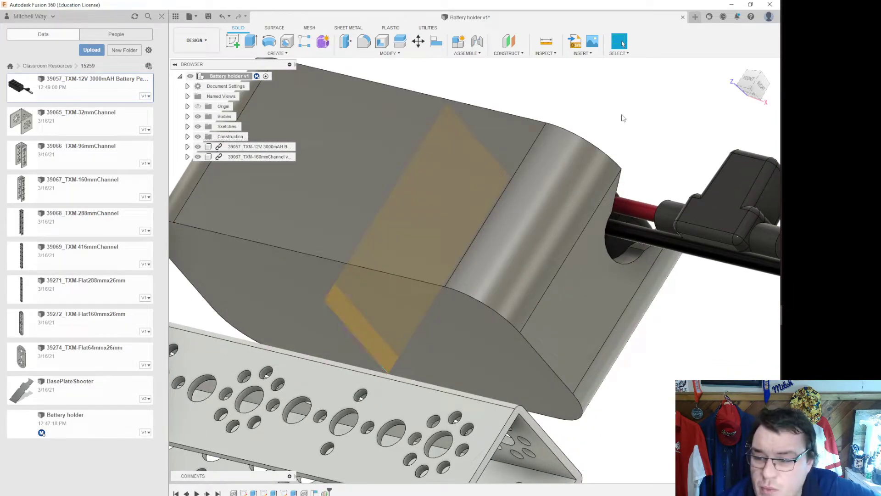
Step: Try a second midplane from the same two flat end faces of the holder and undo it
{"action": "left_click", "coordinate": [504, 53]}
{"action": "left_click", "coordinate": [507, 89]}
{"action": "left_click", "coordinate": [574, 315]}
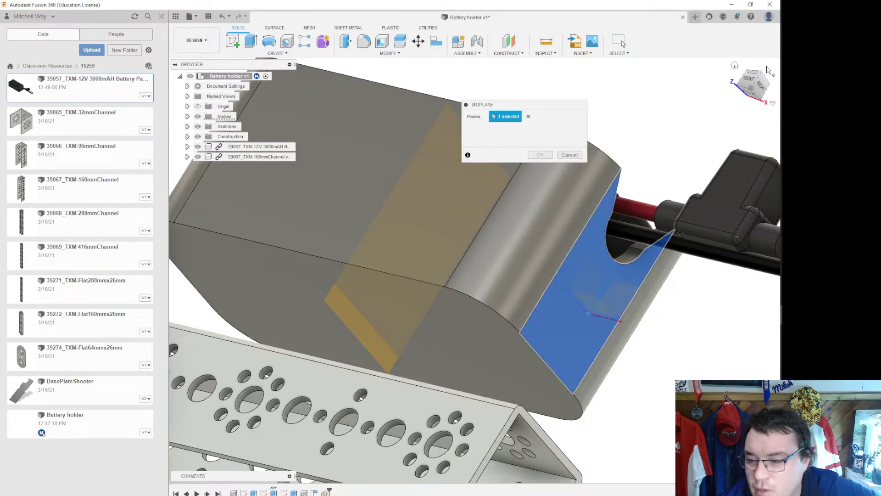
{"action": "middle_click_drag", "start_coordinate": [404, 271], "coordinate": [500, 243], "text": "shift"}
{"action": "middle_click_drag", "start_coordinate": [370, 96], "coordinate": [349, 133], "text": "shift"}
{"action": "left_click", "coordinate": [313, 216]}
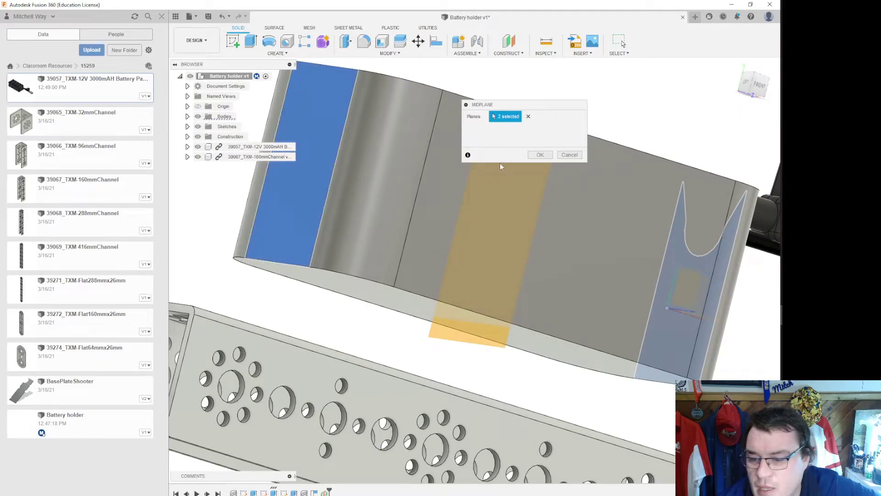
{"action": "left_click", "coordinate": [536, 155]}
{"action": "left_click_drag", "start_coordinate": [753, 87], "coordinate": [728, 68]}
{"action": "middle_click_drag", "start_coordinate": [546, 124], "coordinate": [596, 181], "text": "shift"}
{"action": "key", "text": "ctrl+z"}
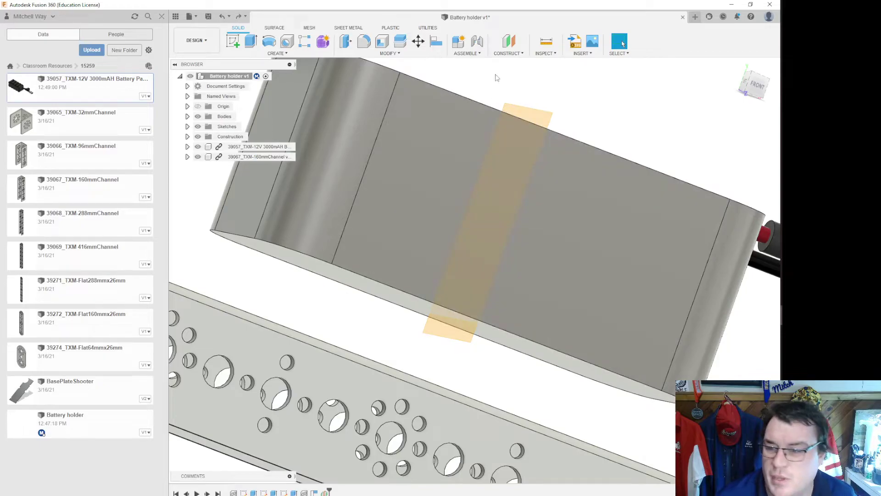
Step: Create a midplane between the holder's two long flat side faces, crossing the plane between its ends
{"action": "left_click", "coordinate": [508, 54]}
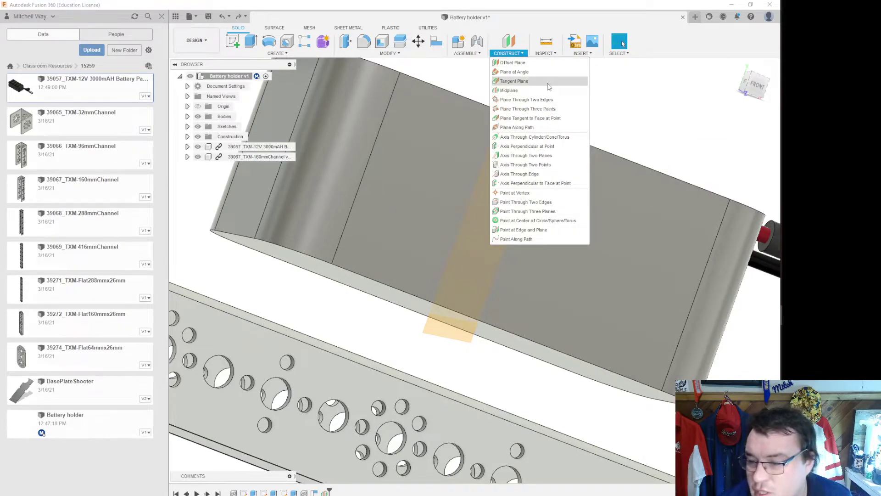
{"action": "left_click", "coordinate": [546, 90]}
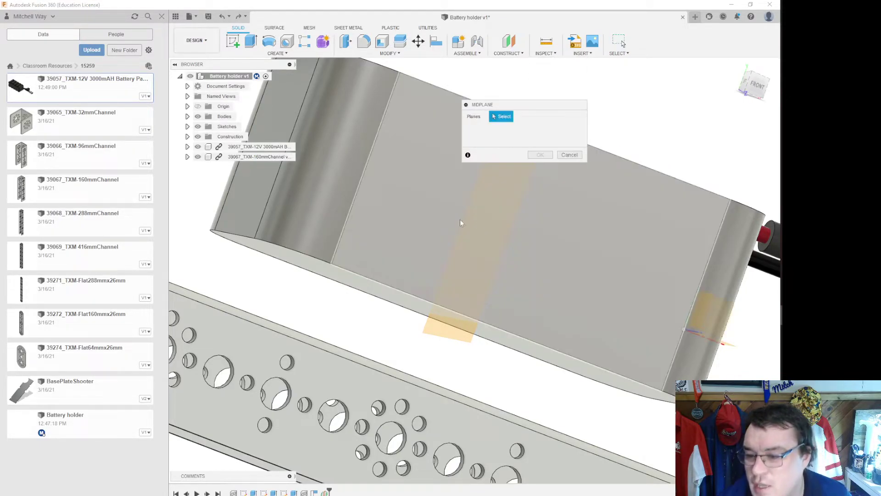
{"action": "left_click", "coordinate": [414, 217]}
{"action": "middle_click_drag", "start_coordinate": [474, 270], "coordinate": [434, 261], "text": "shift"}
{"action": "left_click", "coordinate": [434, 260]}
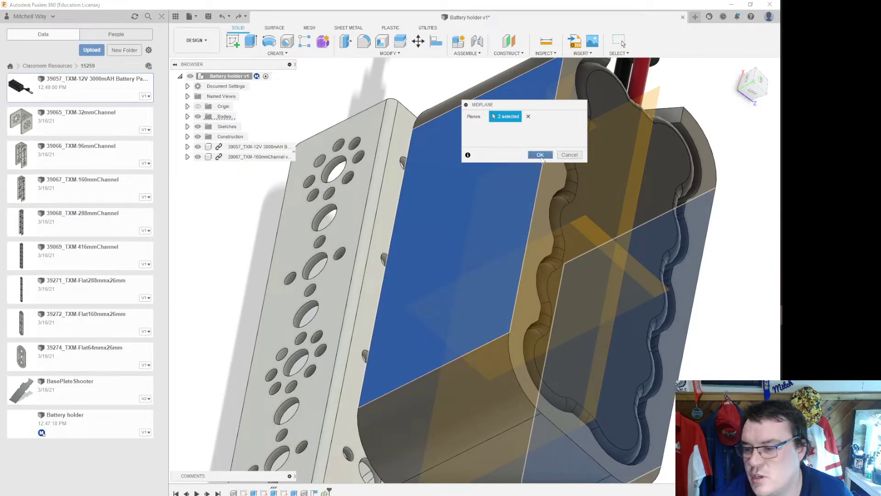
{"action": "left_click", "coordinate": [542, 158]}
{"action": "left_click_drag", "start_coordinate": [749, 87], "coordinate": [683, 127]}
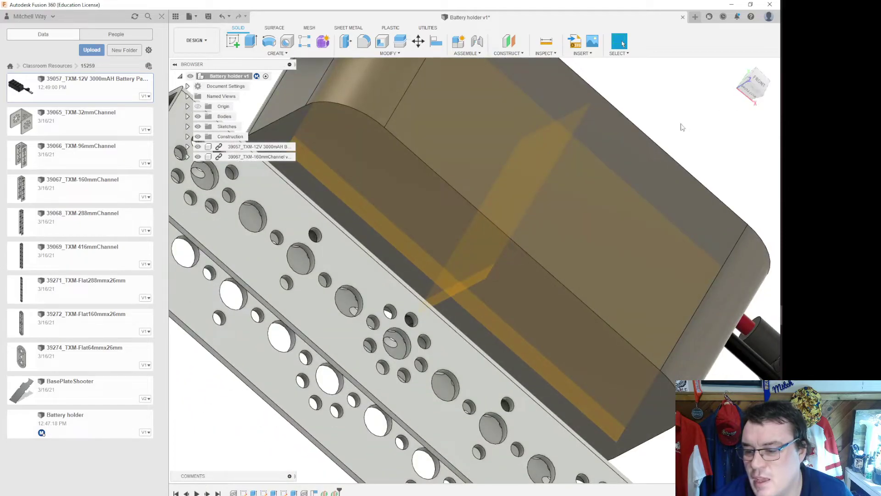
{"action": "left_click", "coordinate": [508, 54]}
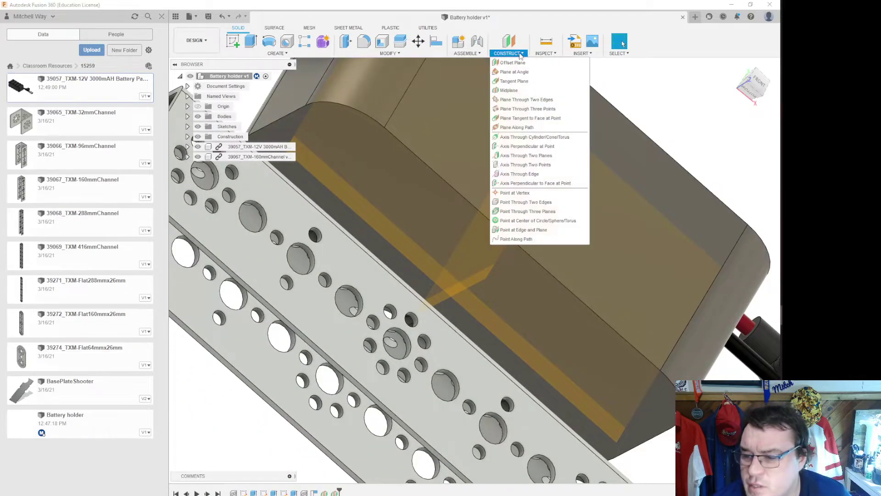
{"action": "left_click", "coordinate": [543, 194]}
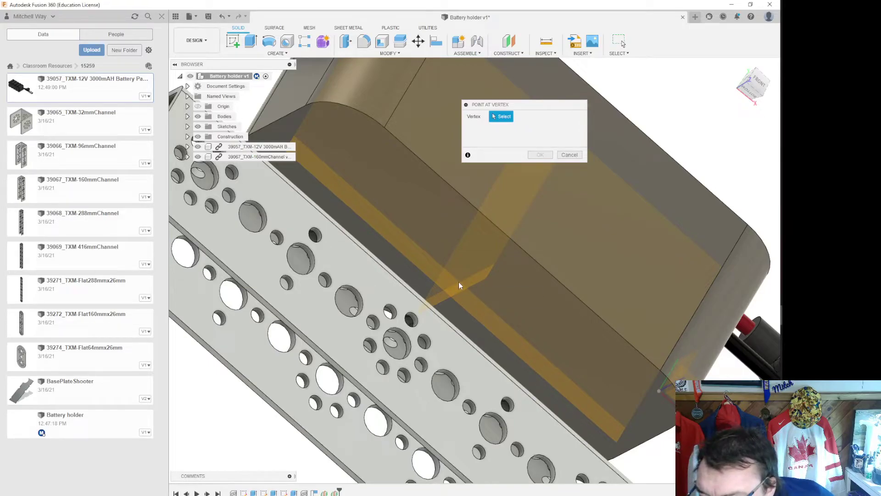
{"action": "left_click", "coordinate": [569, 154]}
{"action": "left_click", "coordinate": [512, 53]}
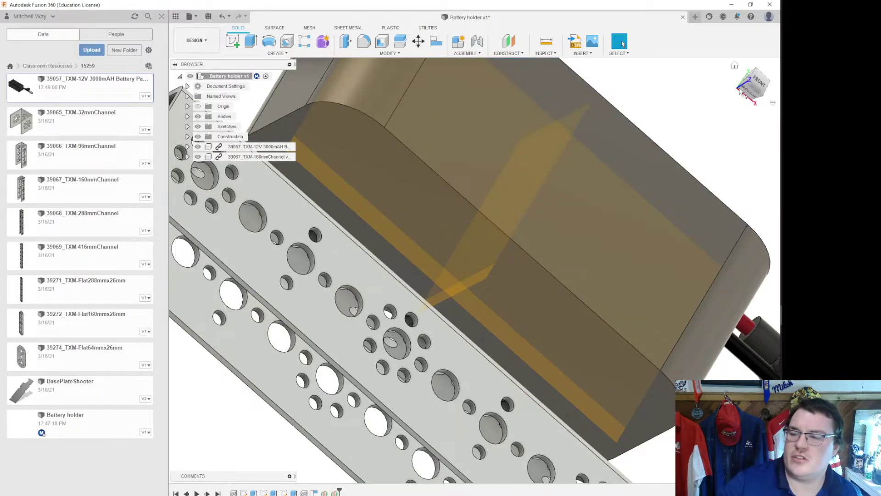
Step: Align the channel component from its central large hole to the centre of the holder's underside, where the midplanes cross
{"action": "mouse_move", "coordinate": [474, 270]}
{"action": "middle_mouse_down", "text": "shift"}
{"action": "mouse_move", "coordinate": [551, 206]}
{"action": "mouse_move", "coordinate": [753, 118]}
{"action": "mouse_move", "coordinate": [663, 80]}
{"action": "mouse_move", "coordinate": [642, 32]}
{"action": "middle_mouse_up", "text": "shift"}
{"action": "mouse_move", "coordinate": [754, 93]}
{"action": "left_mouse_down"}
{"action": "mouse_move", "coordinate": [753, 82]}
{"action": "mouse_move", "coordinate": [754, 92]}
{"action": "left_mouse_up"}
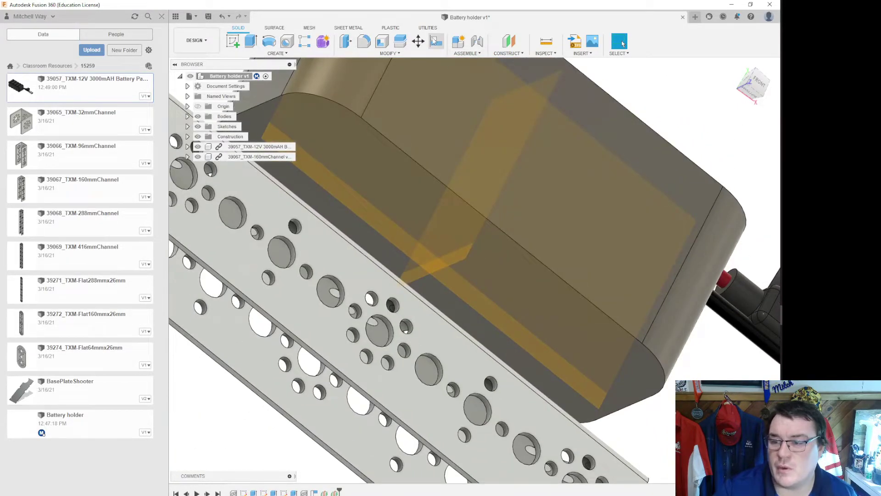
{"action": "left_click_drag", "start_coordinate": [508, 108], "coordinate": [585, 98]}
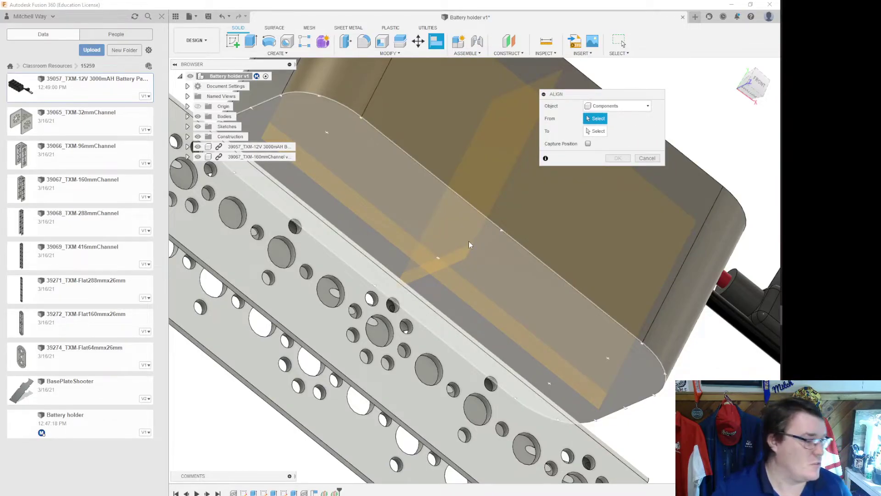
{"action": "middle_click_drag", "start_coordinate": [468, 241], "coordinate": [388, 323], "text": "shift"}
{"action": "scroll", "coordinate": [388, 324], "scroll_direction": "up", "scroll_amount": 4}
{"action": "left_click", "coordinate": [361, 292]}
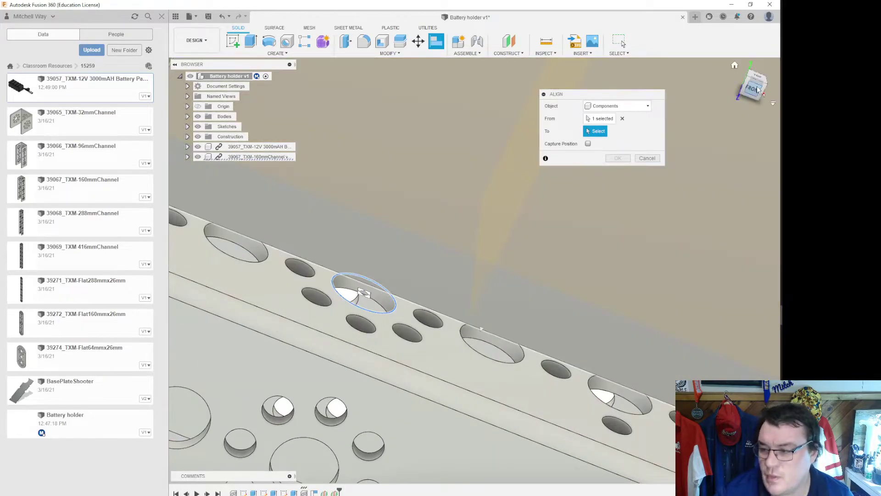
{"action": "left_click_drag", "start_coordinate": [752, 92], "coordinate": [755, 68]}
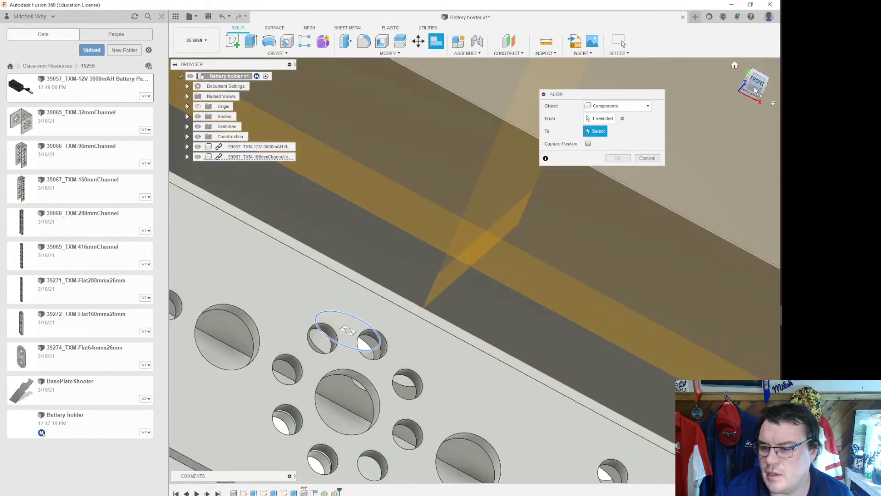
{"action": "scroll", "coordinate": [492, 222], "scroll_direction": "up", "scroll_amount": 5}
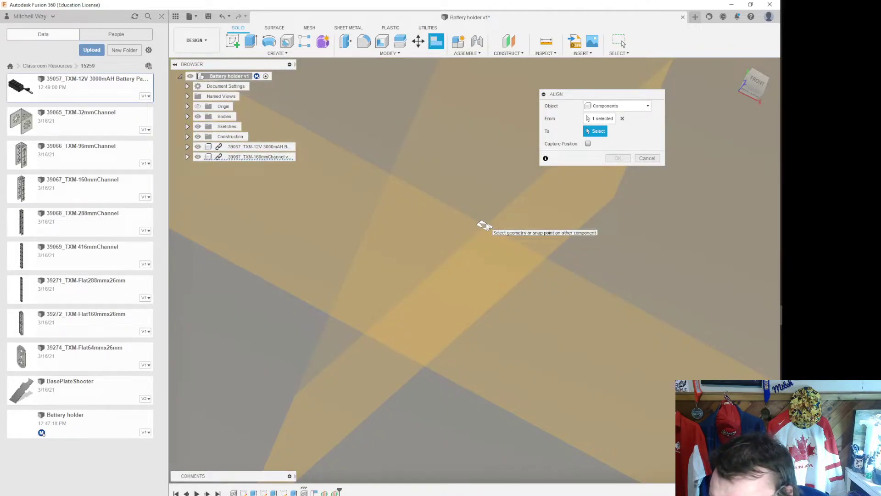
{"action": "left_click", "coordinate": [486, 223]}
{"action": "scroll", "coordinate": [540, 253], "scroll_direction": "down", "scroll_amount": 6}
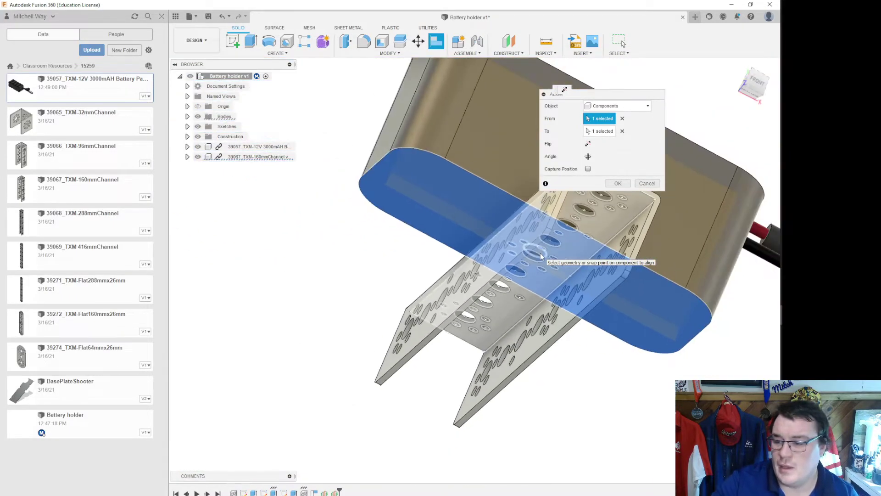
Step: Rotate the aligned channel with the angle option so it runs lengthwise beneath the battery holder, and accept the alignment
{"action": "scroll", "coordinate": [541, 255], "scroll_direction": "down", "scroll_amount": 2}
{"action": "middle_click_drag", "start_coordinate": [698, 121], "coordinate": [613, 157]}
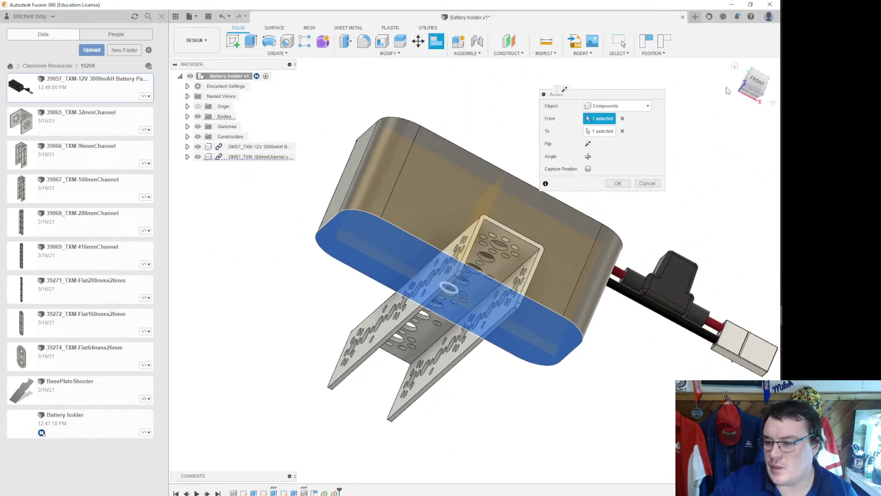
{"action": "left_click", "coordinate": [753, 84]}
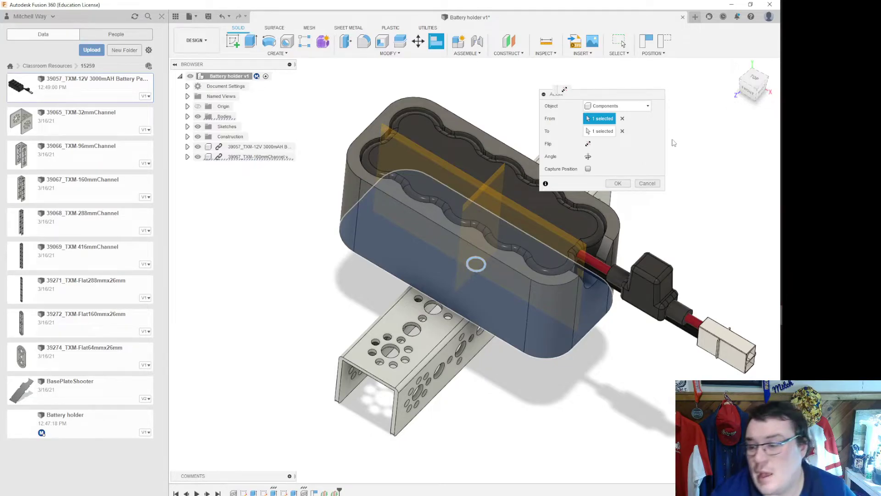
{"action": "left_click", "coordinate": [588, 156]}
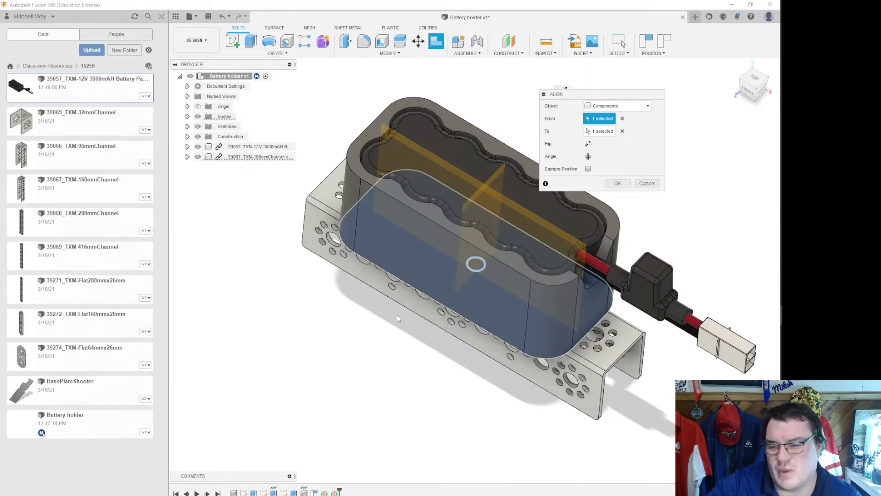
{"action": "left_click_drag", "start_coordinate": [741, 84], "coordinate": [736, 86]}
{"action": "middle_click_drag", "start_coordinate": [481, 264], "coordinate": [510, 291], "text": "shift"}
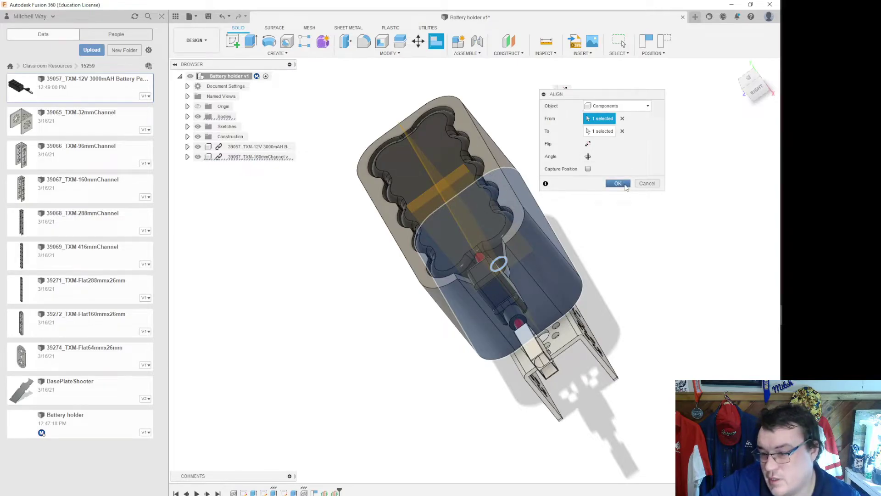
{"action": "left_click", "coordinate": [616, 184]}
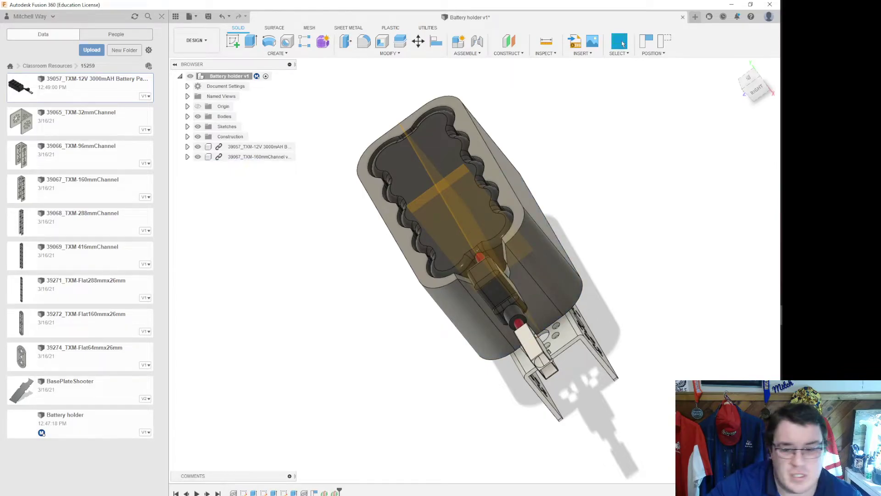
Step: Put away the project file list and hide the 12V battery component to expose the holder's cavity
{"action": "left_click", "coordinate": [161, 16]}
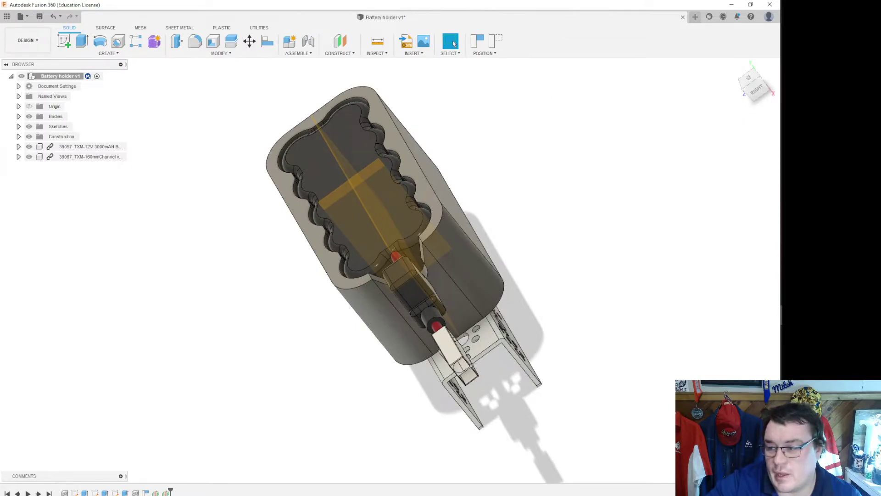
{"action": "left_click", "coordinate": [751, 86]}
{"action": "scroll", "coordinate": [547, 129], "scroll_direction": "up", "scroll_amount": 3}
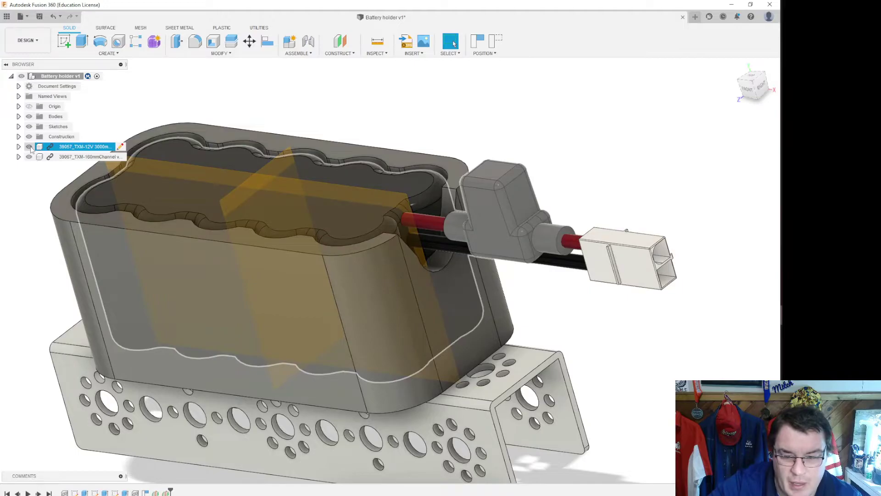
{"action": "left_click", "coordinate": [29, 147]}
{"action": "scroll", "coordinate": [411, 229], "scroll_direction": "up", "scroll_amount": 3}
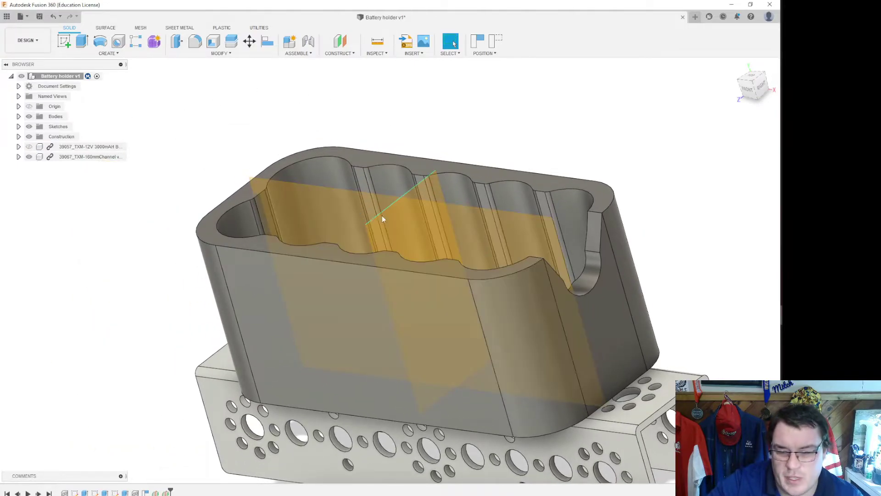
Step: Hide both construction midplanes that cross inside the battery holder
{"action": "left_click", "coordinate": [19, 117]}
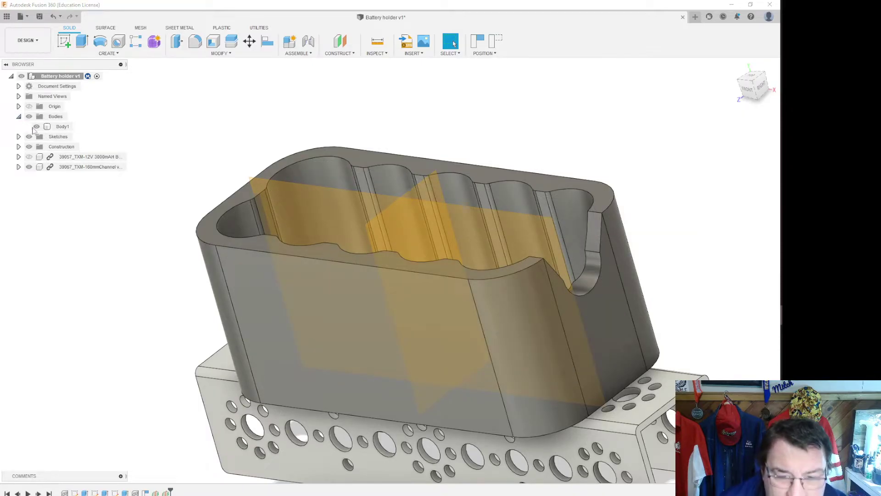
{"action": "left_click", "coordinate": [18, 107]}
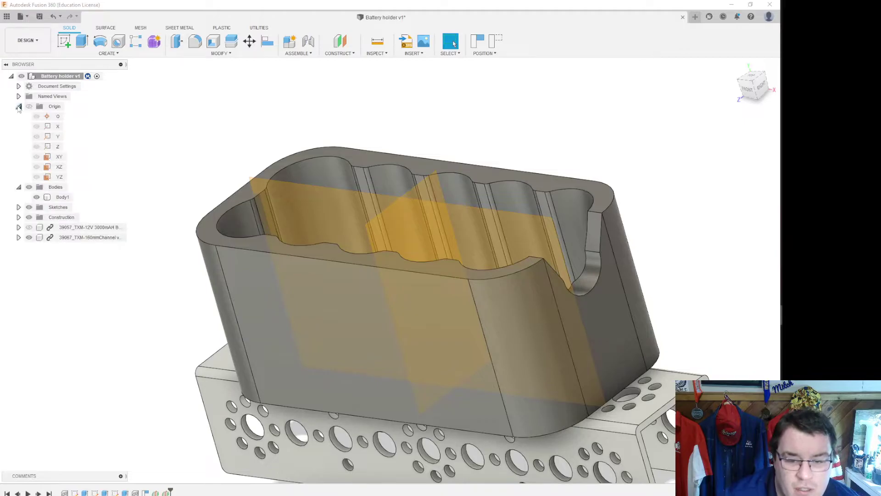
{"action": "left_click", "coordinate": [18, 106]}
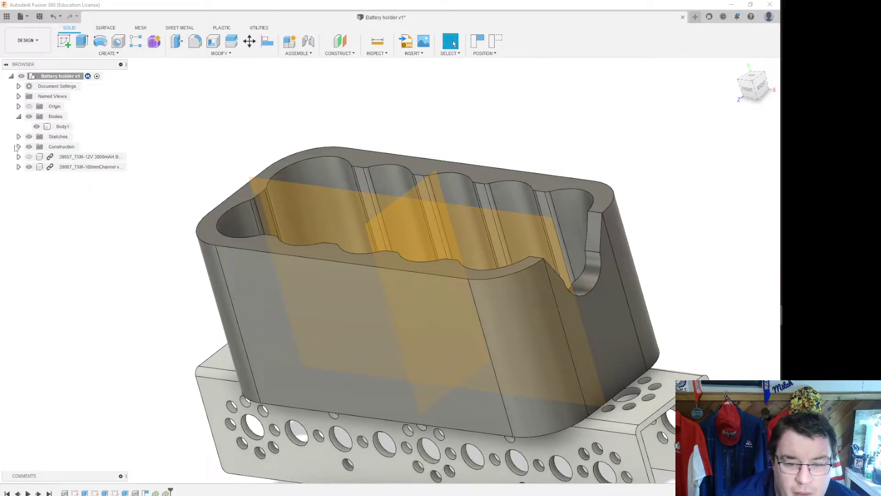
{"action": "left_click", "coordinate": [18, 117]}
{"action": "right_click", "coordinate": [350, 224]}
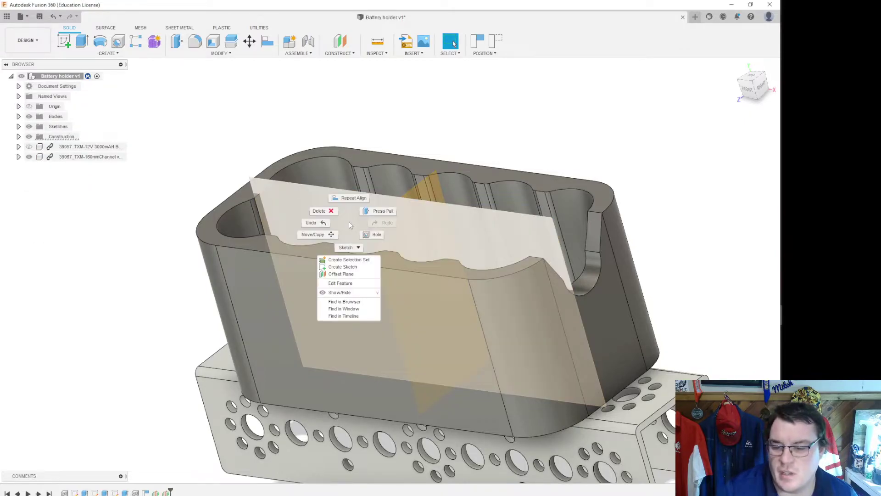
{"action": "left_click", "coordinate": [357, 294]}
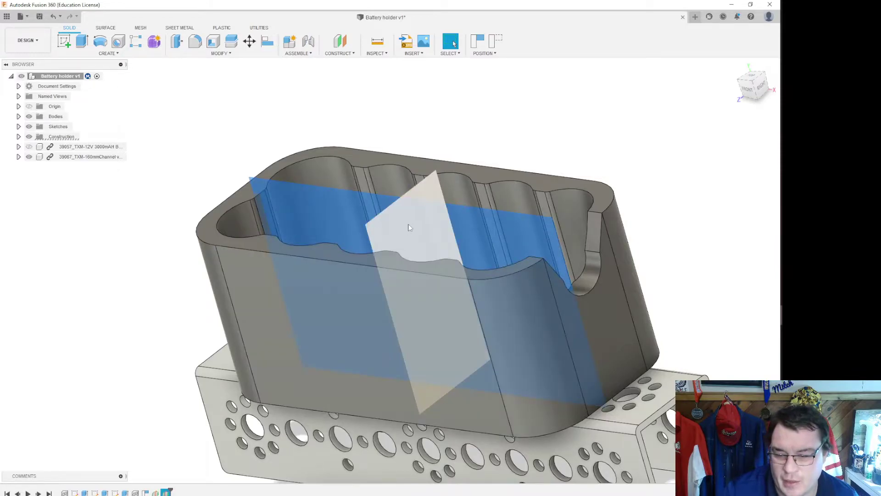
{"action": "right_click", "coordinate": [428, 205]}
{"action": "left_click", "coordinate": [433, 272]}
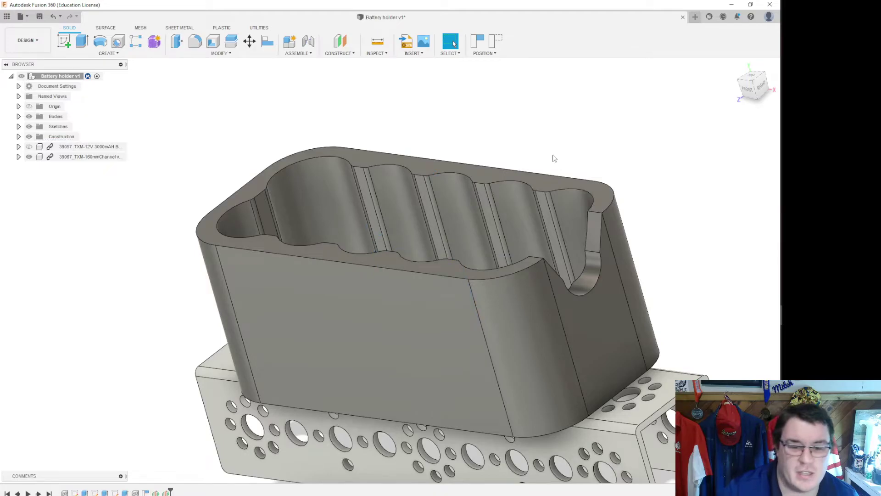
{"action": "left_click", "coordinate": [19, 136]}
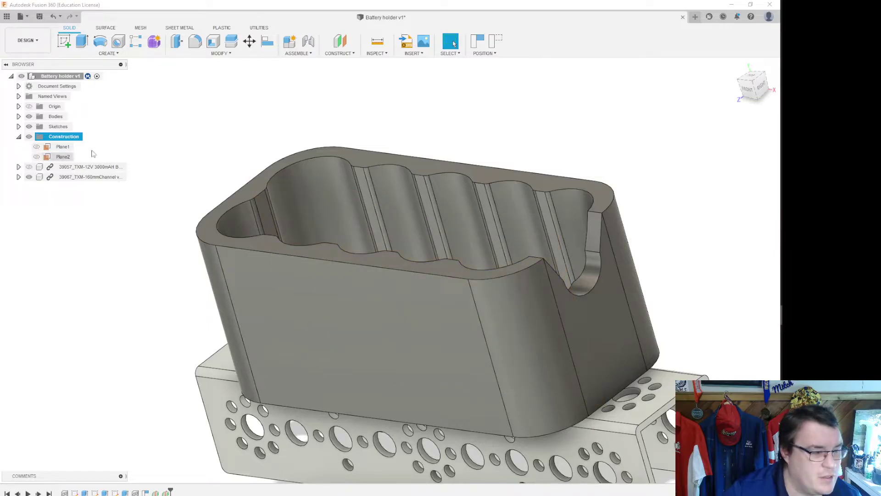
{"action": "left_click", "coordinate": [198, 120]}
{"action": "left_click", "coordinate": [18, 137]}
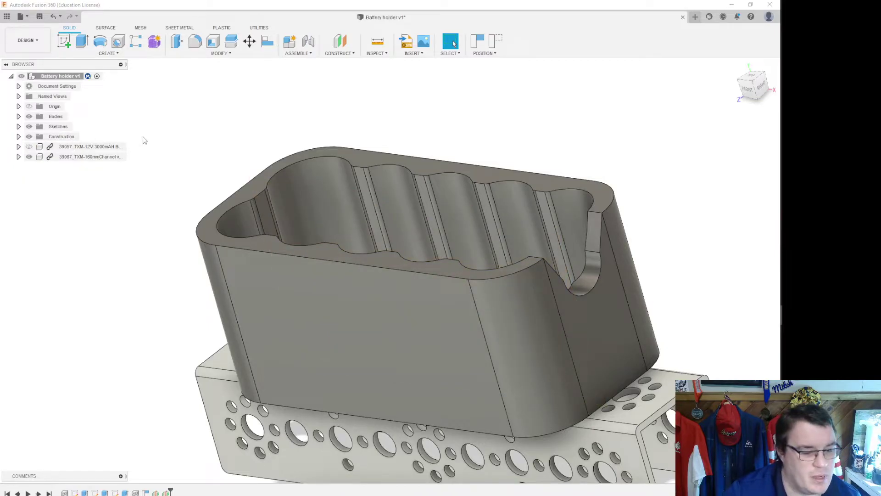
Step: Start a sketch on the holder's inner floor face, capturing the channel's moved position
{"action": "left_click_drag", "start_coordinate": [751, 89], "coordinate": [753, 111]}
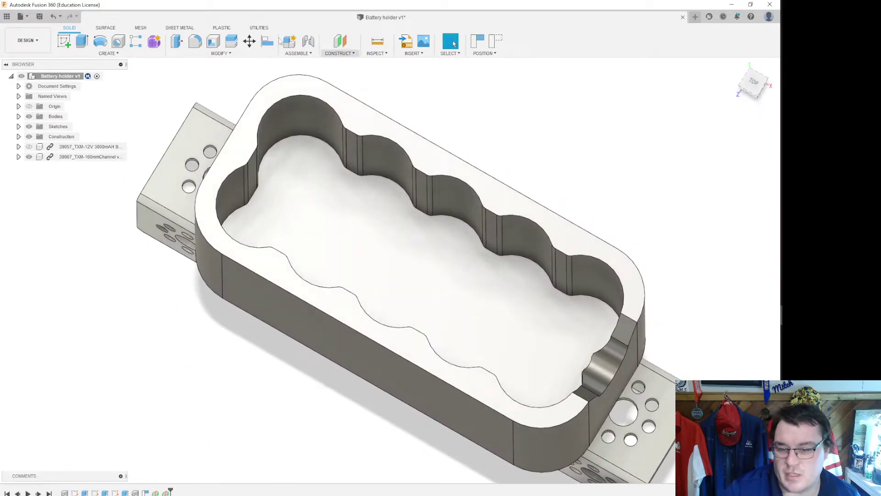
{"action": "left_click", "coordinate": [64, 42]}
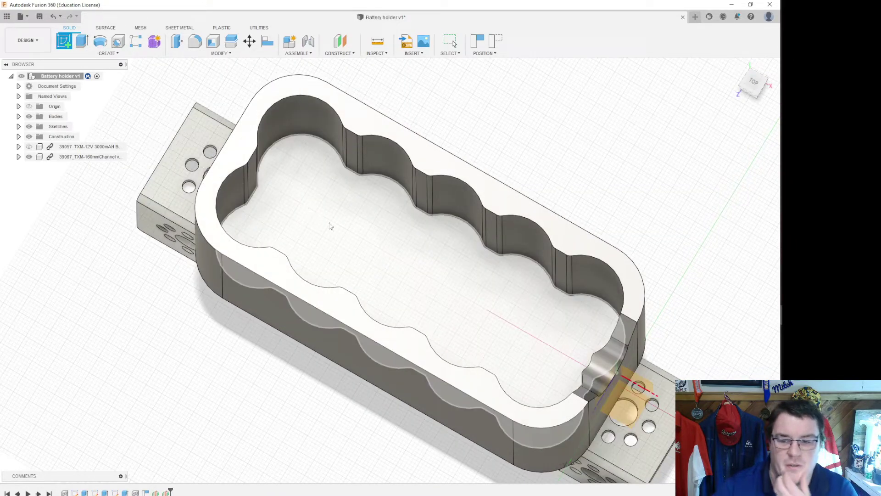
{"action": "left_click", "coordinate": [372, 251]}
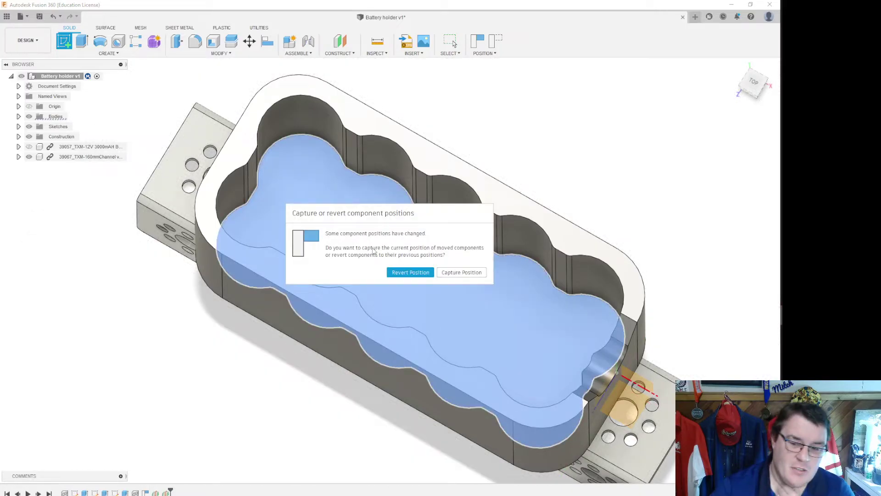
{"action": "left_click", "coordinate": [454, 274]}
{"action": "left_click", "coordinate": [376, 303]}
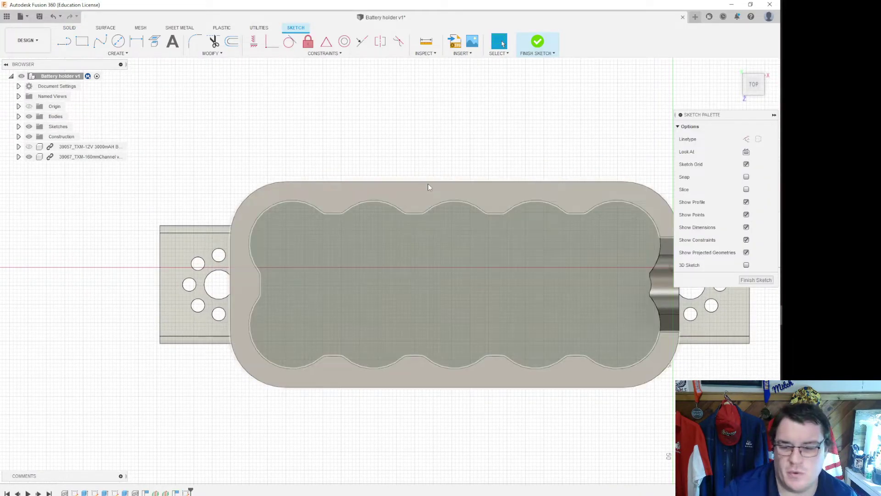
Step: Project the channel's small side hole next to the second large hole from the central hole pattern into the floor sketch, working from the underside
{"action": "middle_click_drag", "start_coordinate": [427, 184], "coordinate": [324, 127]}
{"action": "middle_click_drag", "start_coordinate": [390, 270], "coordinate": [404, 110], "text": "shift"}
{"action": "middle_click_drag", "start_coordinate": [507, 245], "coordinate": [510, 214], "text": "shift"}
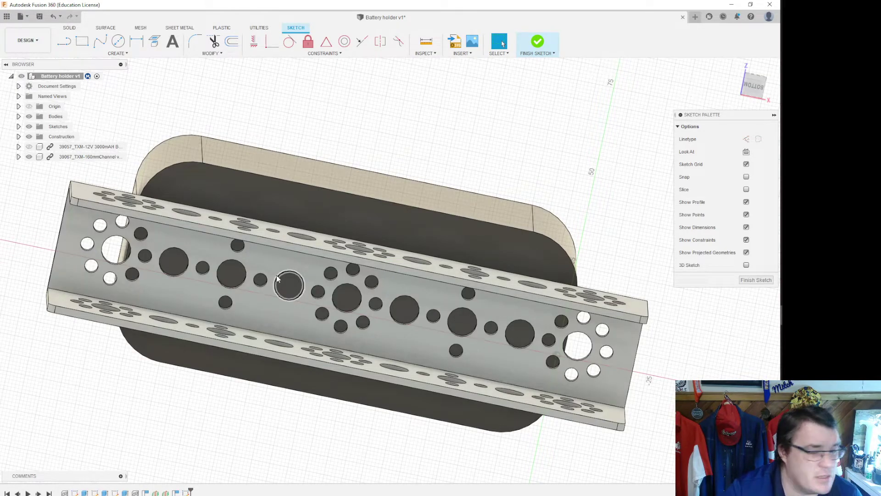
{"action": "left_click", "coordinate": [159, 54]}
{"action": "left_click", "coordinate": [143, 28]}
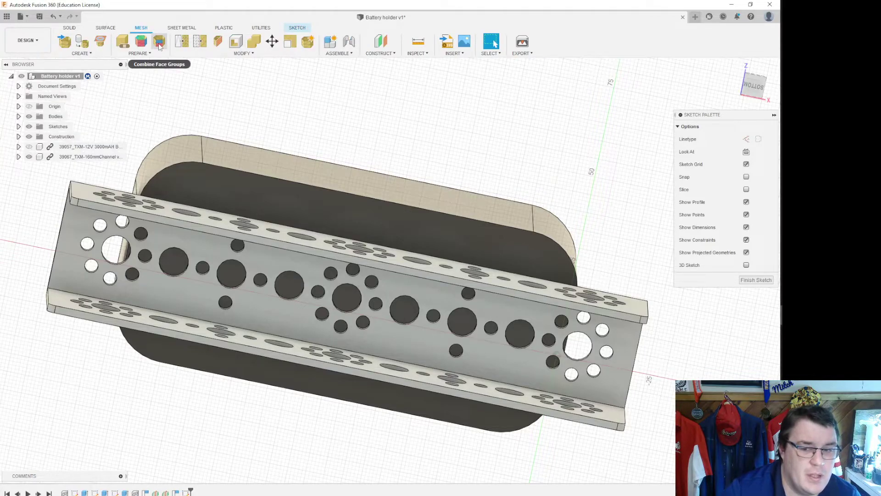
{"action": "left_click", "coordinate": [69, 28]}
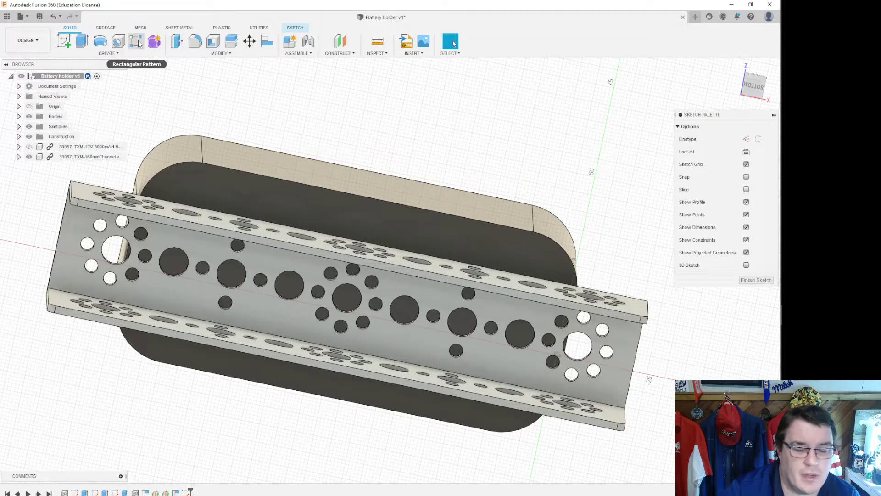
{"action": "left_click", "coordinate": [108, 28]}
{"action": "left_click", "coordinate": [295, 28]}
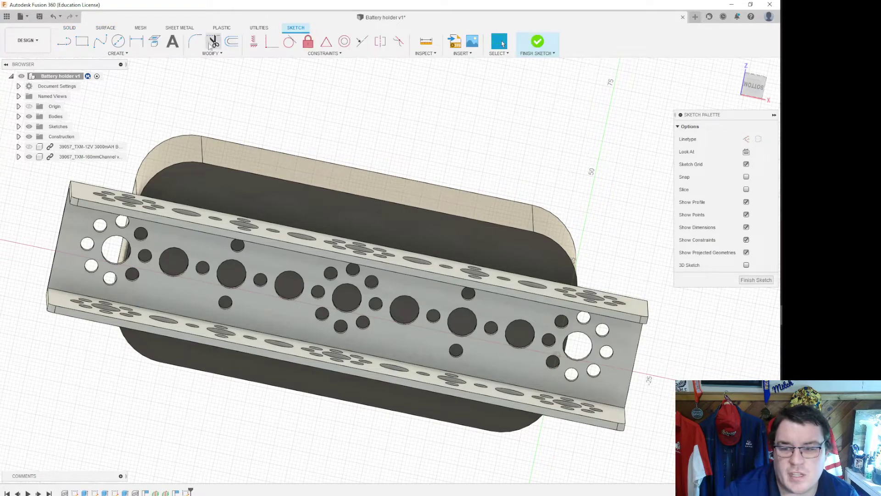
{"action": "left_click", "coordinate": [156, 44]}
{"action": "scroll", "coordinate": [266, 282], "scroll_direction": "up", "scroll_amount": 5}
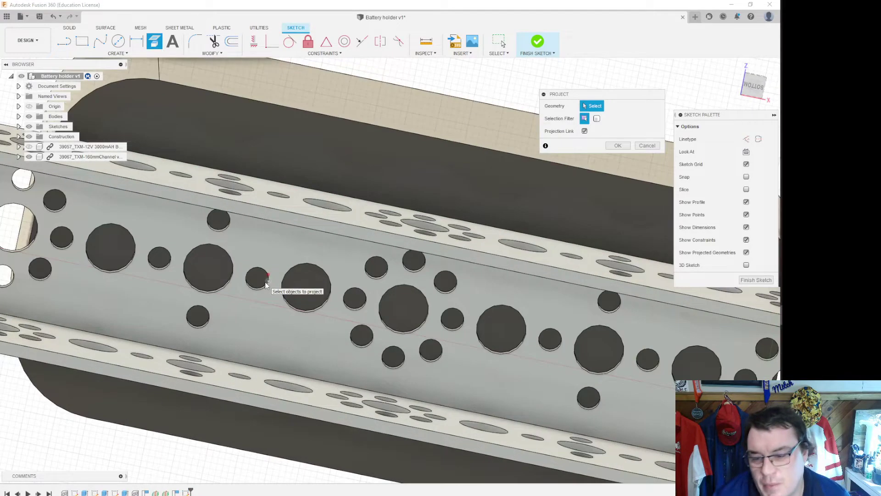
{"action": "scroll", "coordinate": [295, 299], "scroll_direction": "down", "scroll_amount": 3}
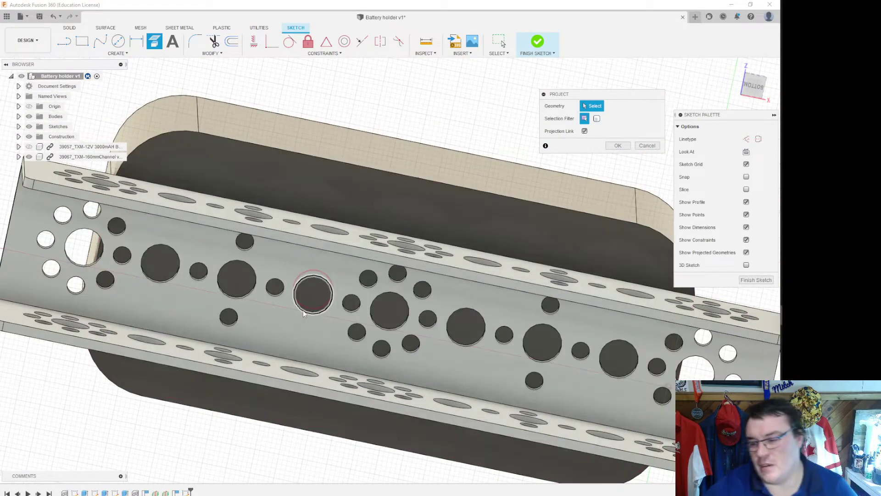
{"action": "left_click", "coordinate": [297, 319]}
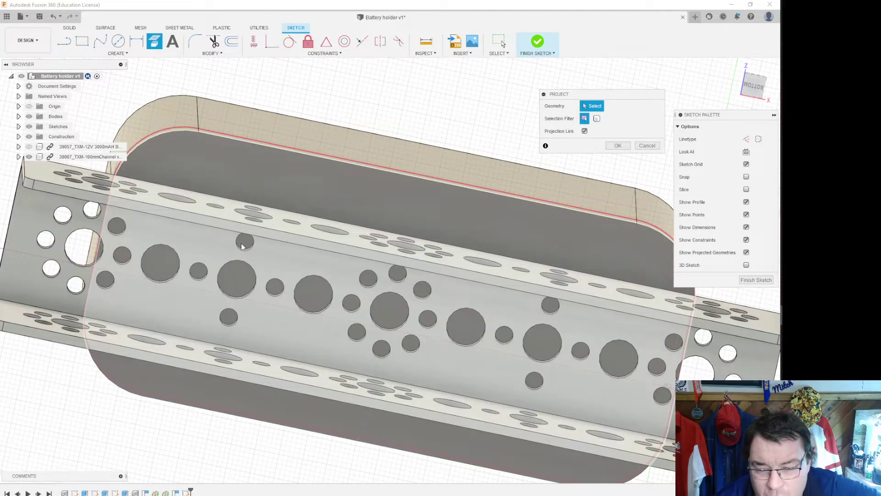
{"action": "scroll", "coordinate": [243, 251], "scroll_direction": "down", "scroll_amount": 2}
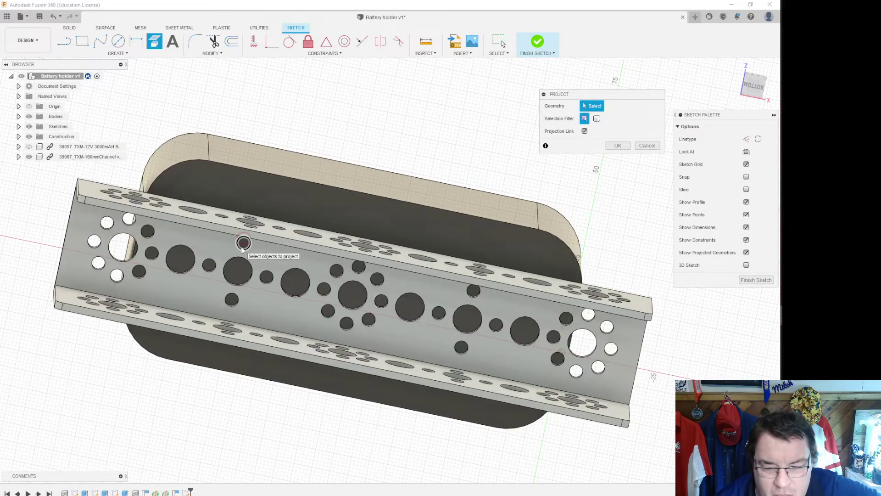
{"action": "scroll", "coordinate": [243, 250], "scroll_direction": "up", "scroll_amount": 4}
{"action": "left_click", "coordinate": [244, 254]}
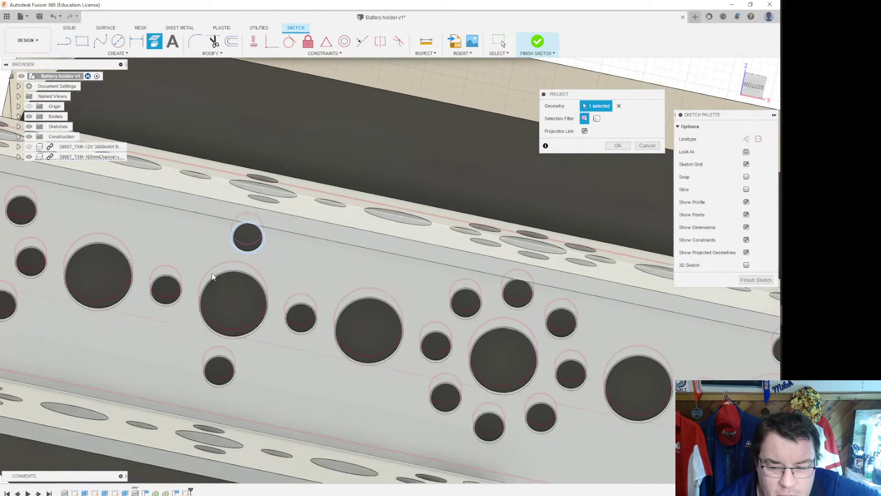
Step: Project the edges of the small channel holes surrounding the two off-centre large holes into the holder sketch
{"action": "left_click", "coordinate": [177, 306]}
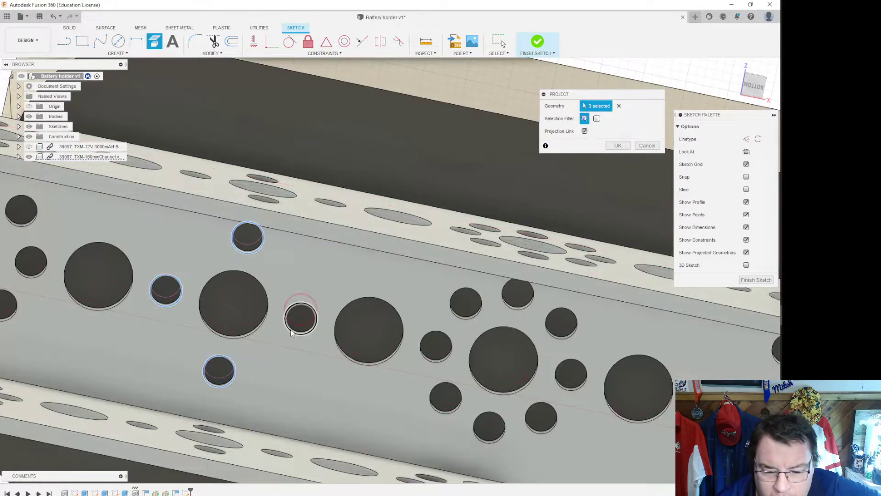
{"action": "left_click", "coordinate": [298, 332]}
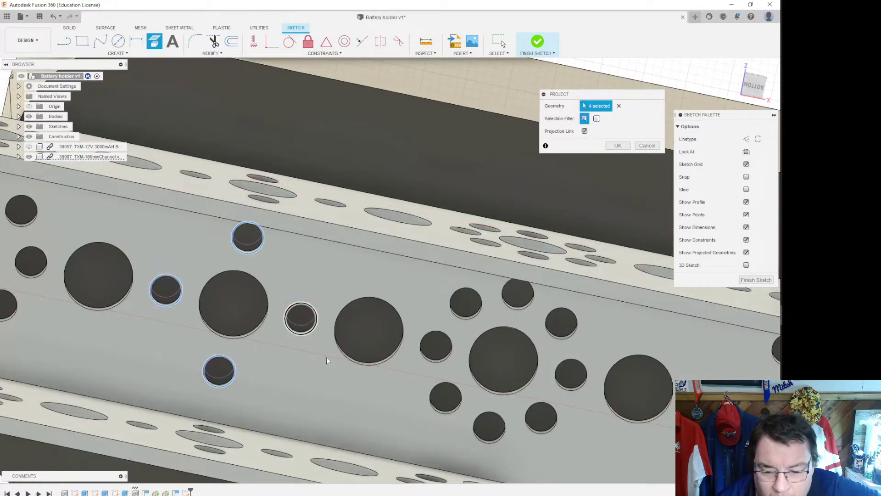
{"action": "middle_click_drag", "start_coordinate": [535, 359], "coordinate": [19, 176]}
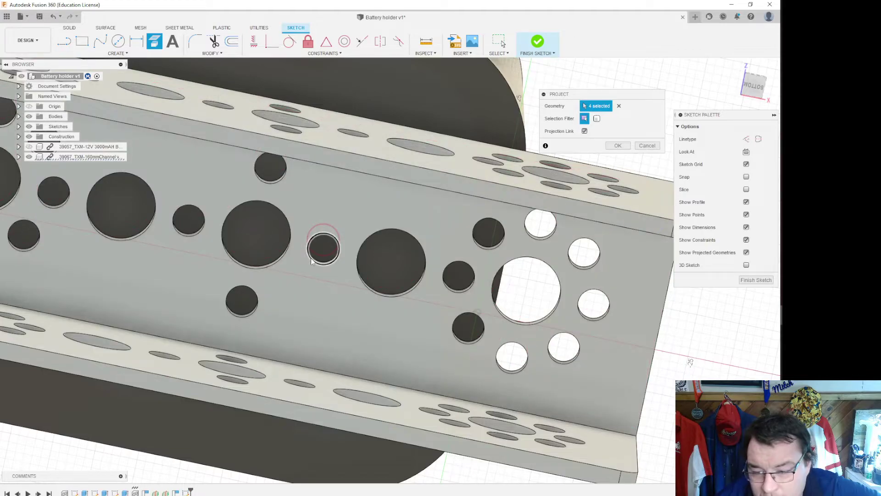
{"action": "left_click", "coordinate": [313, 260]}
{"action": "left_click", "coordinate": [256, 298]}
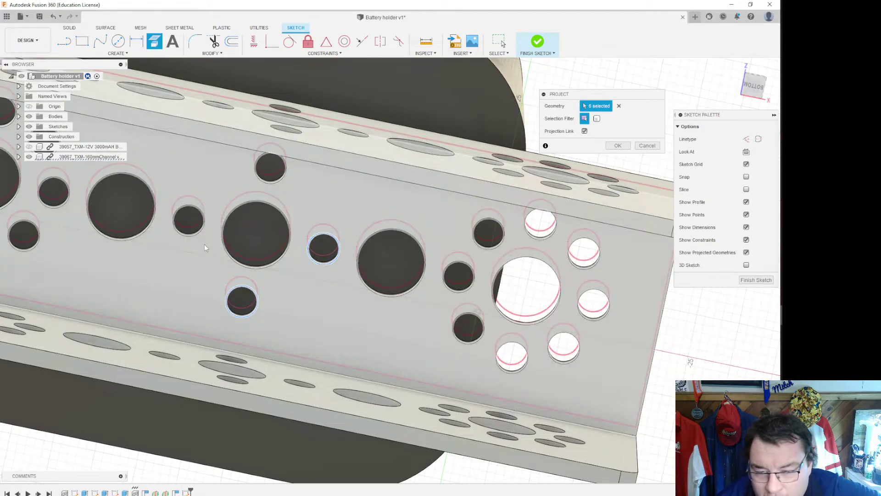
{"action": "left_click", "coordinate": [198, 237]}
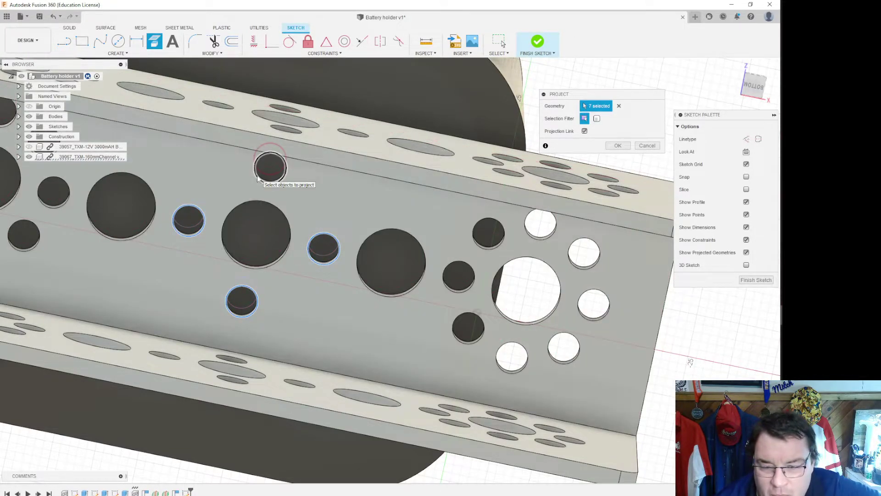
Step: Complete the projection with the seven large holes along the middle row of the channel web
{"action": "scroll", "coordinate": [117, 357], "scroll_direction": "down", "scroll_amount": 3}
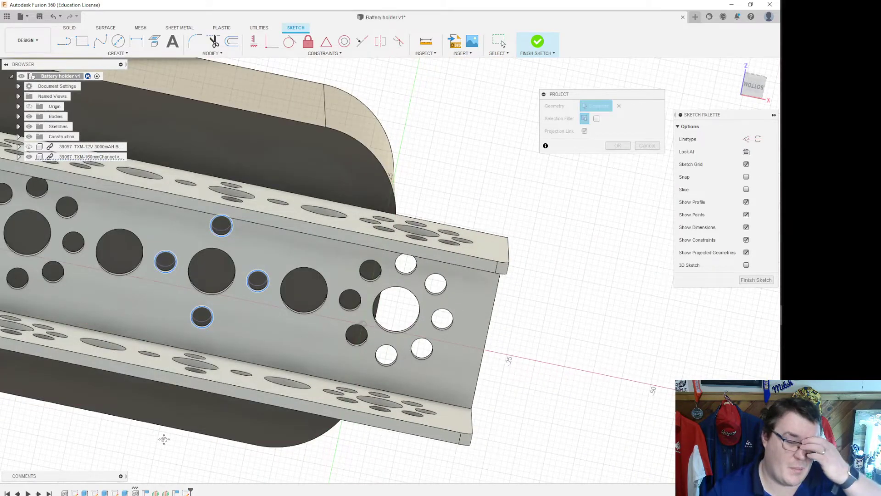
{"action": "middle_click_drag", "start_coordinate": [118, 420], "coordinate": [317, 467]}
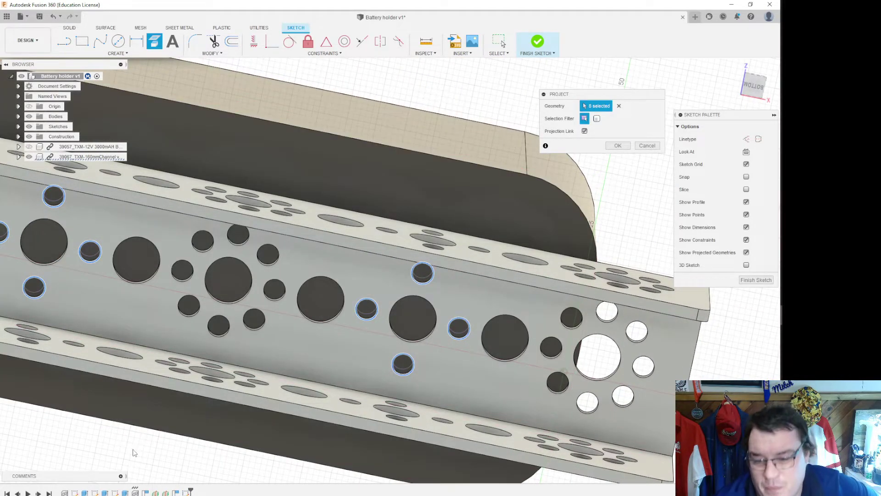
{"action": "middle_click_drag", "start_coordinate": [131, 435], "coordinate": [209, 446]}
{"action": "scroll", "coordinate": [211, 448], "scroll_direction": "down", "scroll_amount": 2}
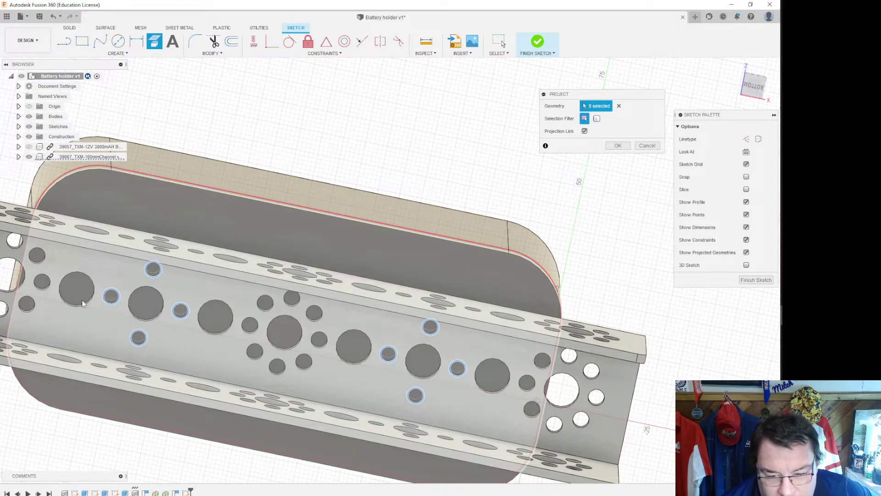
{"action": "left_click", "coordinate": [87, 303]}
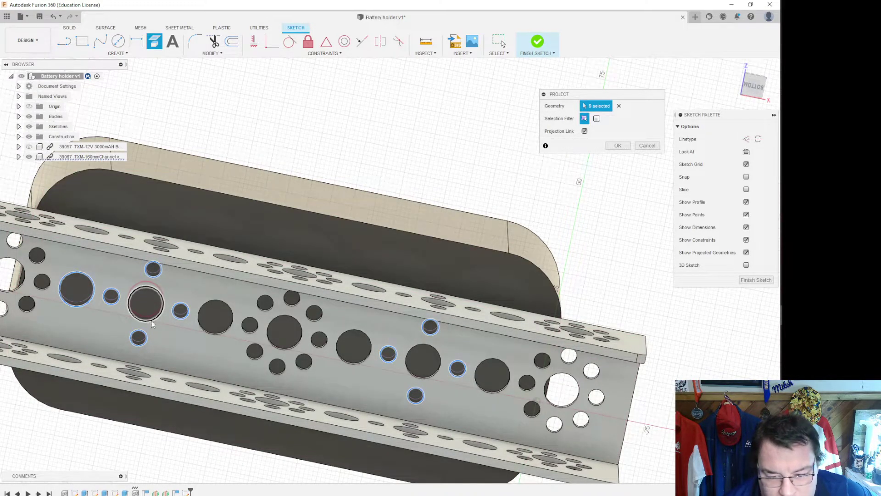
{"action": "left_click", "coordinate": [151, 320]}
{"action": "left_click", "coordinate": [216, 336]}
{"action": "left_click", "coordinate": [284, 349]}
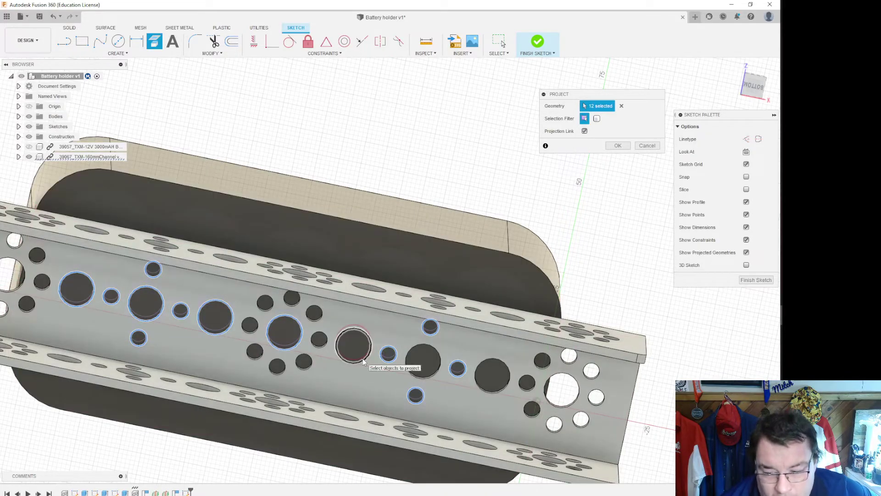
{"action": "left_click", "coordinate": [363, 362]}
{"action": "left_click", "coordinate": [425, 374]}
{"action": "left_click", "coordinate": [492, 389]}
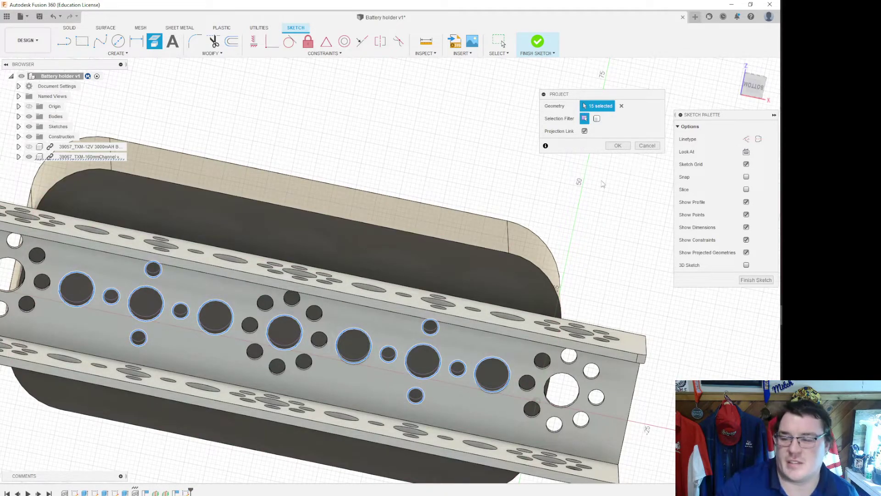
{"action": "right_click_drag", "start_coordinate": [588, 180], "coordinate": [598, 220]}
Step: Check the projected hole circles against the holder's floor and finish the sketch
{"action": "key", "text": "l"}
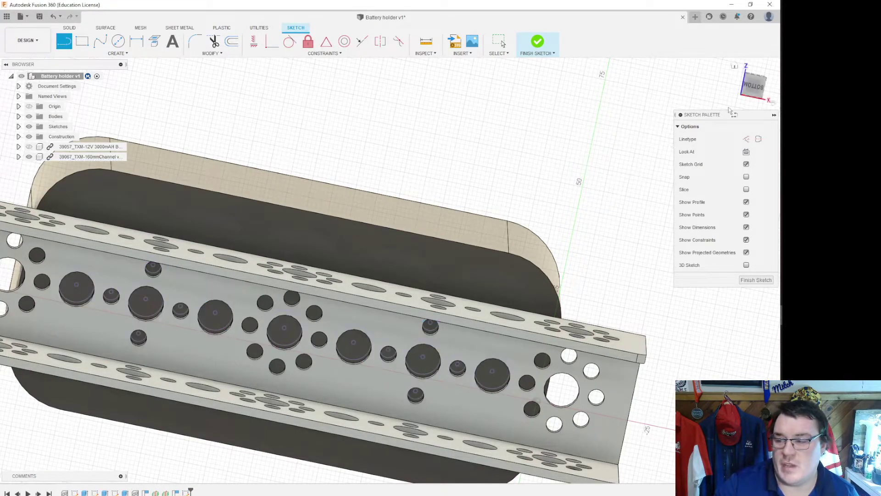
{"action": "left_click_drag", "start_coordinate": [752, 89], "coordinate": [752, 112]}
{"action": "scroll", "coordinate": [270, 221], "scroll_direction": "up", "scroll_amount": 5}
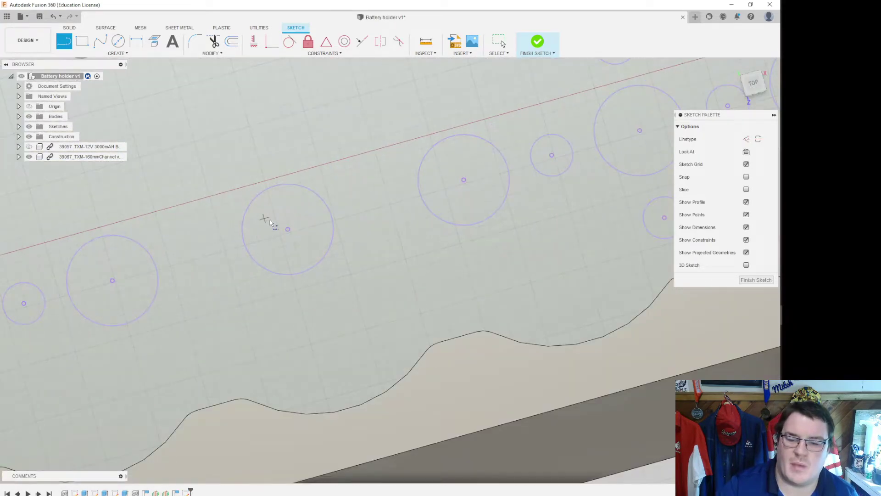
{"action": "middle_click_drag", "start_coordinate": [282, 239], "coordinate": [355, 195]}
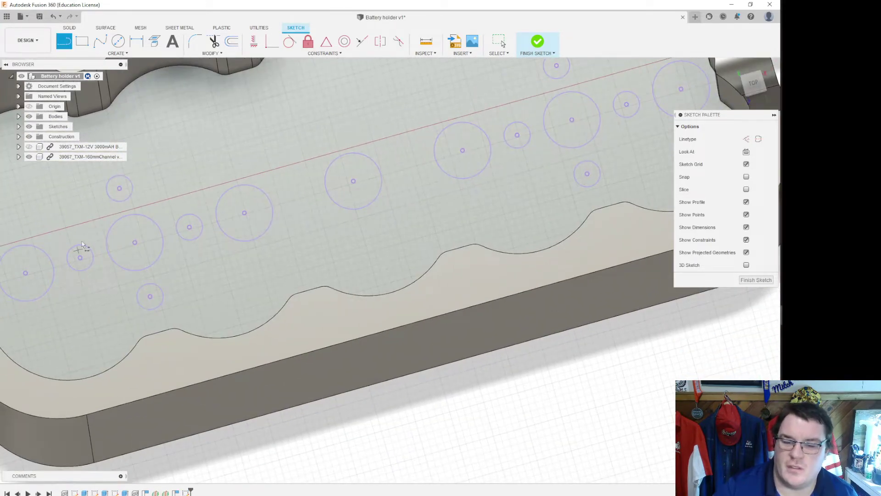
{"action": "left_click_drag", "start_coordinate": [766, 88], "coordinate": [769, 79]}
{"action": "scroll", "coordinate": [583, 136], "scroll_direction": "down", "scroll_amount": 5}
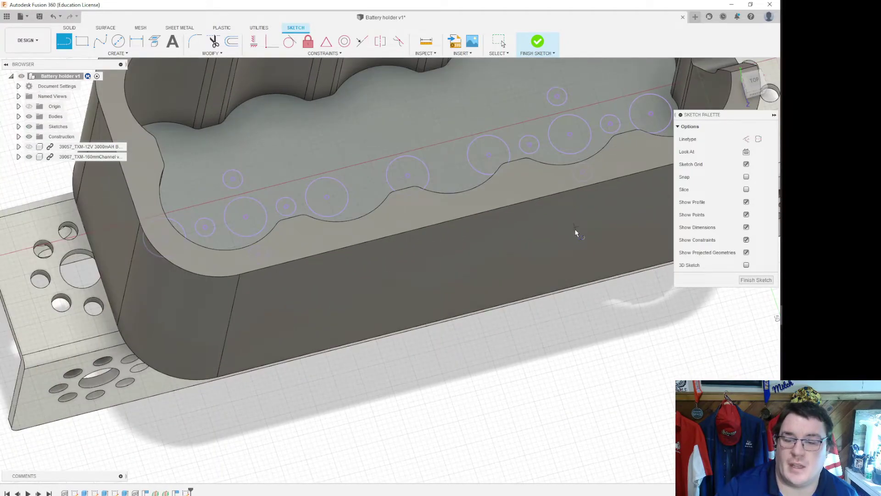
{"action": "scroll", "coordinate": [417, 363], "scroll_direction": "up", "scroll_amount": 3}
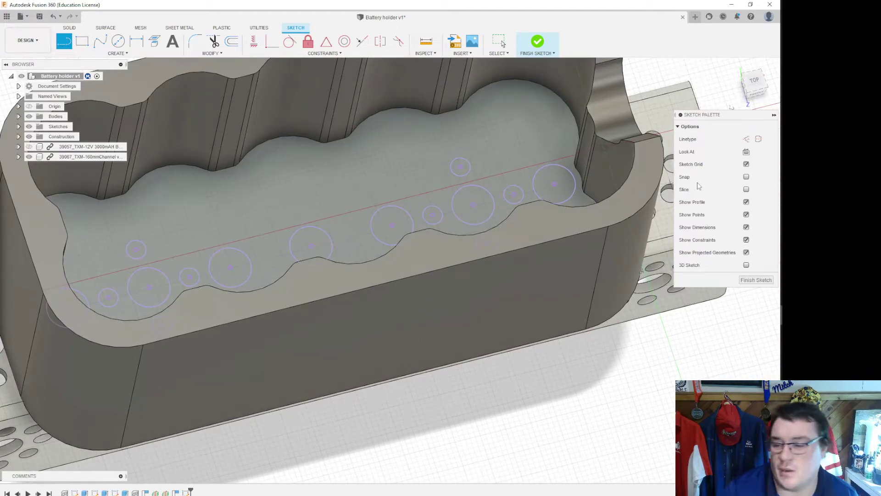
{"action": "left_click", "coordinate": [756, 280]}
Step: Start an extrusion with the four left-hand large circles, including the central one, and the four small circles of the left cluster
{"action": "left_click", "coordinate": [81, 40]}
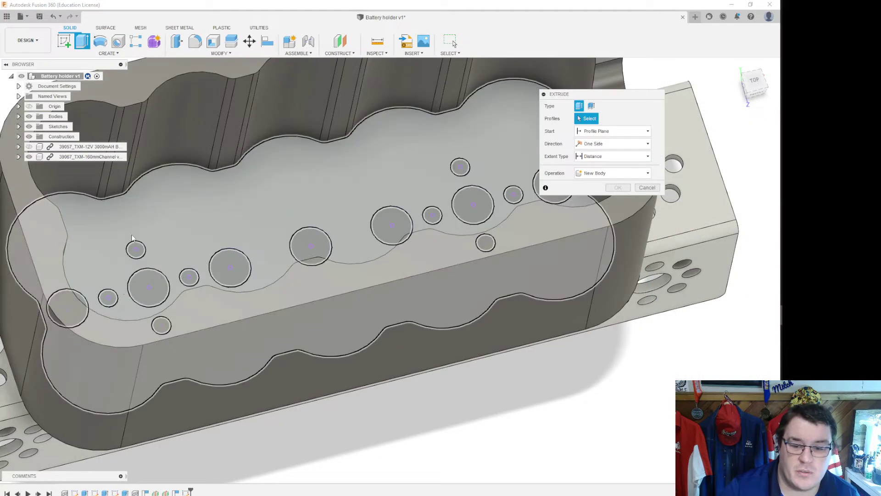
{"action": "left_click", "coordinate": [69, 307]}
{"action": "left_click", "coordinate": [108, 298]}
{"action": "left_click", "coordinate": [149, 286]}
{"action": "left_click", "coordinate": [136, 249]}
{"action": "left_click", "coordinate": [190, 276]}
{"action": "middle_click_drag", "start_coordinate": [250, 236], "coordinate": [248, 276]}
{"action": "left_click_drag", "start_coordinate": [749, 83], "coordinate": [750, 95]}
{"action": "left_click", "coordinate": [157, 366]}
{"action": "left_click", "coordinate": [225, 300]}
{"action": "left_click", "coordinate": [306, 274]}
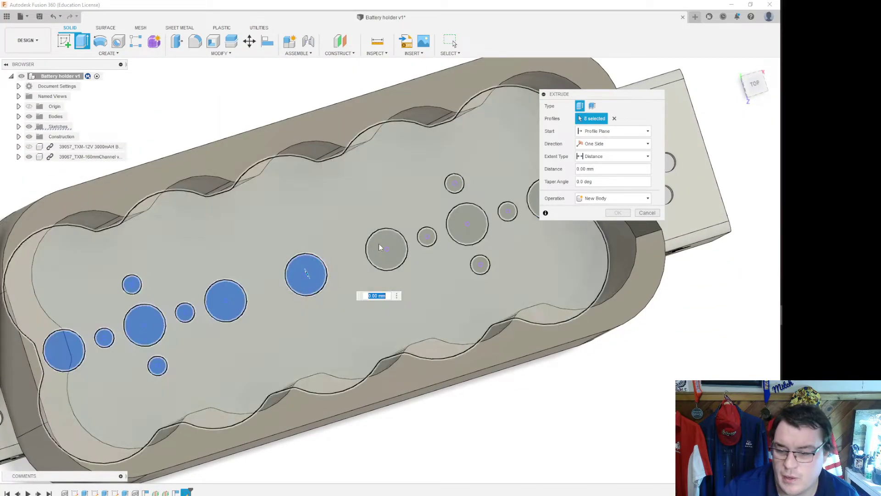
Step: Add the three remaining large circles and the four small circles of the right-hand cluster to the extrusion profiles
{"action": "left_click", "coordinate": [374, 246]}
{"action": "left_click", "coordinate": [467, 224]}
{"action": "middle_click_drag", "start_coordinate": [463, 142], "coordinate": [377, 146]}
{"action": "left_click", "coordinate": [459, 202]}
{"action": "left_click", "coordinate": [421, 215]}
{"action": "left_click", "coordinate": [342, 240]}
{"action": "left_click", "coordinate": [369, 187]}
{"action": "left_click", "coordinate": [395, 269]}
Step: Cut the selected profiles through the holder's floor, using a To Object extent that ends at the holder's underside face
{"action": "middle_click_drag", "start_coordinate": [393, 269], "coordinate": [394, 152], "text": "shift"}
{"action": "left_click", "coordinate": [623, 161]}
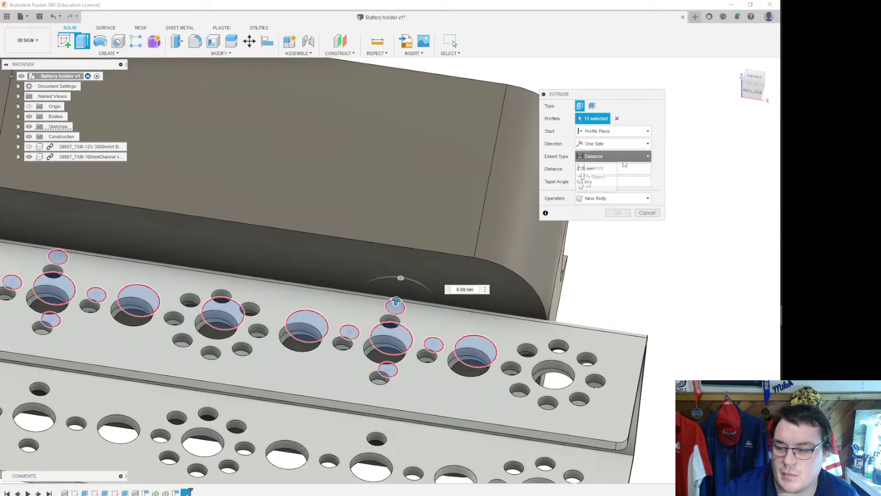
{"action": "left_click", "coordinate": [612, 174]}
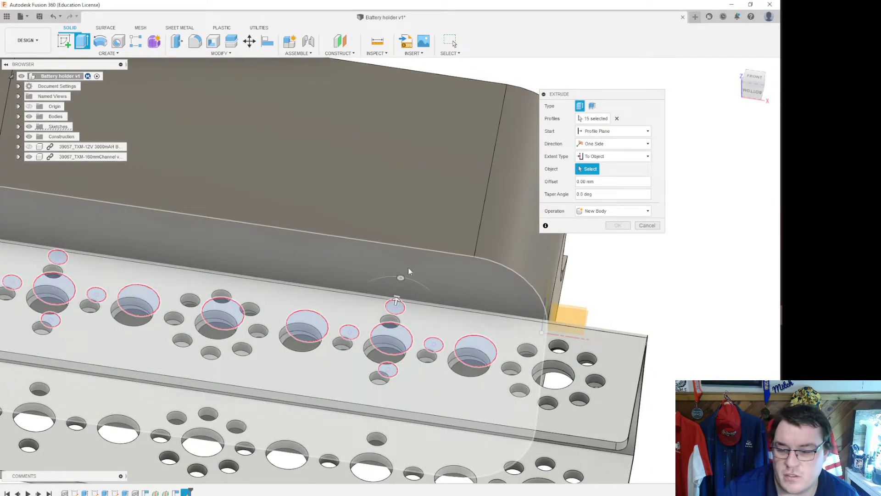
{"action": "left_click", "coordinate": [338, 267]}
{"action": "left_click", "coordinate": [611, 252]}
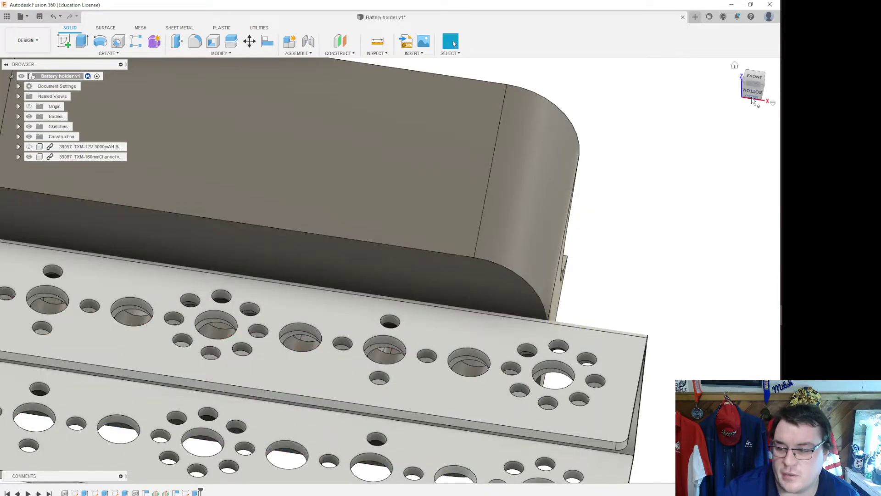
Step: Hide the TXM-160mmChannel component and inspect the new holes in the holder's floor
{"action": "left_click_drag", "start_coordinate": [752, 97], "coordinate": [704, 147]}
{"action": "scroll", "coordinate": [704, 147], "scroll_direction": "down", "scroll_amount": 4}
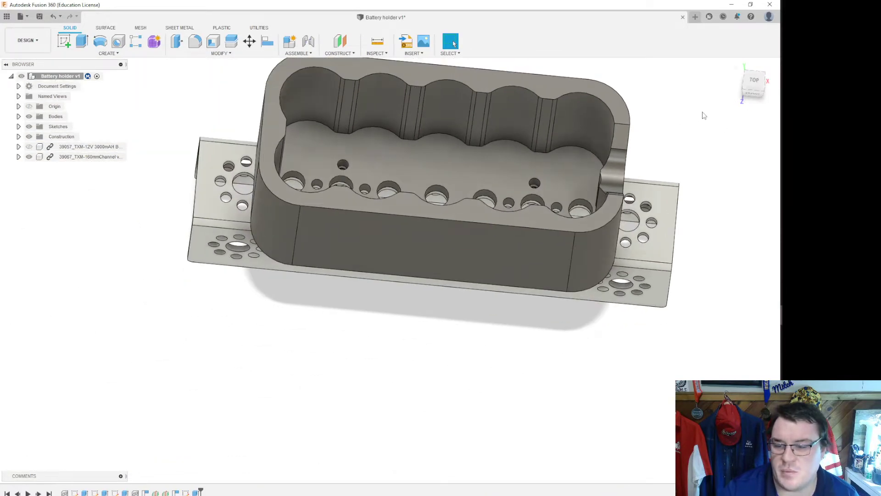
{"action": "left_click", "coordinate": [29, 156]}
{"action": "mouse_move", "coordinate": [390, 269]}
{"action": "middle_mouse_down", "text": "shift"}
{"action": "mouse_move", "coordinate": [418, 211]}
{"action": "mouse_move", "coordinate": [251, 390]}
{"action": "middle_mouse_up", "text": "shift"}
{"action": "scroll", "coordinate": [251, 391], "scroll_direction": "up", "scroll_amount": 5}
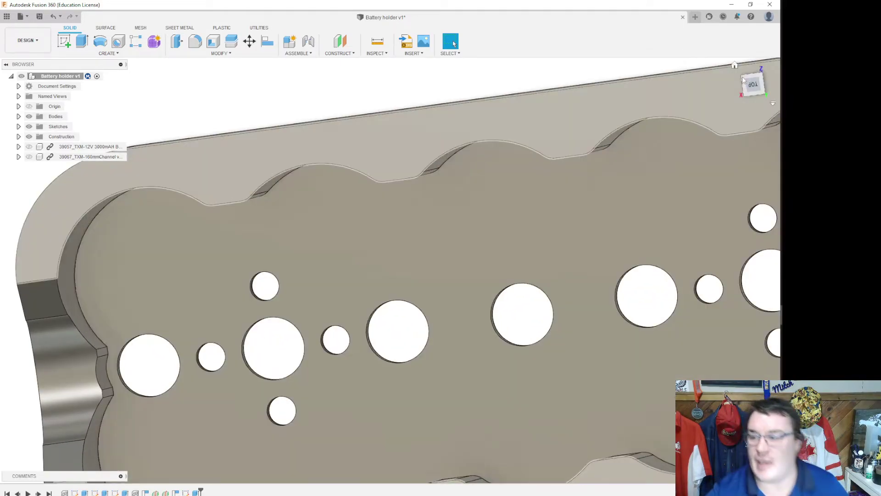
{"action": "left_click_drag", "start_coordinate": [743, 76], "coordinate": [756, 73]}
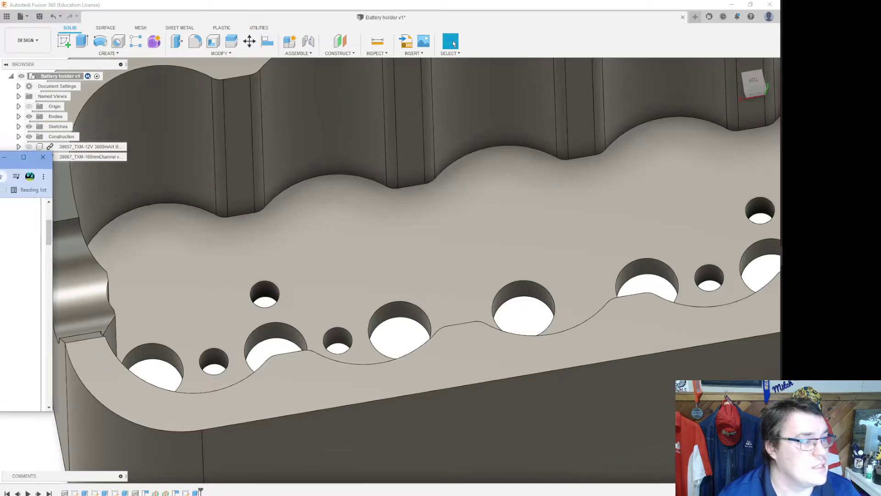
Step: Switch to the browser and look up the M3 head diameter and head height in the metric socket head cap screw table
{"action": "key", "text": "alt+Tab"}
{"action": "scroll", "coordinate": [375, 254], "scroll_direction": "down", "scroll_amount": 2}
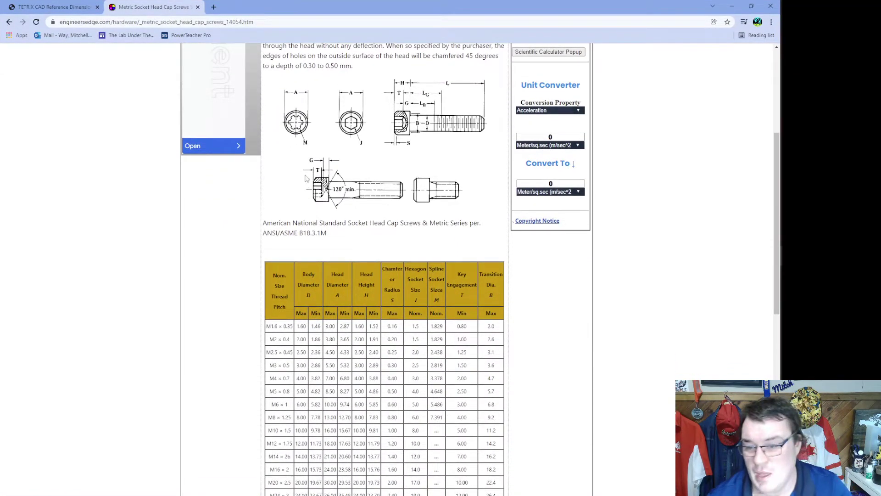
{"action": "scroll", "coordinate": [305, 184], "scroll_direction": "down", "scroll_amount": 3}
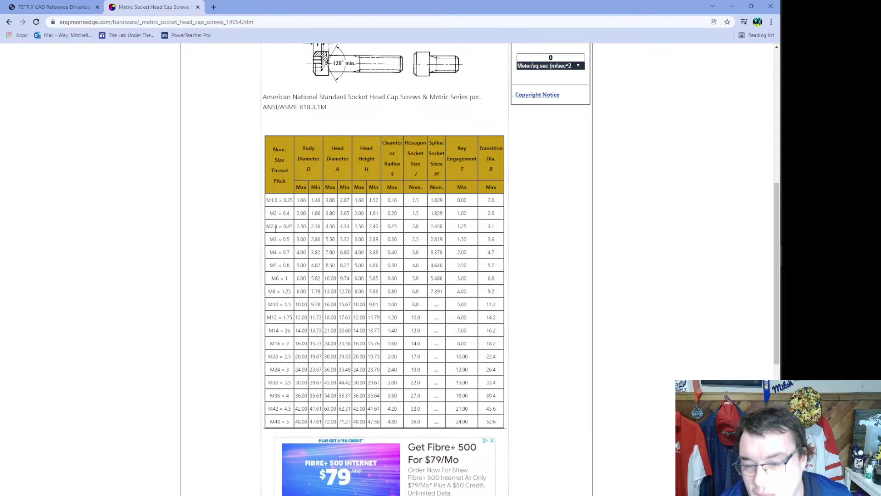
{"action": "scroll", "coordinate": [306, 205], "scroll_direction": "up", "scroll_amount": 3}
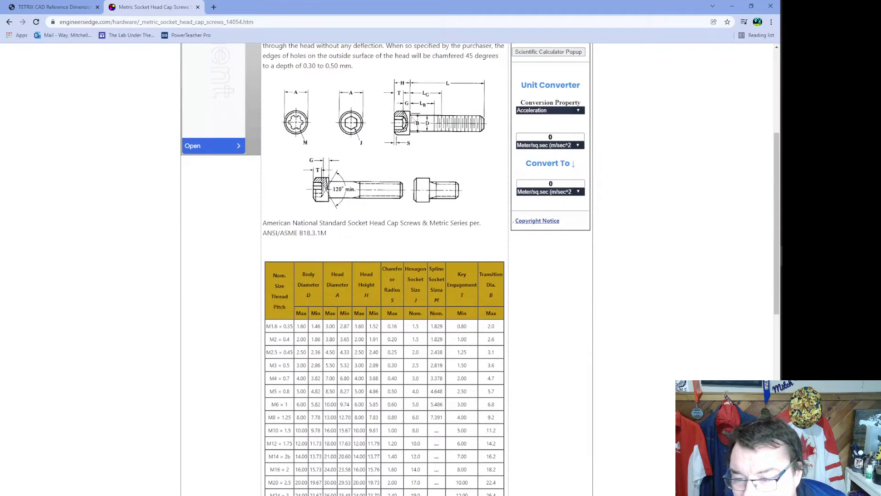
{"action": "scroll", "coordinate": [331, 276], "scroll_direction": "down", "scroll_amount": 1}
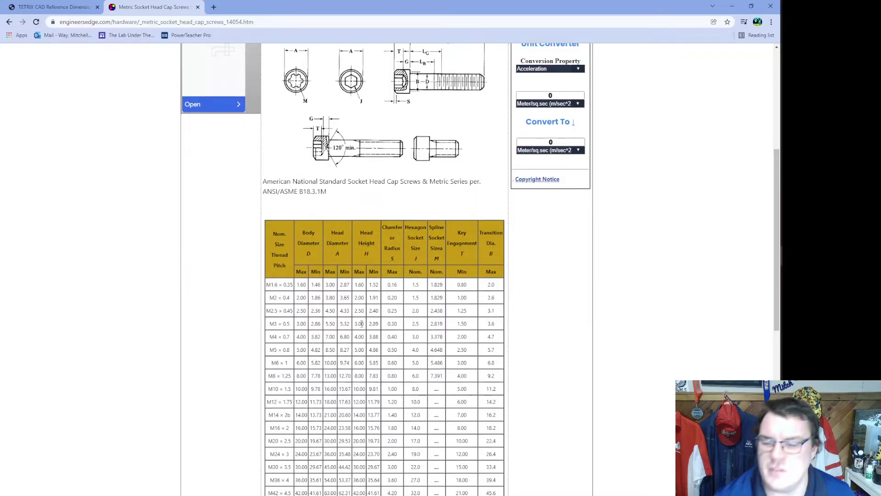
{"action": "scroll", "coordinate": [361, 324], "scroll_direction": "up", "scroll_amount": 1}
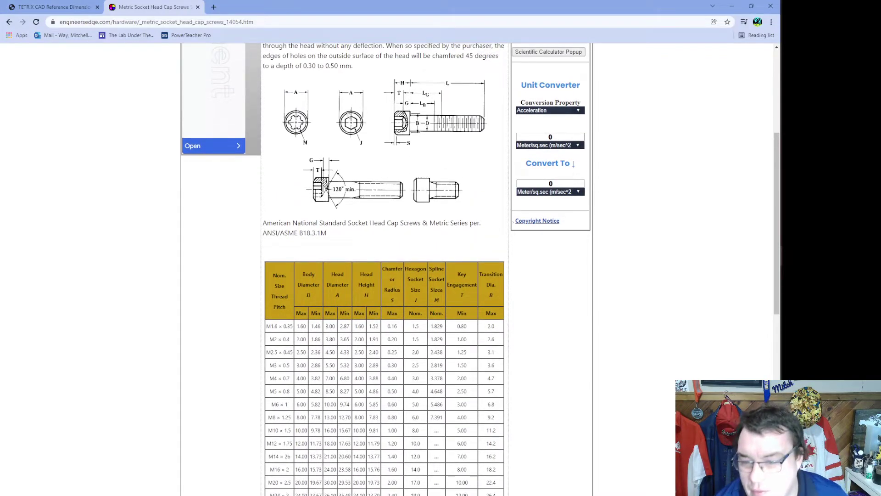
{"action": "scroll", "coordinate": [322, 302], "scroll_direction": "down", "scroll_amount": 1}
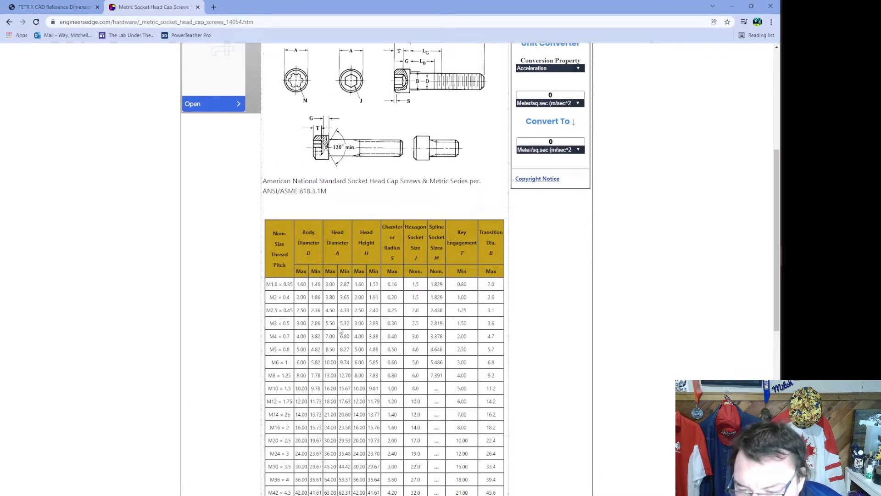
{"action": "left_click", "coordinate": [731, 6]}
Step: Create a new sketch on the inner floor face of the battery holder
{"action": "scroll", "coordinate": [315, 234], "scroll_direction": "up", "scroll_amount": 2}
{"action": "scroll", "coordinate": [315, 233], "scroll_direction": "down", "scroll_amount": 3}
{"action": "left_click", "coordinate": [63, 41]}
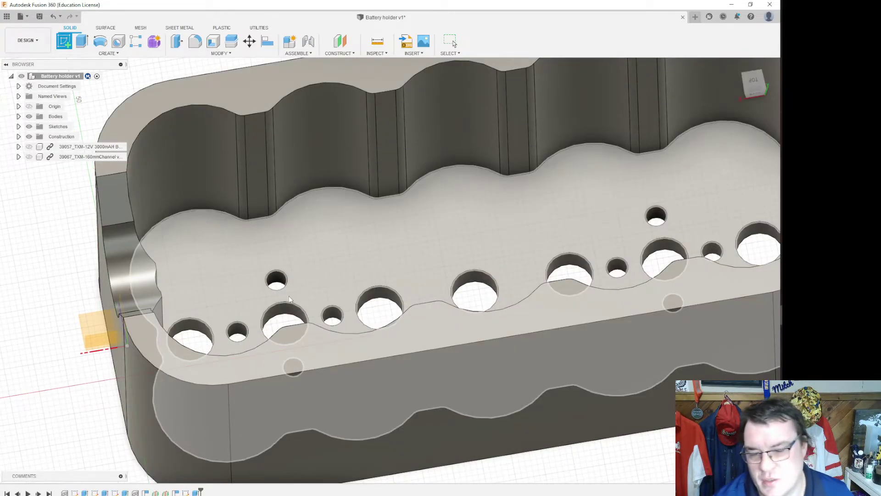
{"action": "left_click", "coordinate": [313, 285]}
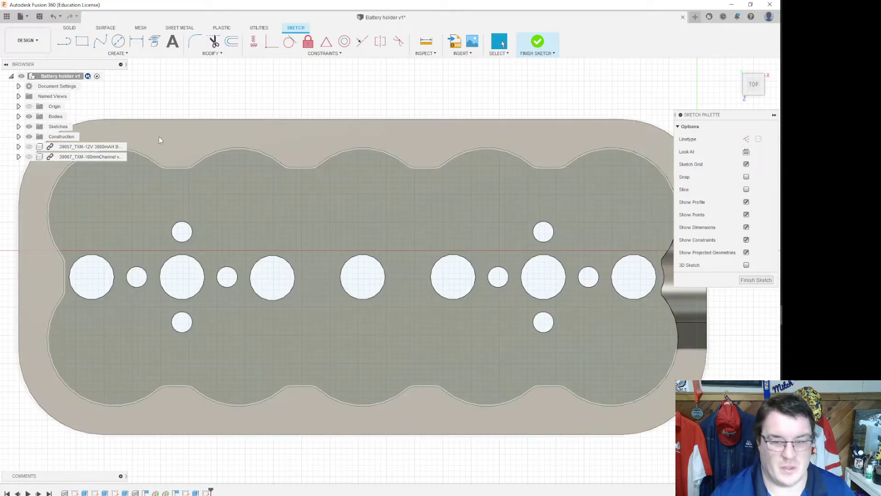
Step: Sketch an 8 mm diameter circle concentric with the upper small hole of the left hole group, rechecking the screw-head table in the browser
{"action": "left_click", "coordinate": [119, 42]}
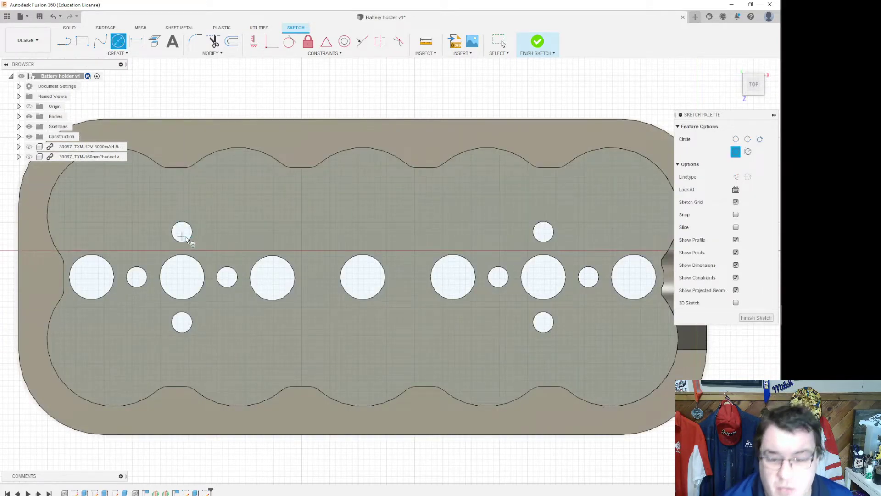
{"action": "left_click", "coordinate": [183, 234]}
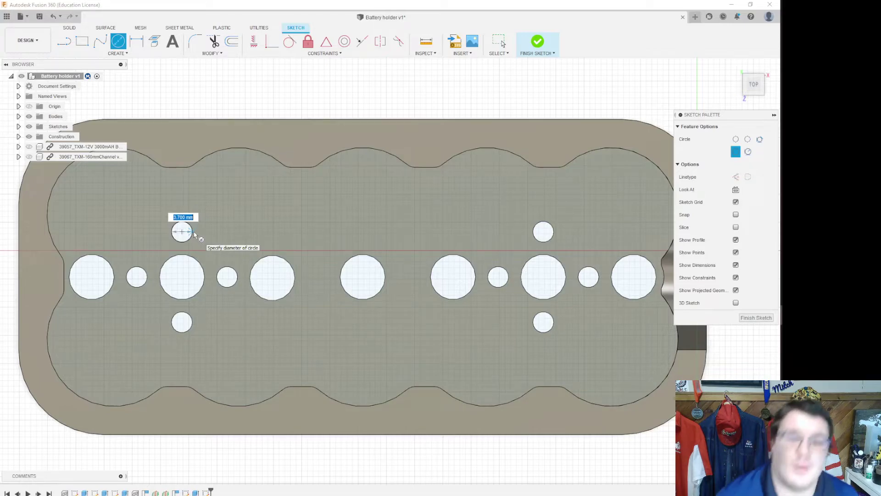
{"action": "left_click", "coordinate": [194, 233]}
{"action": "left_click", "coordinate": [182, 231]}
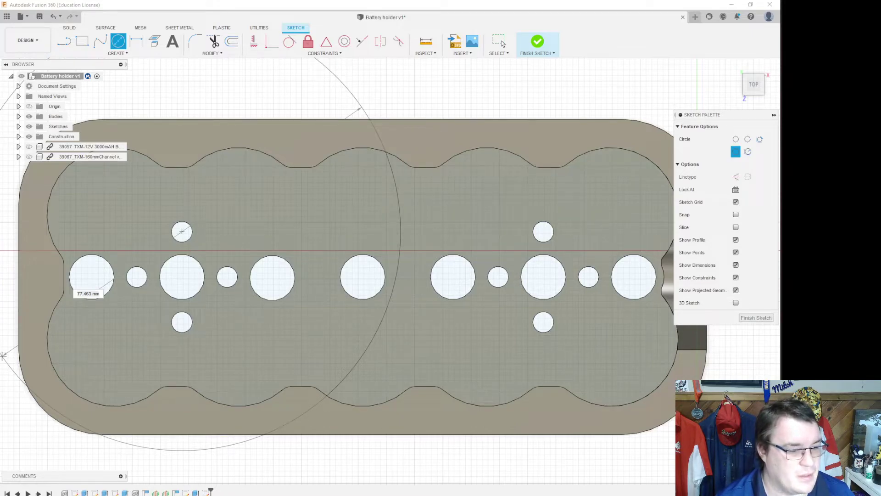
{"action": "key", "text": "alt+Tab"}
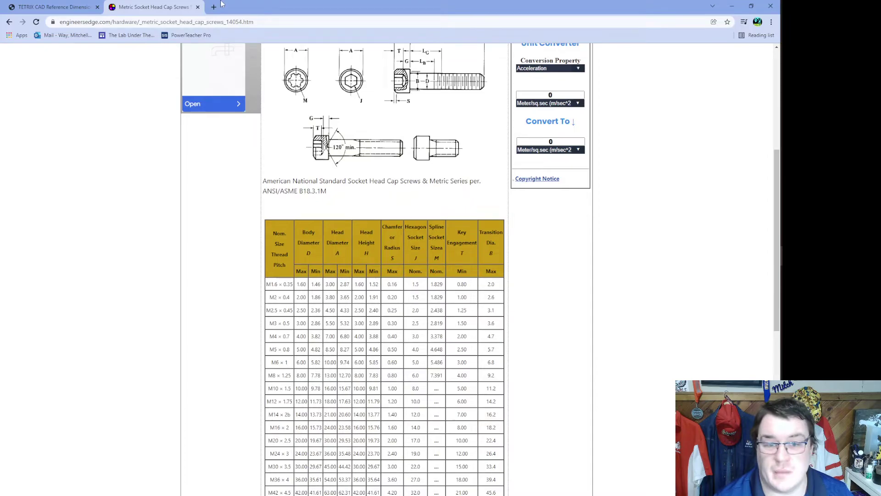
{"action": "key", "text": "alt+Tab"}
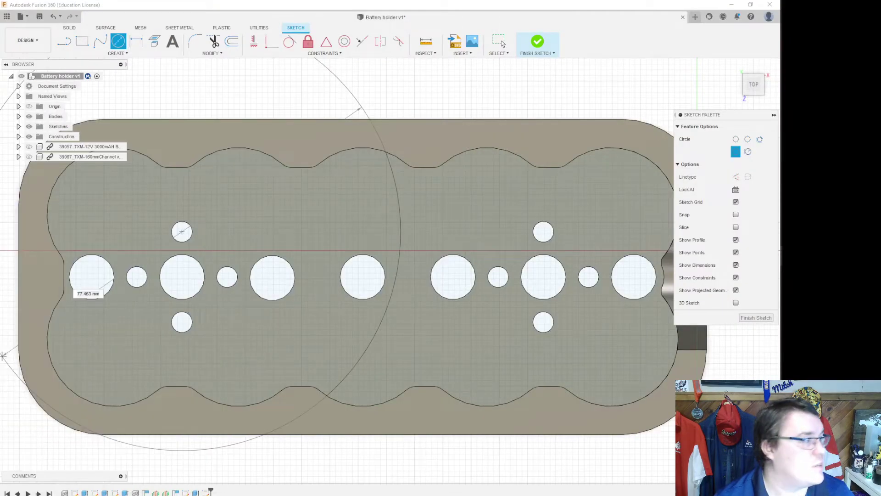
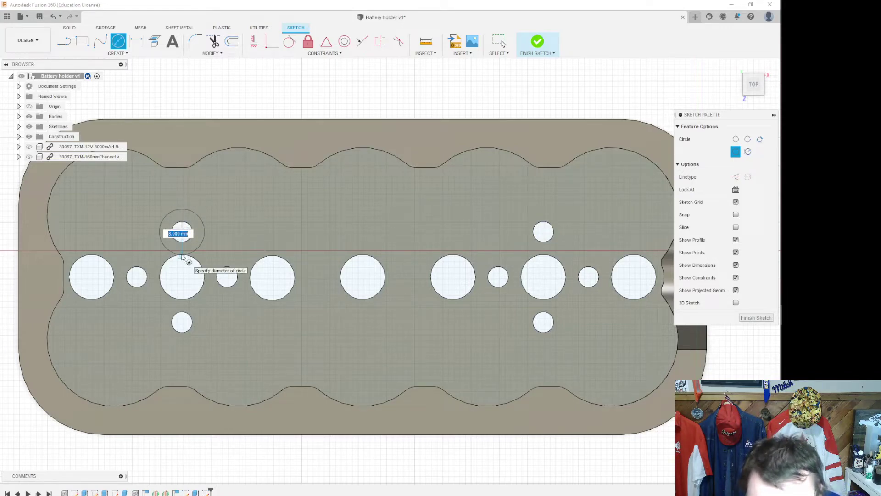
{"action": "left_click", "coordinate": [182, 255]}
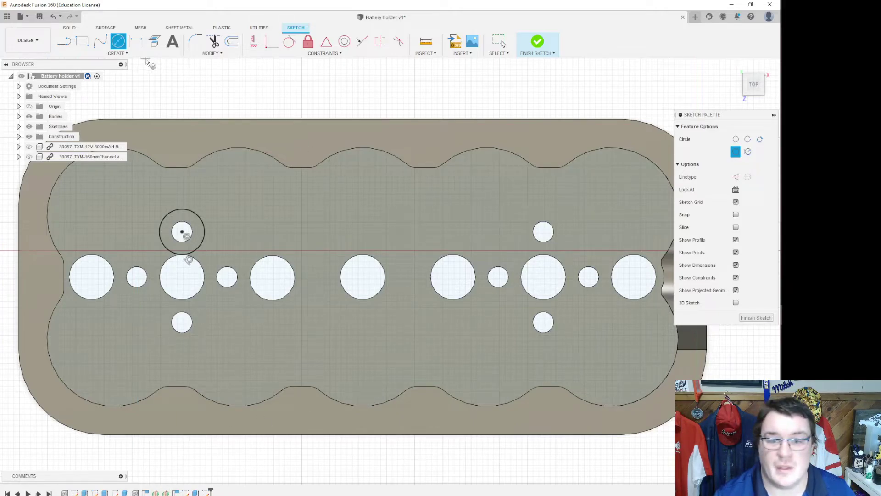
Step: Circular-pattern the 8 mm circle around the centre of the left group's large middle hole, full spacing, quantity 4
{"action": "left_click", "coordinate": [130, 56]}
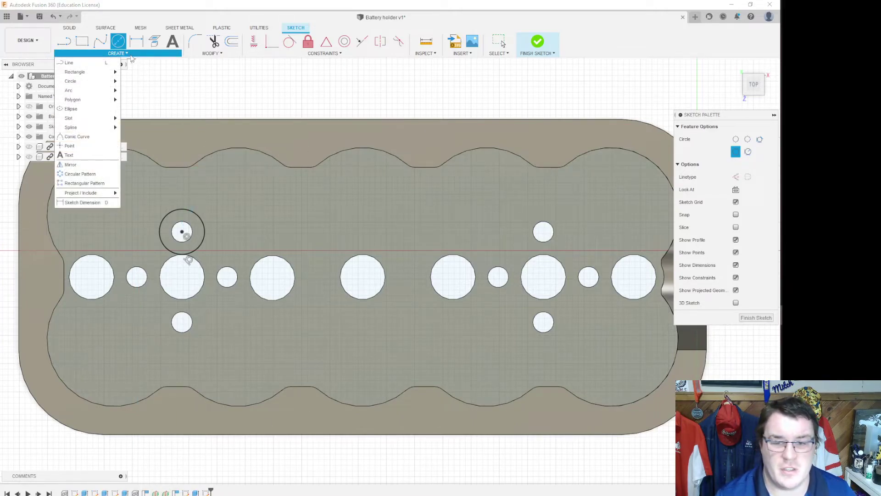
{"action": "left_click", "coordinate": [98, 176]}
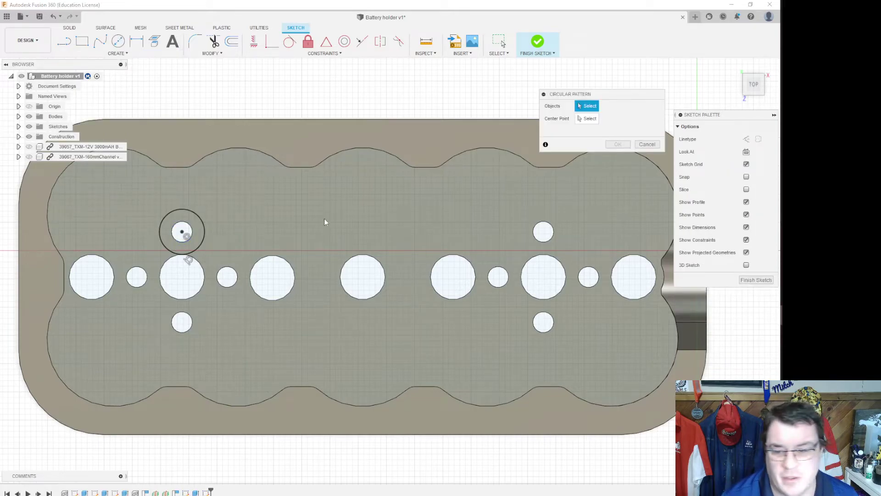
{"action": "left_click", "coordinate": [193, 250]}
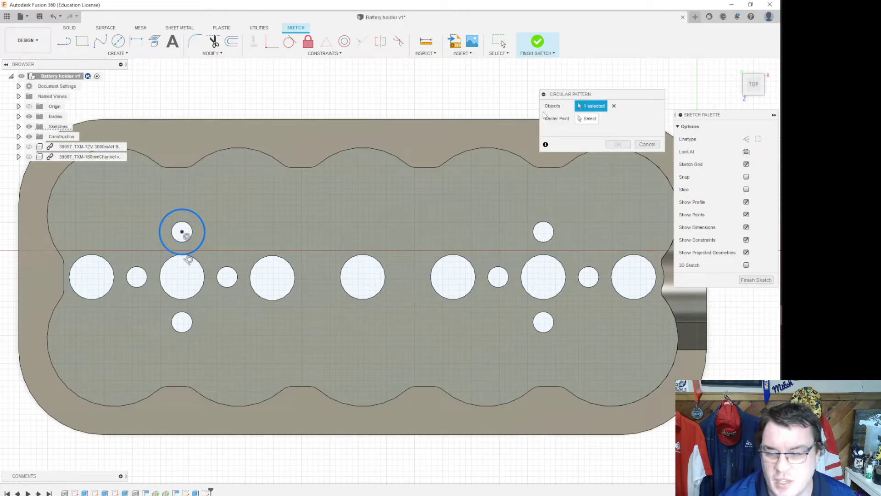
{"action": "left_click", "coordinate": [181, 277]}
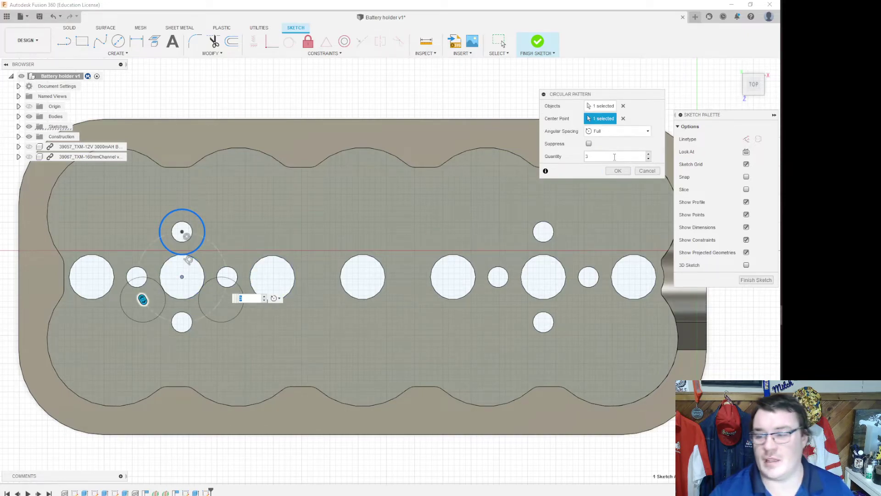
{"action": "left_click", "coordinate": [648, 154]}
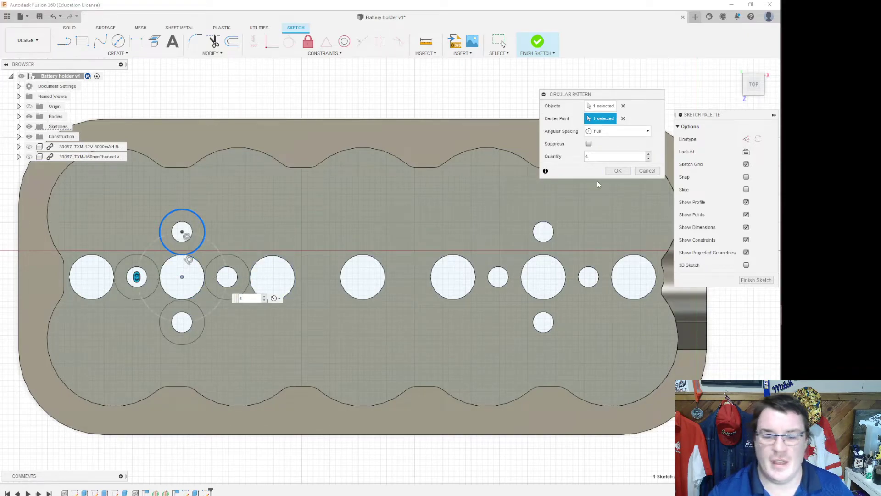
{"action": "left_click", "coordinate": [617, 171]}
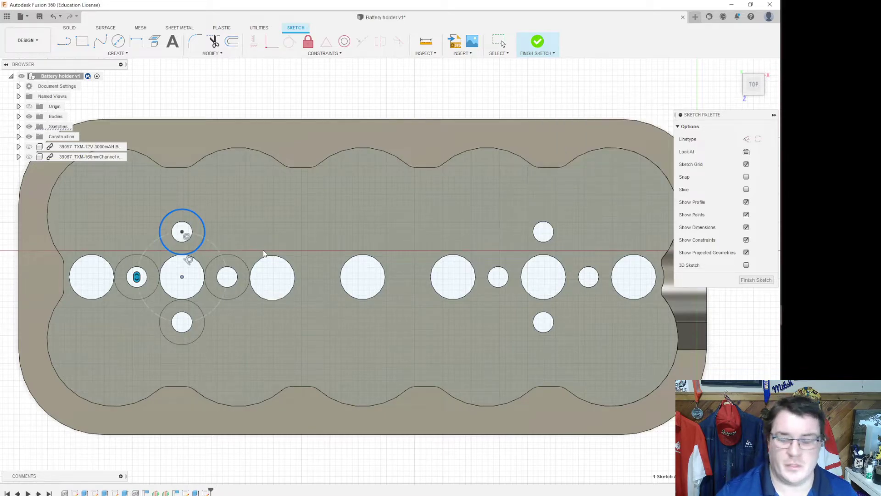
Step: Draw a vertical line about 10 mm long up from the centre of the middle large hole and make it a construction line
{"action": "left_click", "coordinate": [64, 42]}
{"action": "left_click", "coordinate": [363, 277]}
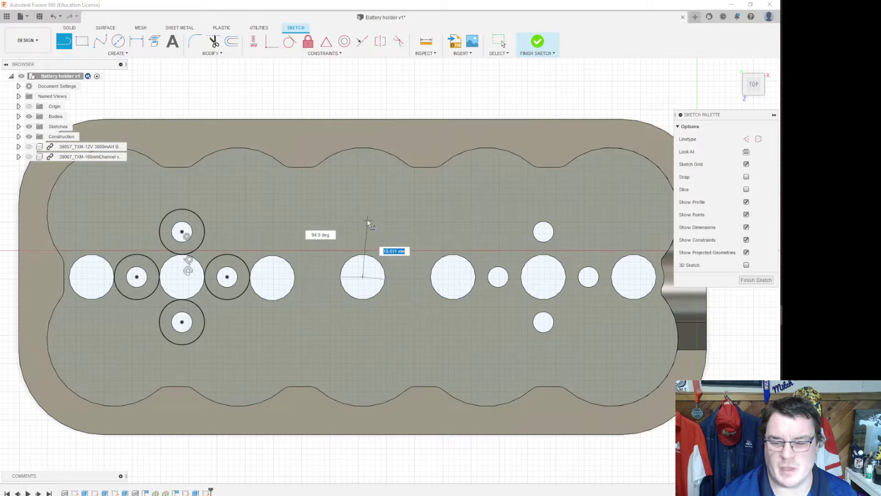
{"action": "left_click", "coordinate": [362, 219]}
{"action": "key", "text": "Escape"}
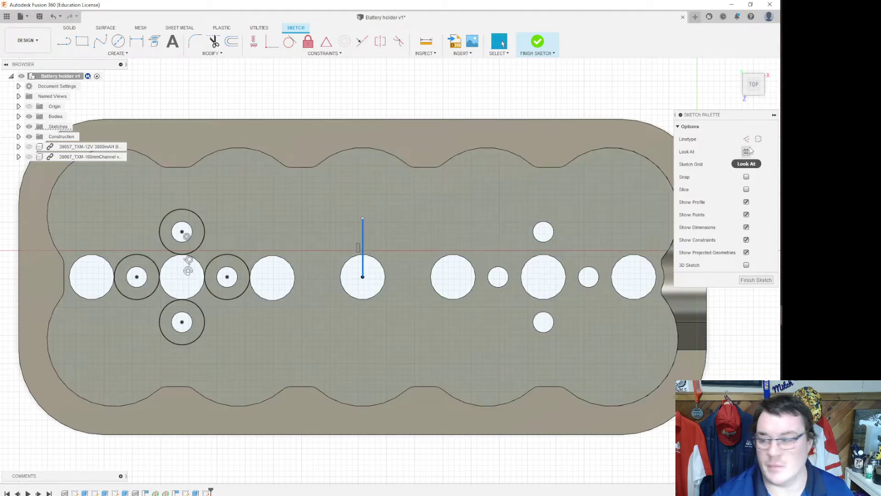
{"action": "left_click", "coordinate": [747, 139]}
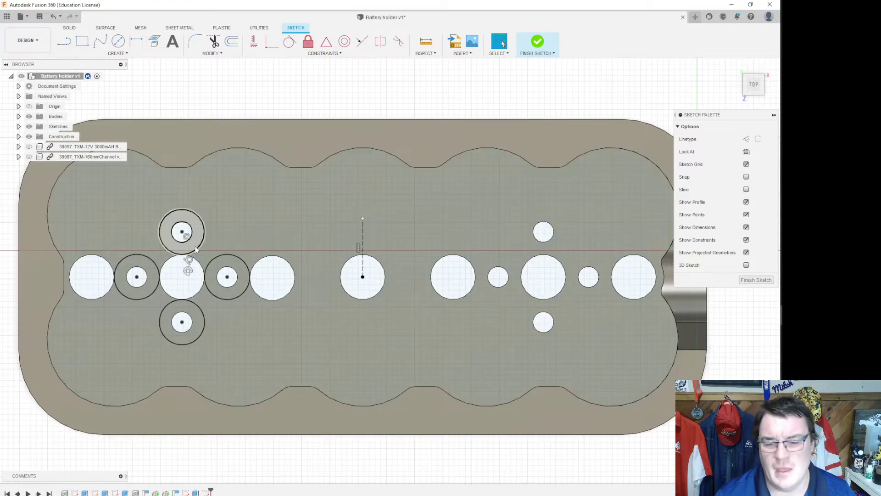
Step: Mirror the four screw-head circles across the vertical construction line onto the right hole group and finish the sketch
{"action": "left_click", "coordinate": [142, 55]}
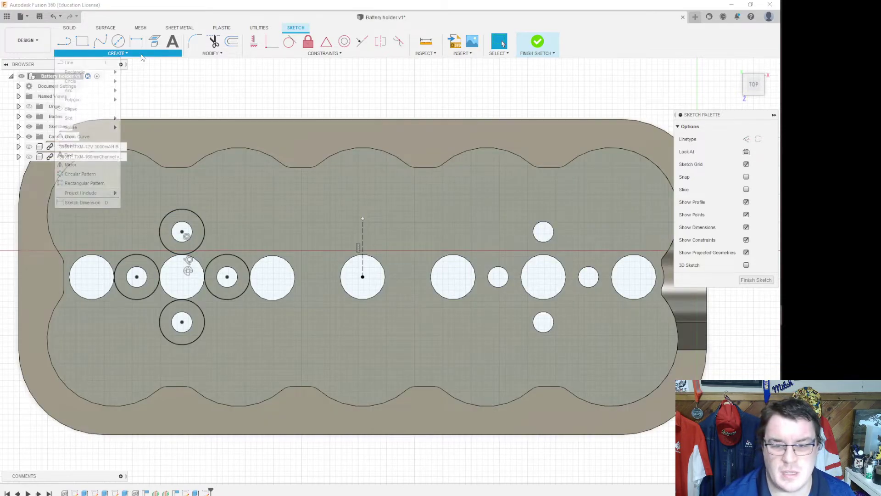
{"action": "left_click", "coordinate": [85, 165]}
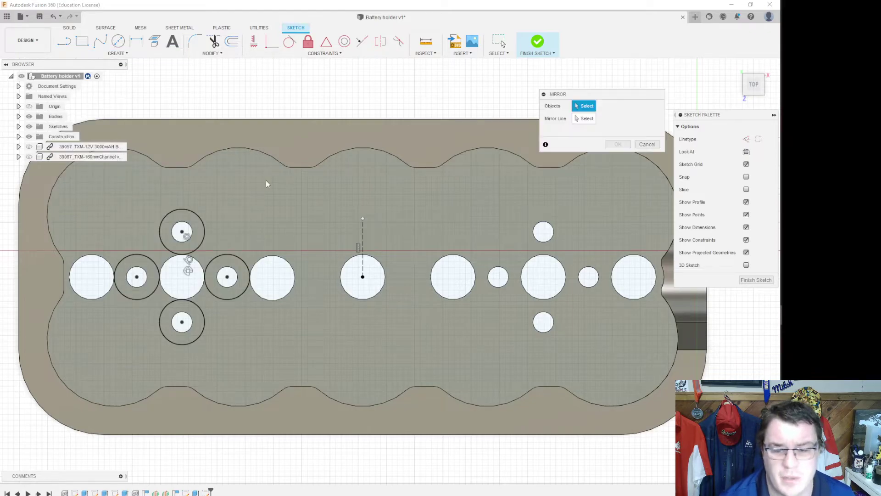
{"action": "left_click", "coordinate": [205, 238]}
{"action": "left_click", "coordinate": [209, 269]}
{"action": "left_click", "coordinate": [201, 312]}
{"action": "left_click", "coordinate": [154, 295]}
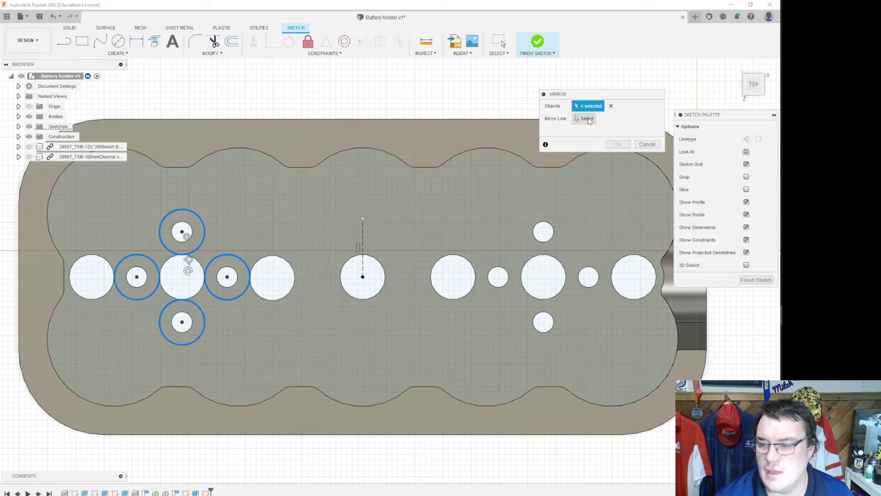
{"action": "left_click", "coordinate": [588, 119]}
{"action": "left_click", "coordinate": [362, 247]}
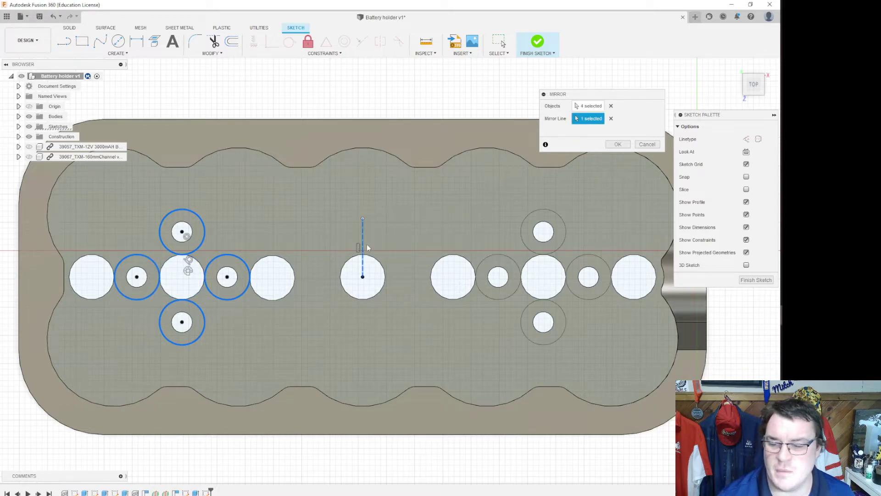
{"action": "left_click", "coordinate": [618, 144]}
{"action": "middle_click_drag", "start_coordinate": [427, 197], "coordinate": [420, 138], "text": "shift"}
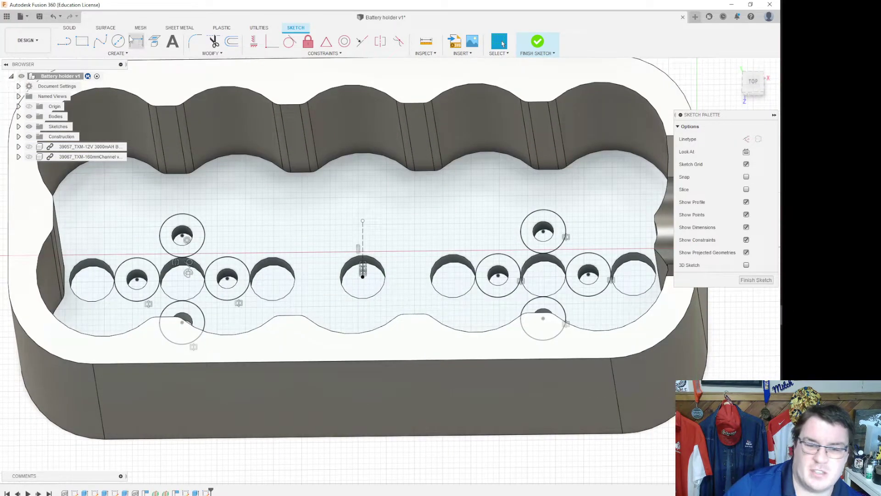
{"action": "left_click", "coordinate": [538, 44]}
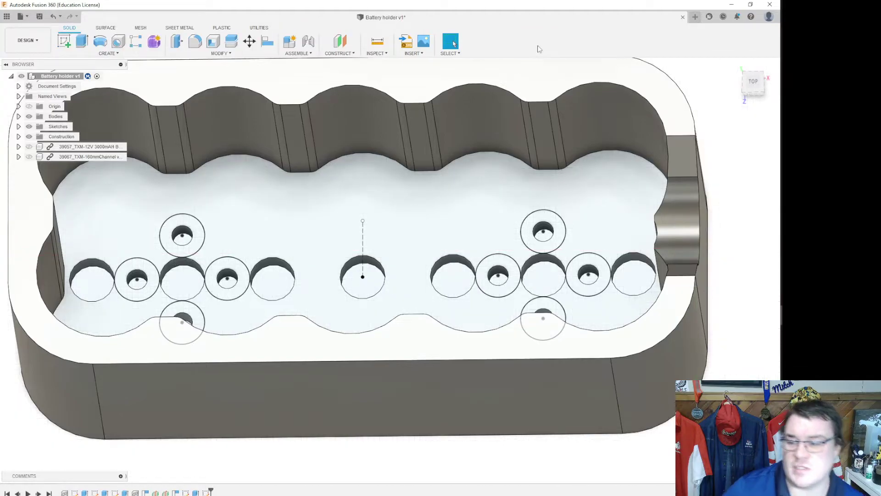
Step: Extrude the eight ring profiles around the small holes by -3 mm as a cut into the holder's floor
{"action": "left_click", "coordinate": [85, 44]}
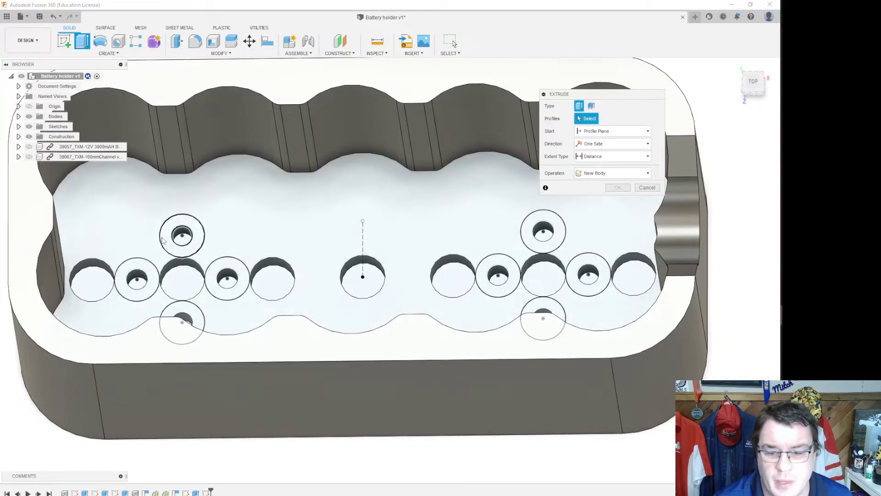
{"action": "left_click", "coordinate": [166, 242]}
{"action": "left_click", "coordinate": [126, 288]}
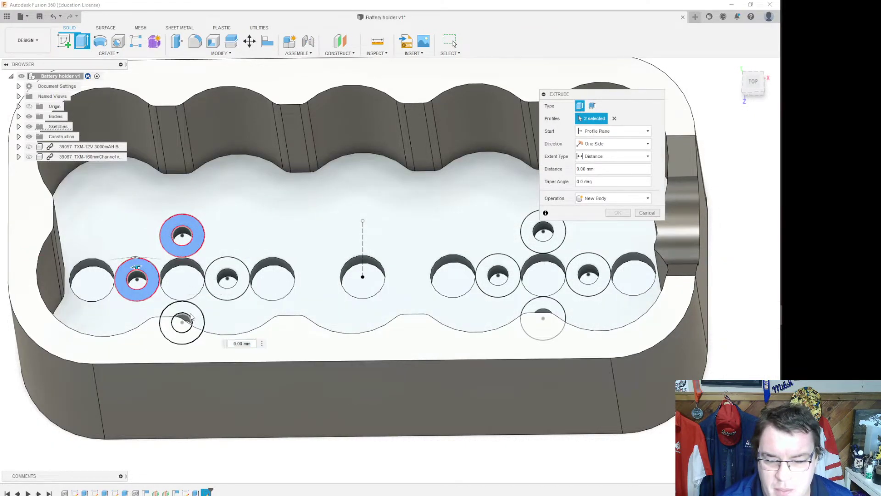
{"action": "left_click", "coordinate": [192, 332]}
{"action": "left_click", "coordinate": [216, 284]}
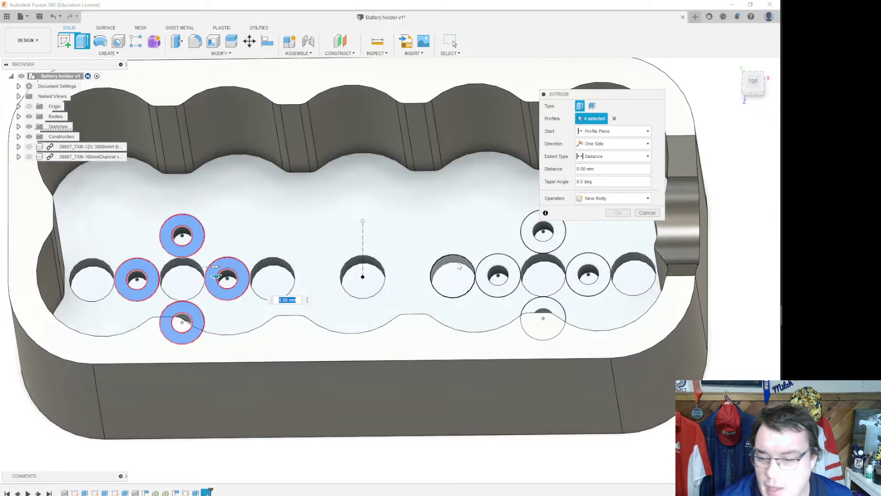
{"action": "left_click", "coordinate": [484, 270]}
{"action": "left_click", "coordinate": [535, 243]}
{"action": "left_click", "coordinate": [573, 273]}
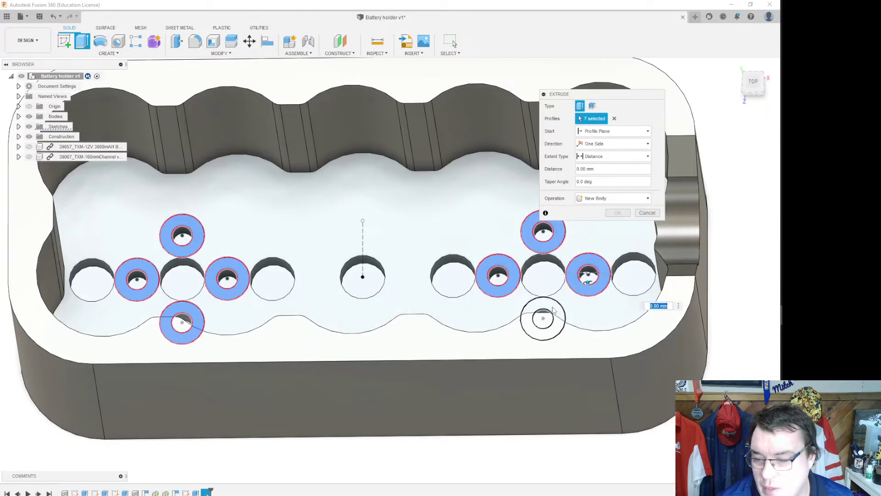
{"action": "left_click", "coordinate": [533, 327]}
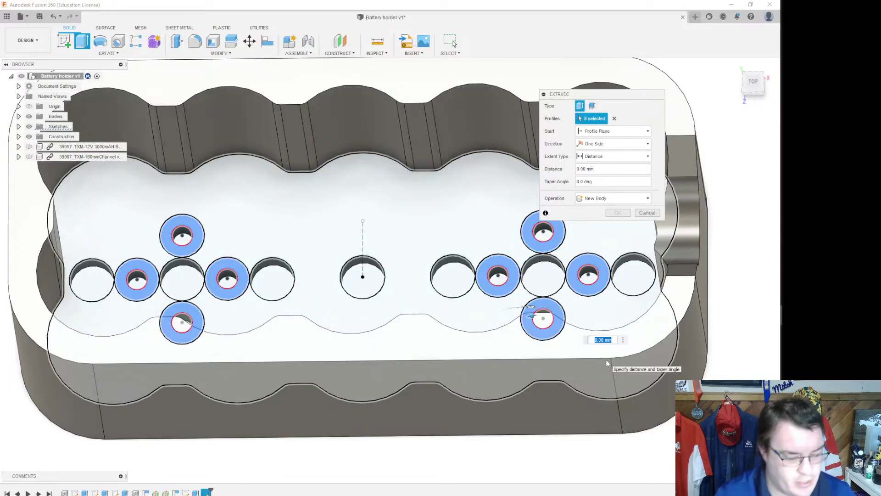
{"action": "type", "text": "-3"}
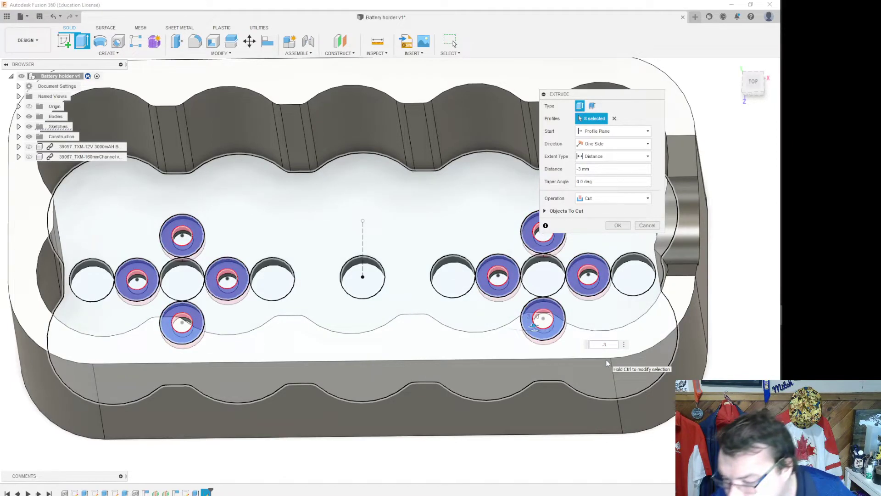
{"action": "key", "text": "Return"}
Step: Check the screw-head recesses and create a new sketch on the holder's flat front outer face
{"action": "mouse_move", "coordinate": [389, 271]}
{"action": "middle_mouse_down", "text": "shift"}
{"action": "mouse_move", "coordinate": [391, 216]}
{"action": "mouse_move", "coordinate": [390, 257]}
{"action": "mouse_move", "coordinate": [374, 202]}
{"action": "mouse_move", "coordinate": [374, 133]}
{"action": "mouse_move", "coordinate": [375, 257]}
{"action": "middle_mouse_up", "text": "shift"}
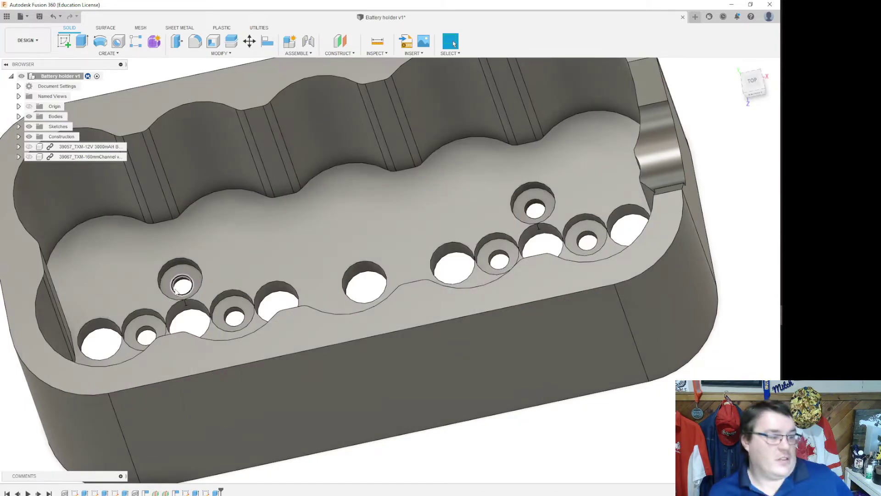
{"action": "scroll", "coordinate": [279, 246], "scroll_direction": "down", "scroll_amount": 3}
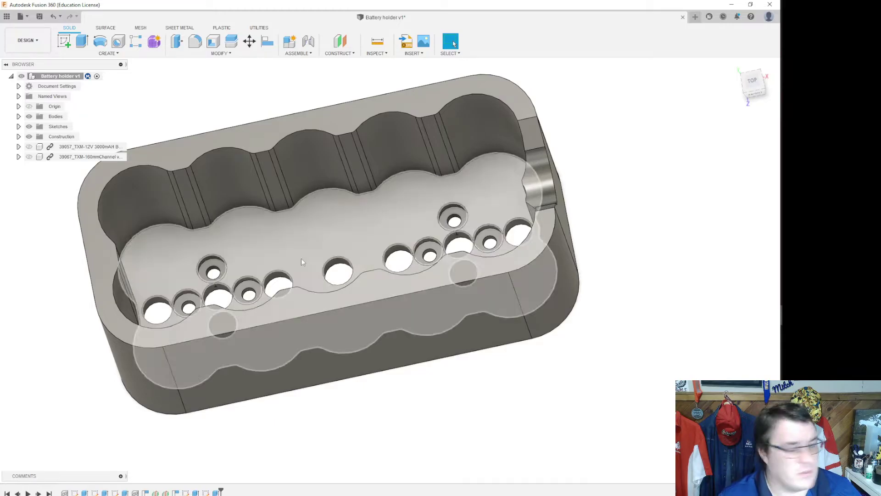
{"action": "left_click_drag", "start_coordinate": [745, 84], "coordinate": [755, 91]}
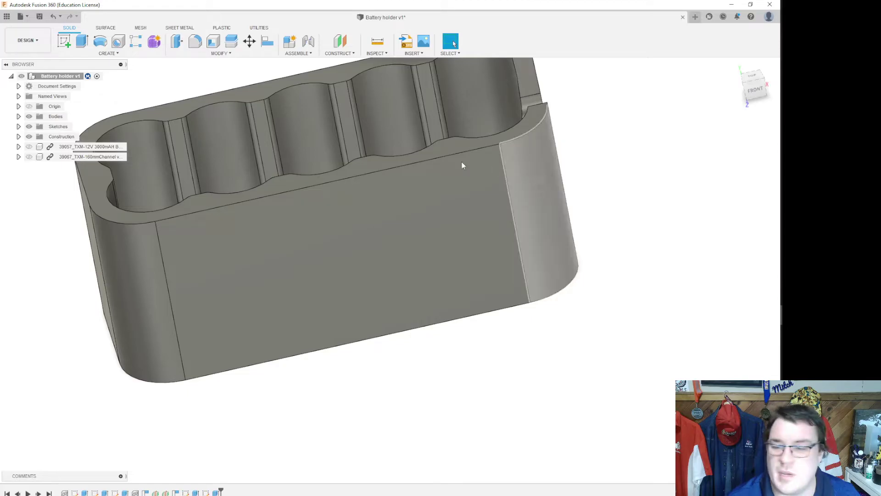
{"action": "left_click", "coordinate": [66, 43]}
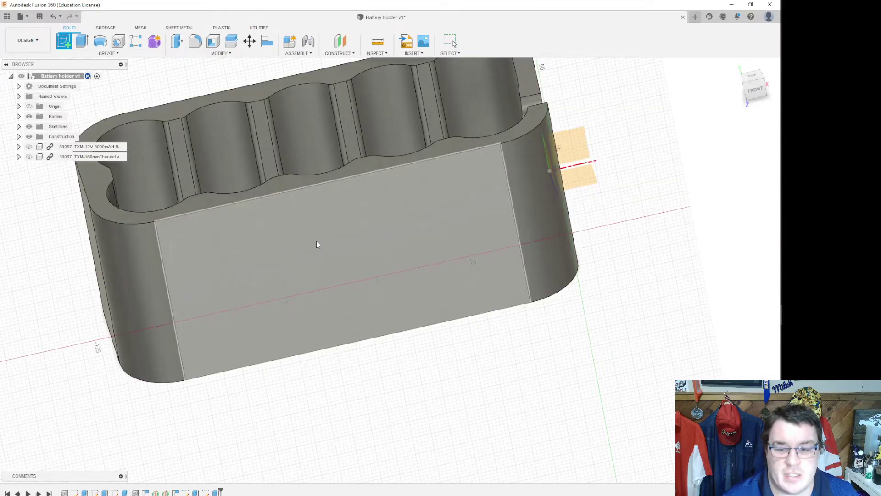
{"action": "left_click", "coordinate": [505, 237]}
{"action": "middle_click_drag", "start_coordinate": [368, 108], "coordinate": [356, 101]}
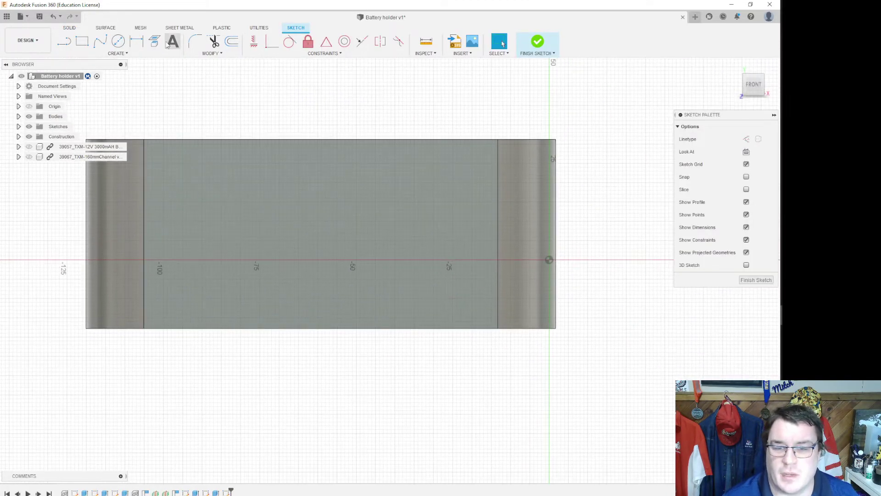
Step: Place a text frame across the middle of the front face and enter the text 14717
{"action": "left_click", "coordinate": [172, 41]}
{"action": "left_click", "coordinate": [212, 176]}
{"action": "left_click", "coordinate": [452, 252]}
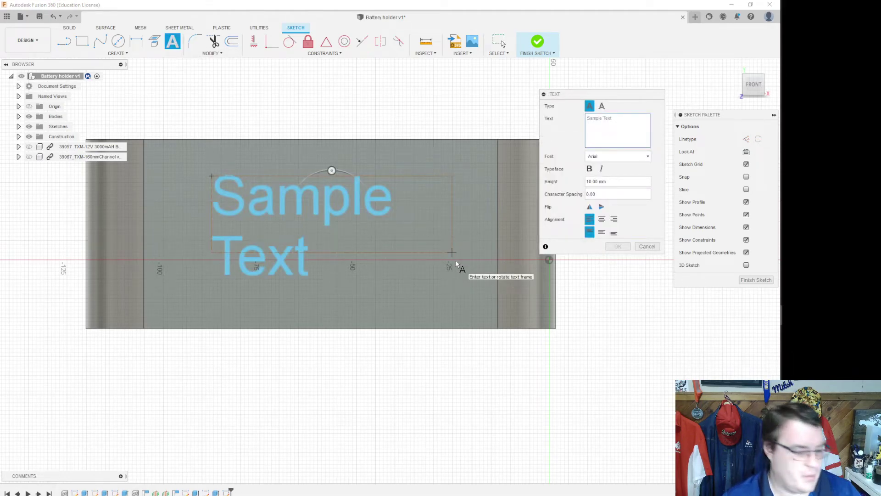
{"action": "type", "text": "14712"}
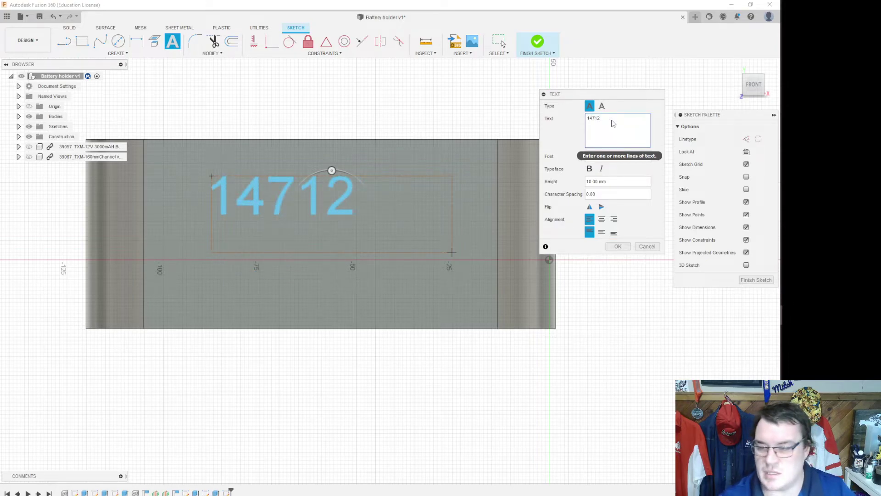
{"action": "key", "text": "BackSpace"}
{"action": "type", "text": "717"}
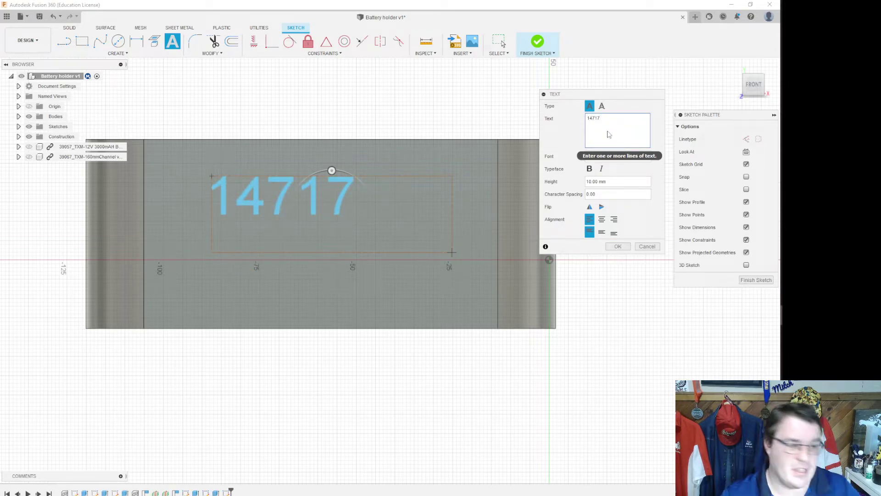
Step: Set the font of the 14717 text to Impact
{"action": "left_click", "coordinate": [617, 156]}
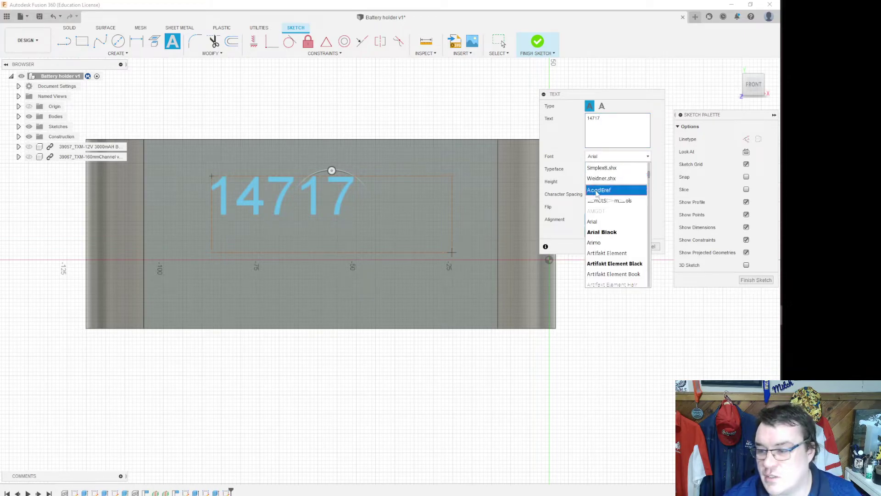
{"action": "scroll", "coordinate": [613, 221], "scroll_direction": "down", "scroll_amount": 10}
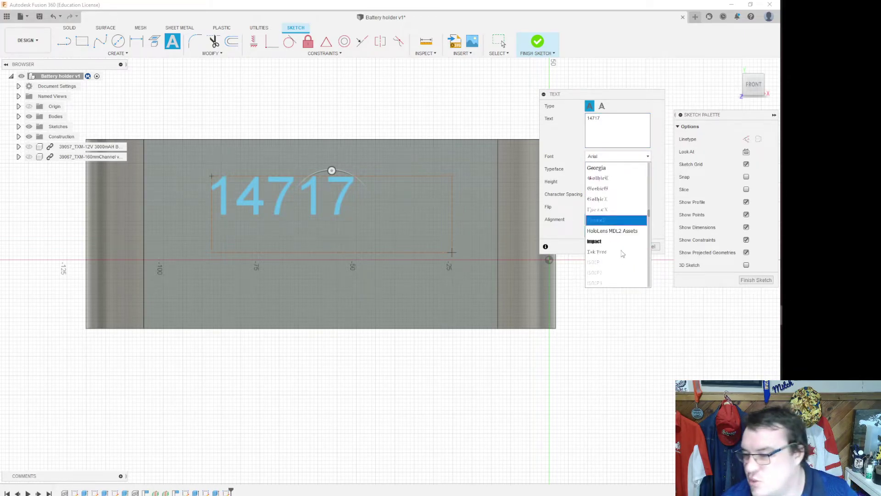
{"action": "left_click", "coordinate": [615, 242]}
{"action": "left_click", "coordinate": [618, 246]}
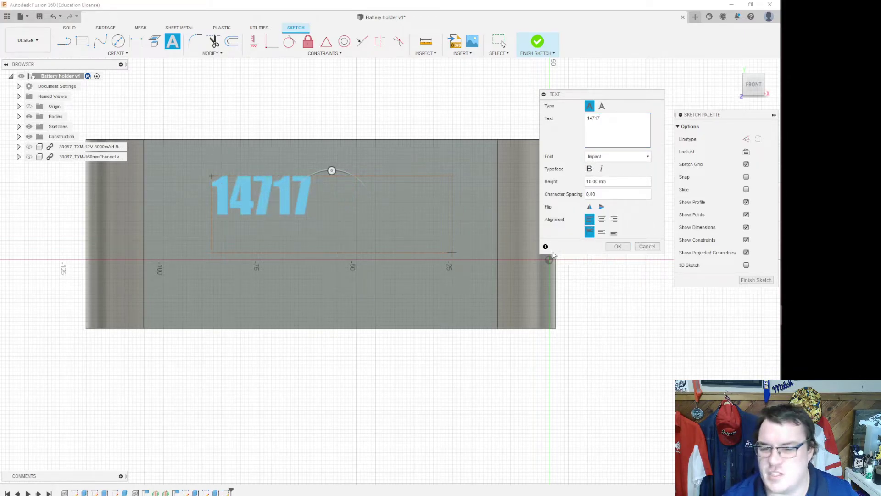
Step: Set the text height to 30 mm, move the text to the middle of the front face and finish the sketch
{"action": "left_click", "coordinate": [615, 182]}
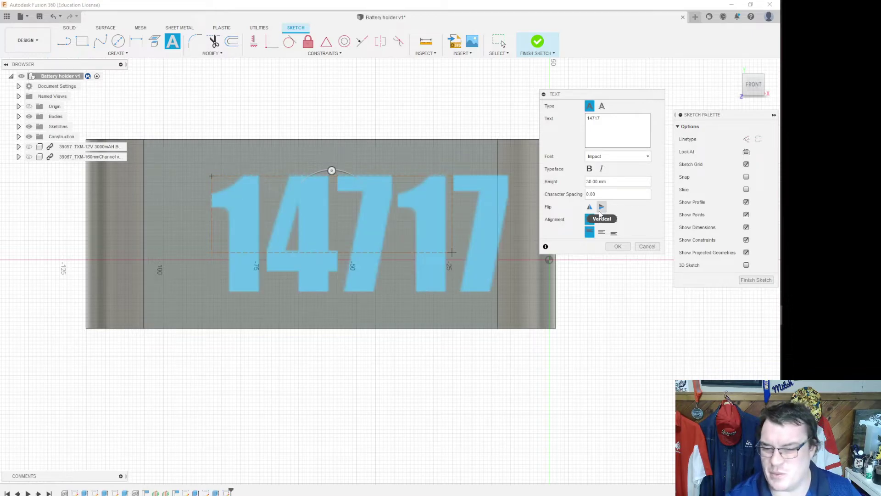
{"action": "left_click", "coordinate": [618, 247]}
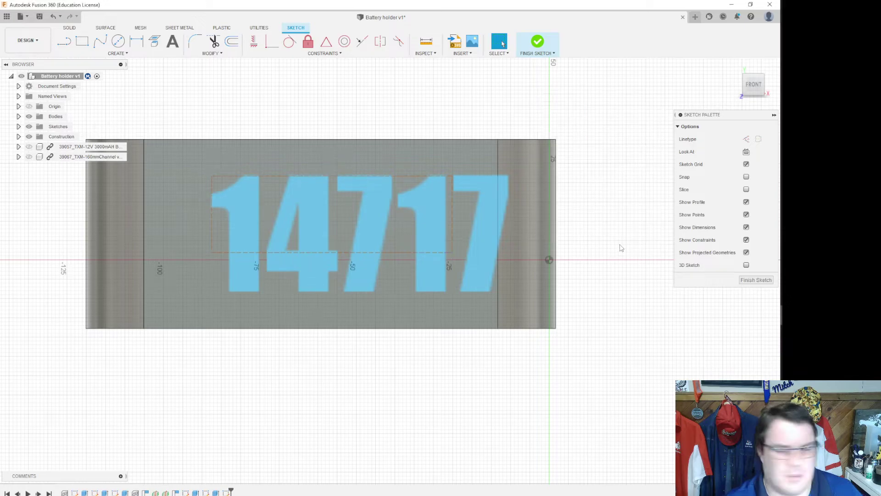
{"action": "left_click_drag", "start_coordinate": [368, 239], "coordinate": [329, 241]}
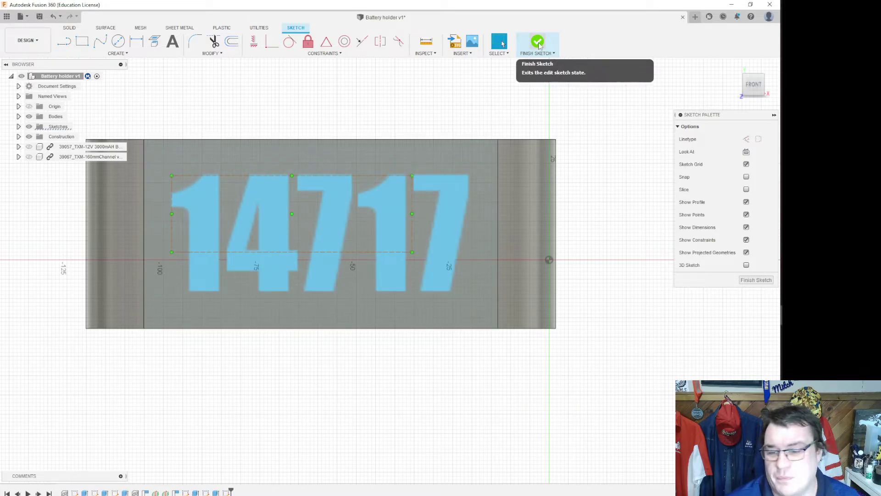
{"action": "left_click", "coordinate": [538, 44]}
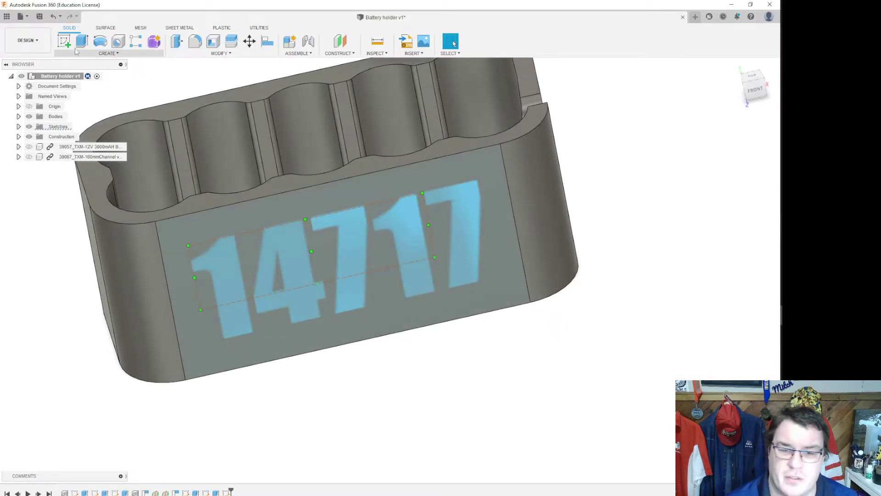
Step: Extrude the 14717 text as a cut through the front wall, using the To Object extent up to the flat inner rib face
{"action": "left_click", "coordinate": [82, 42]}
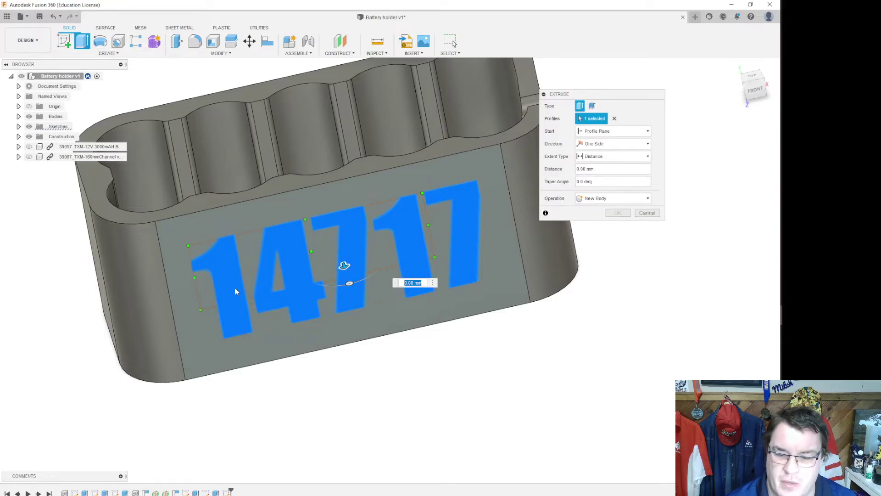
{"action": "left_click", "coordinate": [335, 268]}
{"action": "left_click", "coordinate": [345, 266]}
{"action": "left_click_drag", "start_coordinate": [340, 261], "coordinate": [323, 242]}
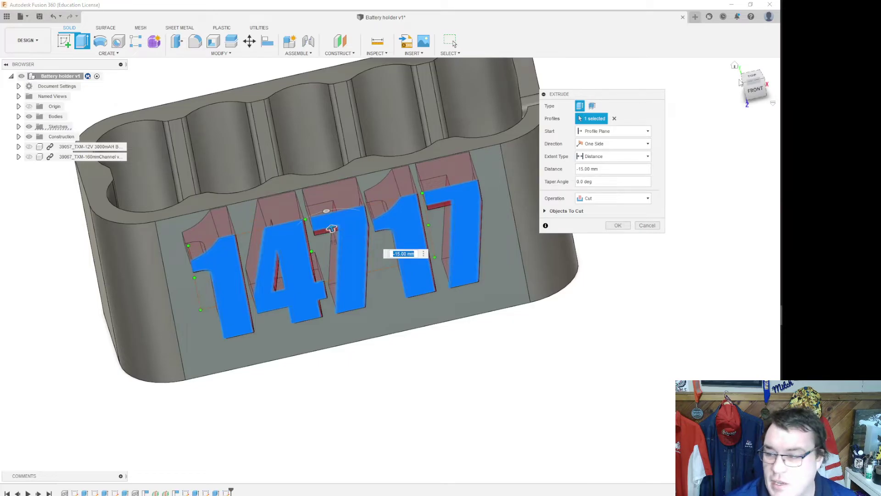
{"action": "left_click_drag", "start_coordinate": [755, 90], "coordinate": [755, 105]}
{"action": "scroll", "coordinate": [601, 280], "scroll_direction": "up", "scroll_amount": 4}
{"action": "left_click", "coordinate": [615, 156]}
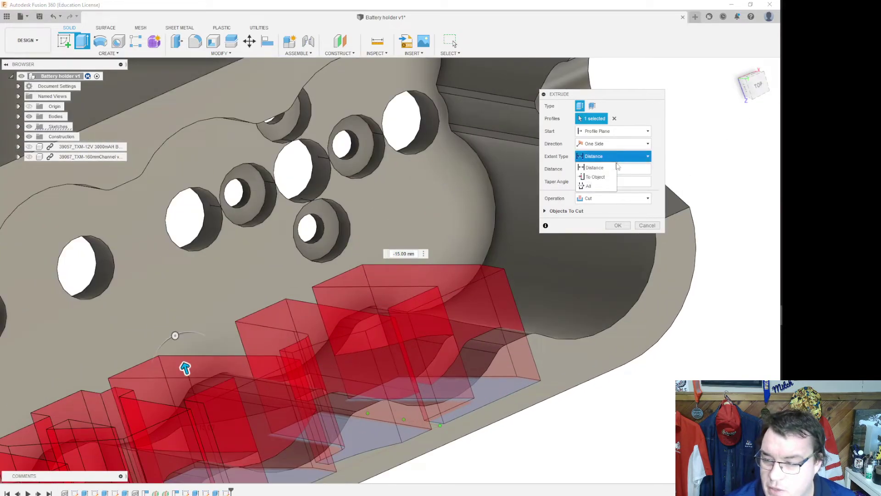
{"action": "left_click", "coordinate": [597, 165]}
{"action": "scroll", "coordinate": [458, 335], "scroll_direction": "down", "scroll_amount": 3}
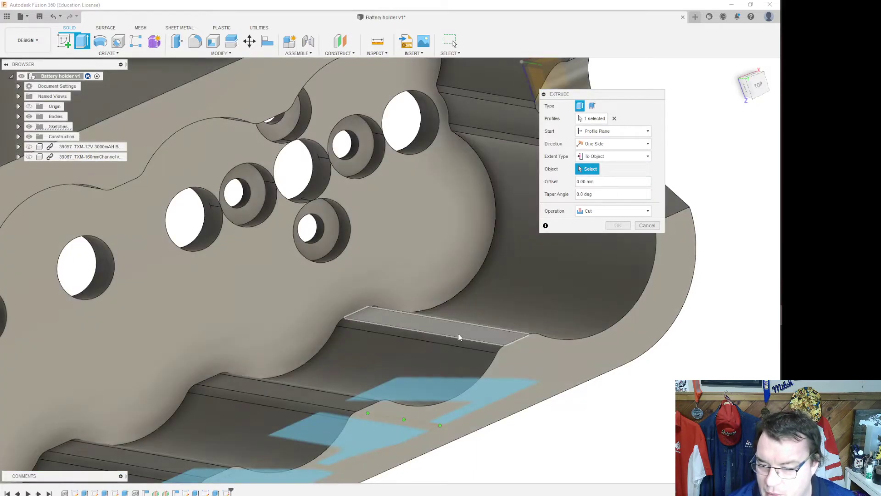
{"action": "left_click", "coordinate": [459, 333]}
{"action": "scroll", "coordinate": [513, 341], "scroll_direction": "down", "scroll_amount": 2}
{"action": "left_click", "coordinate": [618, 250]}
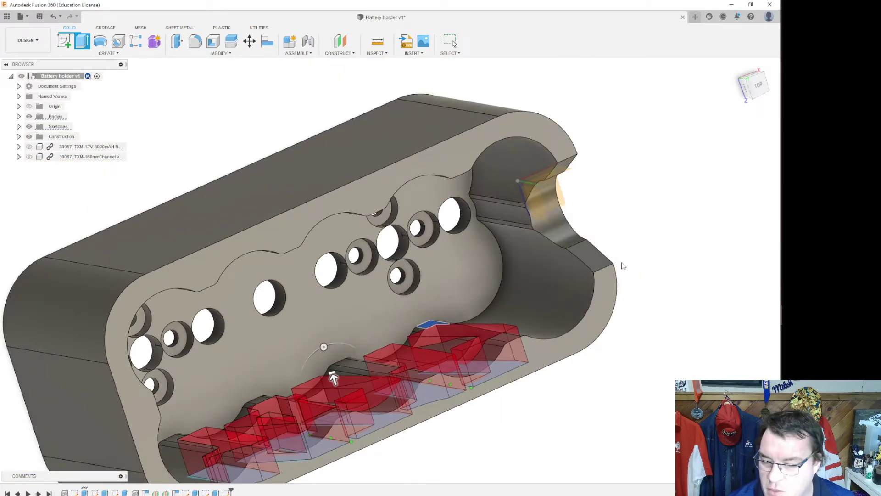
Step: Examine the cut digits on the front wall, especially the triangular island inside the 4
{"action": "middle_click_drag", "start_coordinate": [389, 270], "coordinate": [390, 151], "text": "shift"}
{"action": "scroll", "coordinate": [383, 350], "scroll_direction": "up", "scroll_amount": 2}
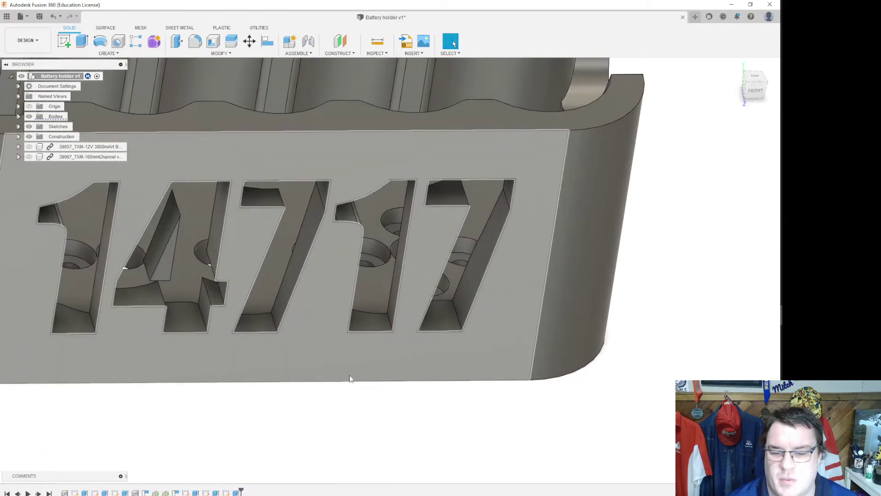
{"action": "left_click", "coordinate": [755, 88]}
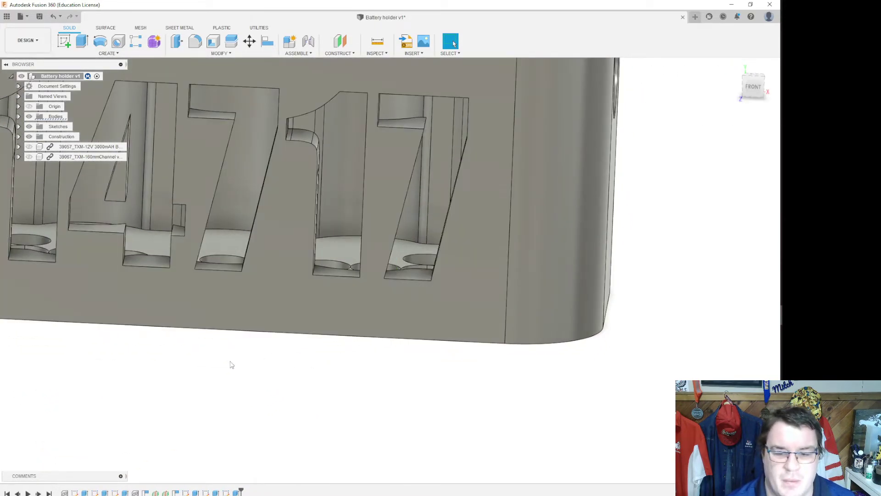
{"action": "scroll", "coordinate": [271, 294], "scroll_direction": "up", "scroll_amount": 5}
{"action": "scroll", "coordinate": [272, 275], "scroll_direction": "up", "scroll_amount": 2}
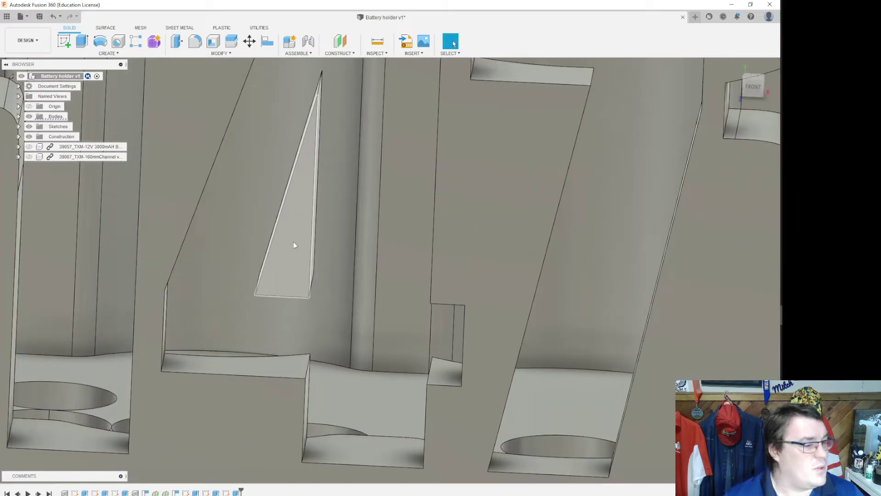
{"action": "scroll", "coordinate": [293, 241], "scroll_direction": "down", "scroll_amount": 4}
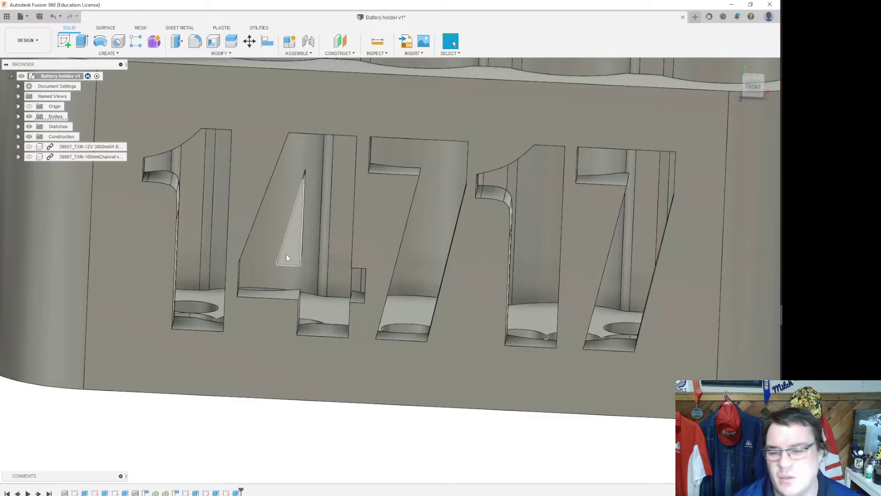
{"action": "scroll", "coordinate": [287, 255], "scroll_direction": "up", "scroll_amount": 3}
{"action": "left_click", "coordinate": [84, 44]}
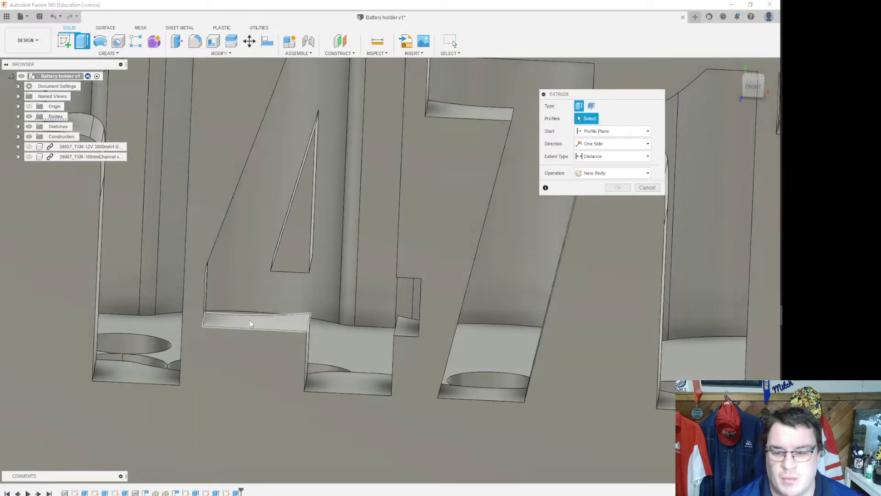
{"action": "left_click", "coordinate": [268, 346]}
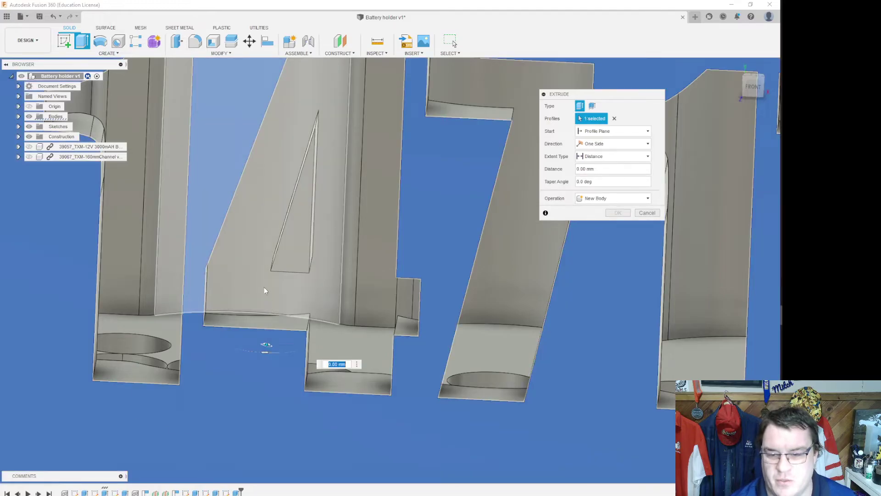
{"action": "left_click", "coordinate": [646, 211]}
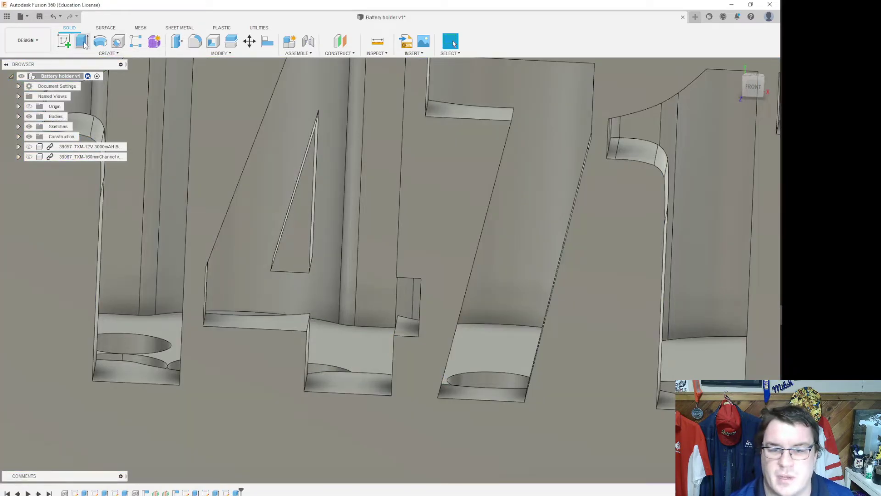
Step: Create a sketch on the front face and project the edges of the triangle inside the 4
{"action": "left_click", "coordinate": [65, 41]}
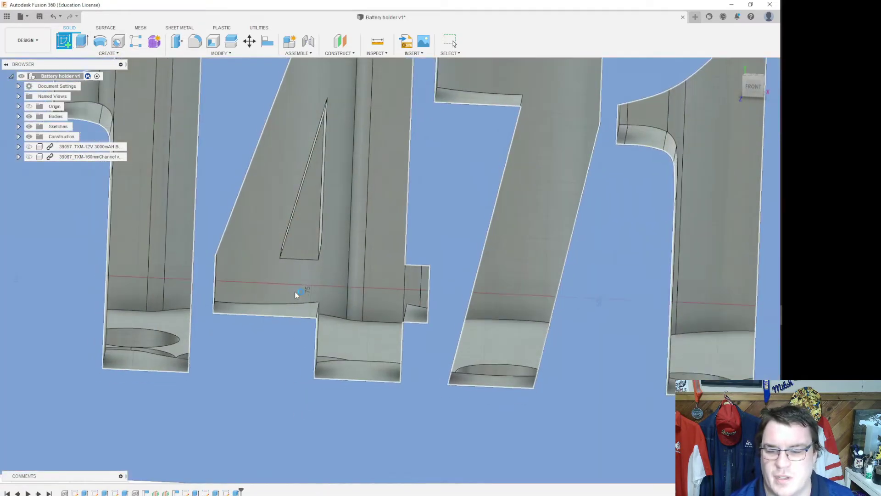
{"action": "left_click", "coordinate": [295, 292]}
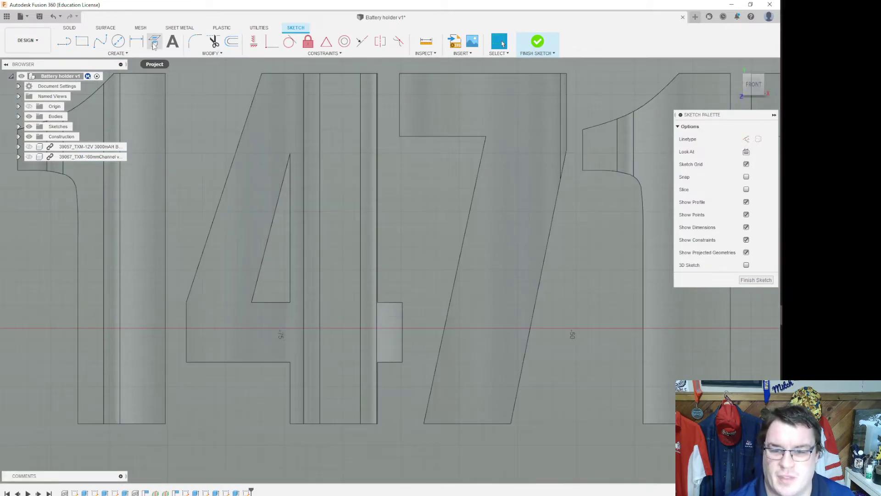
{"action": "left_click", "coordinate": [154, 45]}
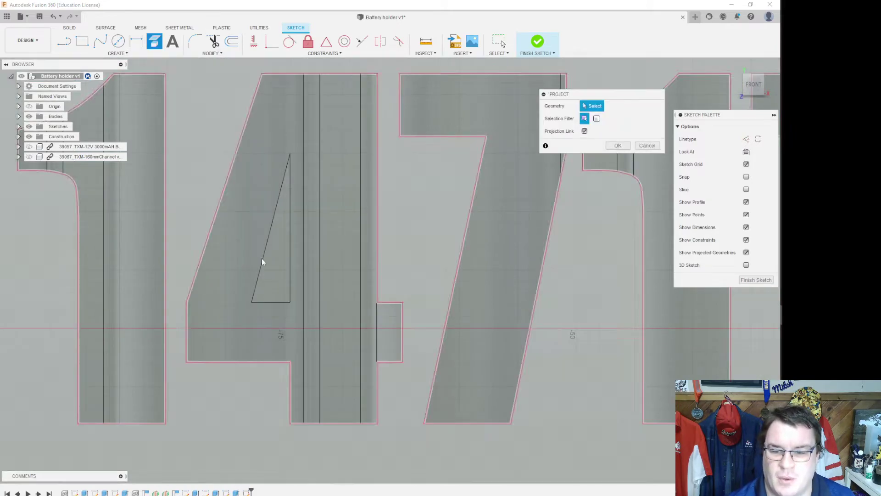
{"action": "left_click", "coordinate": [287, 270]}
{"action": "left_click", "coordinate": [624, 147]}
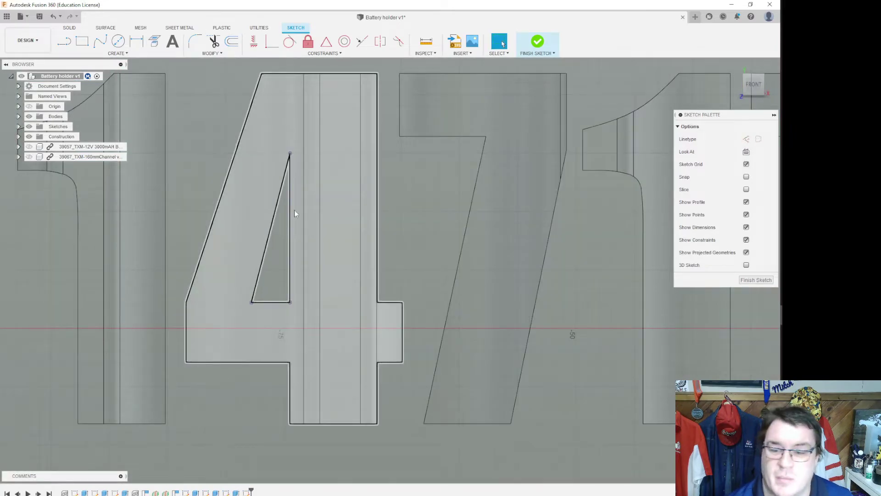
Step: Draw two vertical lines from the triangle's base down to the lower edge of the 4's crossbar and finish the sketch
{"action": "key", "text": "l"}
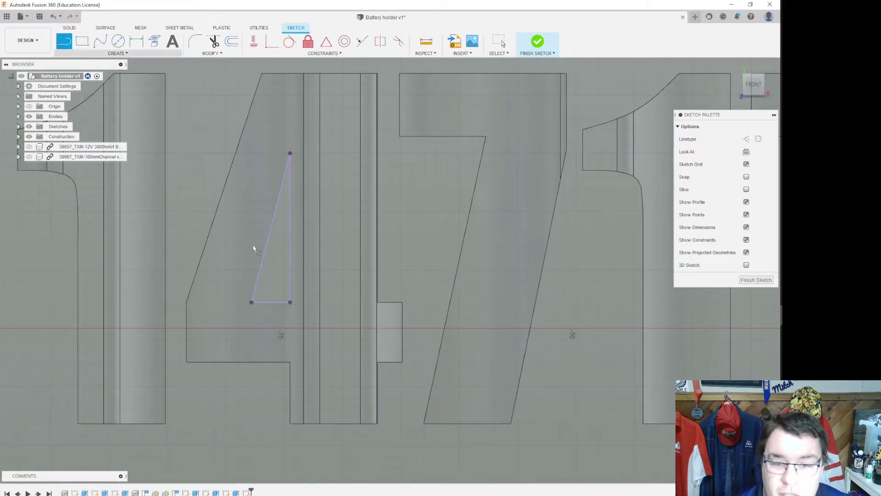
{"action": "left_click", "coordinate": [283, 302]}
{"action": "double_click", "coordinate": [283, 362]}
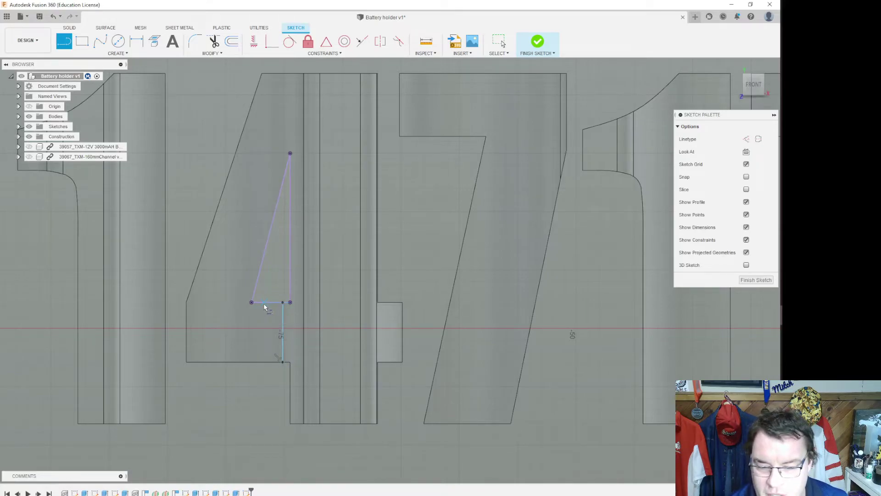
{"action": "left_click", "coordinate": [263, 302]}
{"action": "double_click", "coordinate": [263, 362]}
{"action": "left_click", "coordinate": [756, 279]}
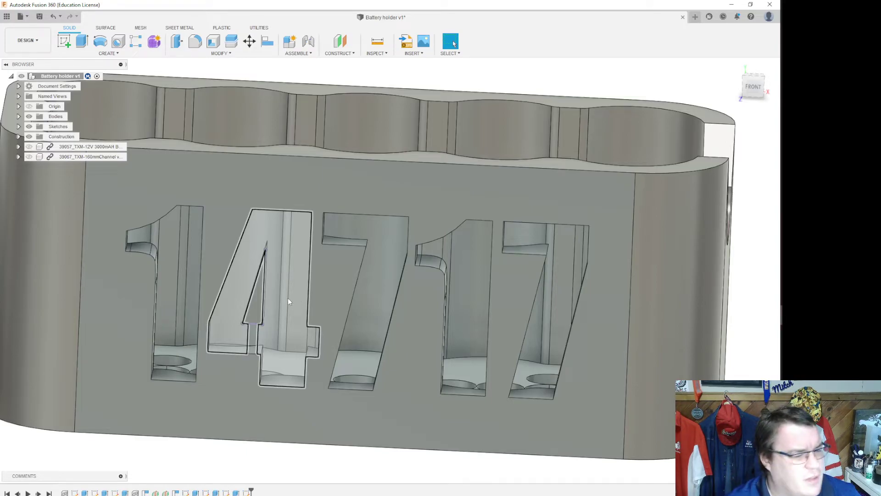
Step: Extrude the strip beneath the triangle in the 4 by -5 mm as a join, bridging the island to the wall
{"action": "left_click", "coordinate": [83, 42]}
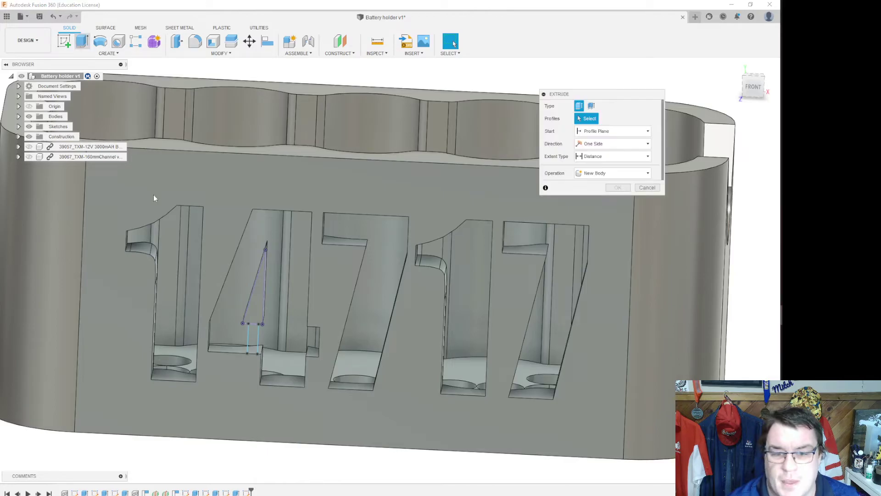
{"action": "left_click", "coordinate": [253, 338]}
{"action": "left_click_drag", "start_coordinate": [754, 84], "coordinate": [709, 104]}
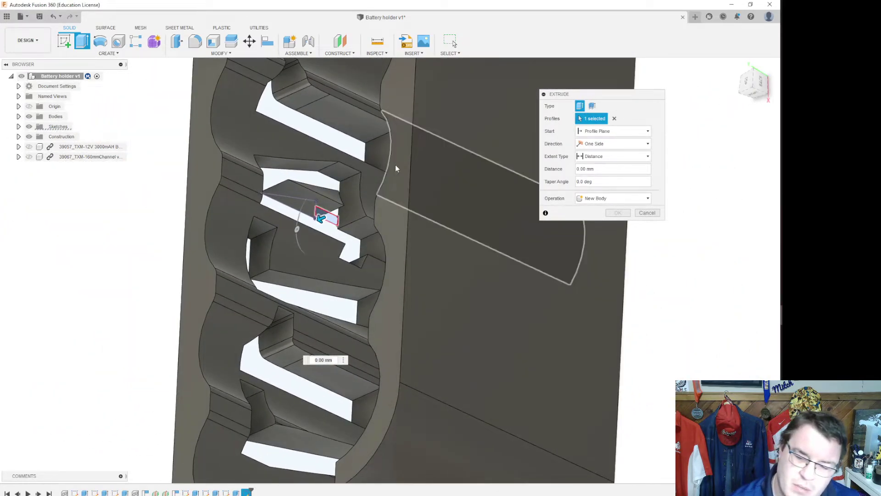
{"action": "scroll", "coordinate": [399, 179], "scroll_direction": "up", "scroll_amount": 5}
{"action": "left_click", "coordinate": [600, 169]}
{"action": "left_click", "coordinate": [610, 157]}
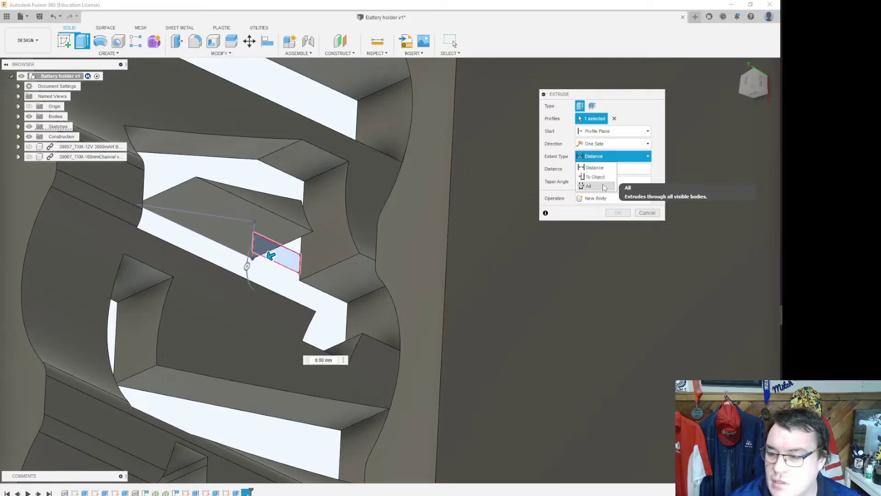
{"action": "left_click", "coordinate": [601, 179]}
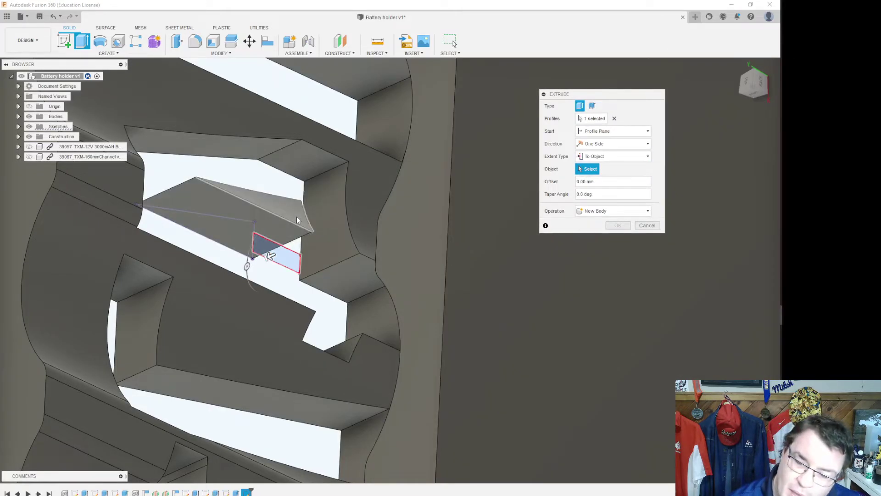
{"action": "left_click", "coordinate": [296, 220]}
{"action": "mouse_move", "coordinate": [338, 225]}
{"action": "left_mouse_down"}
{"action": "mouse_move", "coordinate": [325, 230]}
{"action": "mouse_move", "coordinate": [334, 226]}
{"action": "left_mouse_up"}
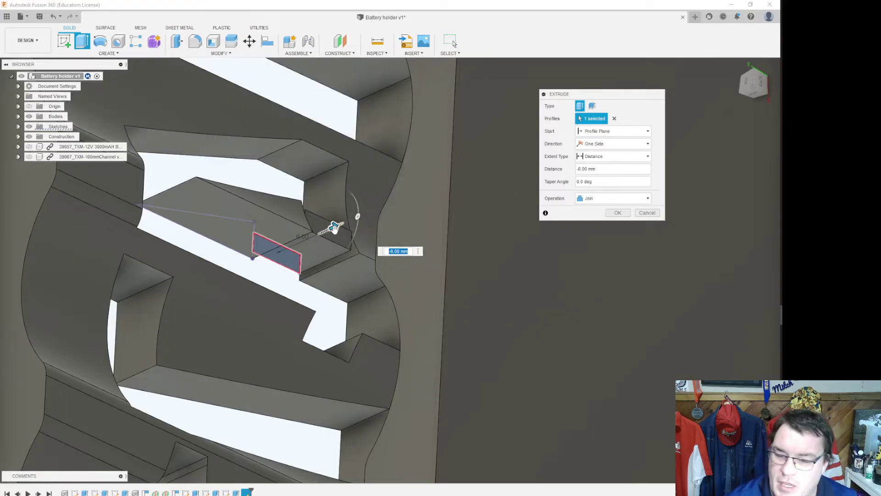
{"action": "left_click_drag", "start_coordinate": [335, 226], "coordinate": [327, 230]}
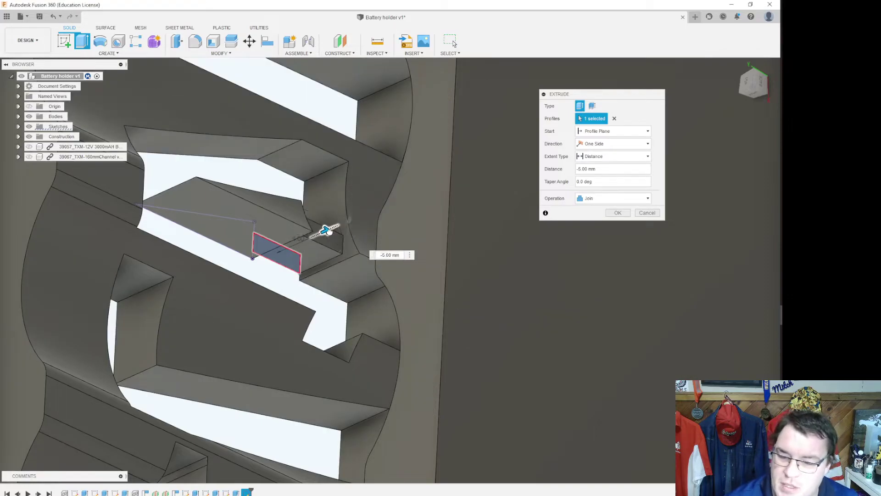
{"action": "left_click", "coordinate": [618, 213]}
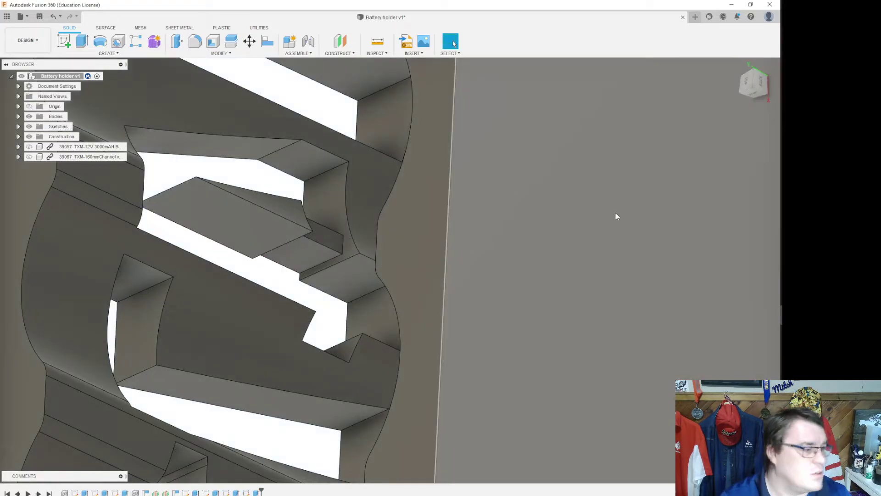
Step: Examine the bridged 4 and the rest of the battery holder from several angles
{"action": "middle_click_drag", "start_coordinate": [390, 266], "coordinate": [598, 228], "text": "shift"}
{"action": "scroll", "coordinate": [557, 260], "scroll_direction": "down", "scroll_amount": 4}
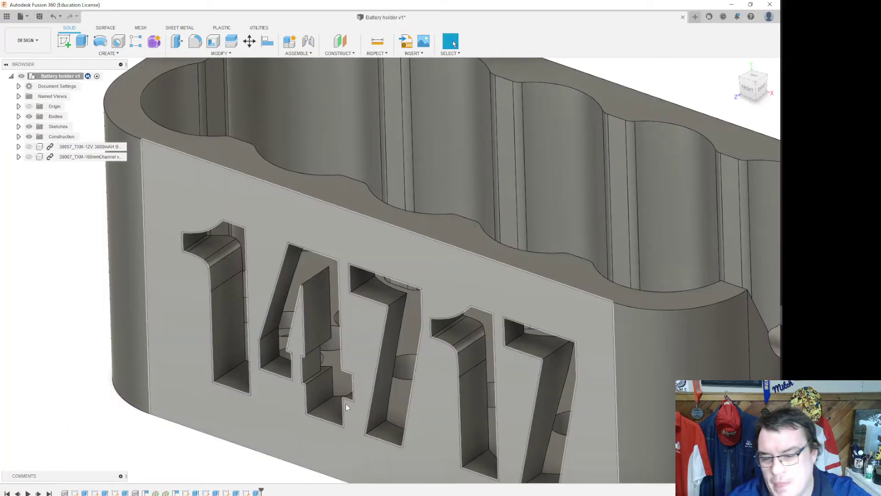
{"action": "middle_click_drag", "start_coordinate": [217, 448], "coordinate": [109, 427]}
{"action": "scroll", "coordinate": [110, 431], "scroll_direction": "down", "scroll_amount": 2}
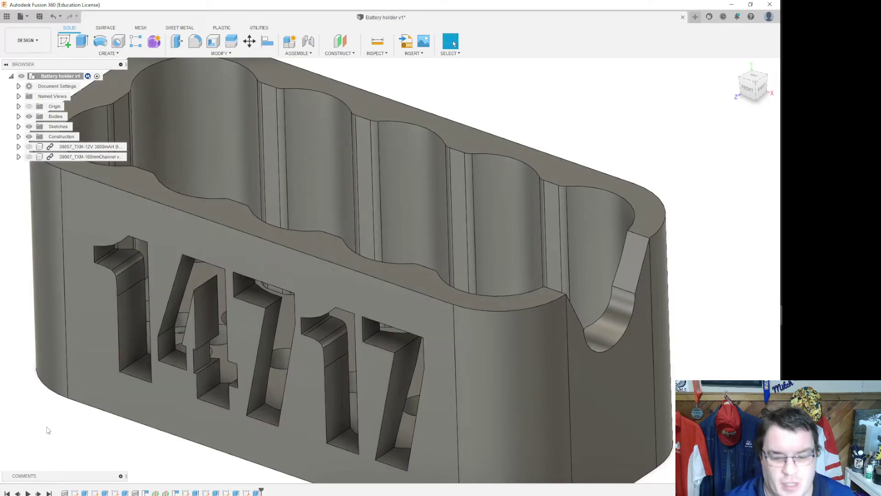
{"action": "middle_click_drag", "start_coordinate": [49, 431], "coordinate": [164, 464]}
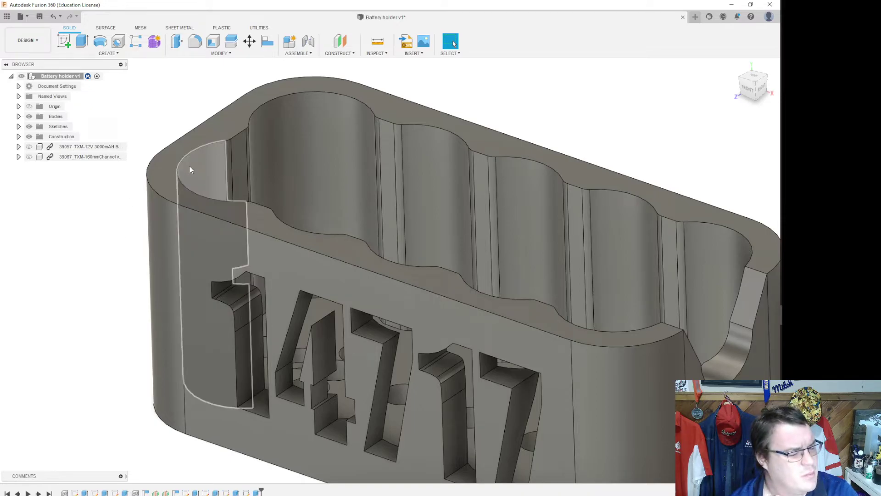
{"action": "scroll", "coordinate": [565, 117], "scroll_direction": "down", "scroll_amount": 5}
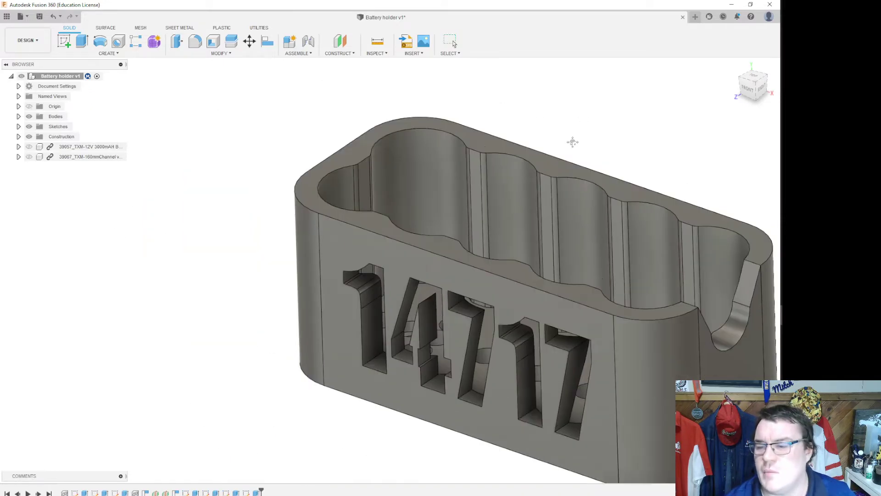
{"action": "scroll", "coordinate": [555, 138], "scroll_direction": "up", "scroll_amount": 5}
Step: Show the 12V battery component and create a sketch on the holder's top rim face
{"action": "left_click", "coordinate": [29, 147]}
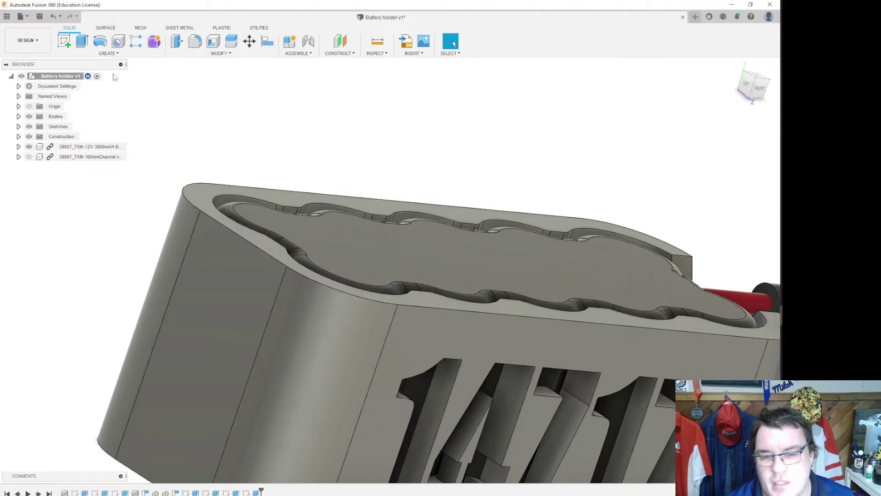
{"action": "mouse_move", "coordinate": [752, 83]}
{"action": "left_mouse_down"}
{"action": "mouse_move", "coordinate": [741, 110]}
{"action": "mouse_move", "coordinate": [297, 238]}
{"action": "left_mouse_up"}
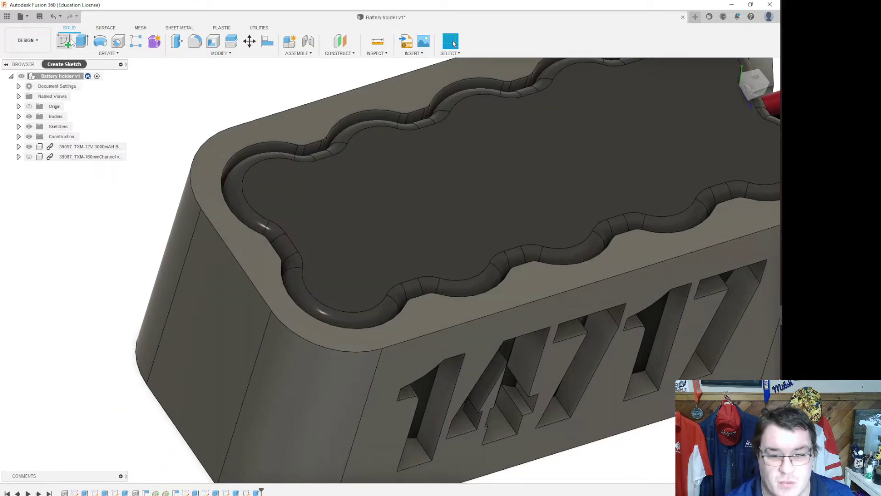
{"action": "left_click", "coordinate": [65, 41]}
{"action": "left_click", "coordinate": [266, 252]}
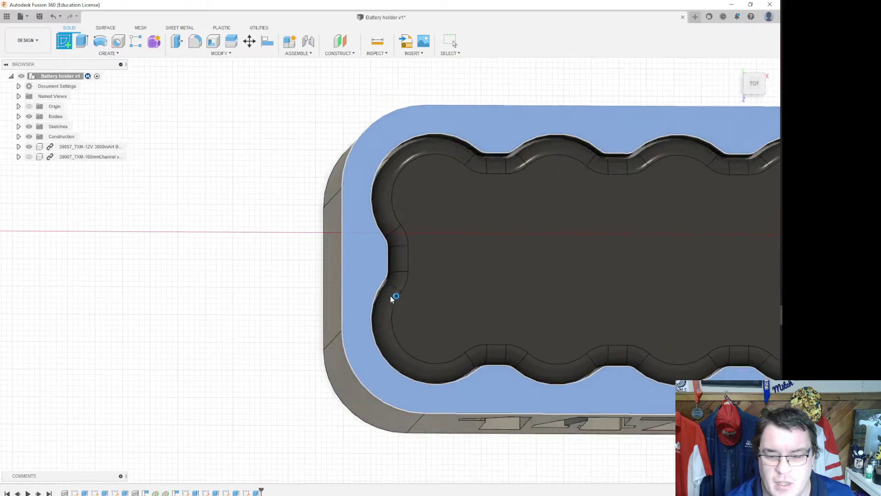
{"action": "middle_click_drag", "start_coordinate": [478, 282], "coordinate": [219, 279]}
{"action": "scroll", "coordinate": [202, 279], "scroll_direction": "up", "scroll_amount": 4}
{"action": "scroll", "coordinate": [153, 275], "scroll_direction": "down", "scroll_amount": 3}
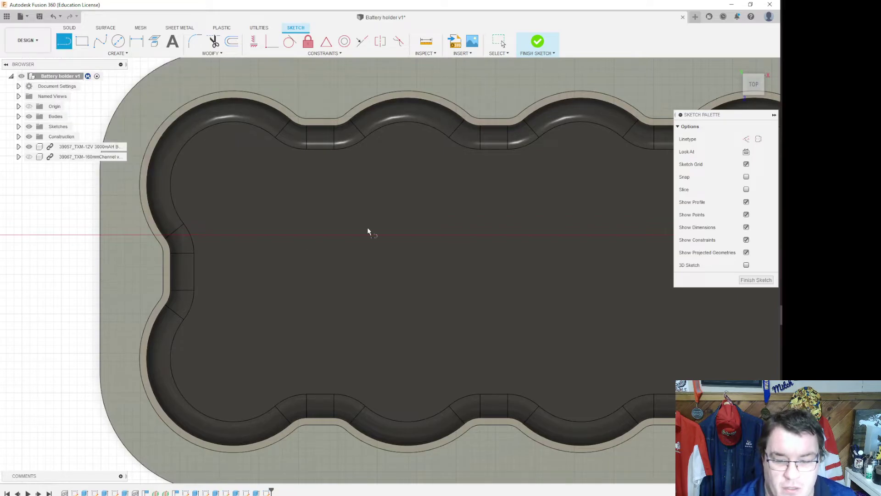
Step: Draw a horizontal construction line across the end wall's rim, from the outer edge's midpoint to the inner edge's midpoint
{"action": "left_click", "coordinate": [747, 139]}
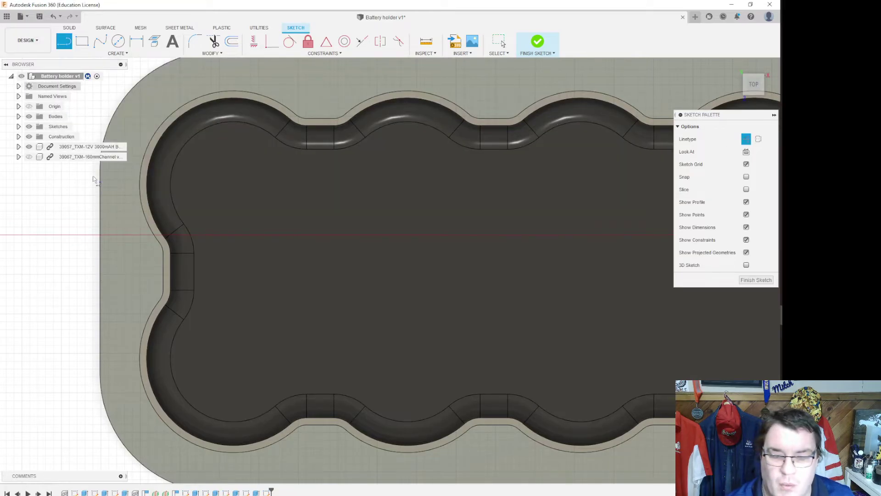
{"action": "left_click", "coordinate": [104, 275]}
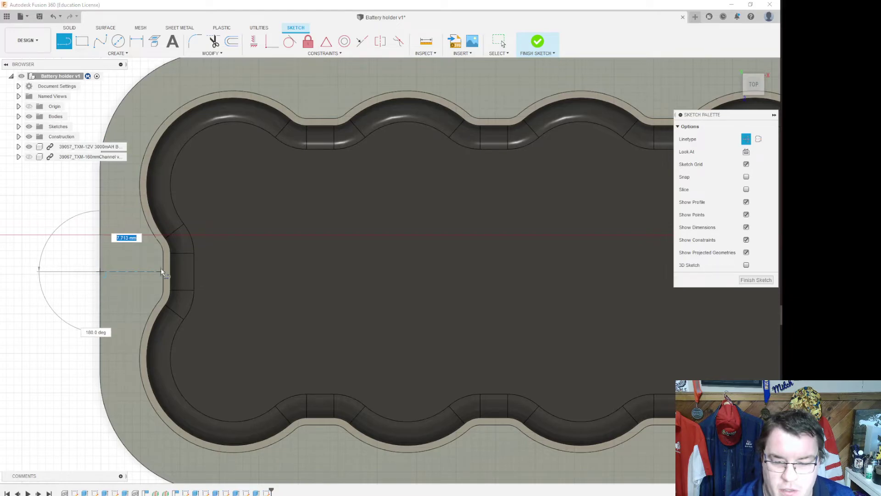
{"action": "left_click", "coordinate": [168, 274]}
{"action": "left_click", "coordinate": [501, 42]}
Step: Draw a 3.1 mm diameter circle centred on the midpoint of the construction line
{"action": "key", "text": "c"}
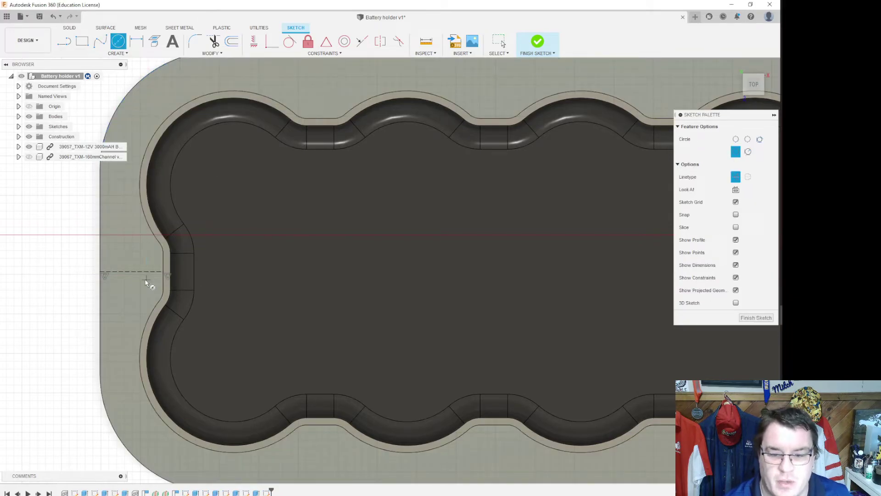
{"action": "left_click", "coordinate": [132, 272]}
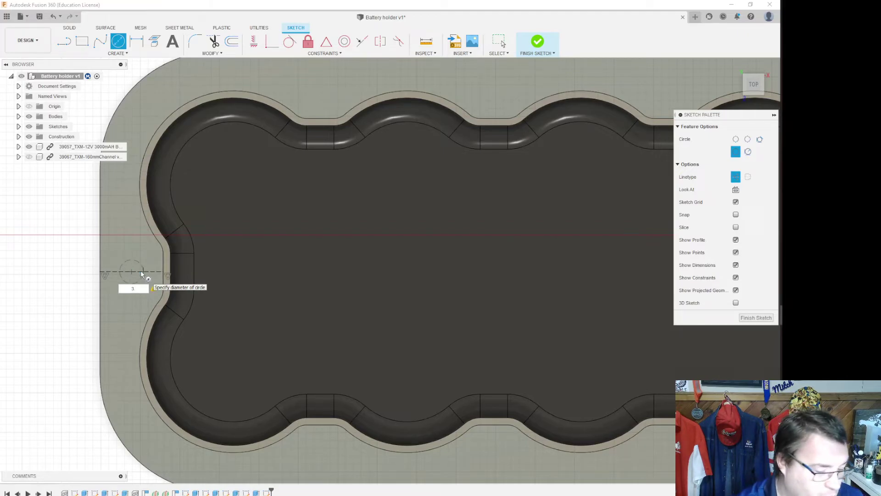
{"action": "type", "text": "3.1"}
{"action": "key", "text": "Return"}
{"action": "key", "text": "Escape"}
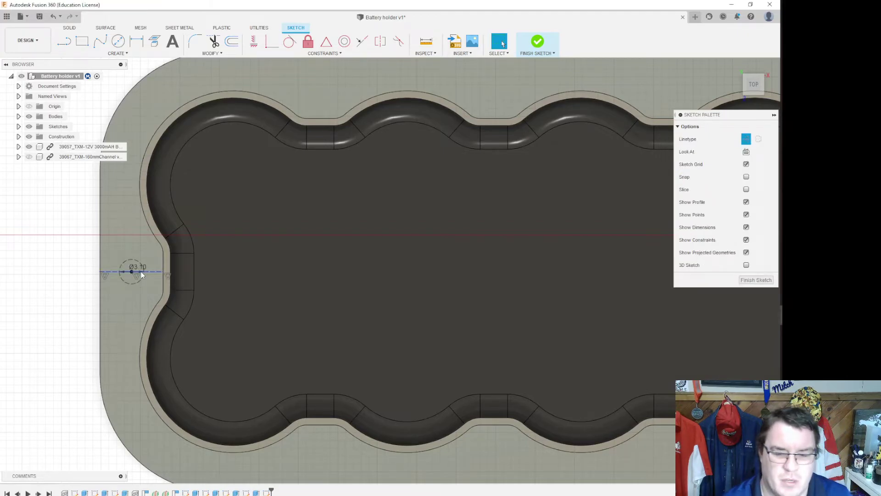
Step: Set the circle's diameter to 3 mm and convert it from construction to normal geometry
{"action": "scroll", "coordinate": [127, 271], "scroll_direction": "down", "scroll_amount": 3}
{"action": "scroll", "coordinate": [114, 275], "scroll_direction": "up", "scroll_amount": 6}
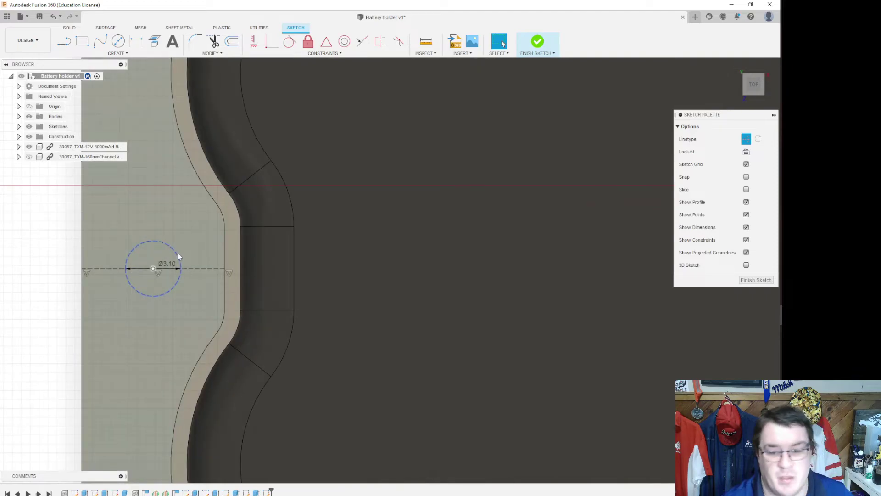
{"action": "left_click", "coordinate": [174, 250]}
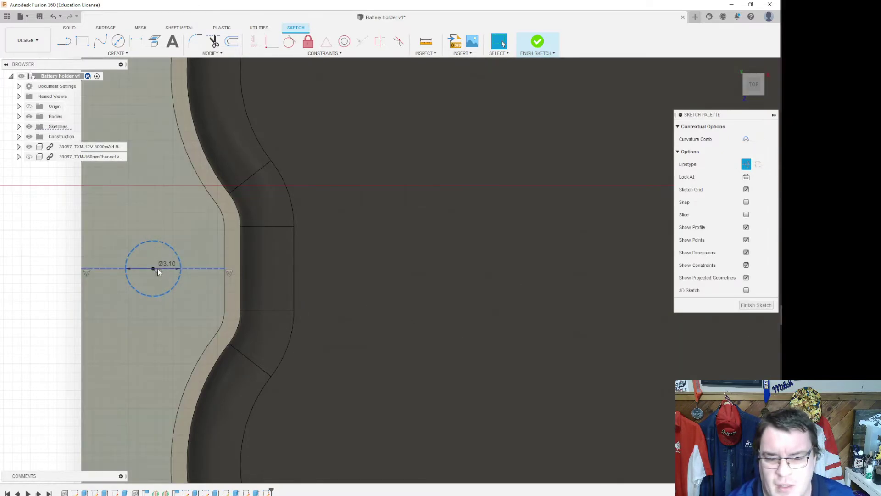
{"action": "double_click", "coordinate": [167, 264]}
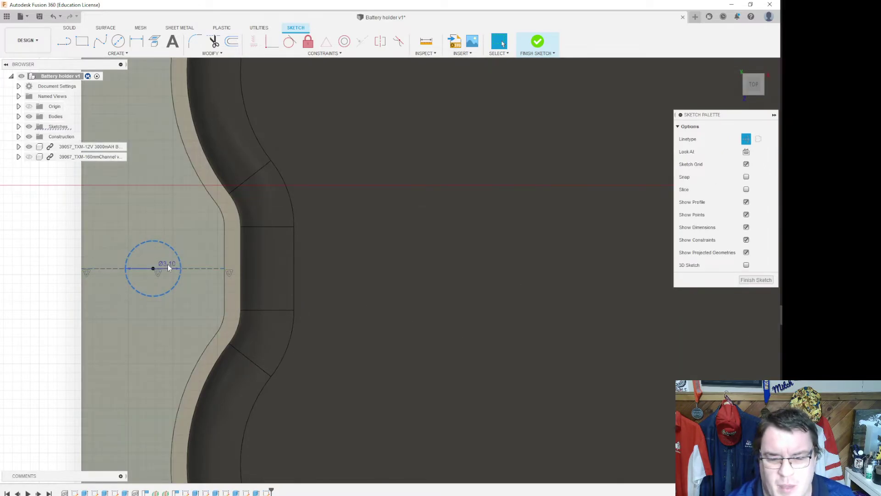
{"action": "double_click", "coordinate": [167, 264]}
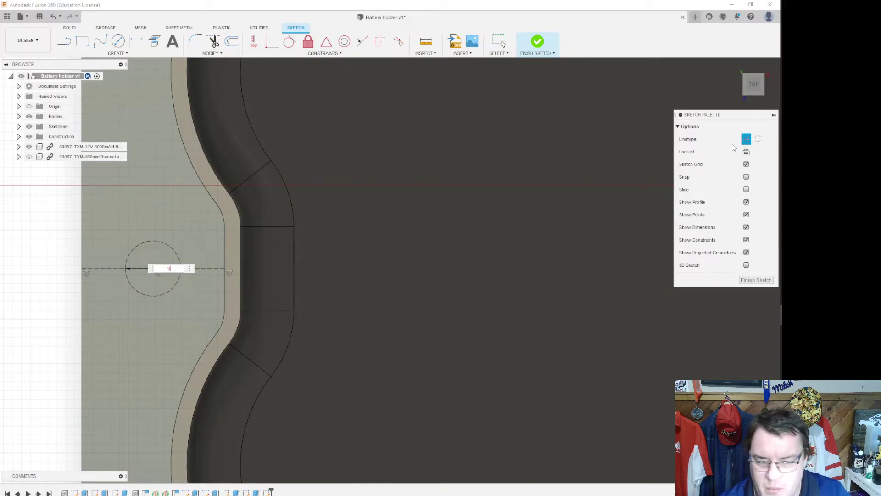
{"action": "type", "text": "3"}
{"action": "key", "text": "Return"}
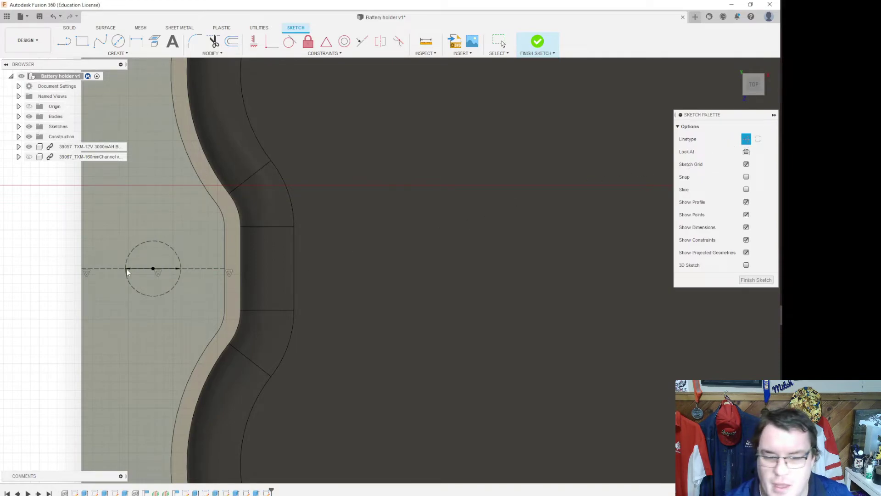
{"action": "left_click", "coordinate": [177, 251]}
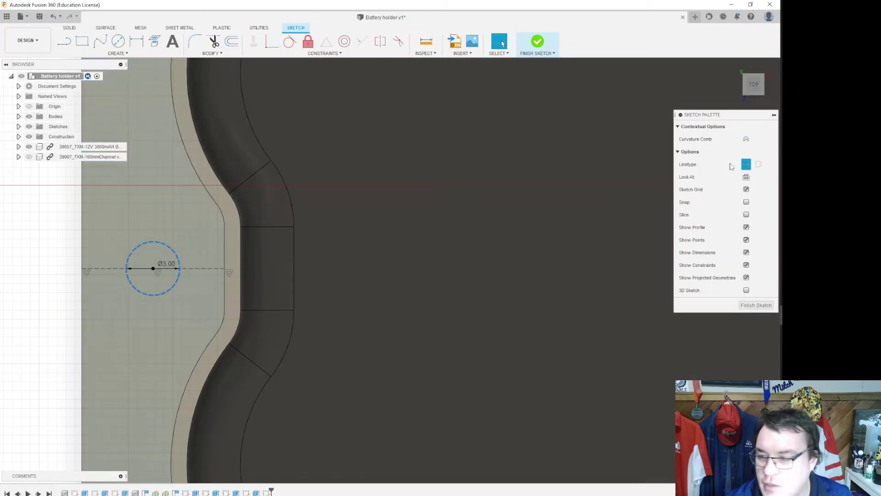
{"action": "left_click", "coordinate": [117, 316]}
{"action": "scroll", "coordinate": [117, 316], "scroll_direction": "down", "scroll_amount": 4}
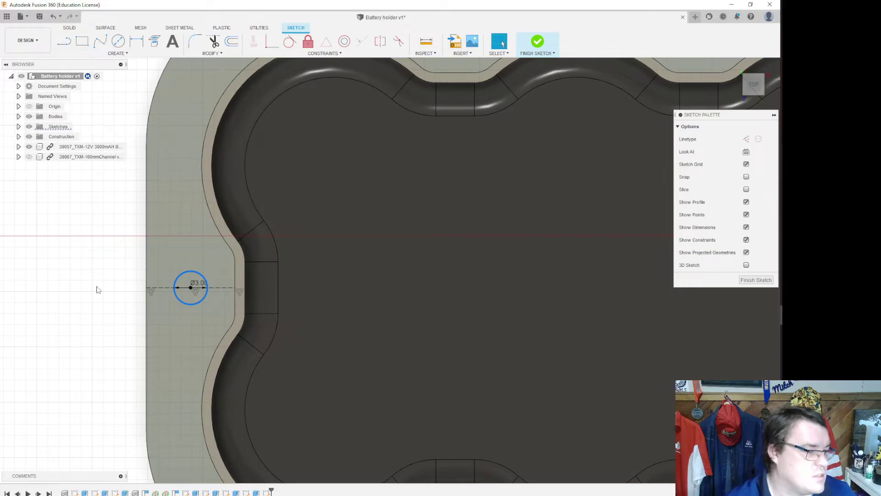
{"action": "key", "text": "r"}
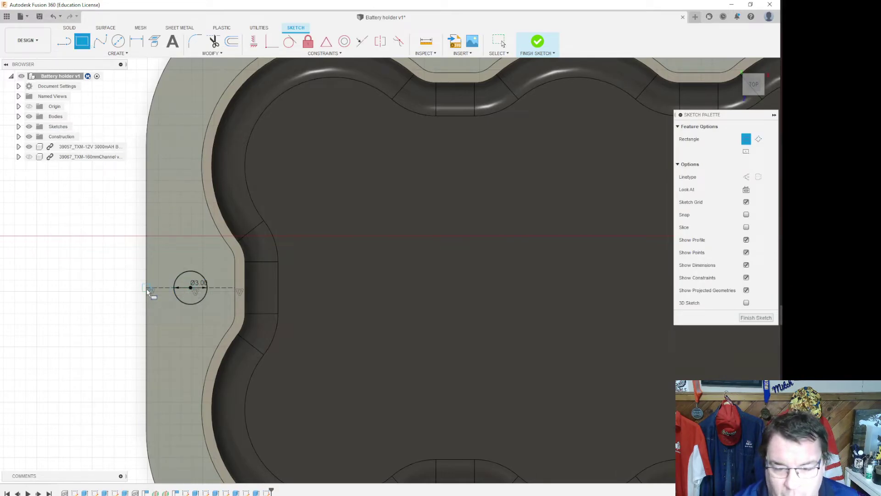
{"action": "key", "text": "Escape"}
{"action": "left_click", "coordinate": [69, 28]}
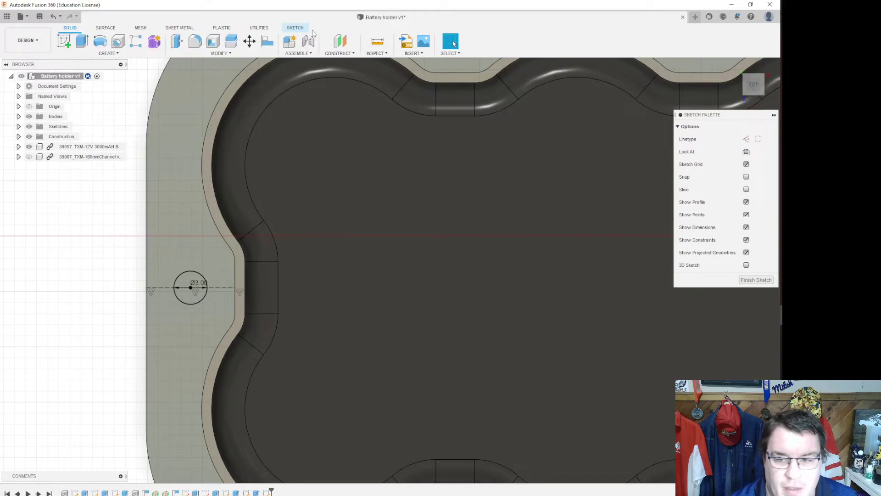
{"action": "left_click", "coordinate": [296, 27]}
Step: Draw a 7.5 mm vertical line down along the outer edge from the construction line's outer endpoint
{"action": "left_click", "coordinate": [64, 41]}
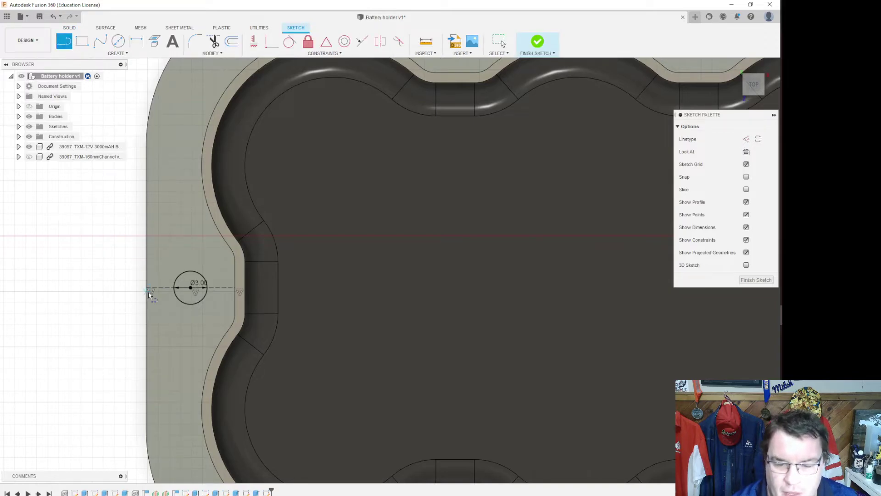
{"action": "left_click", "coordinate": [147, 291]}
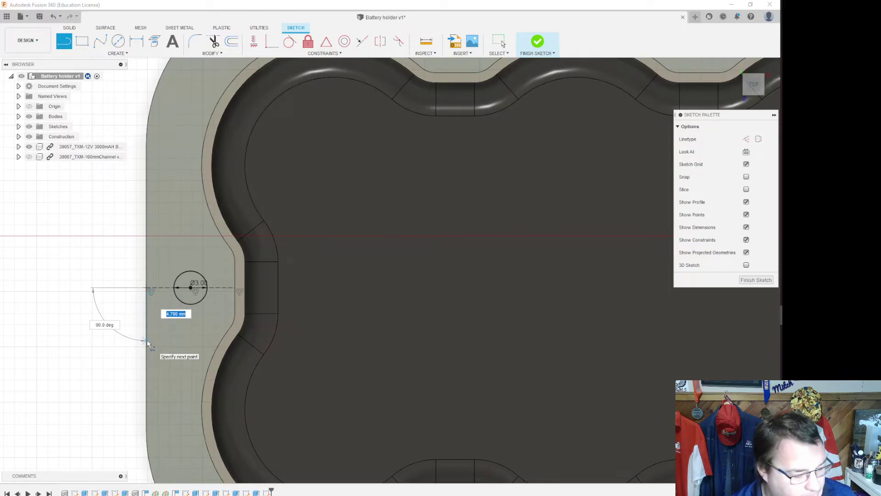
{"action": "type", "text": "7.5"}
{"action": "key", "text": "Return"}
{"action": "key", "text": "Escape"}
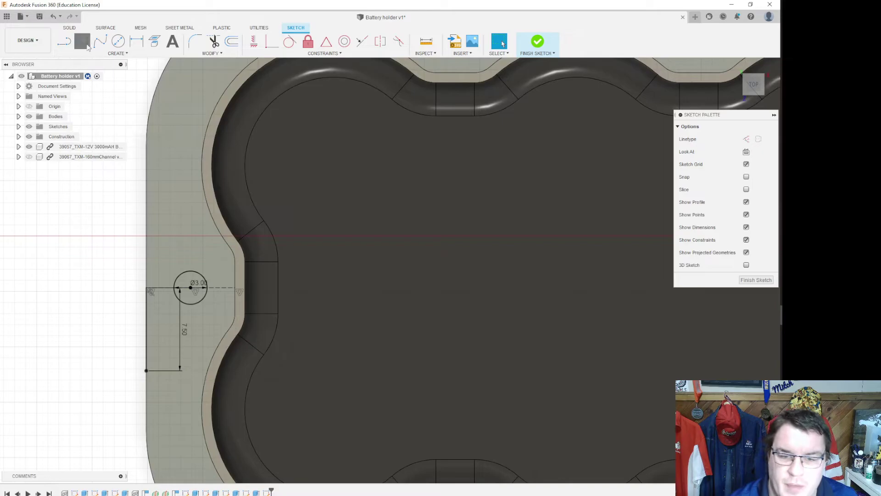
Step: Draw a rectangle 20 mm long and 15 mm wide from the lower end of the 7.5 mm line, extending inward over the cavity
{"action": "left_click", "coordinate": [87, 45]}
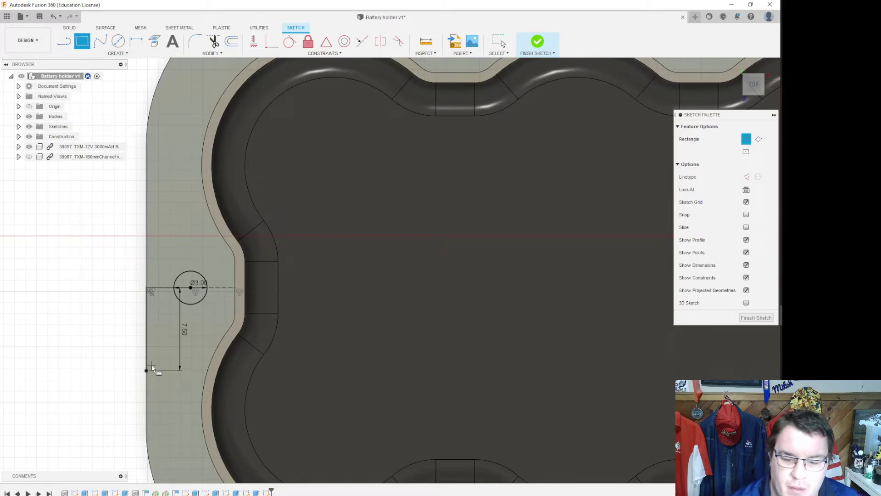
{"action": "left_click", "coordinate": [148, 370]}
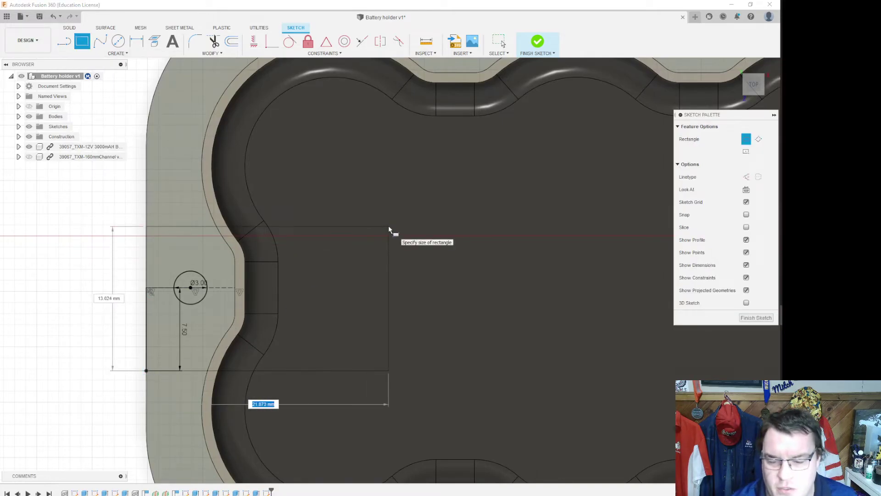
{"action": "key", "text": "Tab"}
{"action": "type", "text": "15"}
{"action": "key", "text": "Tab"}
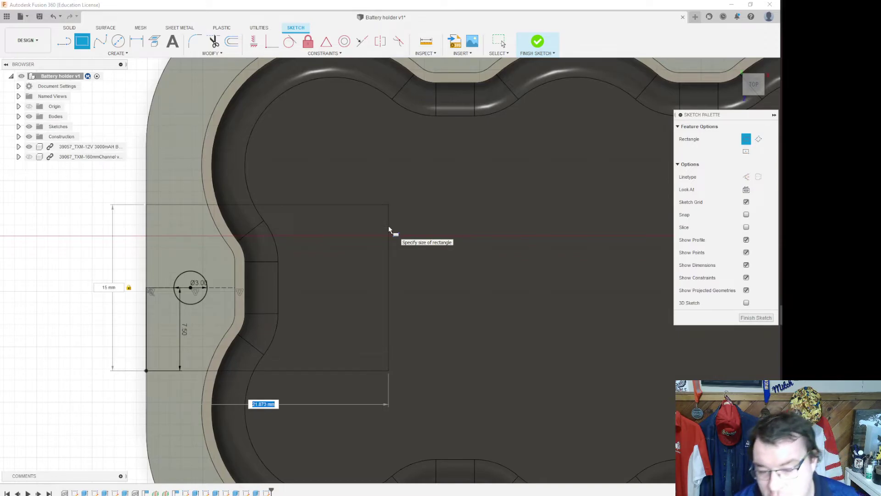
{"action": "type", "text": "20"}
{"action": "key", "text": "Return"}
Step: Round all four corners of the rectangle with 4 mm sketch fillets
{"action": "mouse_move", "coordinate": [389, 270]}
{"action": "middle_mouse_down", "text": "shift"}
{"action": "mouse_move", "coordinate": [395, 303]}
{"action": "mouse_move", "coordinate": [417, 202]}
{"action": "middle_mouse_up", "text": "shift"}
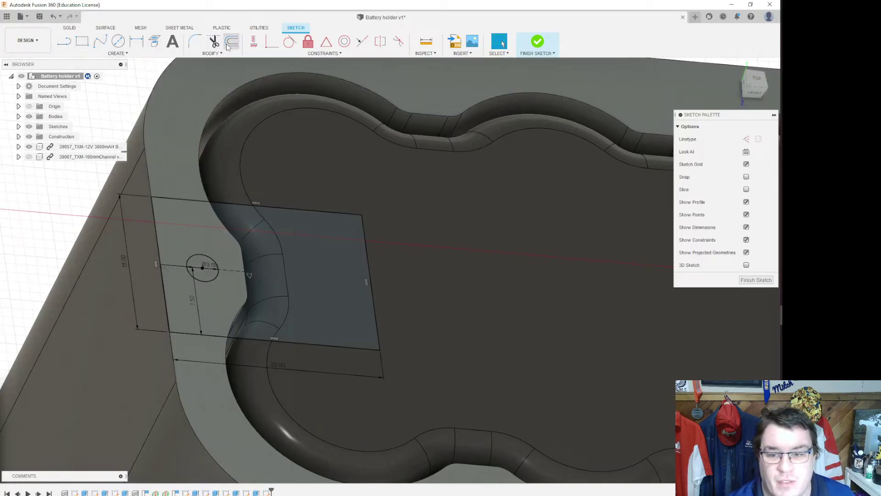
{"action": "left_click", "coordinate": [195, 41]}
{"action": "left_click", "coordinate": [153, 212]}
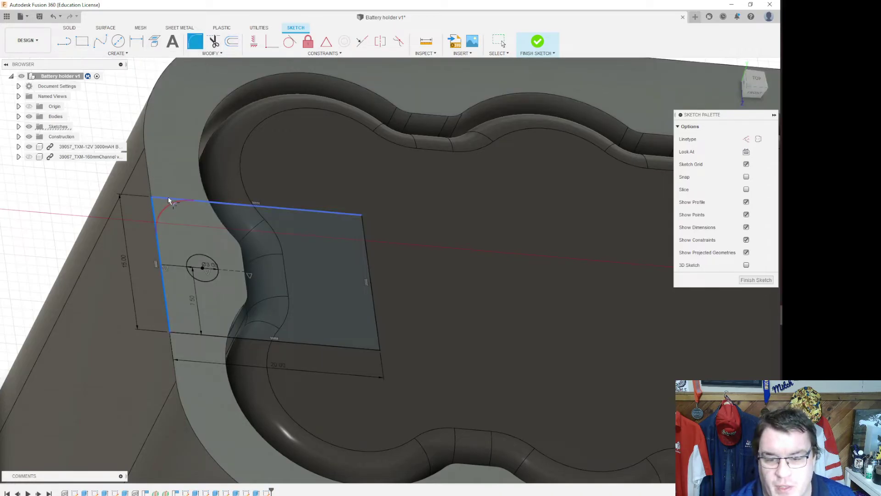
{"action": "left_click", "coordinate": [170, 198]}
{"action": "left_click", "coordinate": [320, 210]}
{"action": "left_click", "coordinate": [367, 242]}
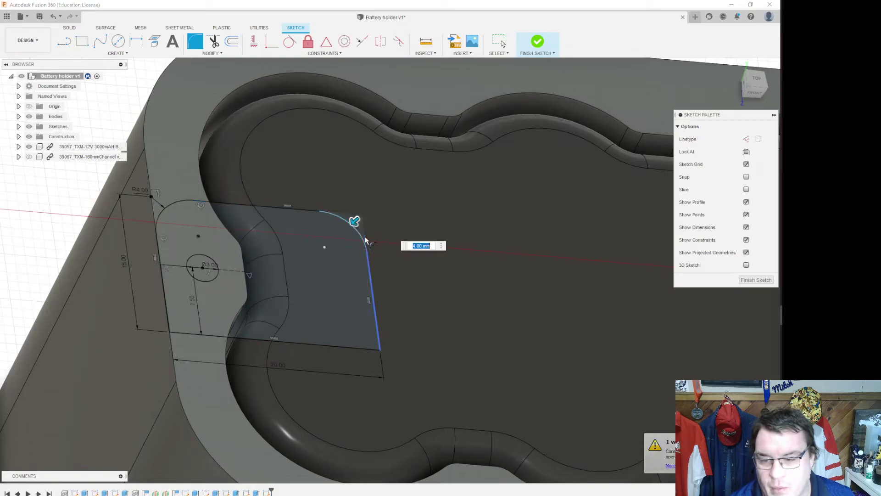
{"action": "left_click", "coordinate": [375, 328]}
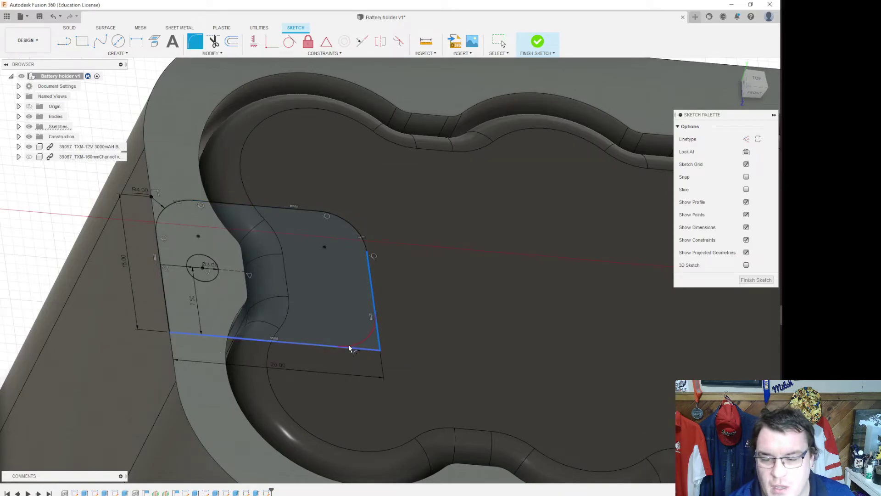
{"action": "left_click", "coordinate": [349, 344]}
{"action": "left_click", "coordinate": [195, 337]}
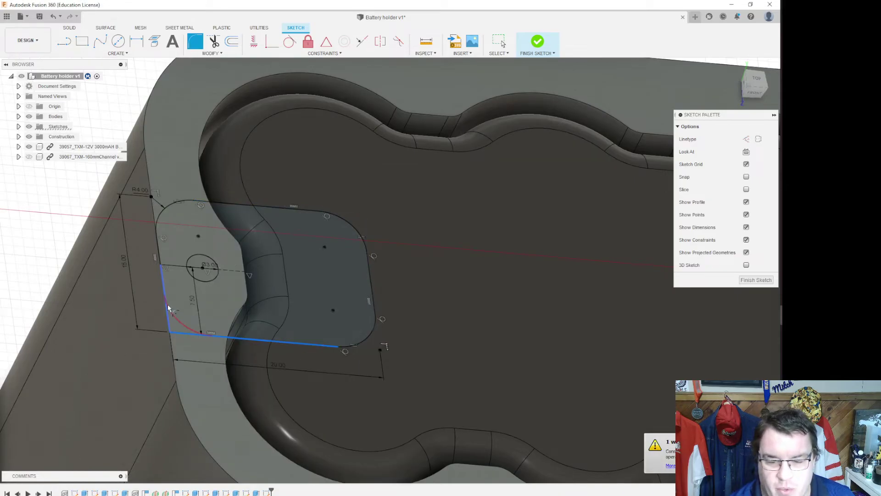
{"action": "left_click", "coordinate": [165, 299]}
Step: Extrude the rounded rectangle 7.5 mm above the rim as a new body, leaving out the 3 mm hole
{"action": "key", "text": "e"}
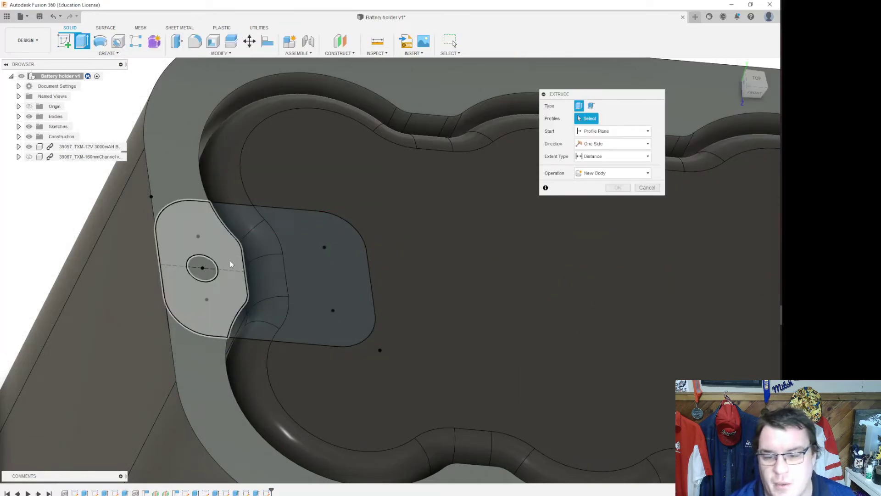
{"action": "left_click", "coordinate": [269, 282]}
{"action": "left_click", "coordinate": [237, 274]}
{"action": "left_click_drag", "start_coordinate": [197, 260], "coordinate": [203, 228]}
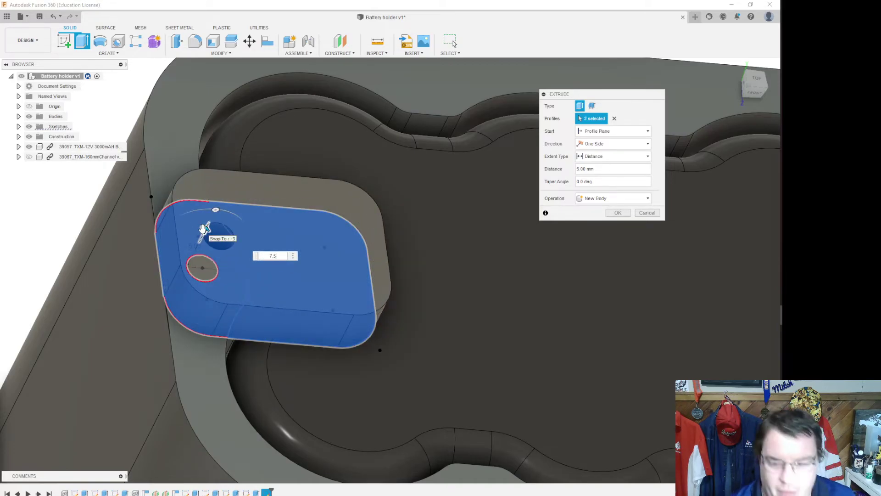
{"action": "key", "text": "Return"}
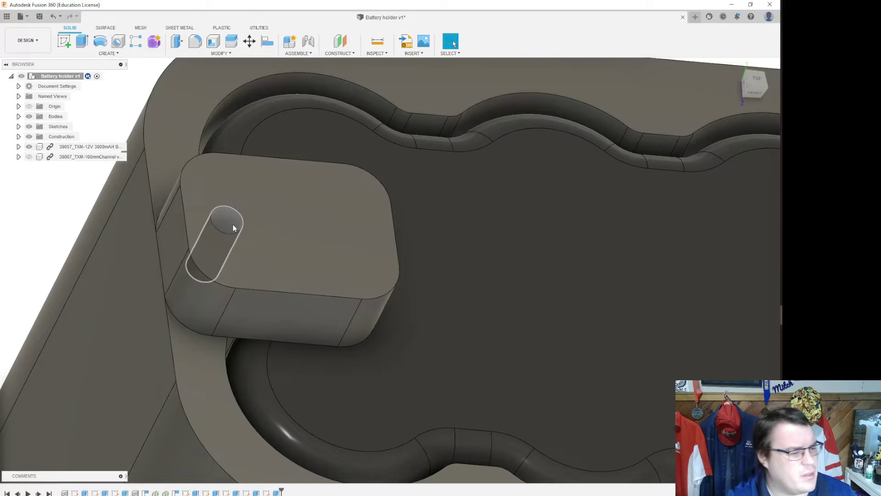
Step: Sketch a 6 mm diameter circle on the tab's top face, concentric with the hole, and finish the sketch
{"action": "left_click", "coordinate": [64, 41]}
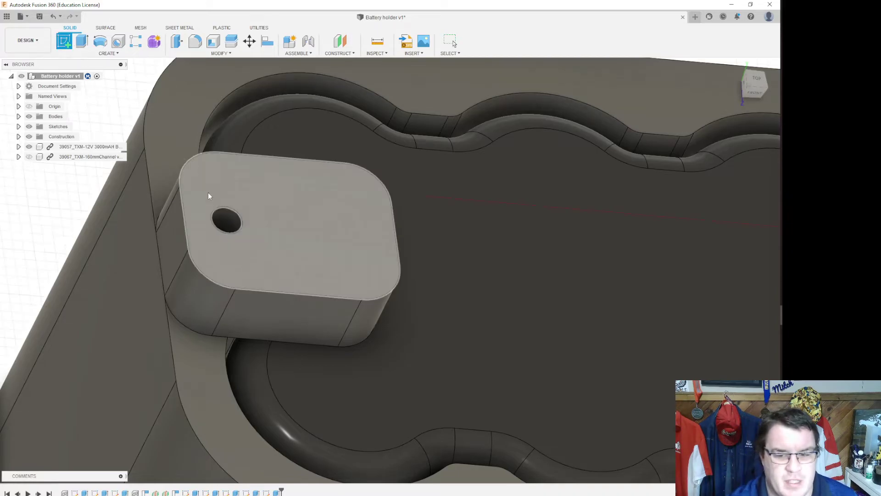
{"action": "left_click", "coordinate": [260, 224]}
{"action": "left_click", "coordinate": [118, 41]}
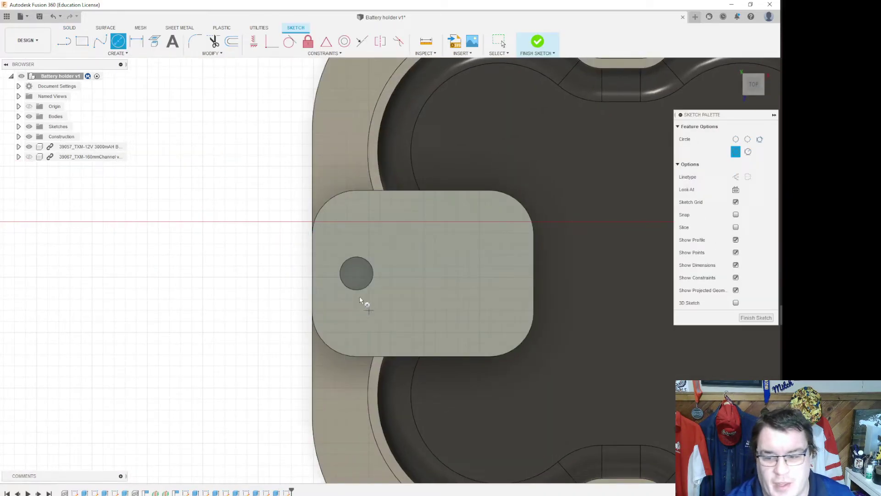
{"action": "left_click", "coordinate": [356, 274]}
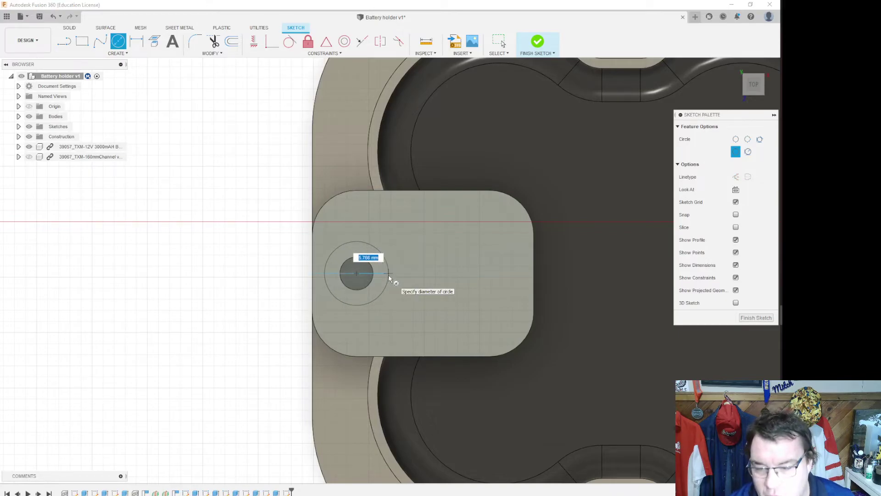
{"action": "type", "text": "6"}
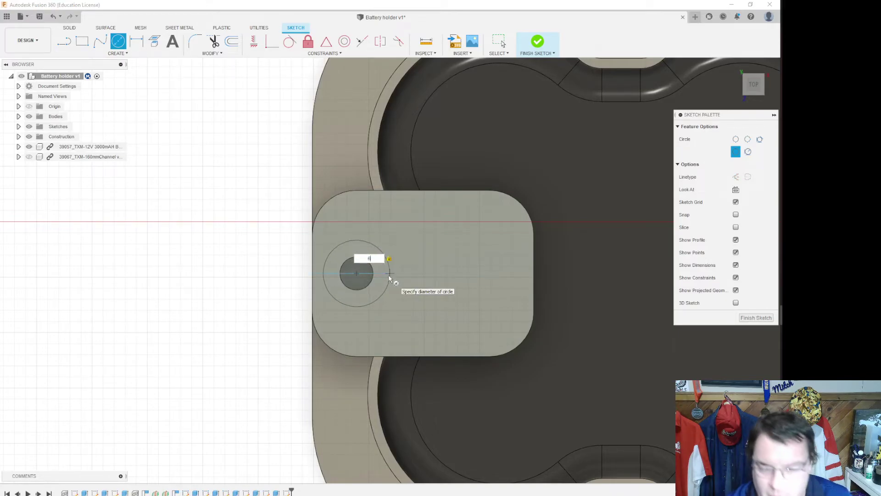
{"action": "key", "text": "Return"}
{"action": "key", "text": "Escape"}
{"action": "middle_click_drag", "start_coordinate": [390, 270], "coordinate": [404, 230], "text": "shift"}
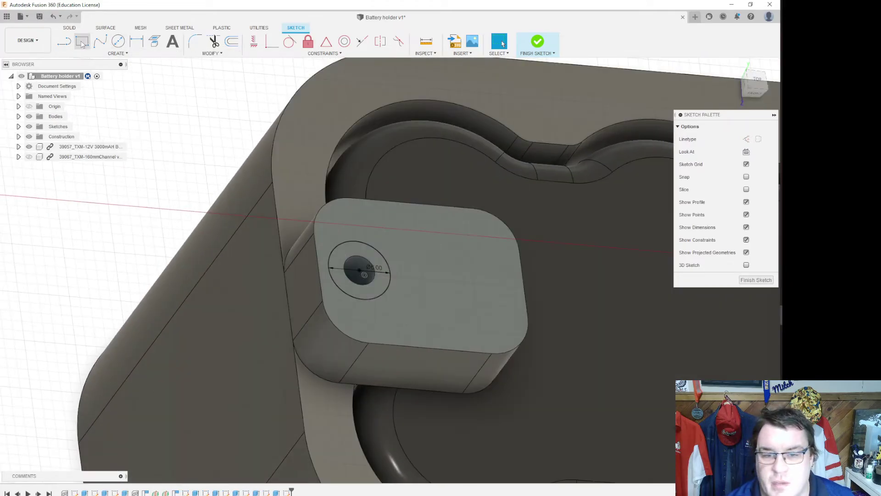
{"action": "left_click", "coordinate": [748, 279]}
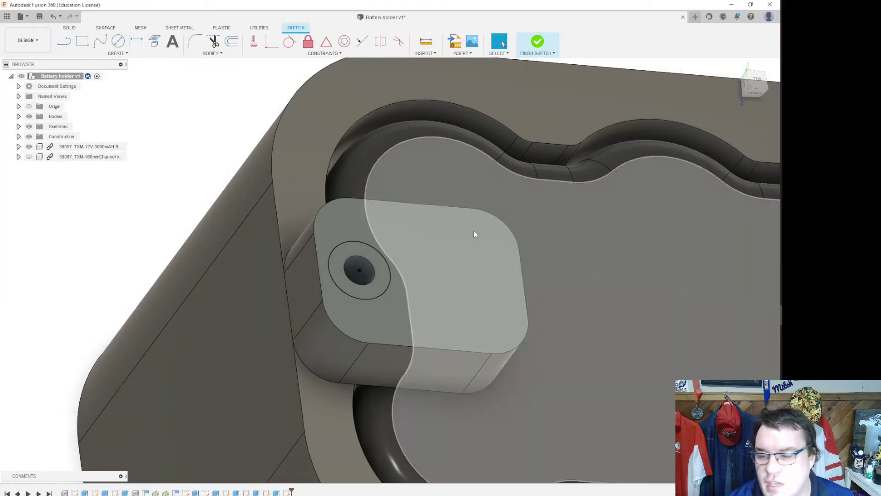
{"action": "key", "text": "e"}
{"action": "left_click", "coordinate": [382, 263]}
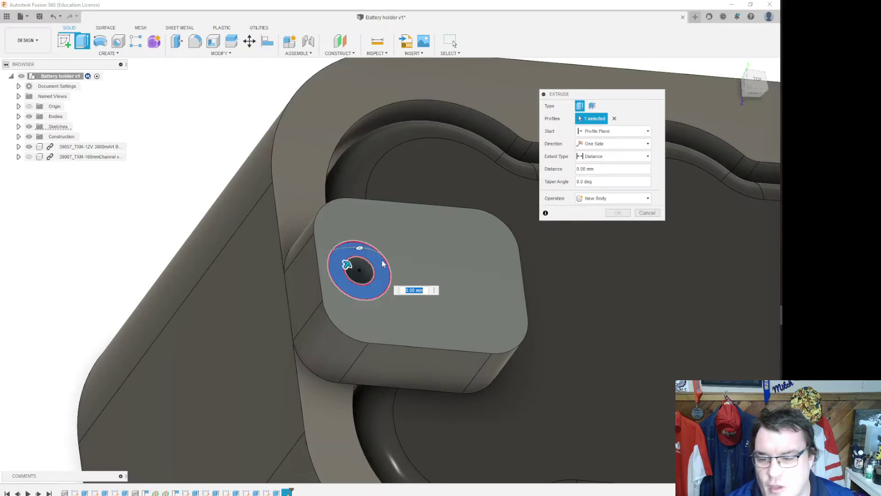
{"action": "left_click", "coordinate": [349, 267]}
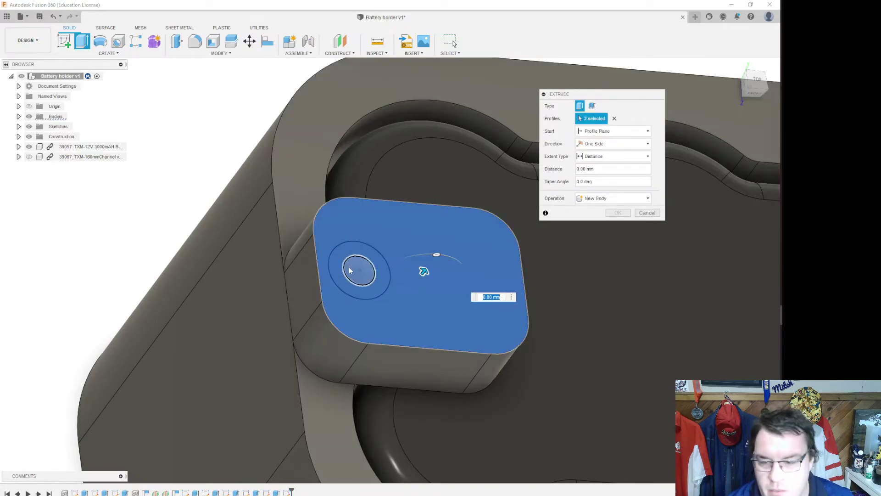
{"action": "left_click", "coordinate": [387, 272]}
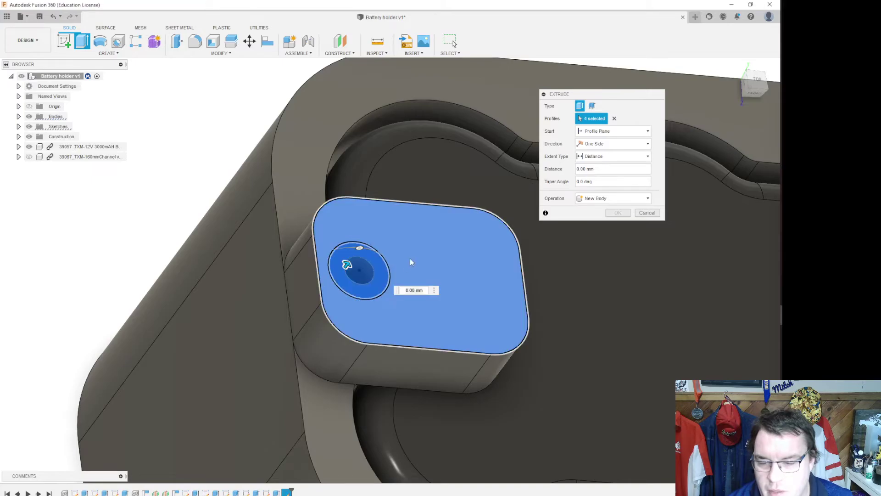
{"action": "key", "text": "Escape"}
Step: Extrude the ring around the hole 2 mm down into the tab as a cut to form a counterbore
{"action": "left_click", "coordinate": [83, 46]}
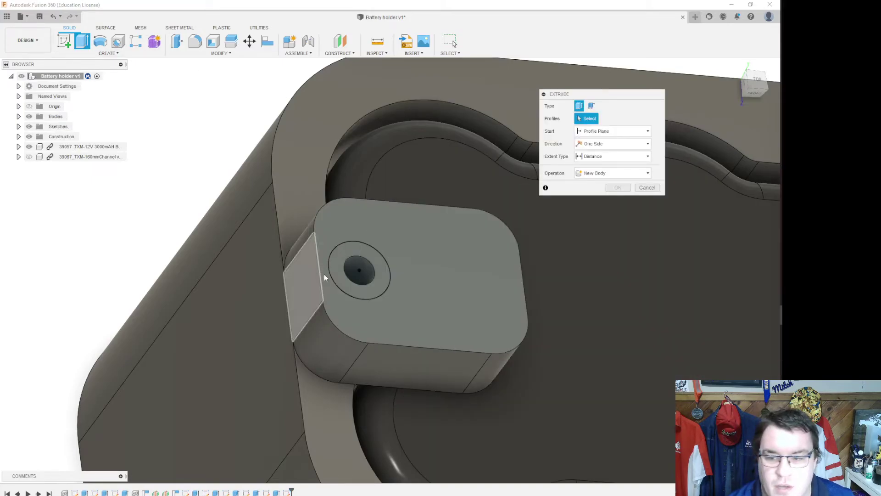
{"action": "left_click", "coordinate": [339, 264]}
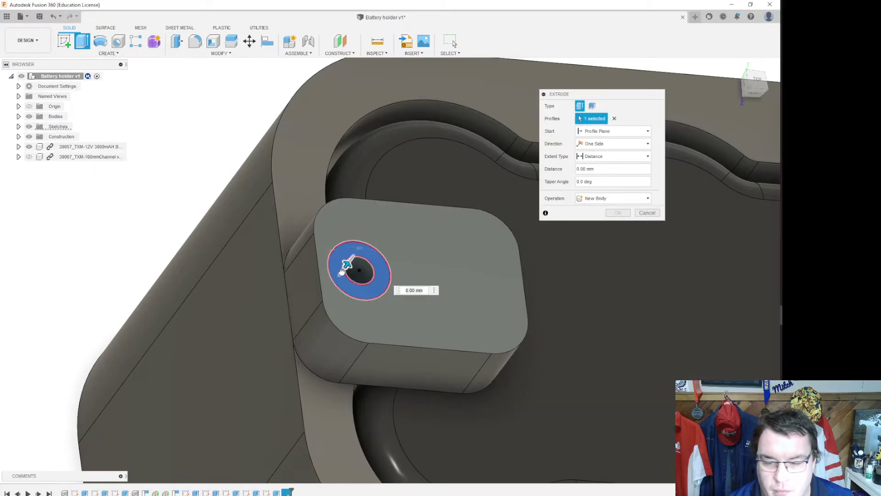
{"action": "left_click_drag", "start_coordinate": [341, 273], "coordinate": [334, 283]}
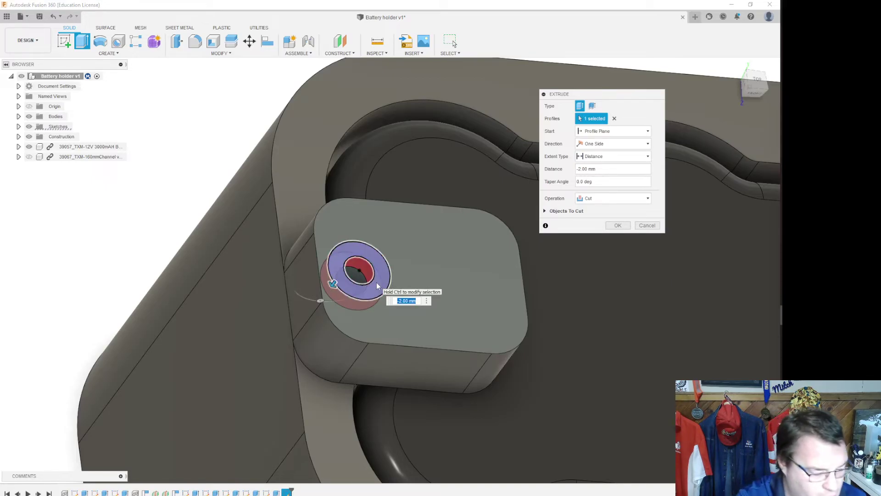
{"action": "key", "text": "Return"}
Step: Fillet the outer edges of the tab's top face with a 3.5 mm radius
{"action": "scroll", "coordinate": [429, 237], "scroll_direction": "down", "scroll_amount": 3}
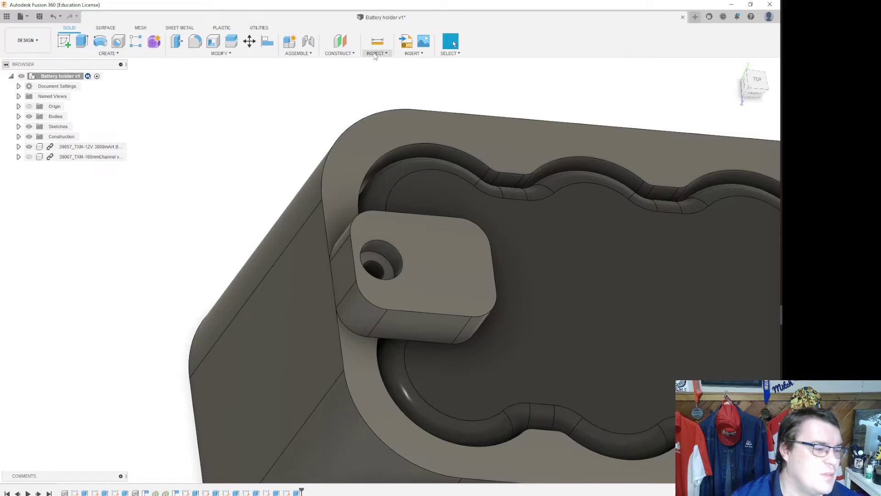
{"action": "scroll", "coordinate": [588, 322], "scroll_direction": "down", "scroll_amount": 2}
{"action": "scroll", "coordinate": [513, 288], "scroll_direction": "up", "scroll_amount": 4}
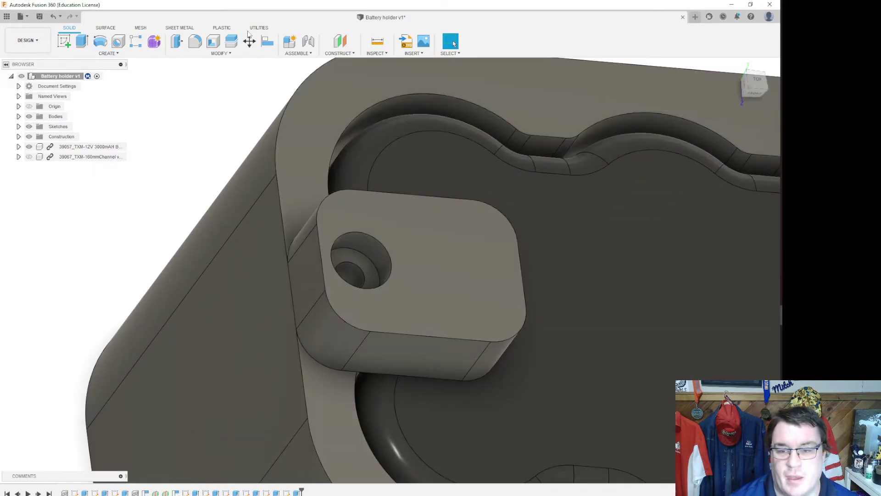
{"action": "left_click", "coordinate": [216, 54]}
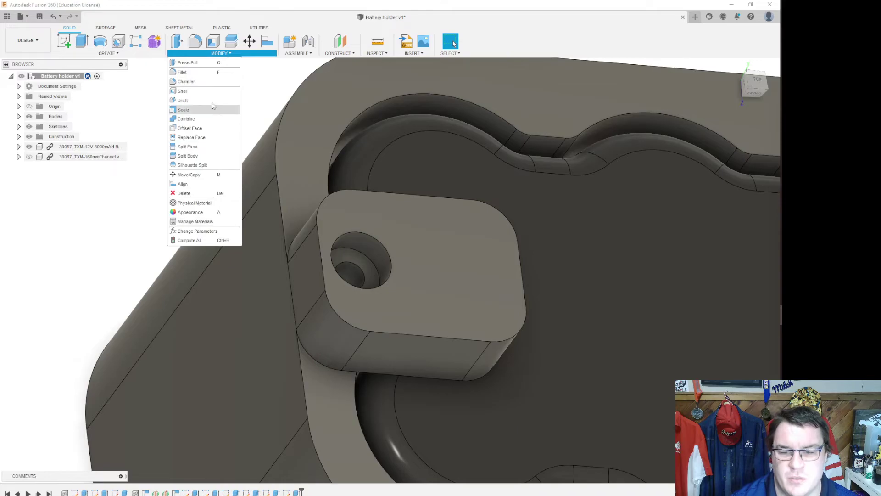
{"action": "left_click", "coordinate": [193, 42]}
{"action": "left_click", "coordinate": [339, 234]}
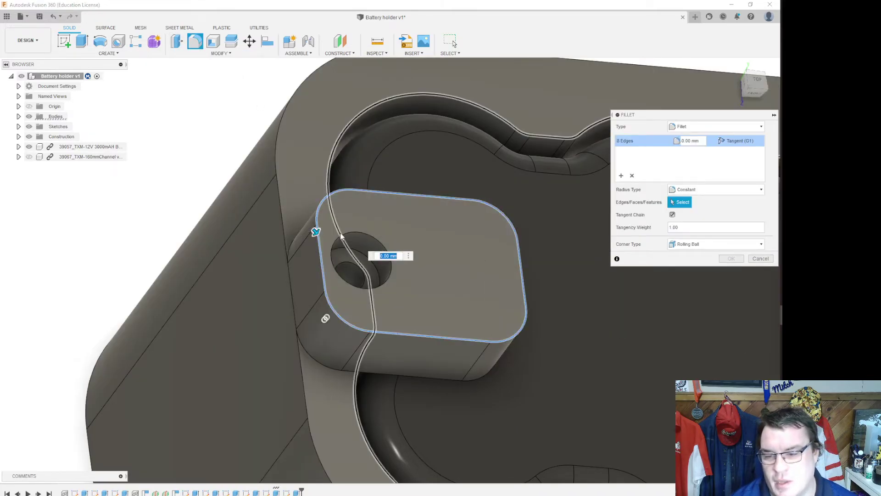
{"action": "left_click_drag", "start_coordinate": [316, 233], "coordinate": [322, 238]}
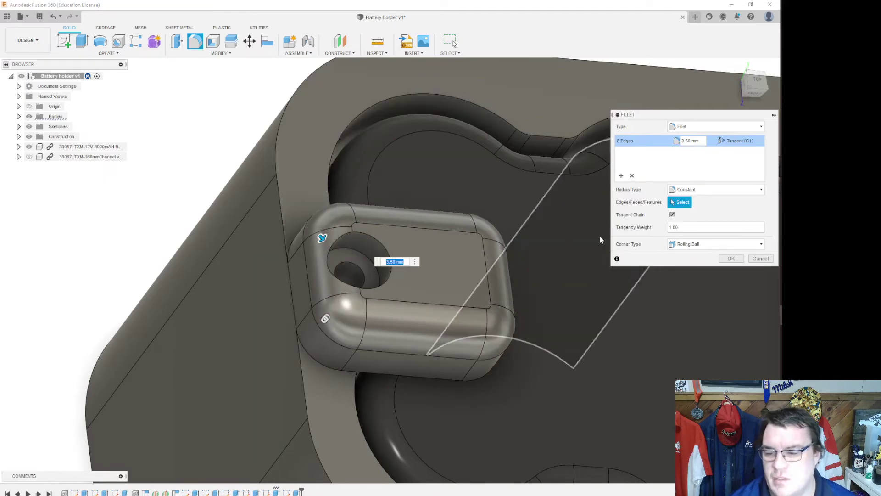
{"action": "left_click", "coordinate": [731, 258]}
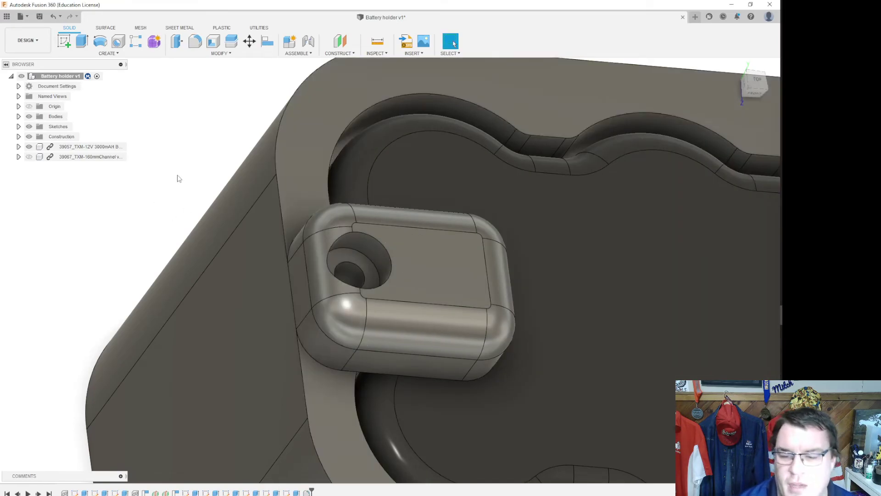
Step: Start a sketch on the outer end face and draw a 5 mm vertical construction line down from the upper edge's midpoint
{"action": "scroll", "coordinate": [179, 178], "scroll_direction": "down", "scroll_amount": 5}
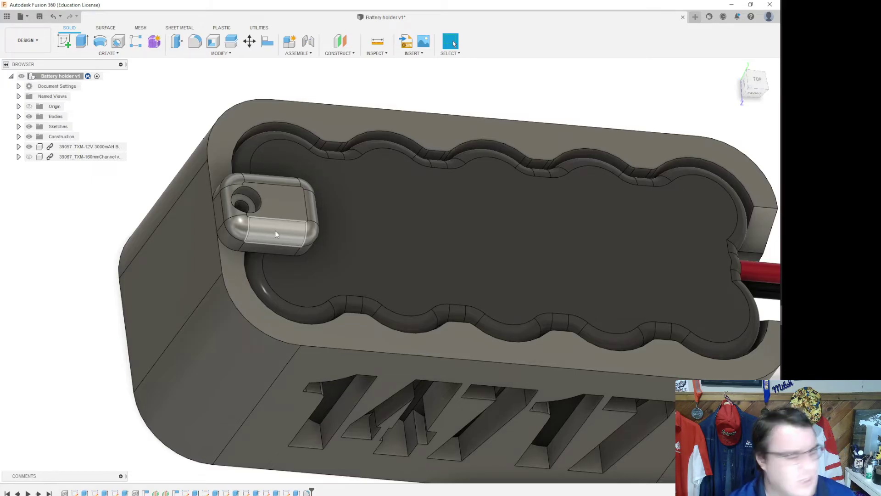
{"action": "left_click_drag", "start_coordinate": [761, 84], "coordinate": [773, 87]}
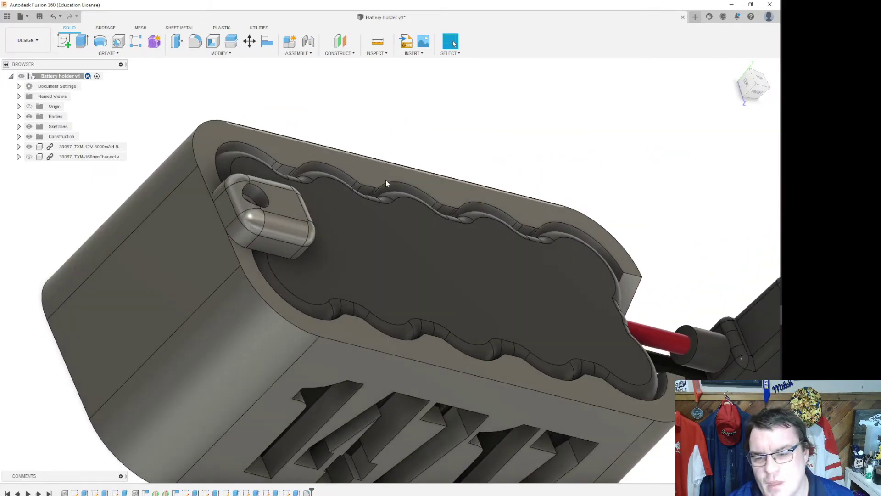
{"action": "scroll", "coordinate": [219, 246], "scroll_direction": "up", "scroll_amount": 3}
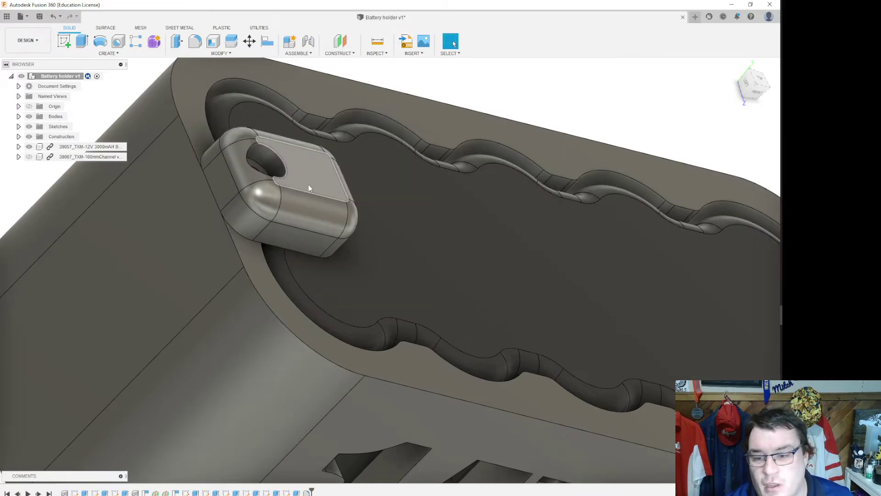
{"action": "left_click", "coordinate": [64, 41]}
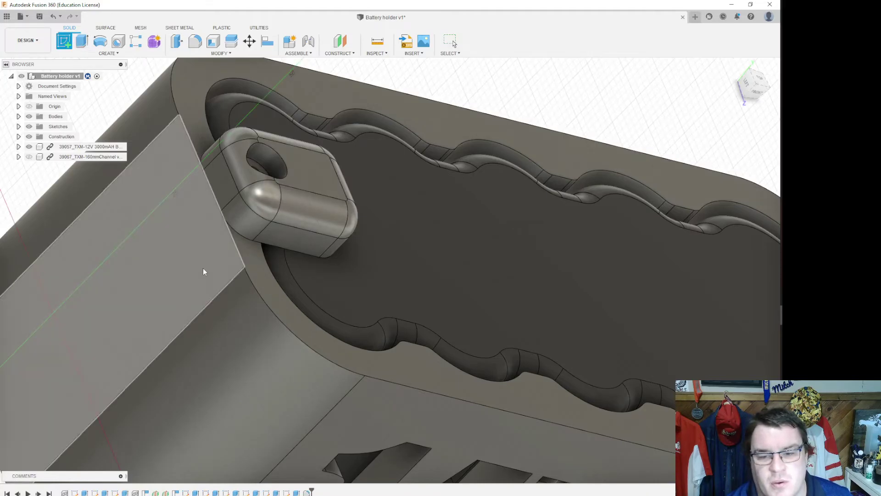
{"action": "left_click", "coordinate": [203, 268]}
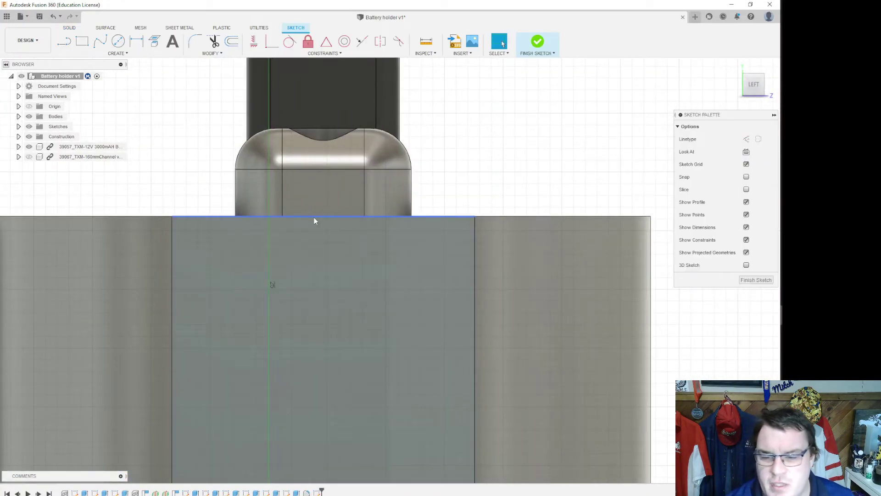
{"action": "left_click", "coordinate": [746, 140]}
{"action": "left_click", "coordinate": [64, 41]}
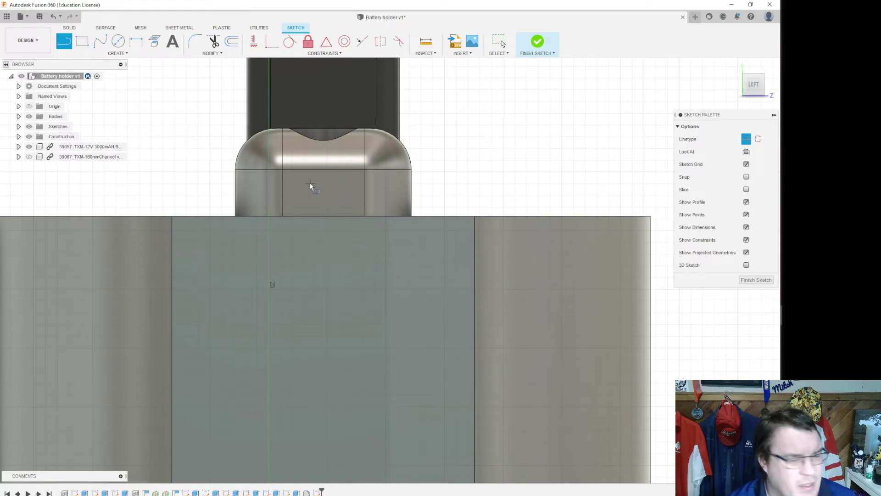
{"action": "left_click", "coordinate": [323, 216]}
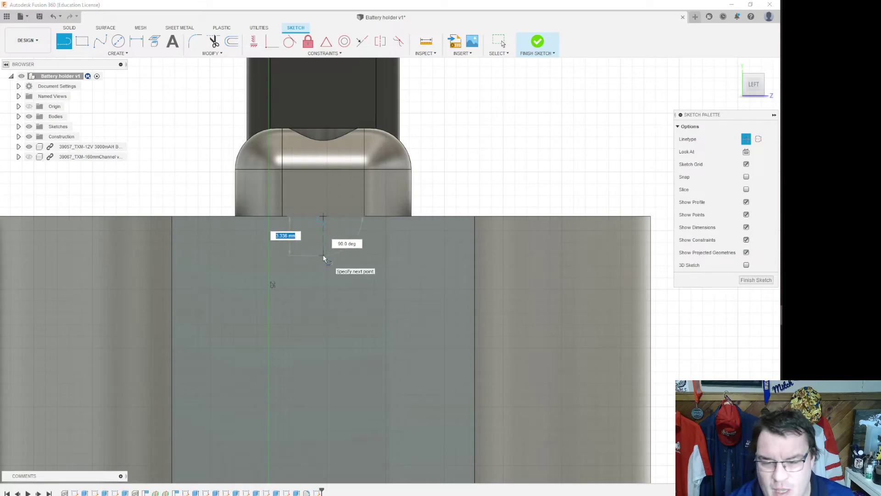
{"action": "type", "text": "5"}
{"action": "key", "text": "Return"}
{"action": "key", "text": "Escape"}
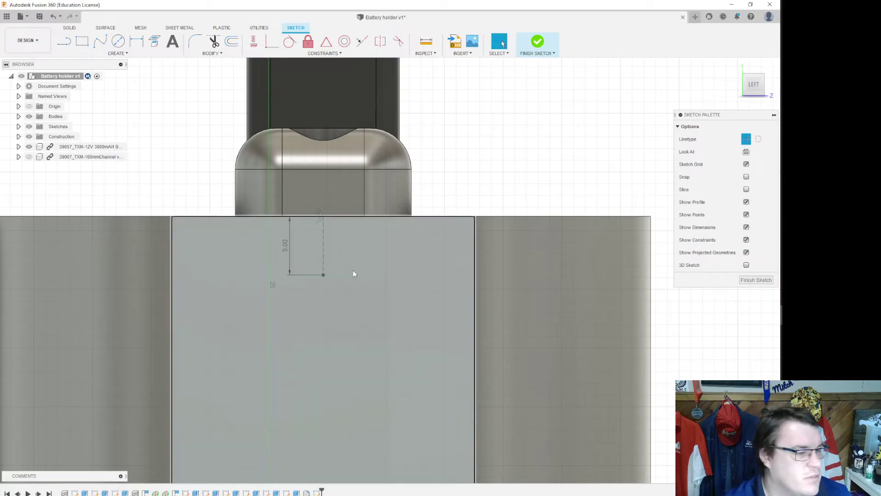
Step: Draw a solid-line rectangle about 17.7 mm wide and 14 mm high just below the construction line
{"action": "left_click", "coordinate": [82, 42]}
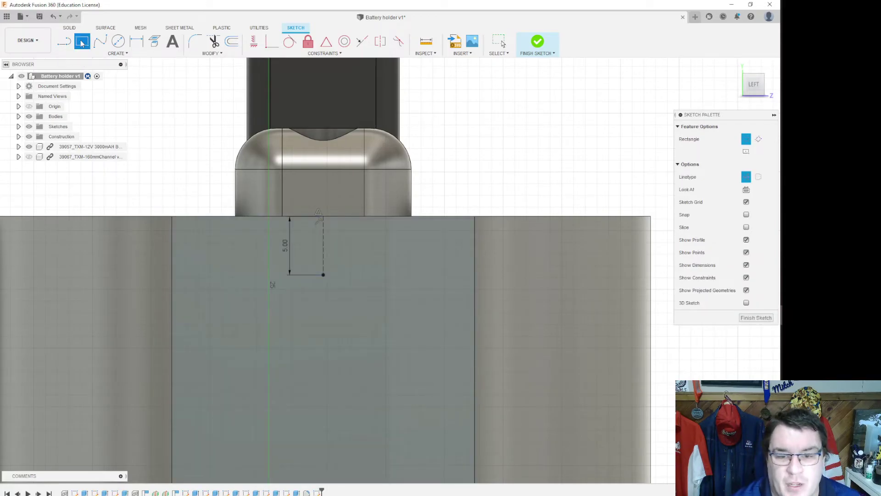
{"action": "key", "text": "Escape"}
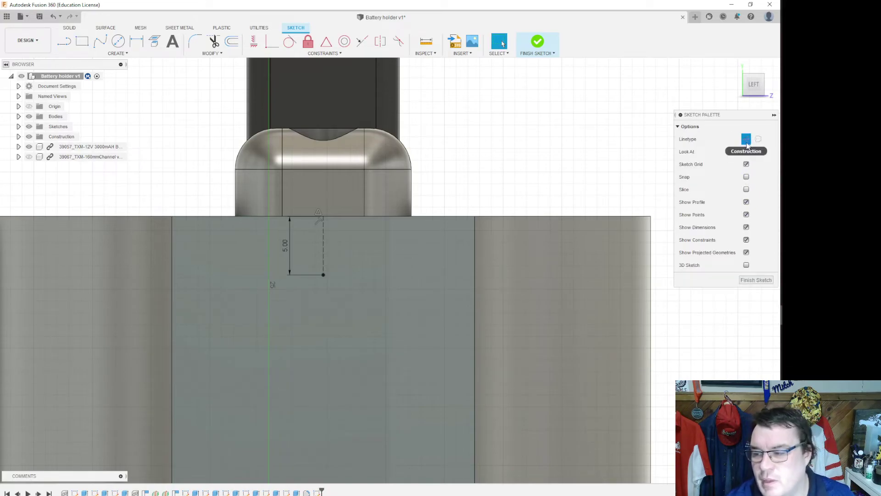
{"action": "key", "text": "r"}
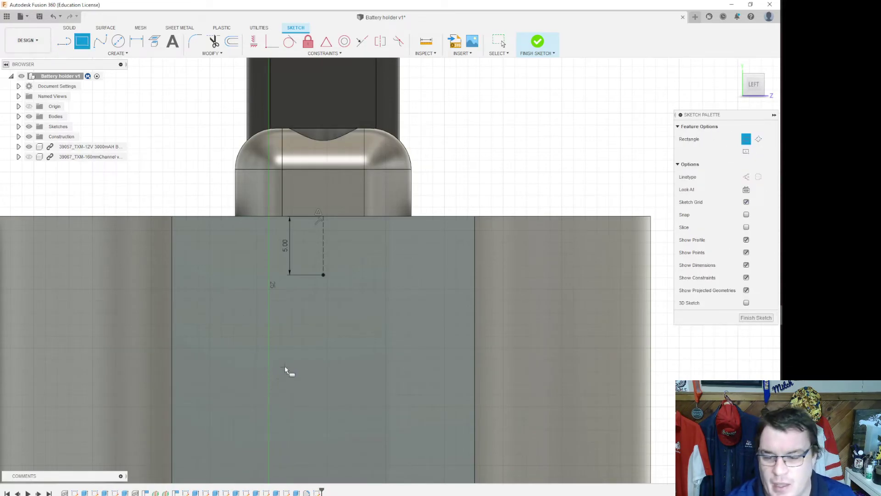
{"action": "left_click", "coordinate": [224, 447]}
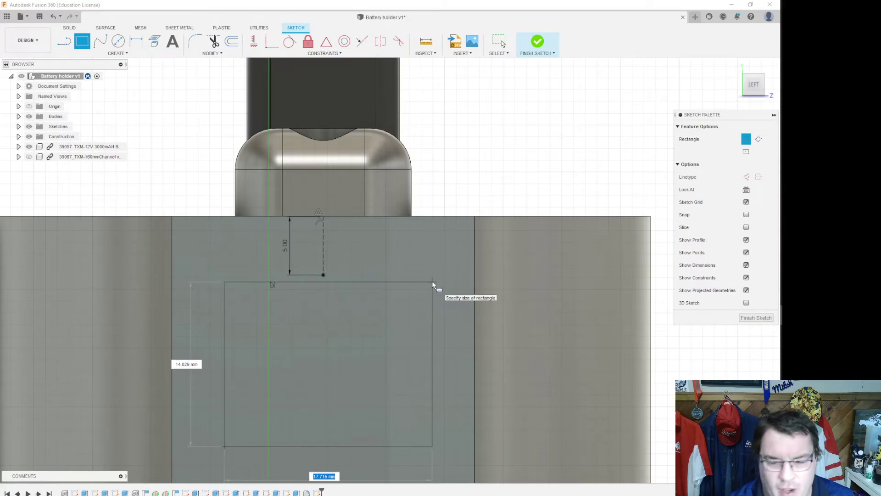
{"action": "left_click", "coordinate": [433, 283]}
{"action": "key", "text": "Escape"}
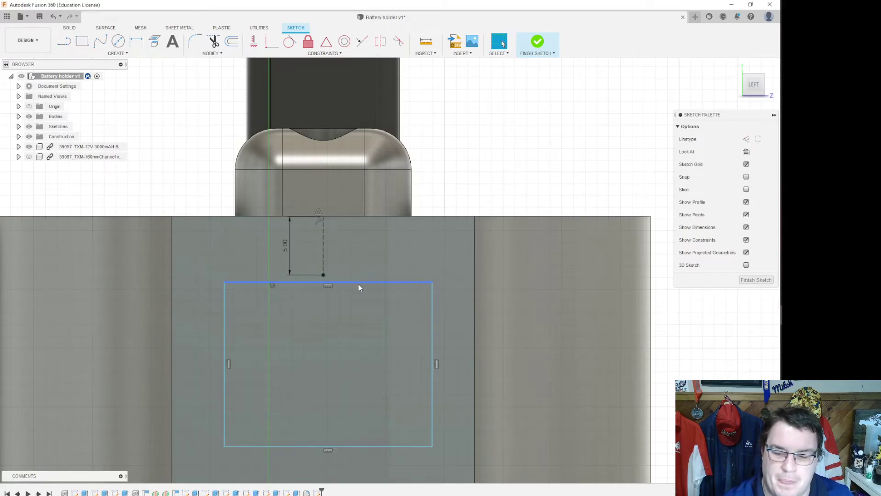
{"action": "left_click", "coordinate": [372, 326]}
{"action": "left_click", "coordinate": [119, 53]}
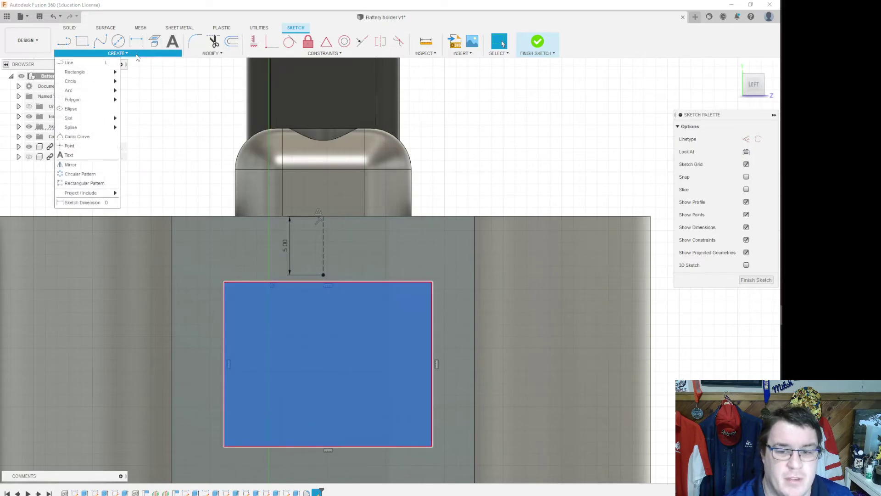
{"action": "left_click", "coordinate": [202, 53]}
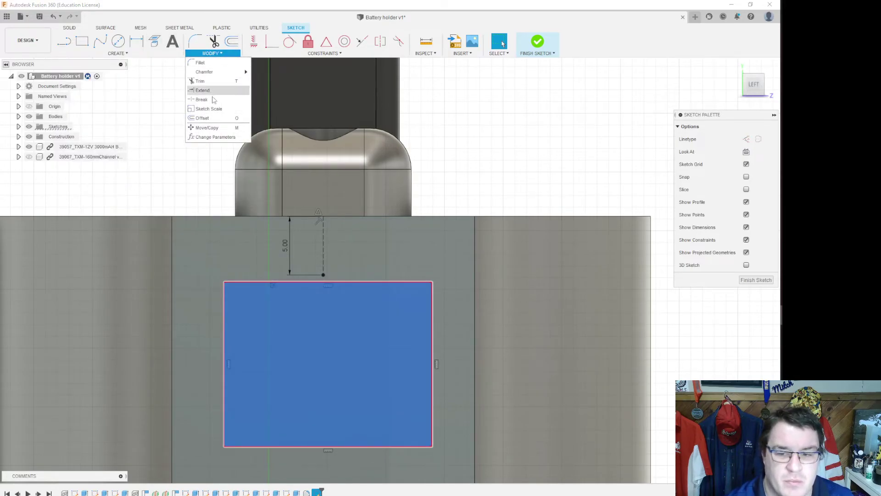
{"action": "left_click", "coordinate": [206, 128]}
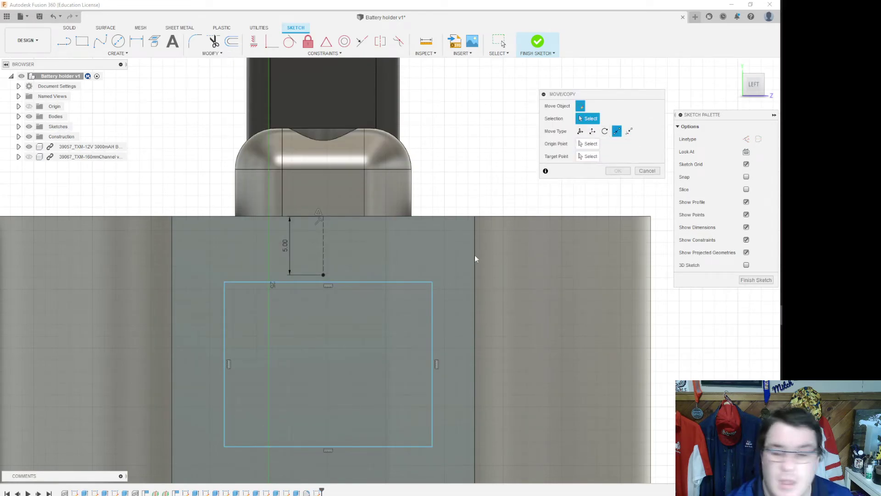
{"action": "left_click", "coordinate": [329, 281]}
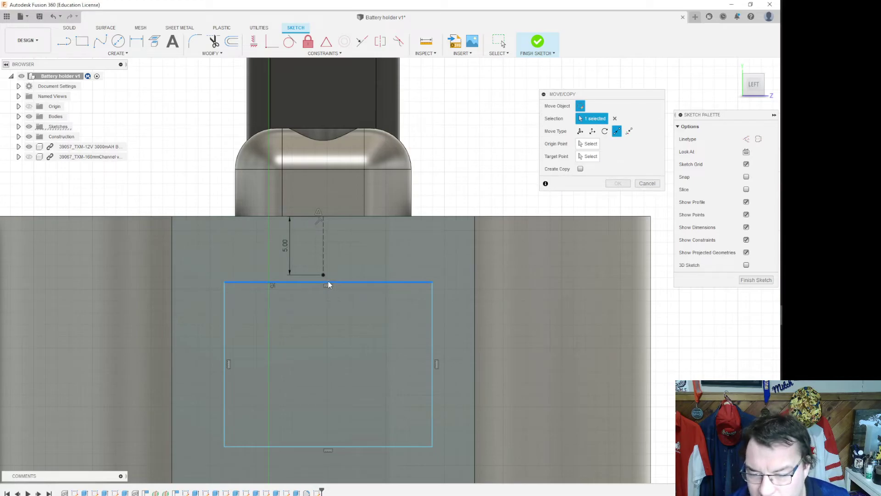
{"action": "left_click", "coordinate": [323, 274]}
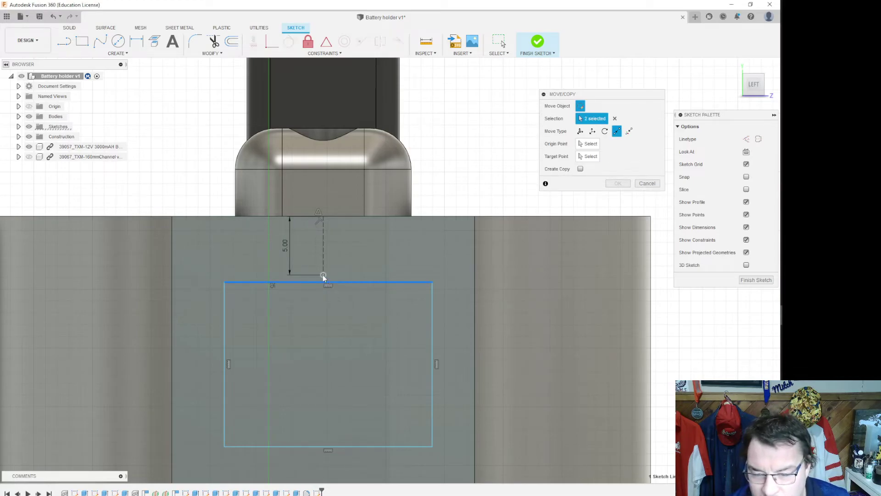
{"action": "middle_click_drag", "start_coordinate": [512, 178], "coordinate": [531, 131]}
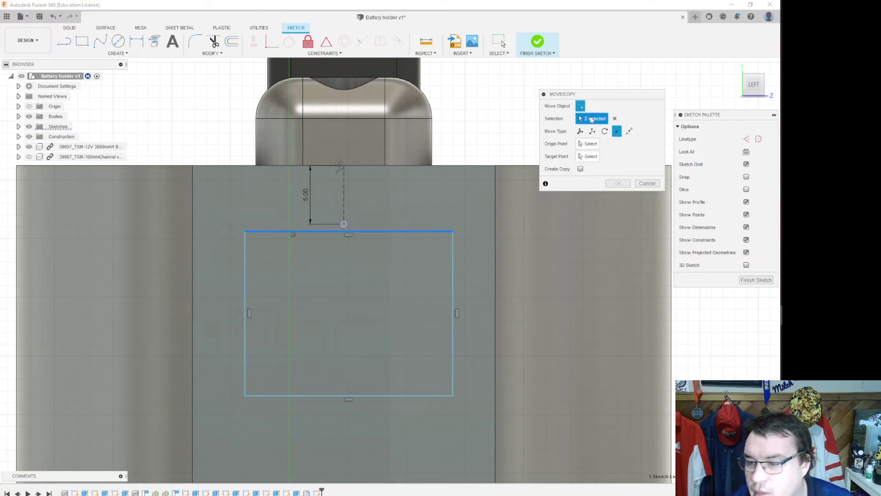
{"action": "left_click", "coordinate": [641, 184]}
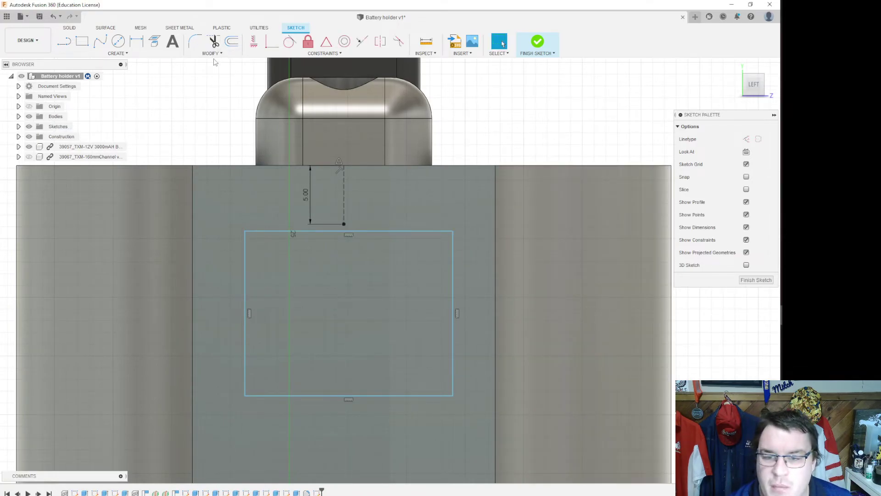
Step: Move the rectangle's four lines point to point, from the upper side's midpoint to the construction line's lower end
{"action": "left_click", "coordinate": [212, 53]}
{"action": "left_click", "coordinate": [205, 127]}
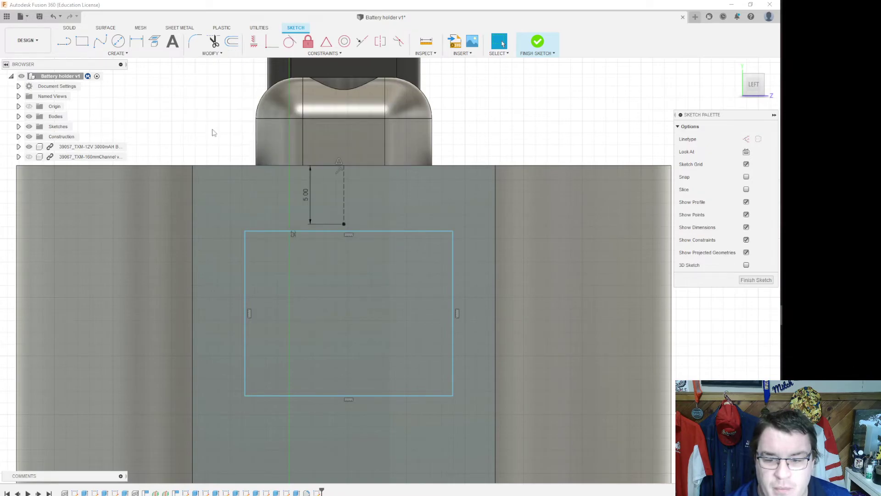
{"action": "left_click", "coordinate": [245, 261]}
{"action": "left_click", "coordinate": [277, 232]}
{"action": "left_click", "coordinate": [453, 329]}
{"action": "left_click", "coordinate": [403, 395]}
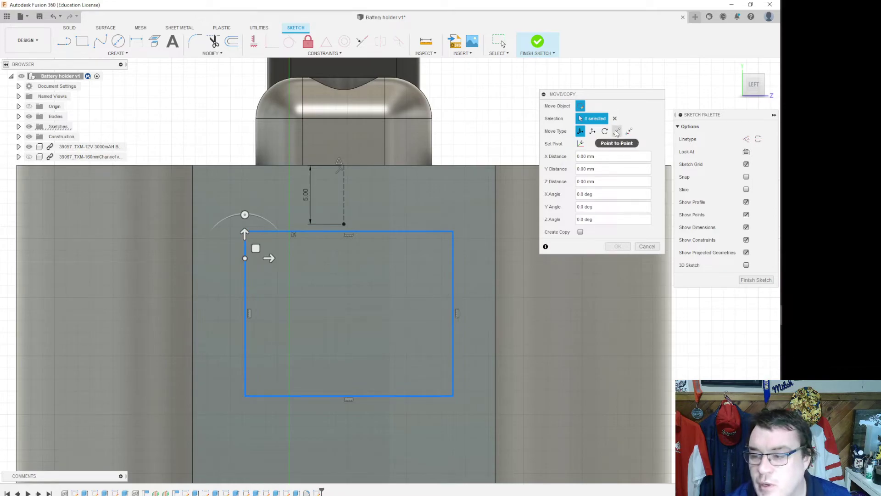
{"action": "left_click", "coordinate": [617, 131]}
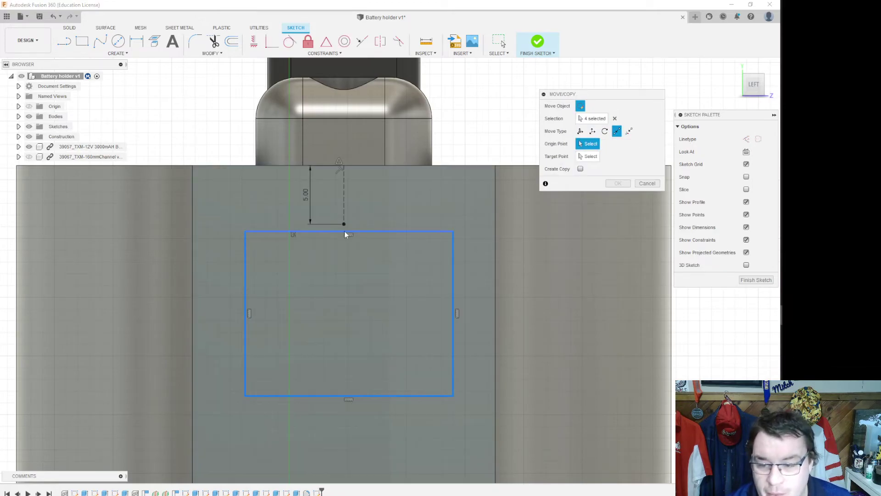
{"action": "left_click", "coordinate": [345, 231]}
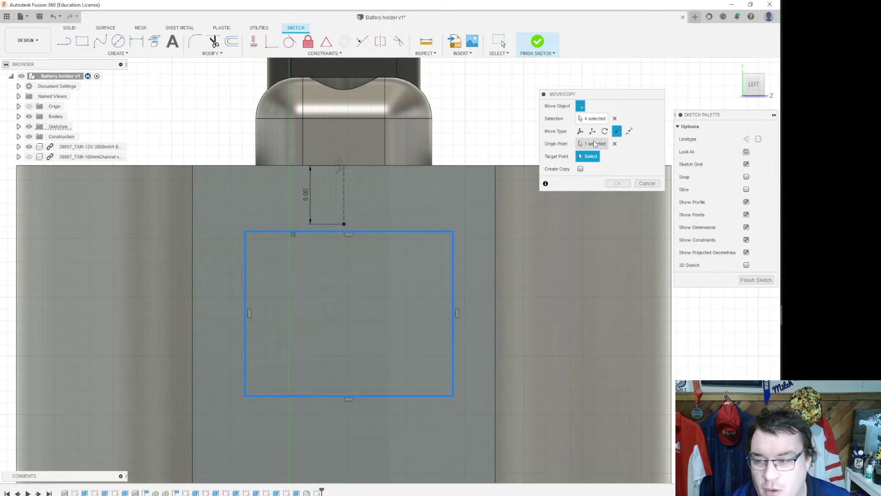
{"action": "left_click", "coordinate": [344, 224]}
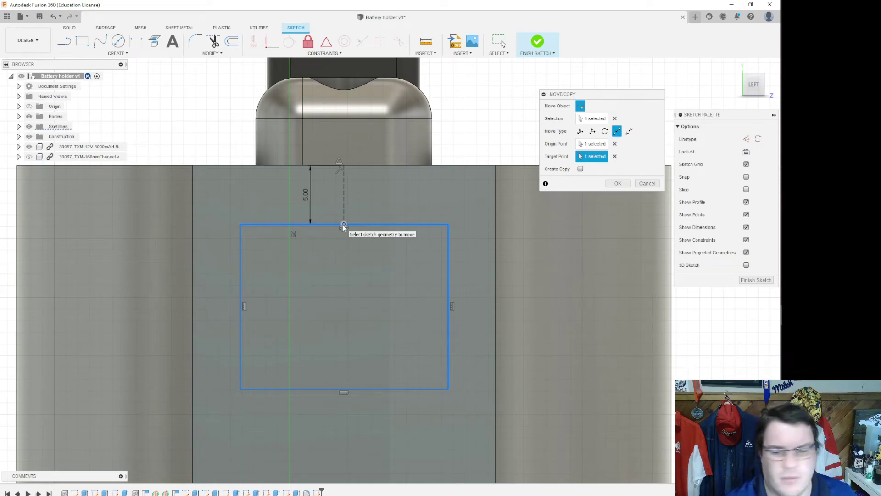
{"action": "left_click", "coordinate": [618, 184]}
Step: Finish the sketch, hide the battery and extrude the rectangle as a cut through the end wall to an inner face of the cavity
{"action": "left_click_drag", "start_coordinate": [743, 93], "coordinate": [733, 95]}
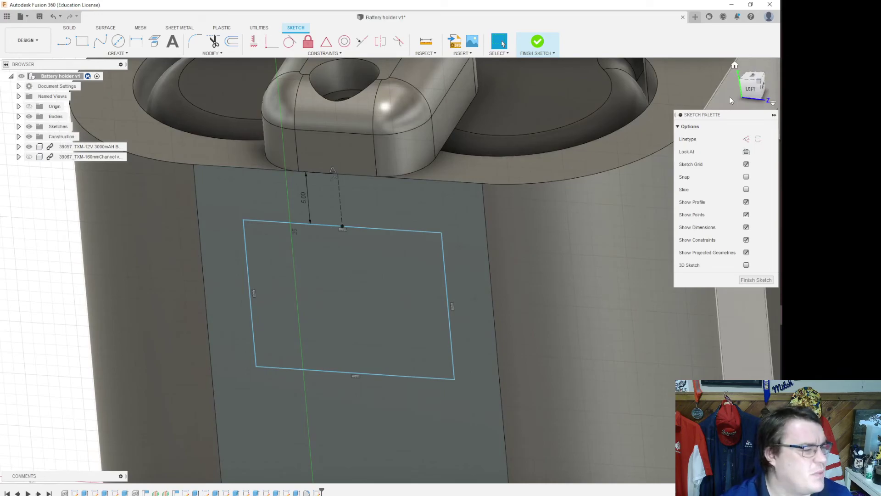
{"action": "scroll", "coordinate": [571, 166], "scroll_direction": "down", "scroll_amount": 4}
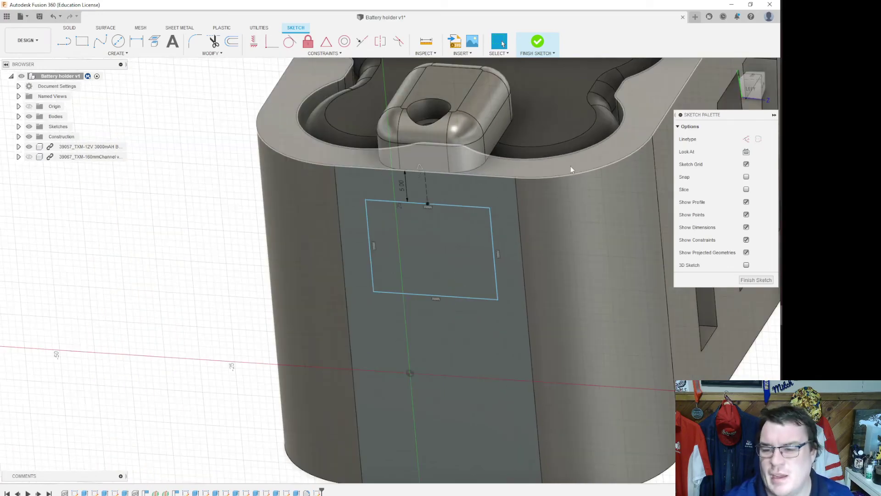
{"action": "middle_click_drag", "start_coordinate": [585, 202], "coordinate": [459, 224]}
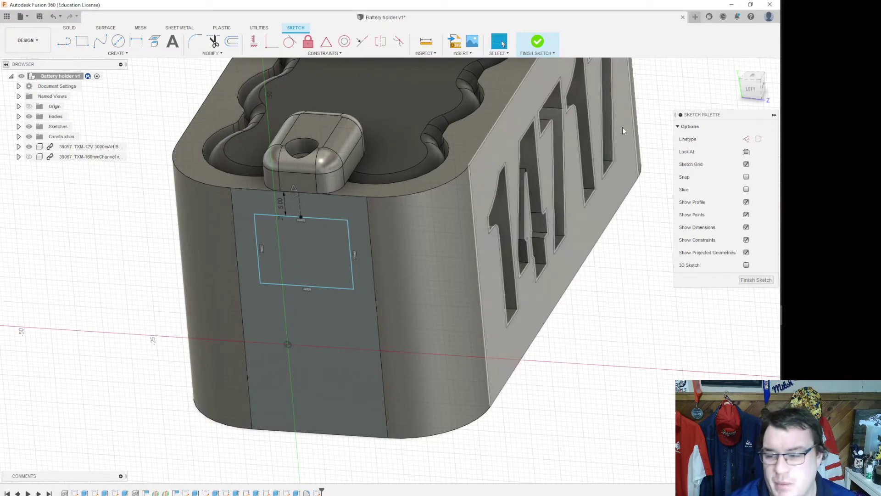
{"action": "scroll", "coordinate": [332, 248], "scroll_direction": "up", "scroll_amount": 3}
{"action": "scroll", "coordinate": [271, 243], "scroll_direction": "up", "scroll_amount": 2}
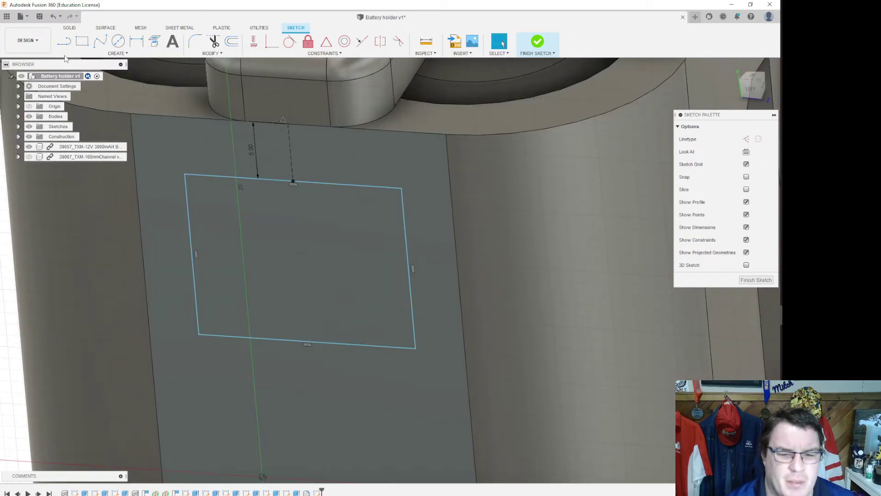
{"action": "left_click", "coordinate": [751, 282]}
{"action": "key", "text": "e"}
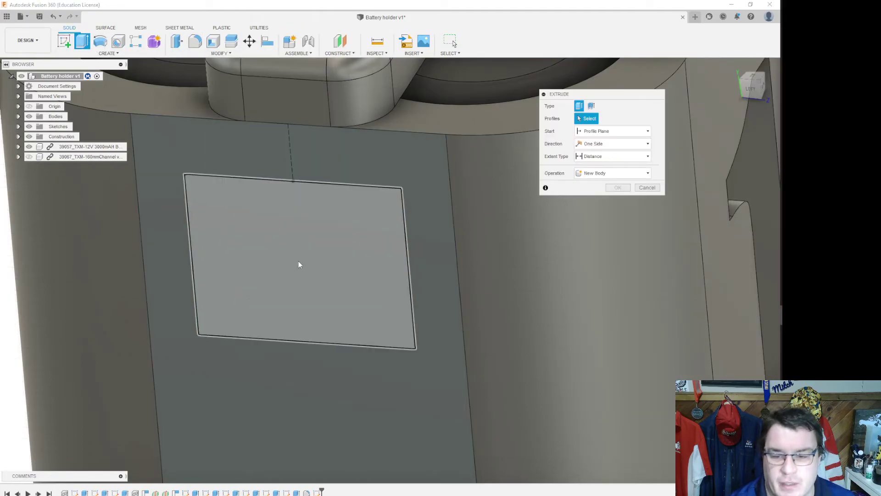
{"action": "left_click", "coordinate": [296, 262]}
{"action": "left_click_drag", "start_coordinate": [296, 261], "coordinate": [346, 187]}
{"action": "middle_click_drag", "start_coordinate": [346, 187], "coordinate": [432, 93], "text": "shift"}
{"action": "left_click_drag", "start_coordinate": [433, 93], "coordinate": [381, 170]}
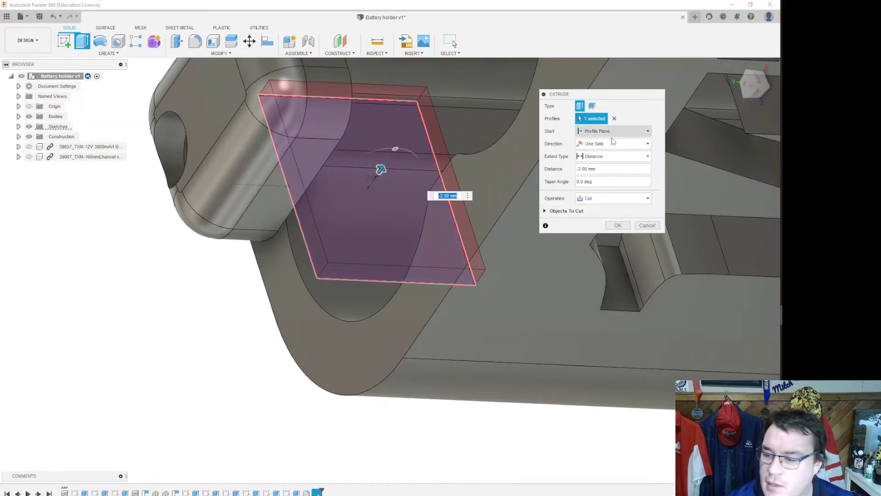
{"action": "left_click", "coordinate": [615, 156]}
{"action": "left_click", "coordinate": [597, 167]}
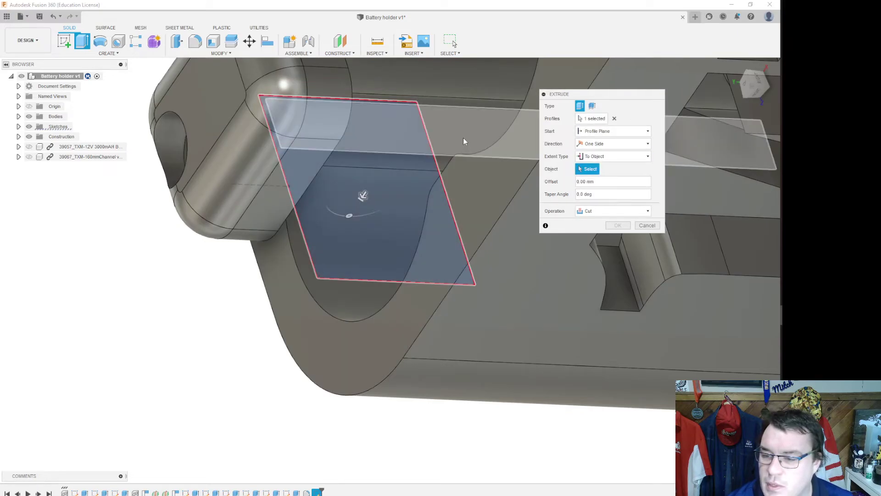
{"action": "left_click", "coordinate": [472, 137]}
{"action": "left_click", "coordinate": [618, 249]}
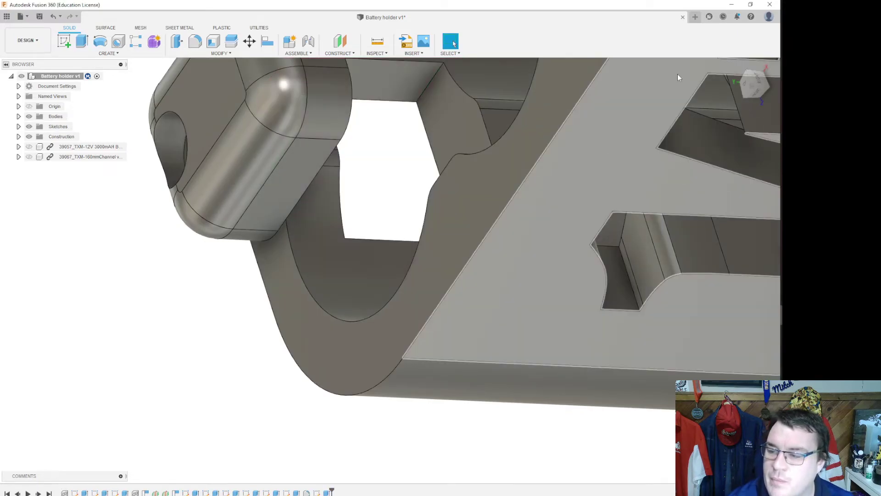
Step: Edit the end-wall opening's sketch and stretch the rectangle's lower side down to just above the wall's bottom edge, then finish the sketch
{"action": "left_click_drag", "start_coordinate": [755, 85], "coordinate": [737, 82]}
{"action": "scroll", "coordinate": [443, 206], "scroll_direction": "down", "scroll_amount": 3}
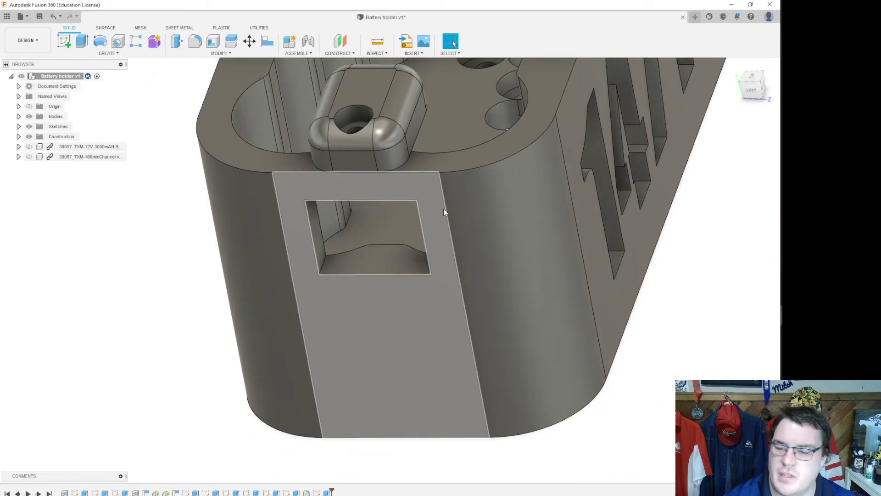
{"action": "left_click", "coordinate": [18, 126]}
{"action": "left_click", "coordinate": [68, 228]}
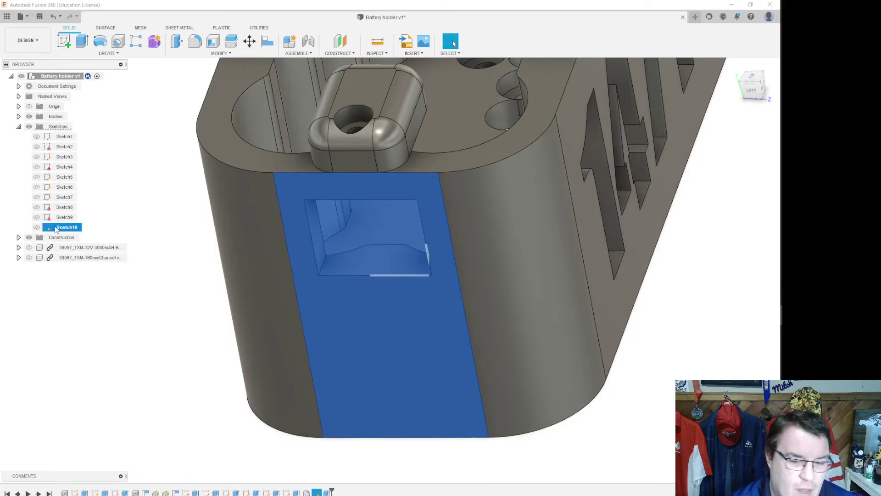
{"action": "double_click", "coordinate": [55, 227]}
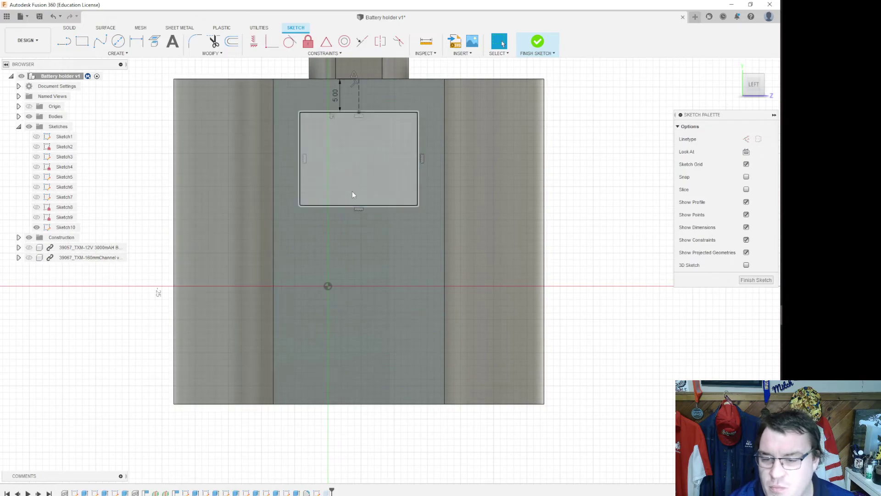
{"action": "mouse_move", "coordinate": [349, 205]}
{"action": "left_mouse_down"}
{"action": "mouse_move", "coordinate": [343, 366]}
{"action": "mouse_move", "coordinate": [348, 345]}
{"action": "mouse_move", "coordinate": [381, 354]}
{"action": "left_mouse_up"}
{"action": "left_click", "coordinate": [772, 282]}
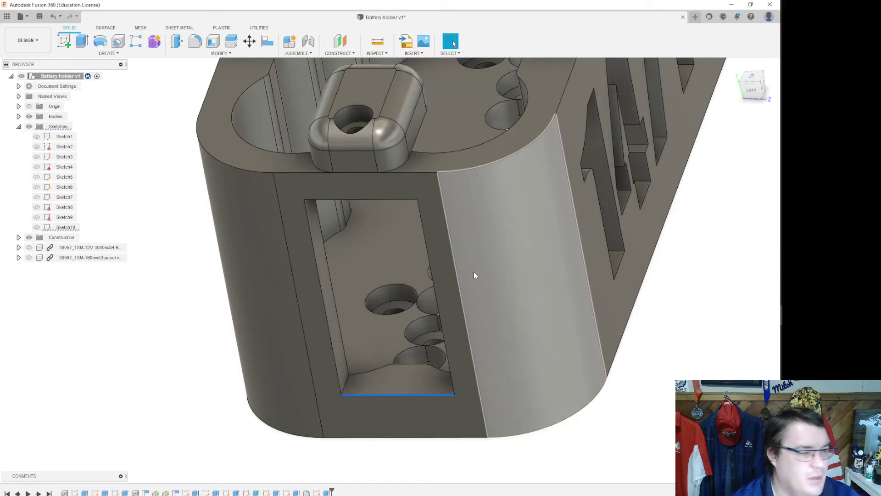
{"action": "scroll", "coordinate": [477, 269], "scroll_direction": "down", "scroll_amount": 2}
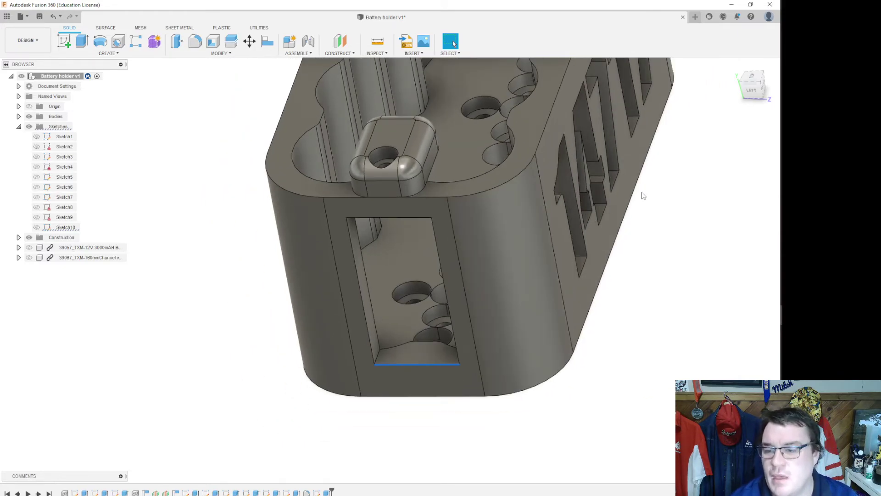
{"action": "mouse_move", "coordinate": [756, 87]}
{"action": "left_mouse_down"}
{"action": "mouse_move", "coordinate": [753, 111]}
{"action": "mouse_move", "coordinate": [751, 42]}
{"action": "left_mouse_up"}
{"action": "left_click", "coordinate": [65, 42]}
{"action": "left_click", "coordinate": [431, 255]}
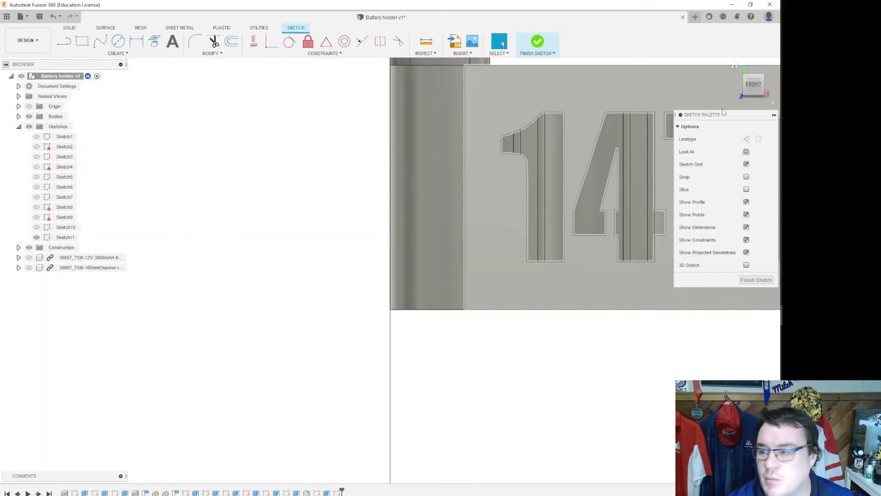
{"action": "left_click", "coordinate": [537, 42]}
{"action": "left_click", "coordinate": [72, 237]}
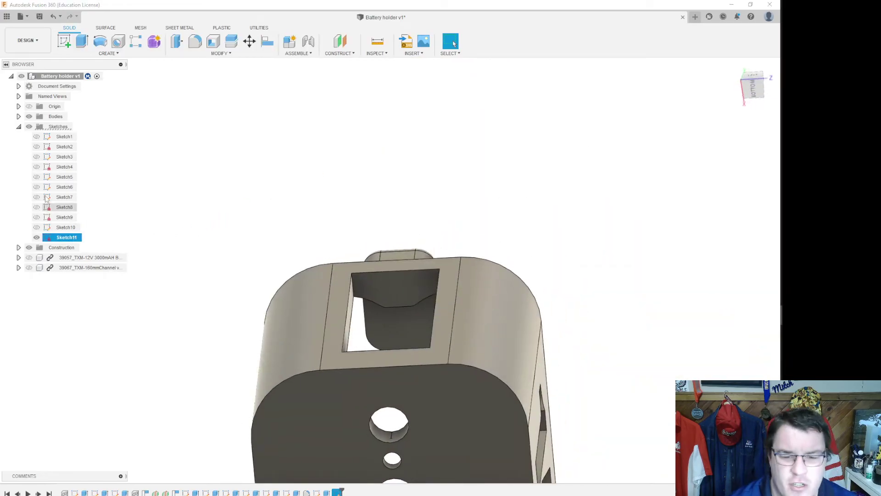
{"action": "key", "text": "Delete"}
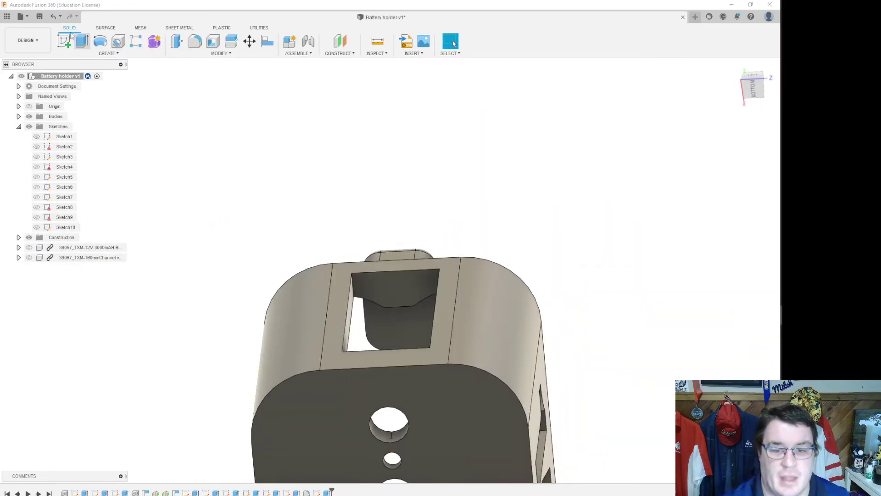
Step: Start a sketch on the opening's upper inner face, project the tab's small screw-hole circle onto it and finish the sketch
{"action": "left_click", "coordinate": [60, 47]}
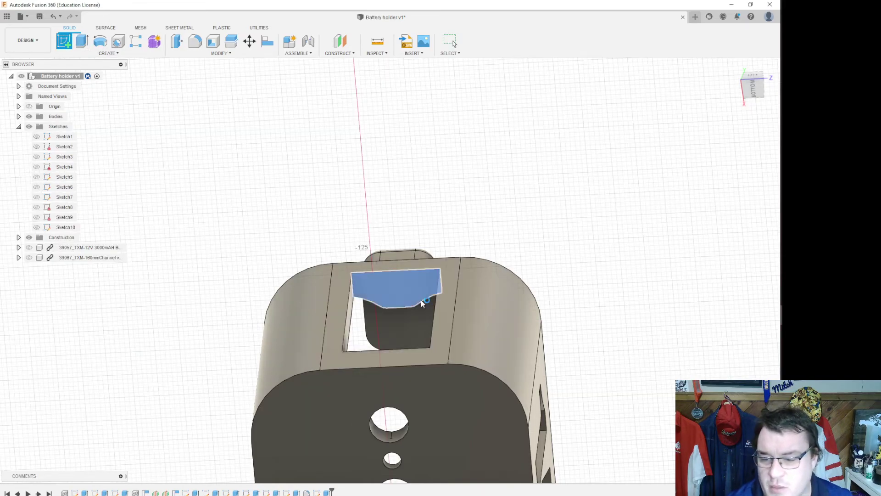
{"action": "left_click", "coordinate": [422, 301]}
{"action": "left_click_drag", "start_coordinate": [758, 88], "coordinate": [768, 92]}
{"action": "scroll", "coordinate": [417, 262], "scroll_direction": "up", "scroll_amount": 5}
{"action": "key", "text": "p"}
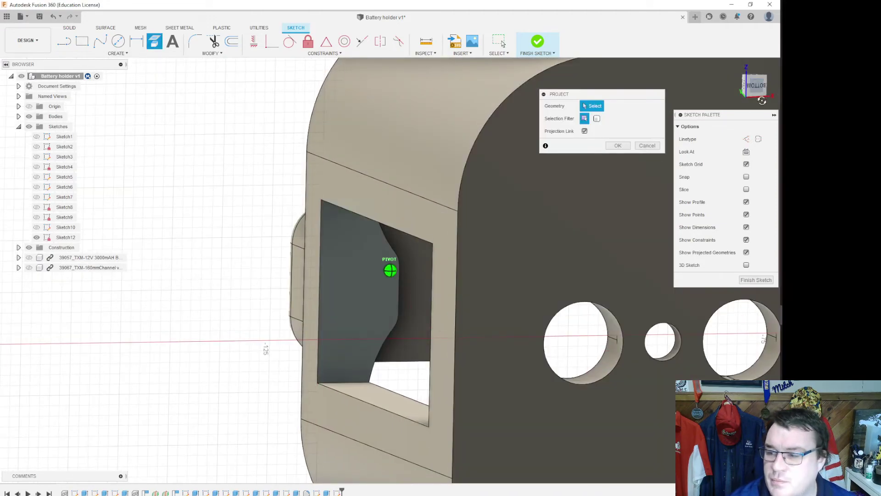
{"action": "left_click", "coordinate": [759, 95]}
{"action": "left_click", "coordinate": [318, 232]}
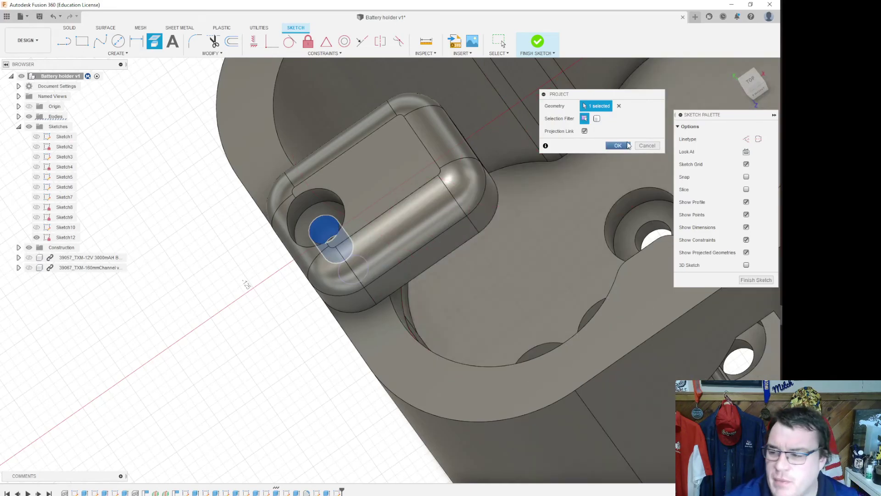
{"action": "left_click_drag", "start_coordinate": [751, 95], "coordinate": [737, 59]}
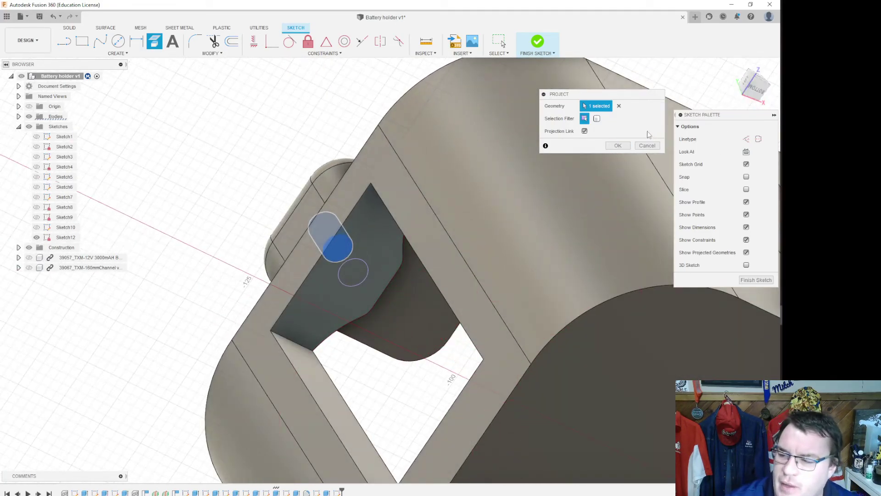
{"action": "left_click", "coordinate": [617, 146]}
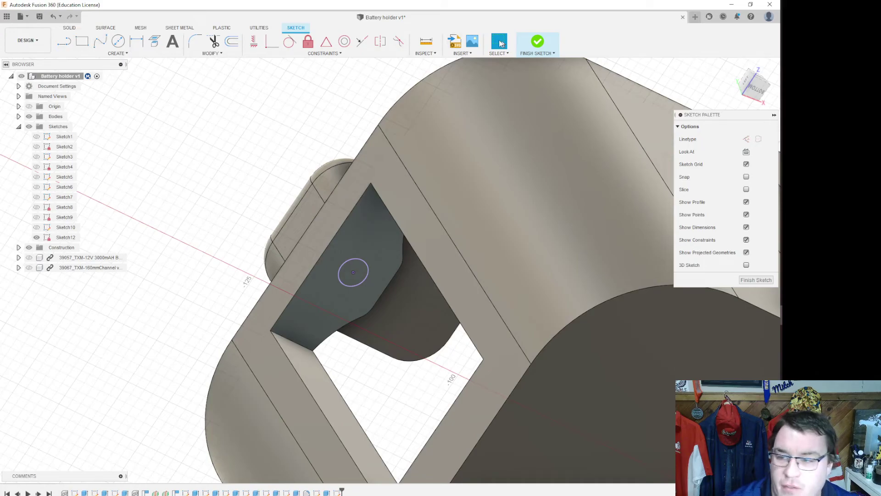
{"action": "left_click", "coordinate": [534, 42]}
Step: Extrude the projected circle as a cut up to the holder's top rim face
{"action": "left_click", "coordinate": [82, 42]}
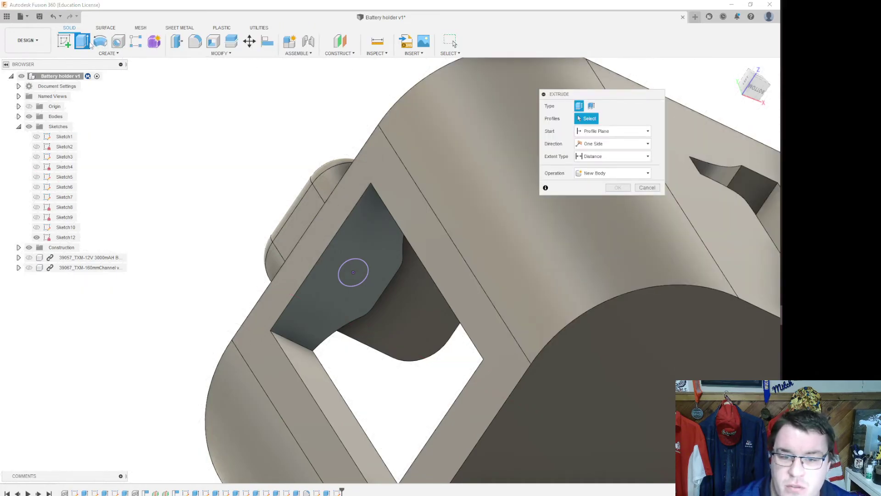
{"action": "left_click", "coordinate": [353, 272]}
{"action": "left_click_drag", "start_coordinate": [353, 271], "coordinate": [343, 239]}
{"action": "middle_click_drag", "start_coordinate": [391, 265], "coordinate": [390, 270], "text": "shift"}
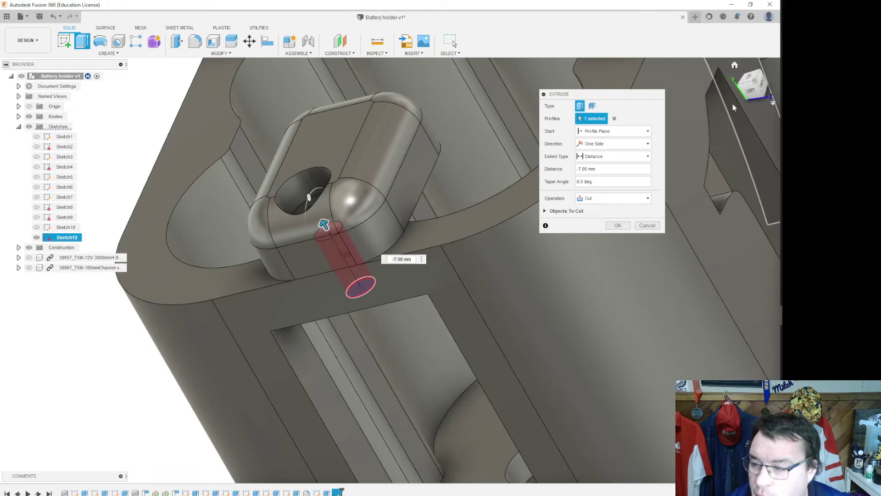
{"action": "left_click", "coordinate": [612, 156]}
{"action": "left_click", "coordinate": [597, 178]}
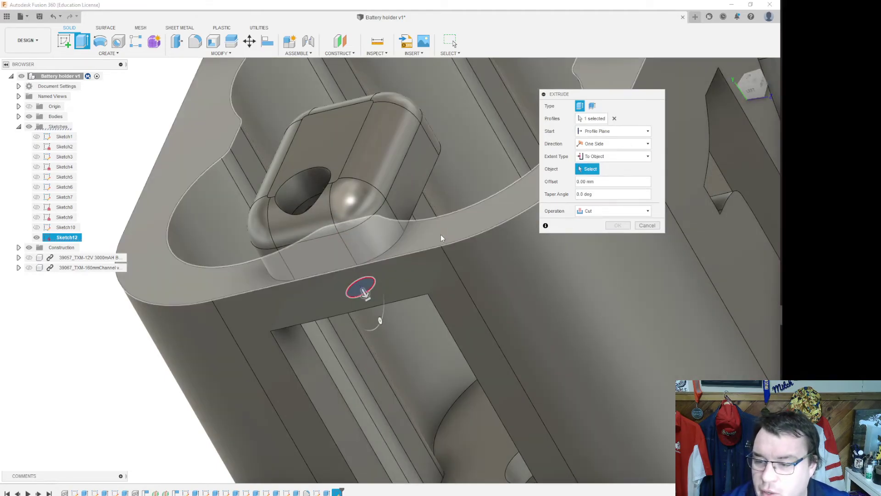
{"action": "left_click", "coordinate": [441, 225]}
{"action": "left_click", "coordinate": [618, 251]}
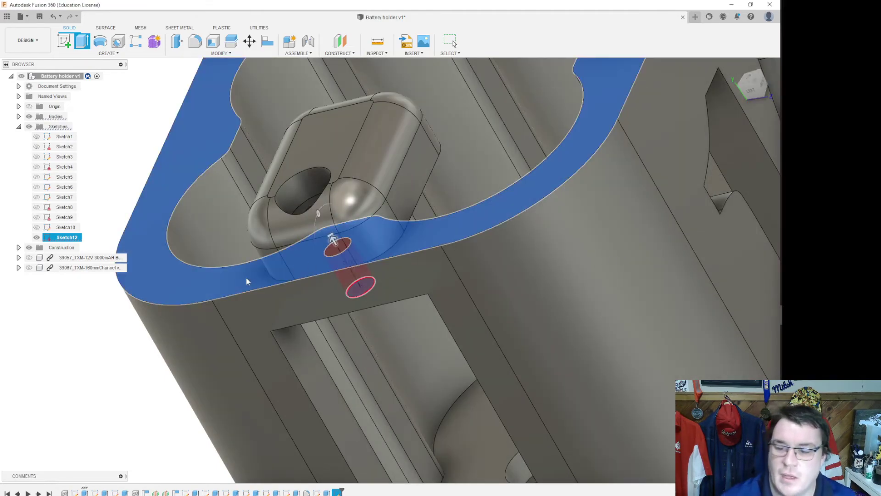
Step: Create a component from the retaining tab's body and rename it Hold Down Clip
{"action": "left_click", "coordinate": [18, 117]}
{"action": "left_click", "coordinate": [18, 147]}
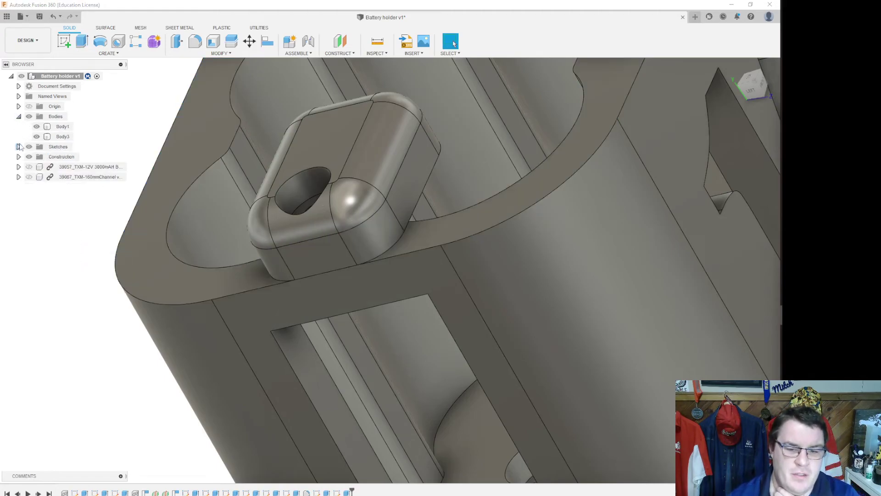
{"action": "left_click", "coordinate": [48, 136]}
{"action": "left_click", "coordinate": [63, 126]}
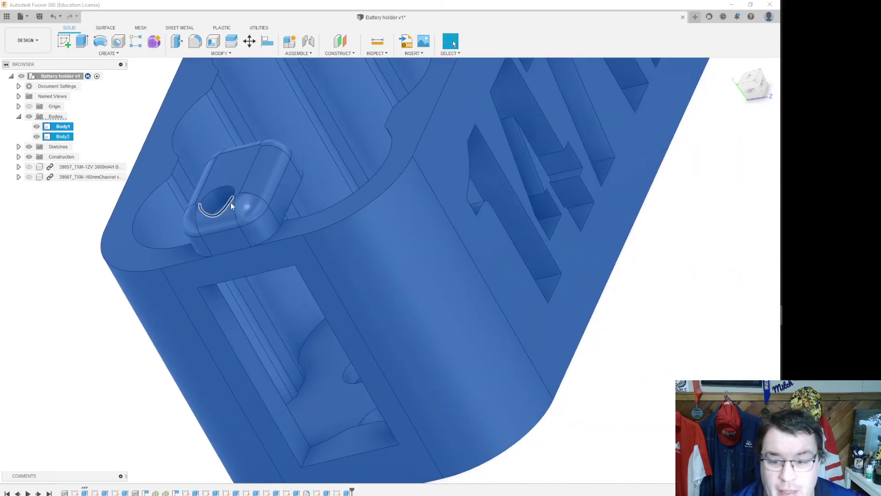
{"action": "left_click", "coordinate": [67, 252]}
{"action": "middle_click_drag", "start_coordinate": [387, 229], "coordinate": [390, 299], "text": "shift"}
{"action": "left_click", "coordinate": [65, 138]}
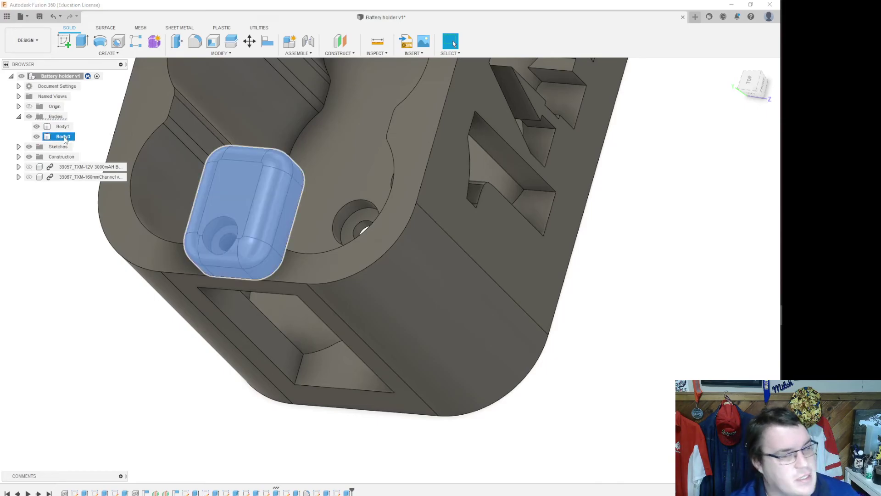
{"action": "right_click", "coordinate": [66, 140]}
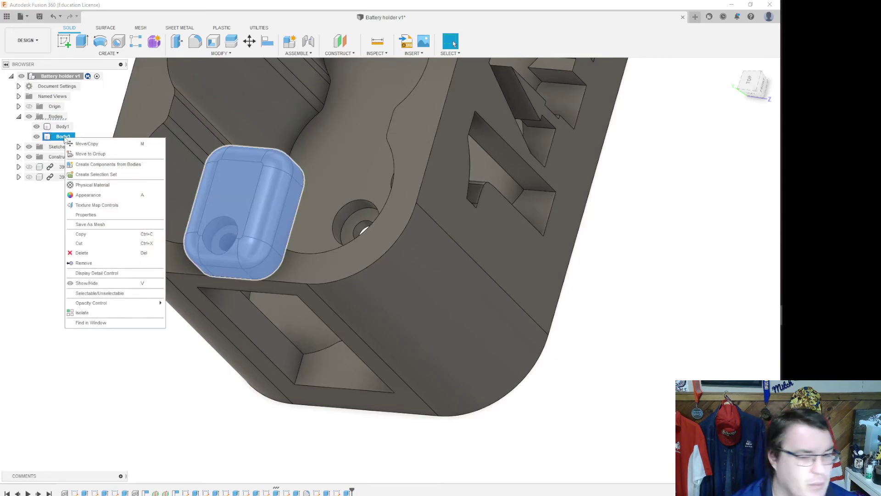
{"action": "left_click", "coordinate": [96, 165]}
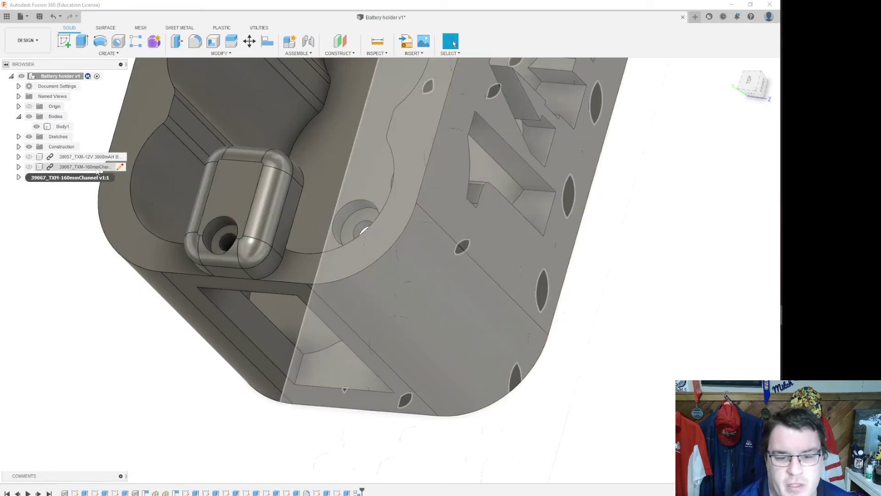
{"action": "double_click", "coordinate": [63, 177]}
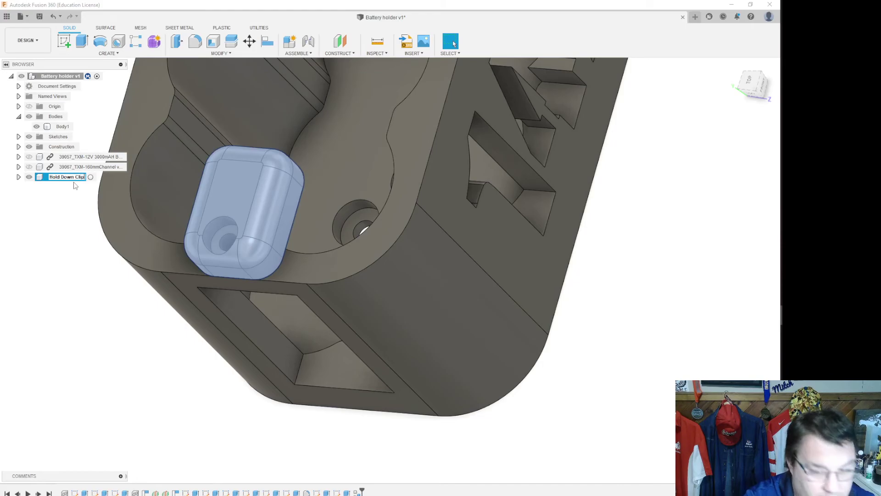
Step: Move the Hold Down Clip off the rim to a free spot beside the numbered side wall
{"action": "scroll", "coordinate": [279, 244], "scroll_direction": "down", "scroll_amount": 6}
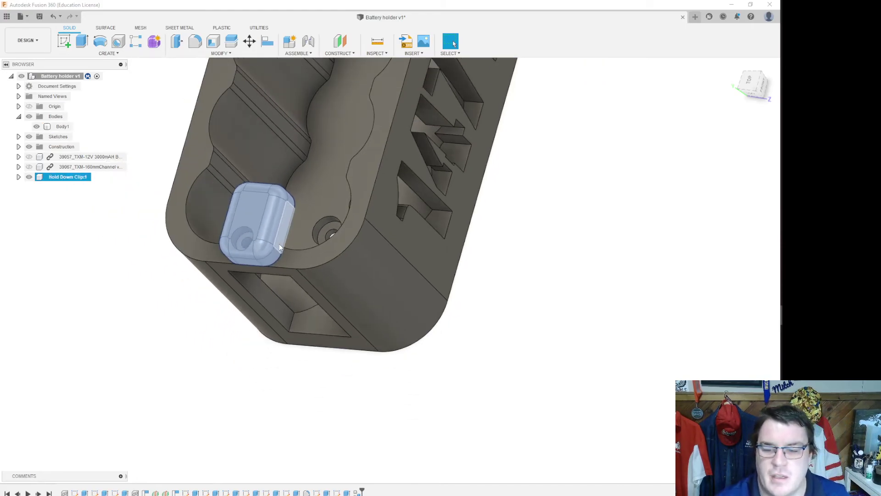
{"action": "scroll", "coordinate": [279, 244], "scroll_direction": "up", "scroll_amount": 2}
{"action": "left_click_drag", "start_coordinate": [271, 232], "coordinate": [512, 202]}
Step: Create a component from the holder's body and rename it Main Battery Body
{"action": "left_click", "coordinate": [430, 201]}
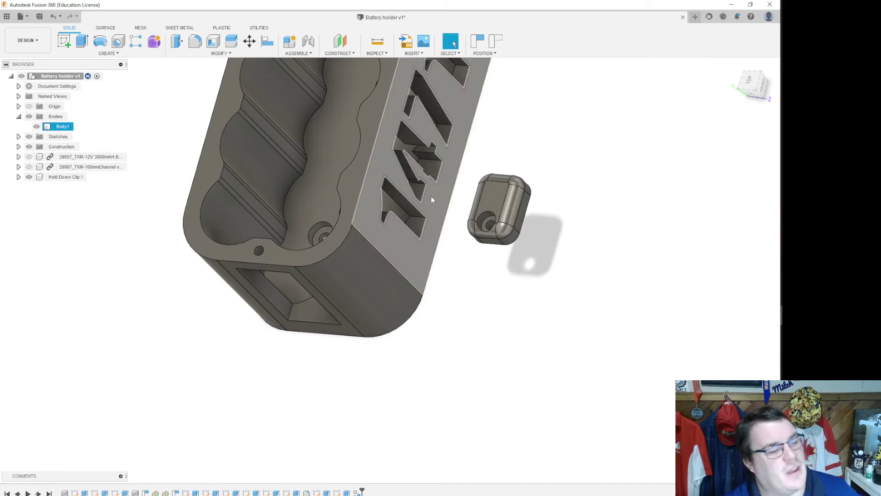
{"action": "right_click", "coordinate": [58, 128]}
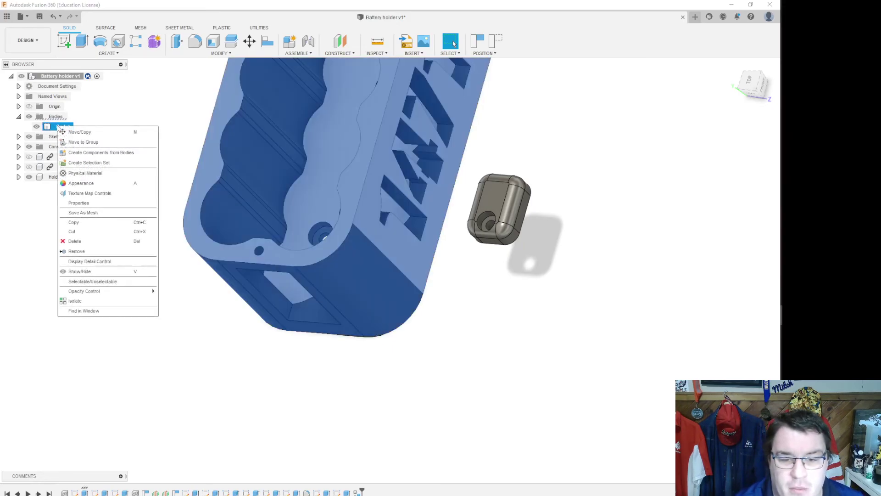
{"action": "left_click", "coordinate": [92, 152]}
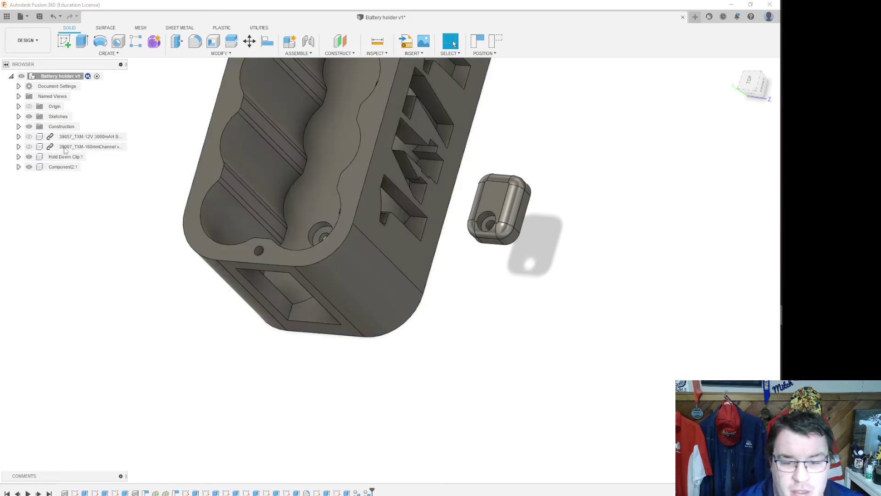
{"action": "double_click", "coordinate": [60, 166]}
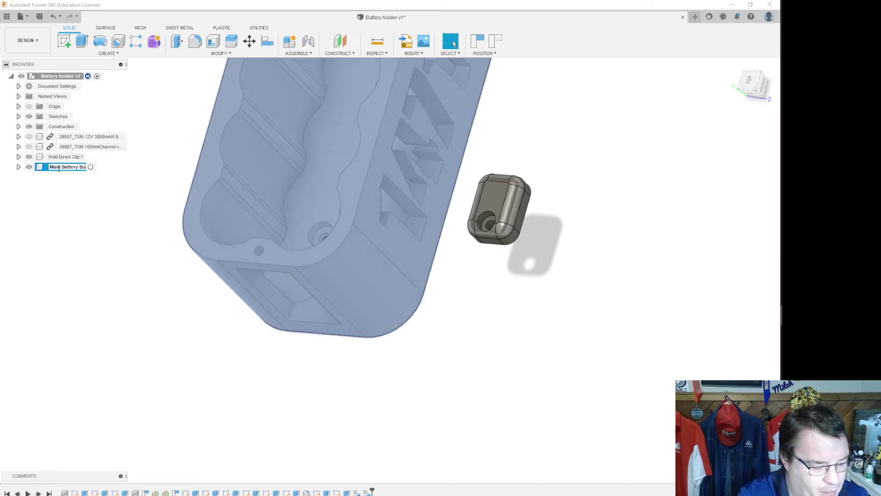
{"action": "type", "text": "Main Battery Body"}
{"action": "key", "text": "Return"}
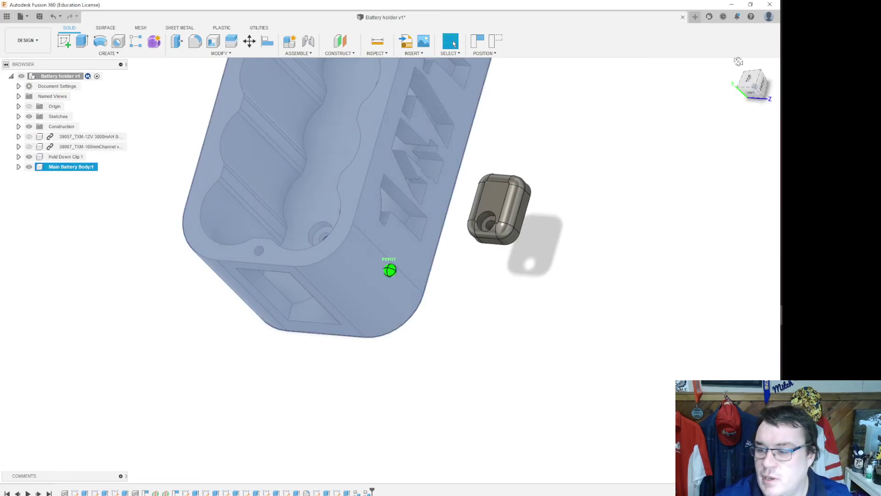
Step: Apply the ABS (White) plastic appearance to the Main Battery Body, removing the appearances applied to its faces
{"action": "middle_click_drag", "start_coordinate": [388, 269], "coordinate": [702, 201], "text": "shift"}
{"action": "left_click_drag", "start_coordinate": [751, 89], "coordinate": [671, 140]}
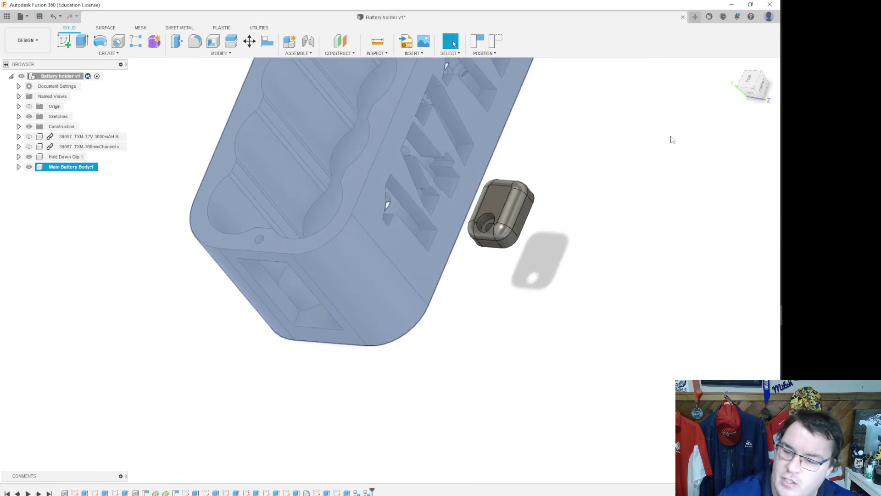
{"action": "left_click", "coordinate": [634, 135]}
{"action": "scroll", "coordinate": [631, 135], "scroll_direction": "down", "scroll_amount": 3}
{"action": "scroll", "coordinate": [519, 246], "scroll_direction": "up", "scroll_amount": 4}
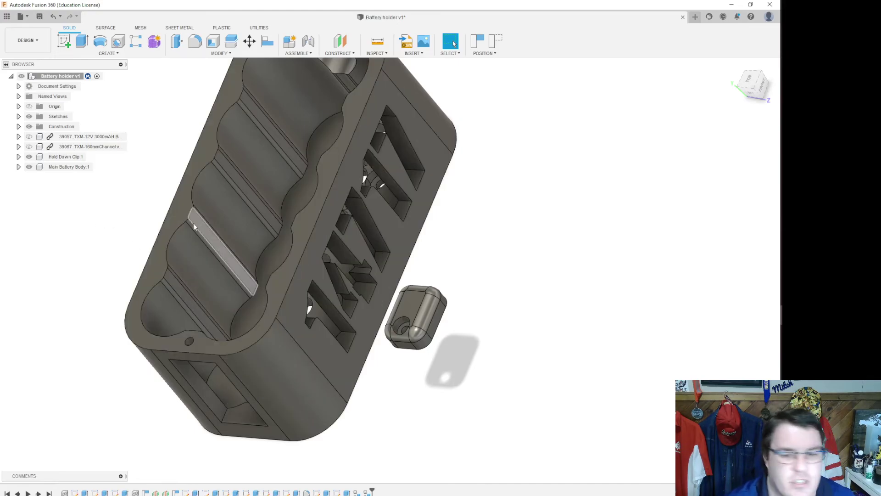
{"action": "left_click", "coordinate": [304, 383]}
{"action": "right_click", "coordinate": [304, 382]}
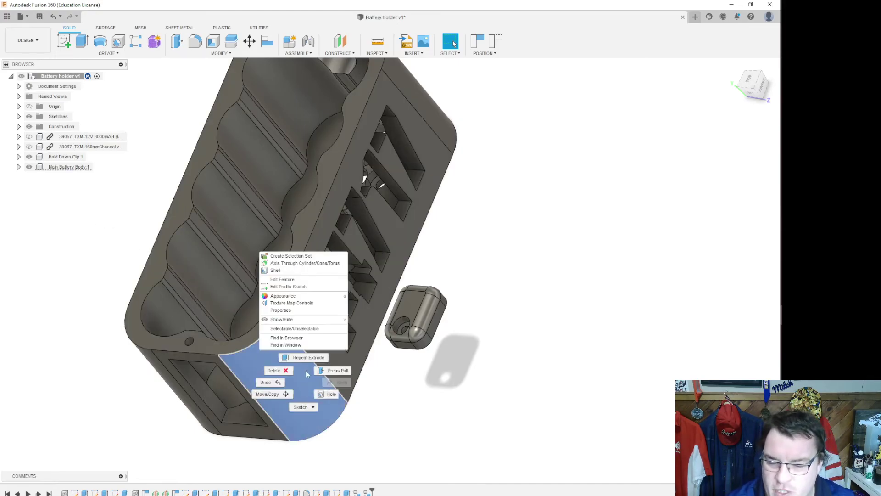
{"action": "left_click", "coordinate": [295, 296]}
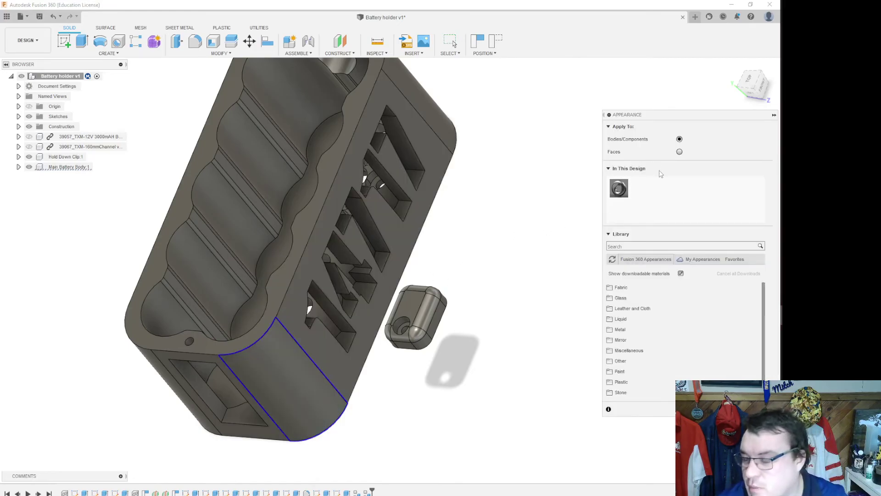
{"action": "scroll", "coordinate": [654, 356], "scroll_direction": "down", "scroll_amount": 1}
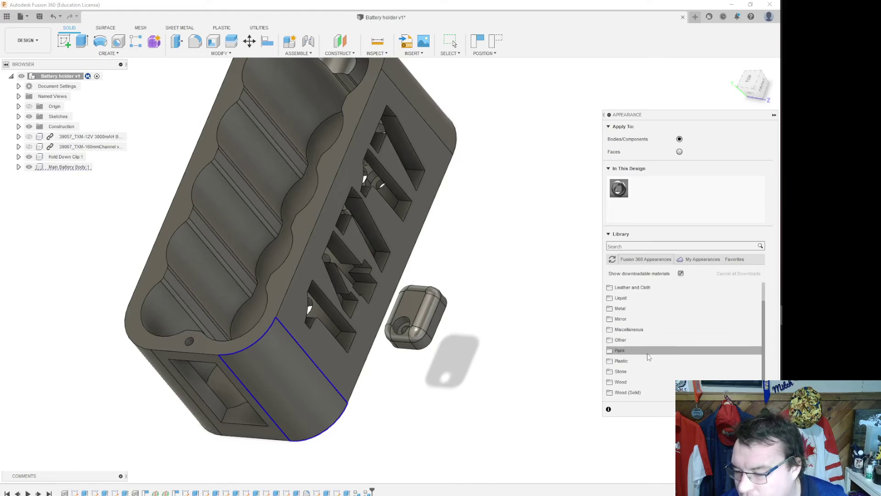
{"action": "left_click", "coordinate": [648, 361]}
{"action": "scroll", "coordinate": [648, 359], "scroll_direction": "down", "scroll_amount": 1}
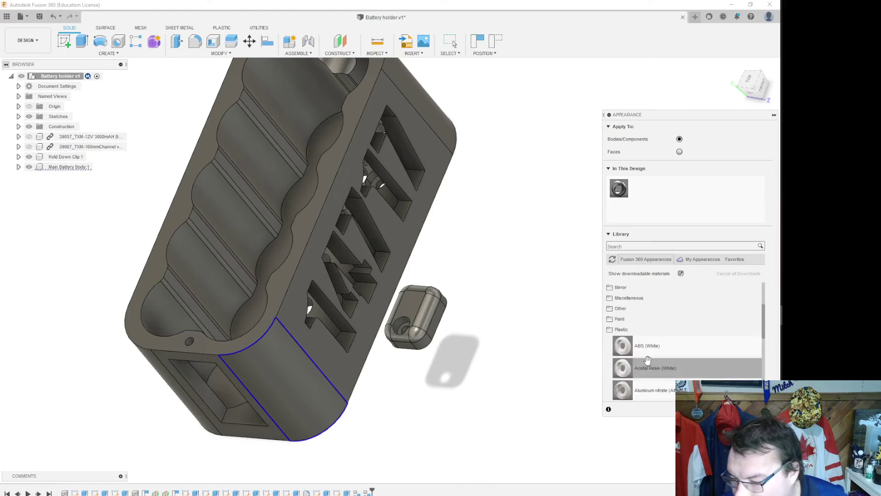
{"action": "left_click_drag", "start_coordinate": [652, 340], "coordinate": [302, 364]}
{"action": "left_click_drag", "start_coordinate": [297, 294], "coordinate": [299, 294]}
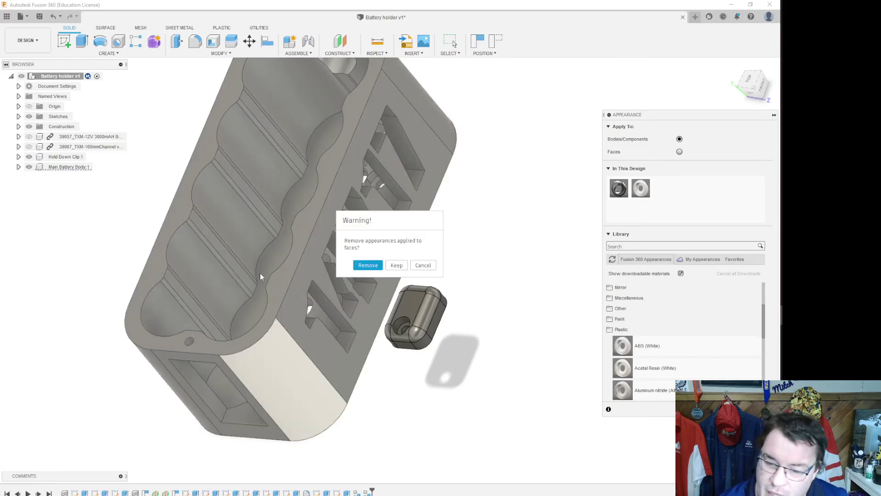
{"action": "left_click", "coordinate": [368, 264]}
Step: Apply the ABS (White) plastic appearance to the Hold Down Clip
{"action": "mouse_move", "coordinate": [623, 345]}
{"action": "left_mouse_down"}
{"action": "mouse_move", "coordinate": [450, 351]}
{"action": "mouse_move", "coordinate": [420, 311]}
{"action": "left_mouse_up"}
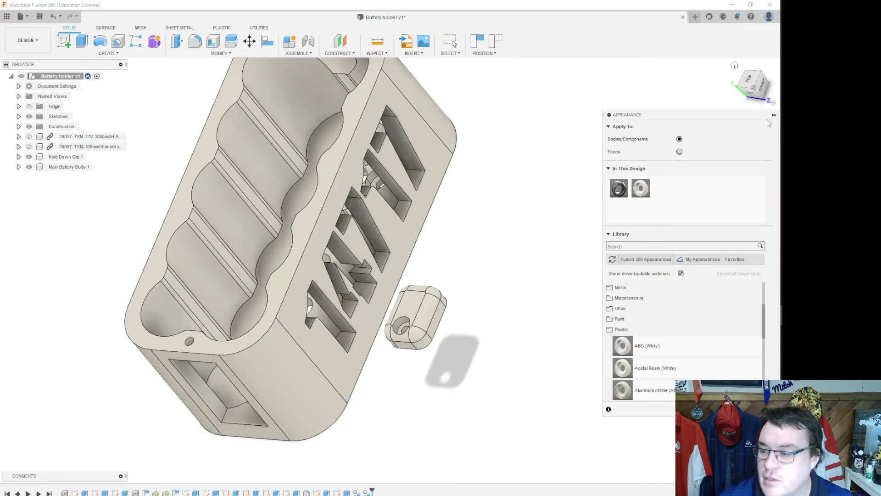
{"action": "key", "text": "Escape"}
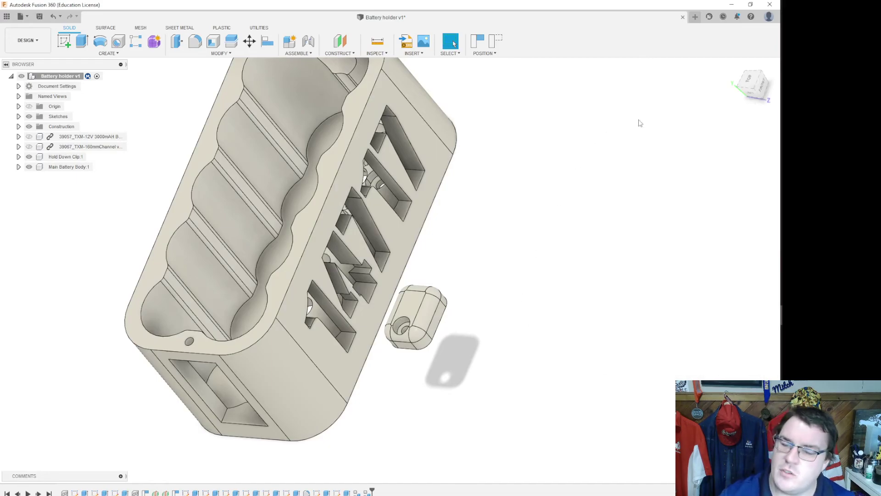
{"action": "mouse_move", "coordinate": [757, 82]}
{"action": "left_mouse_down"}
{"action": "mouse_move", "coordinate": [737, 69]}
{"action": "mouse_move", "coordinate": [752, 84]}
{"action": "left_mouse_up"}
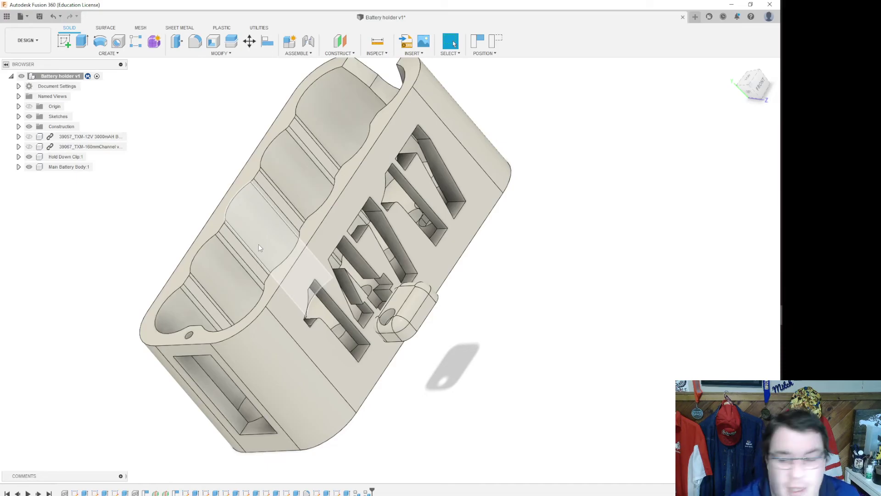
{"action": "scroll", "coordinate": [494, 284], "scroll_direction": "down", "scroll_amount": 4}
{"action": "scroll", "coordinate": [491, 285], "scroll_direction": "up", "scroll_amount": 3}
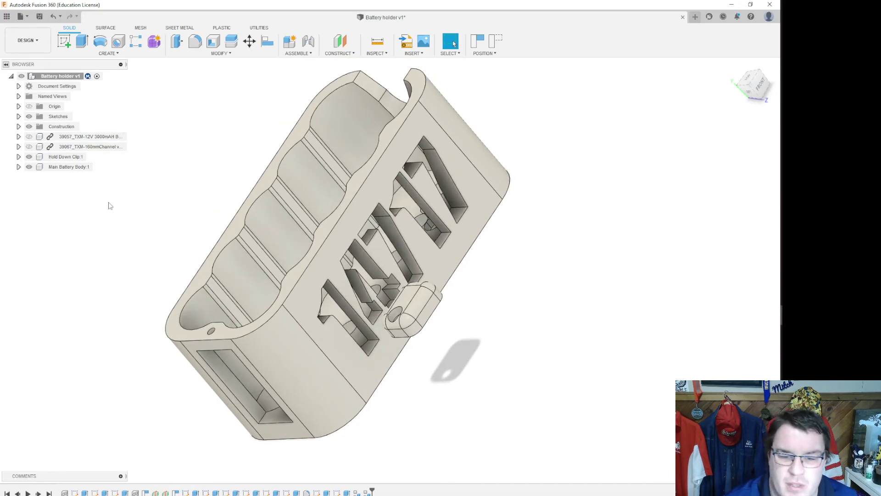
{"action": "left_click", "coordinate": [733, 60]}
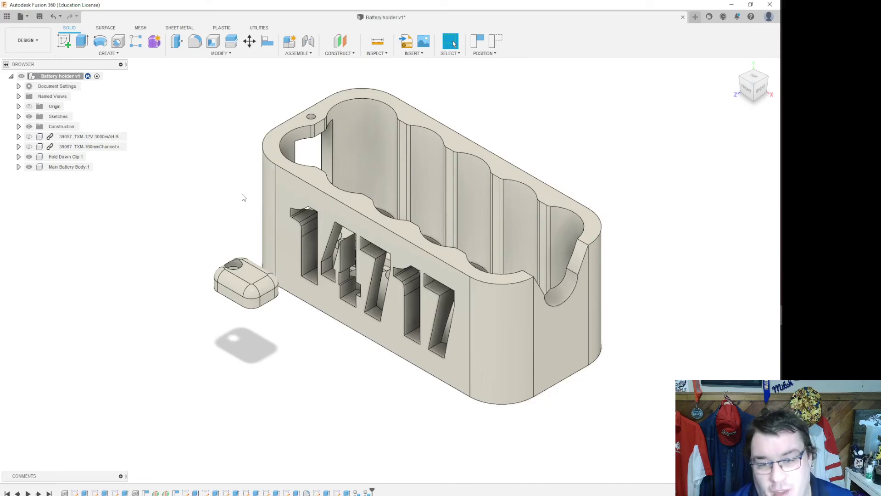
Step: Set up a 3D print export of the Main Battery Body as binary STL in millimetres, without sending it to a print utility
{"action": "left_click", "coordinate": [24, 18]}
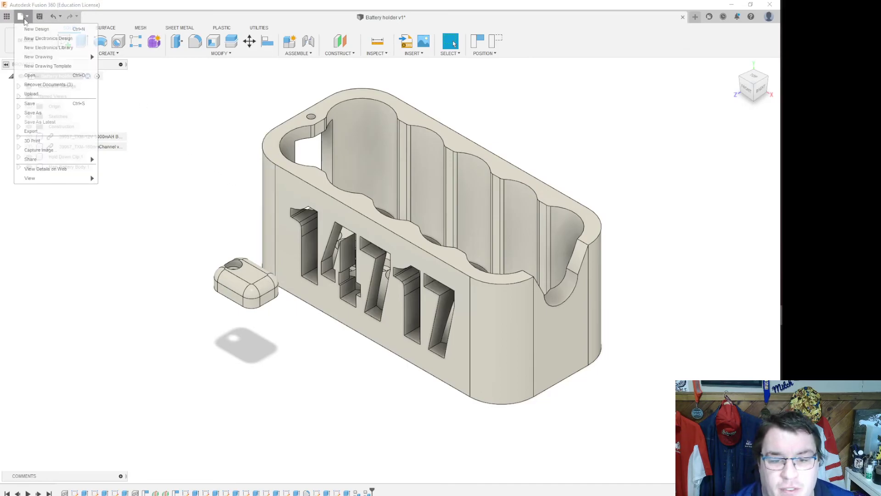
{"action": "left_click", "coordinate": [73, 142]}
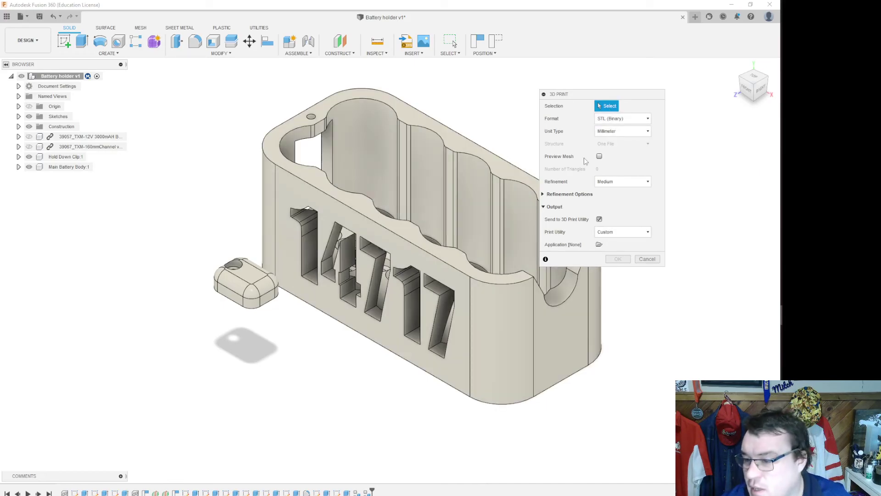
{"action": "left_click", "coordinate": [599, 220]}
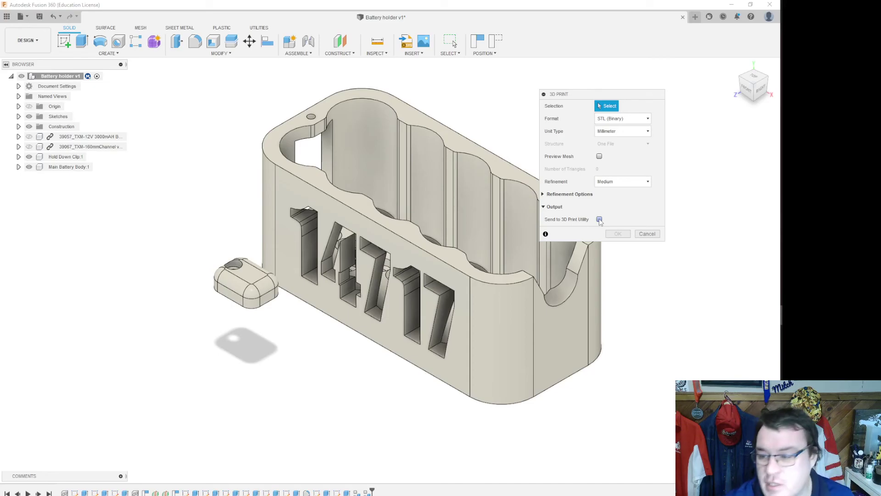
{"action": "left_click", "coordinate": [577, 195]}
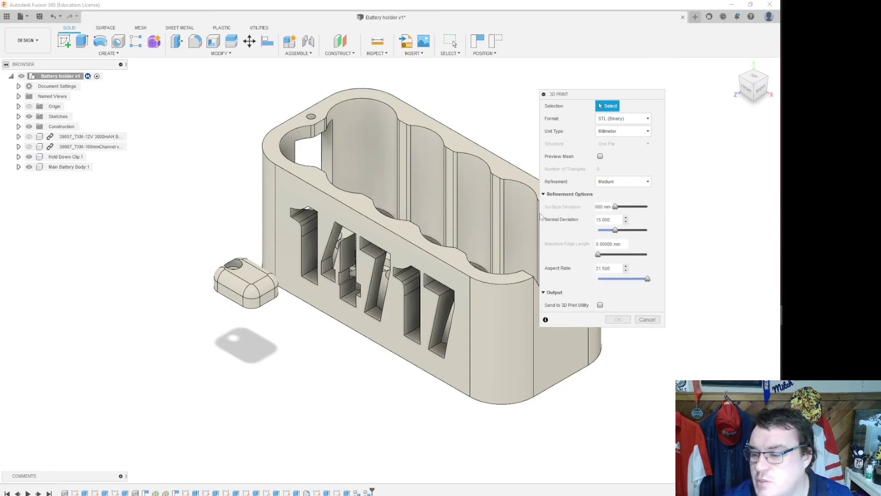
{"action": "left_click", "coordinate": [569, 195]}
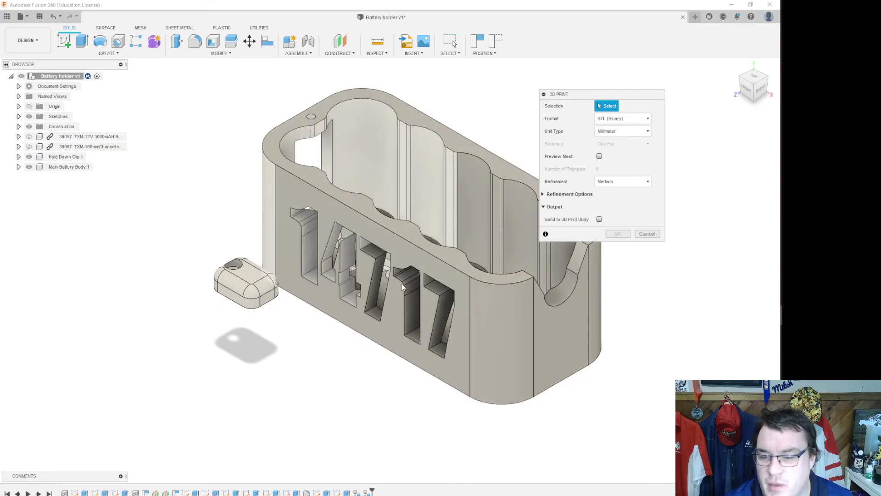
{"action": "left_click", "coordinate": [56, 168]}
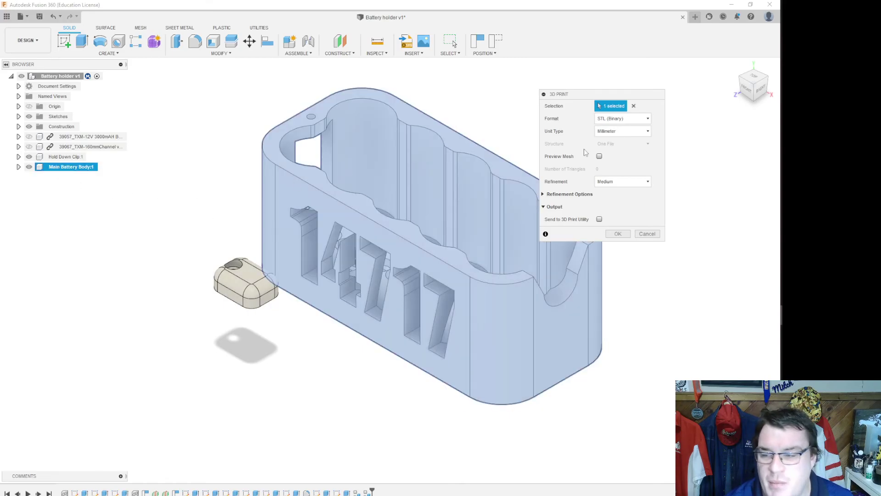
{"action": "left_click", "coordinate": [618, 234]}
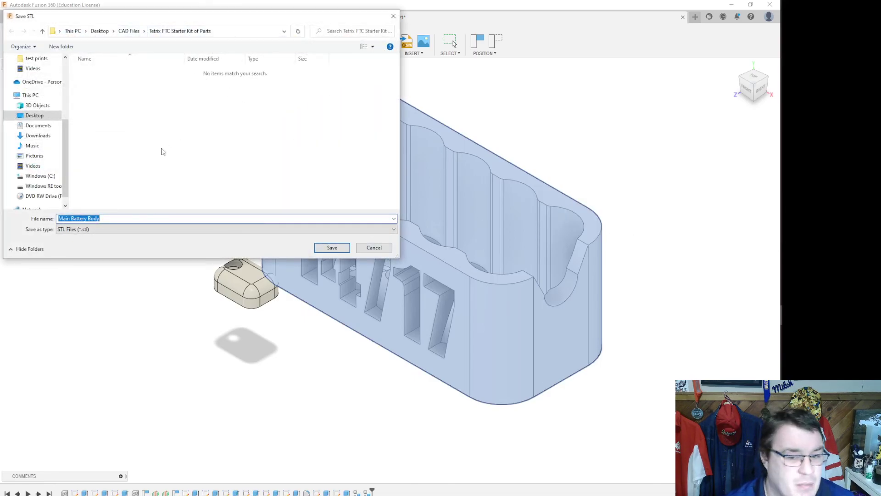
Step: Create a folder named BAttery Holder inside the 3D printing folder
{"action": "scroll", "coordinate": [42, 110], "scroll_direction": "up", "scroll_amount": 4}
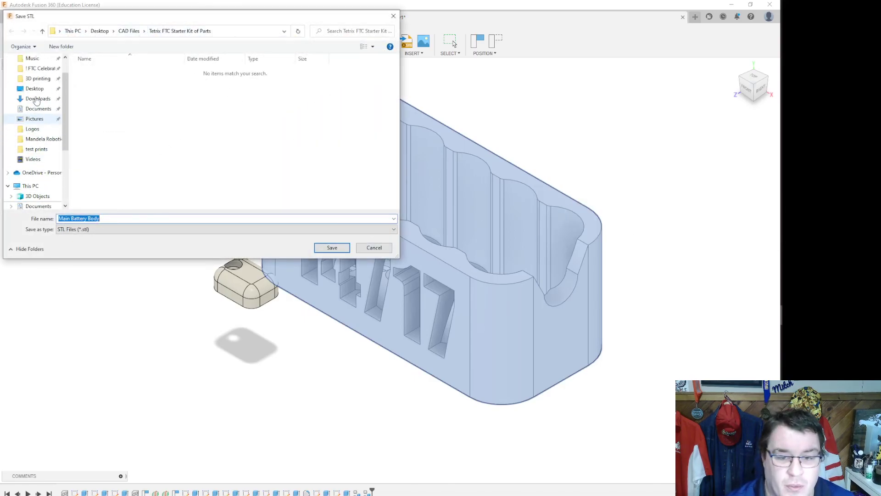
{"action": "left_click", "coordinate": [41, 105]}
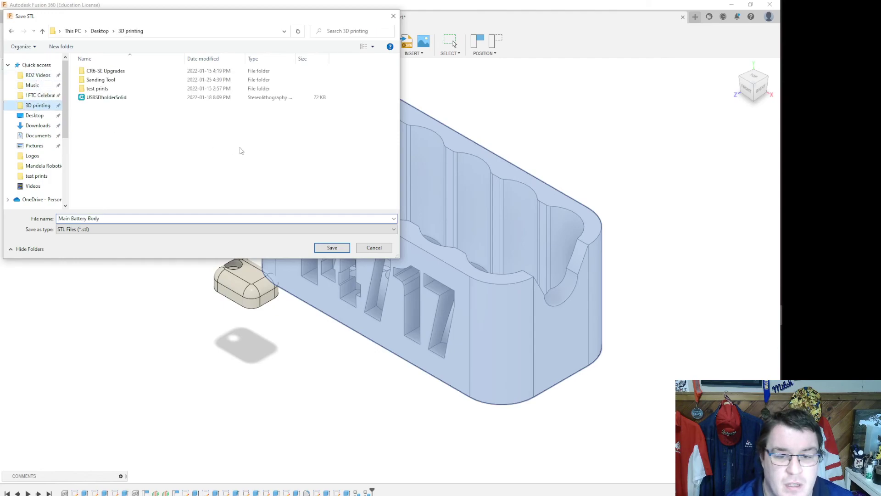
{"action": "left_click", "coordinate": [171, 215]}
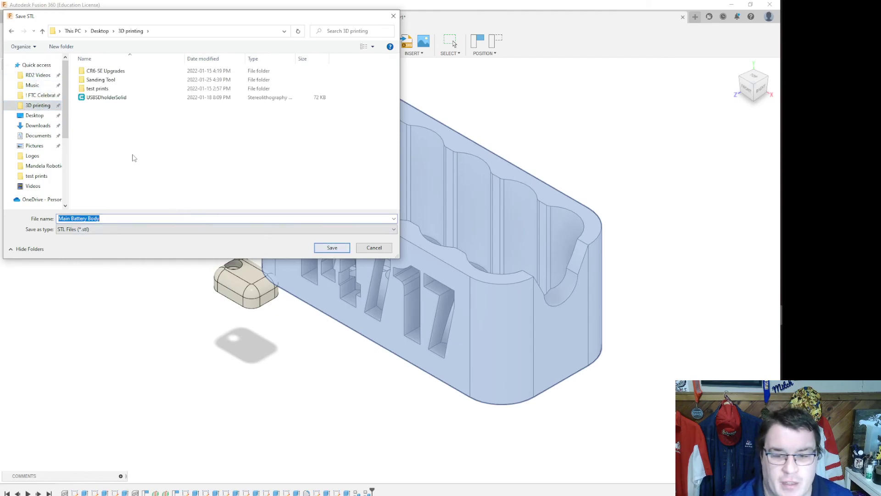
{"action": "left_click", "coordinate": [115, 134]}
{"action": "right_click", "coordinate": [114, 132]}
{"action": "mouse_move", "coordinate": [195, 220]}
{"action": "left_click", "coordinate": [222, 221]}
{"action": "type", "text": "BAttery Holder"}
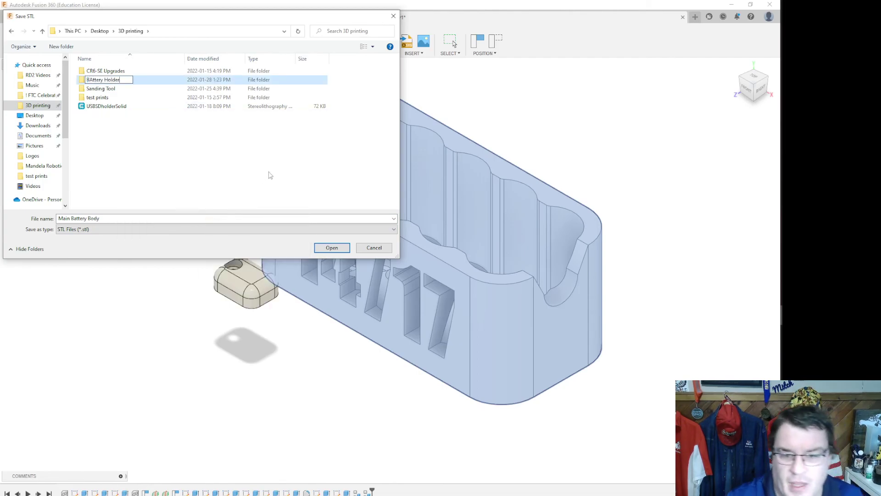
{"action": "key", "text": "Return"}
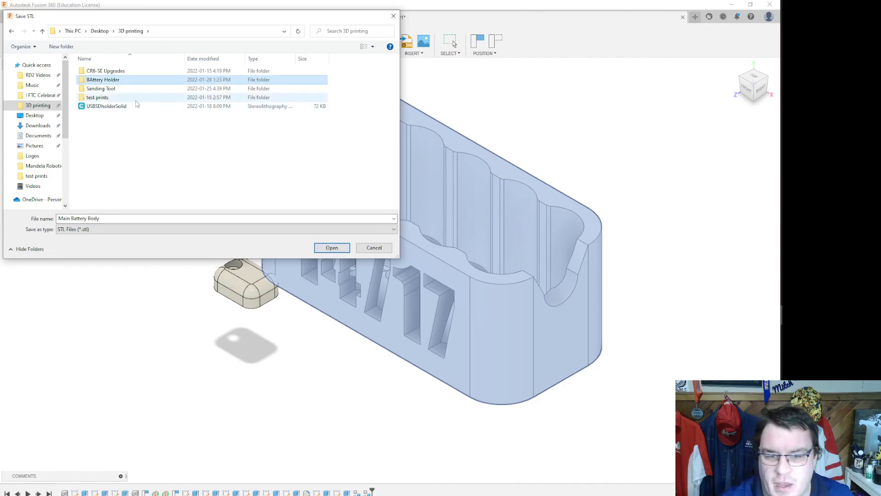
Step: Save the STL as Main Battery Body in the BAttery Holder folder
{"action": "double_click", "coordinate": [114, 81]}
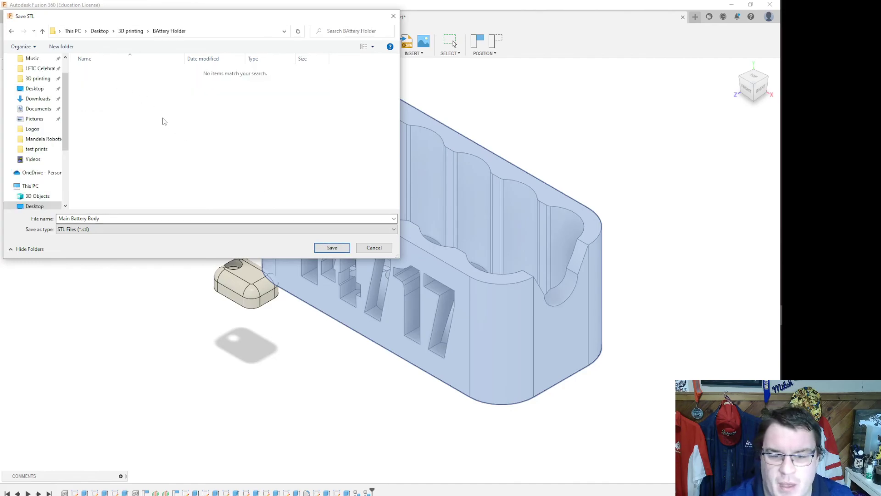
{"action": "left_click", "coordinate": [332, 248]}
{"action": "left_click", "coordinate": [205, 234]}
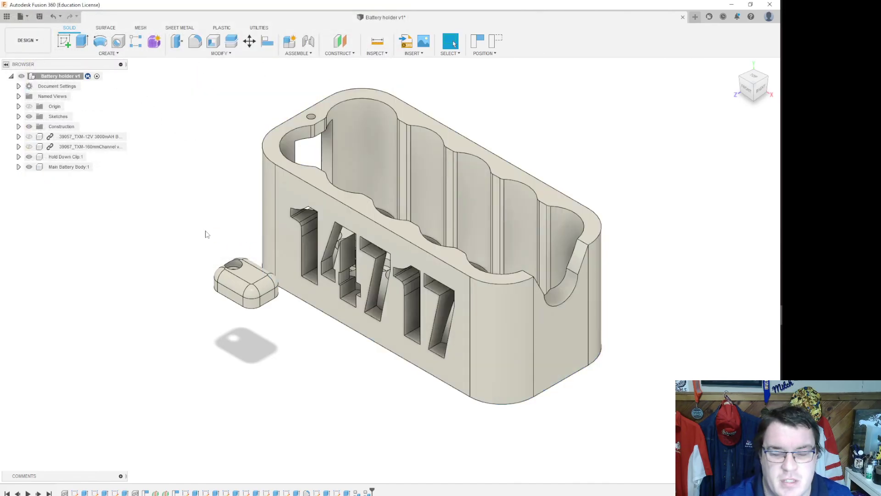
Step: Export the hold-down clip's body as a binary STL named BAttery Clip in the BAttery Holder folder
{"action": "left_click", "coordinate": [21, 17]}
{"action": "left_click", "coordinate": [68, 141]}
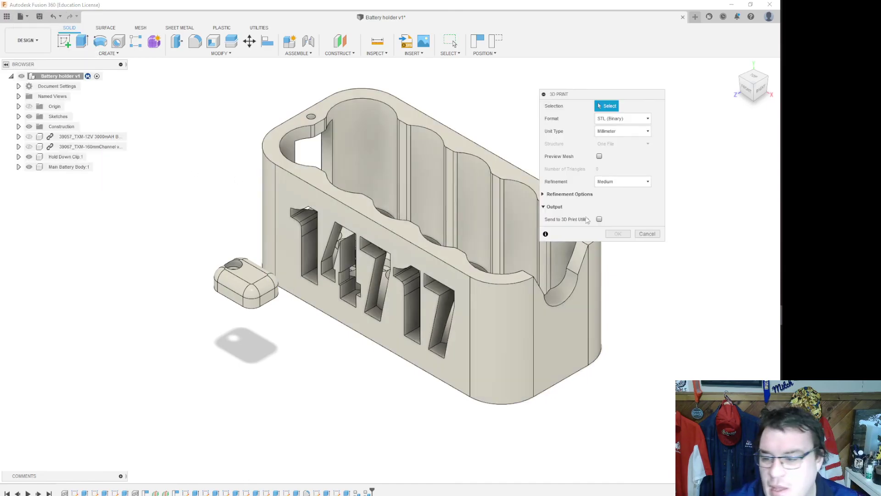
{"action": "left_click", "coordinate": [243, 292]}
{"action": "left_click", "coordinate": [618, 233]}
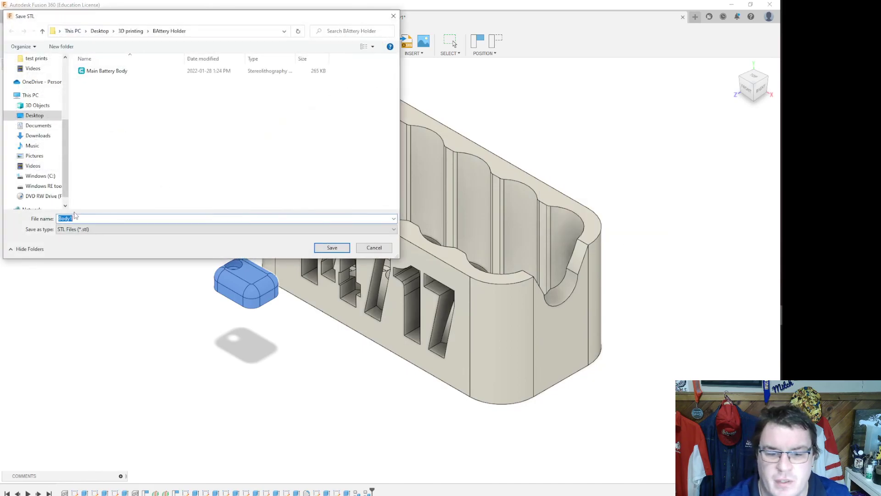
{"action": "type", "text": "BAttery Clip"}
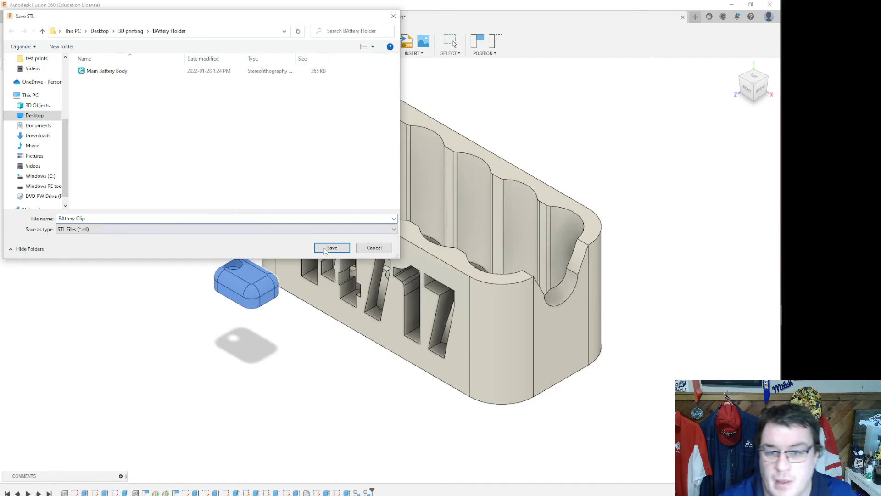
{"action": "left_click", "coordinate": [324, 250]}
{"action": "left_click", "coordinate": [192, 189]}
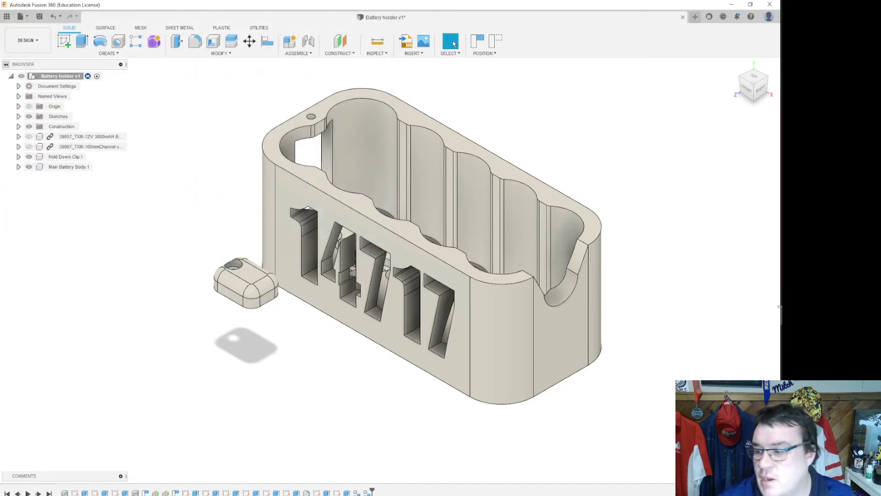
Step: Switch to Creality Slicer and move the selected old battery holder aside to free space on the build plate
{"action": "left_click", "coordinate": [788, 275]}
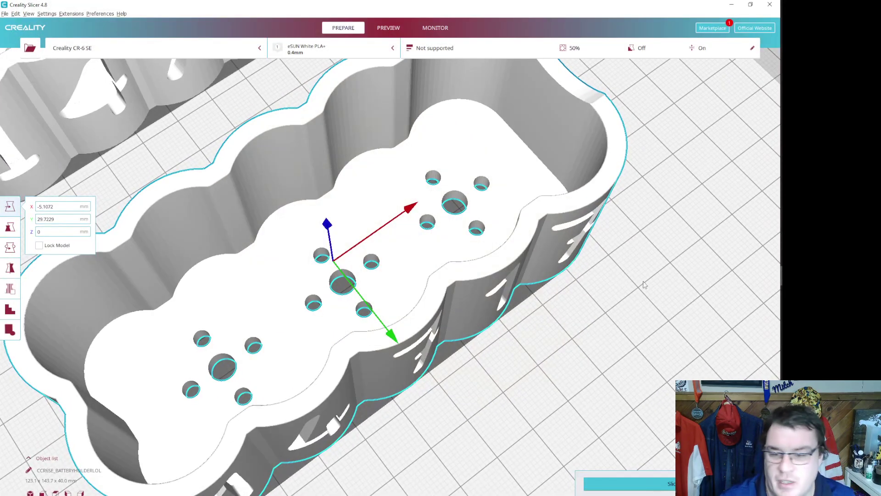
{"action": "scroll", "coordinate": [419, 317], "scroll_direction": "up", "scroll_amount": 3}
{"action": "scroll", "coordinate": [419, 318], "scroll_direction": "down", "scroll_amount": 6}
{"action": "left_click_drag", "start_coordinate": [371, 279], "coordinate": [276, 286]}
{"action": "left_click", "coordinate": [411, 305]}
Step: Load the Main Battery Body STL from the BAttery Holder folder onto the build plate
{"action": "right_click_drag", "start_coordinate": [534, 303], "coordinate": [121, 94]}
{"action": "left_click", "coordinate": [5, 13]}
{"action": "left_click", "coordinate": [14, 29]}
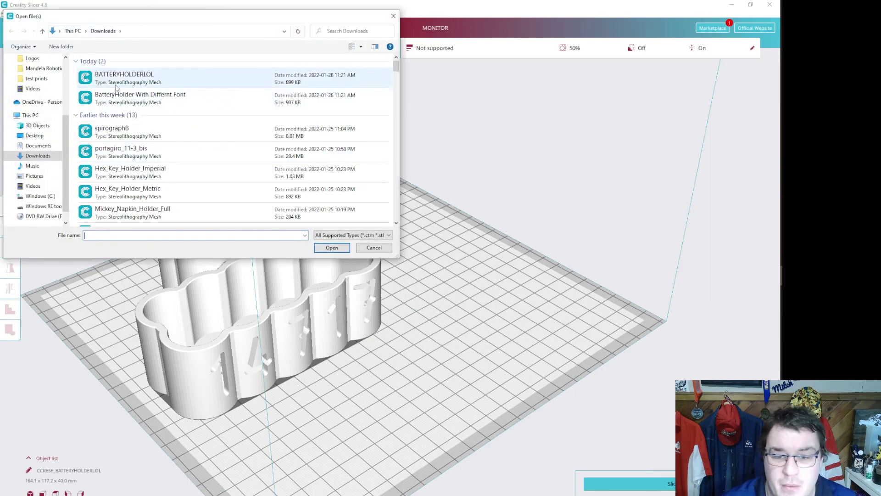
{"action": "scroll", "coordinate": [44, 98], "scroll_direction": "up", "scroll_amount": 3}
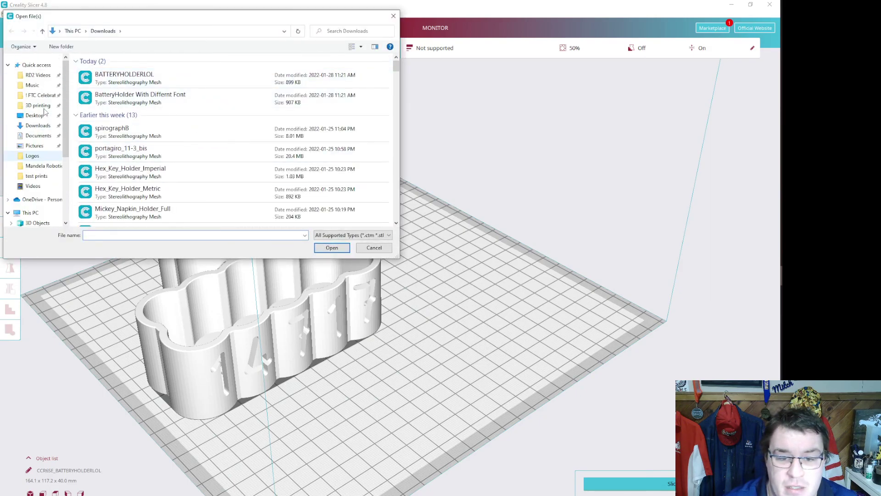
{"action": "left_click", "coordinate": [39, 105]}
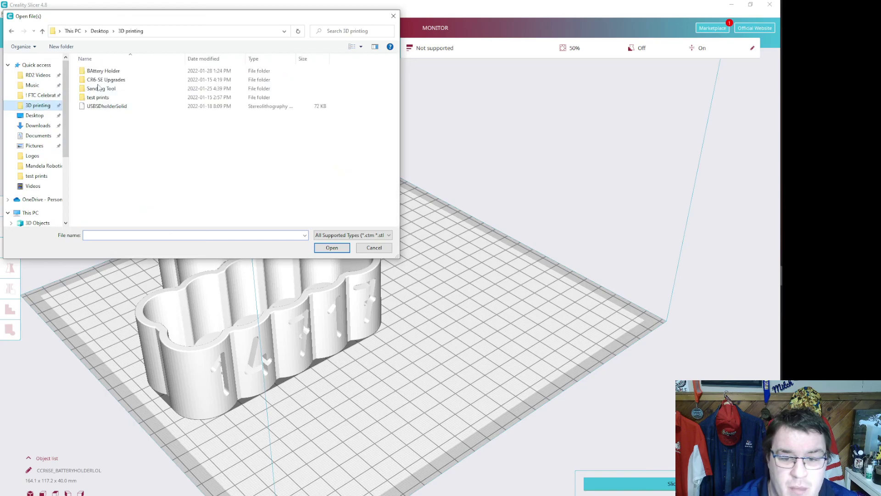
{"action": "double_click", "coordinate": [135, 74]}
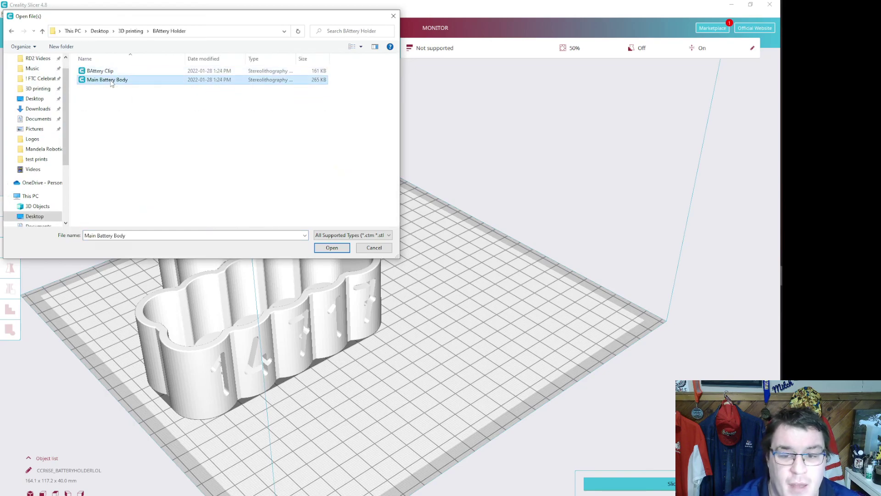
{"action": "double_click", "coordinate": [115, 79]}
Step: Rotate the Main Battery Body so its flat base rests on the build plate and its open pockets face up
{"action": "left_click", "coordinate": [411, 321]}
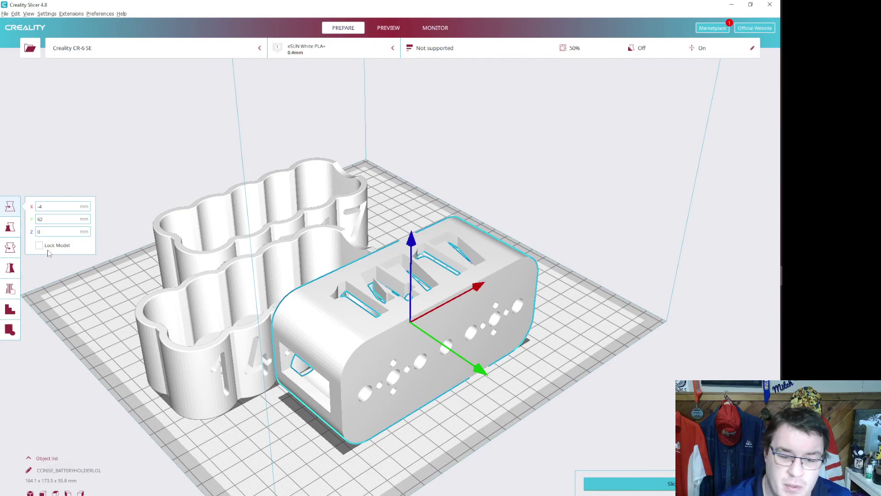
{"action": "key", "text": "r"}
{"action": "left_click_drag", "start_coordinate": [418, 248], "coordinate": [480, 428]}
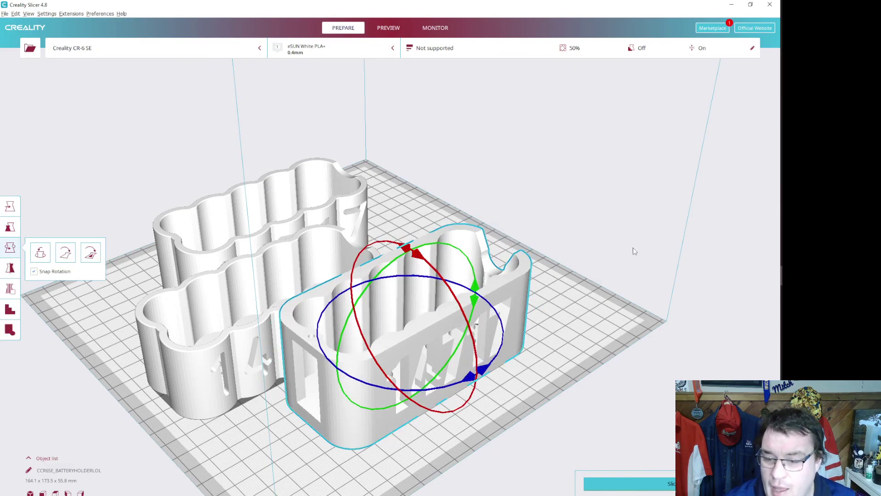
{"action": "left_click", "coordinate": [554, 330]}
{"action": "scroll", "coordinate": [554, 329], "scroll_direction": "up", "scroll_amount": 5}
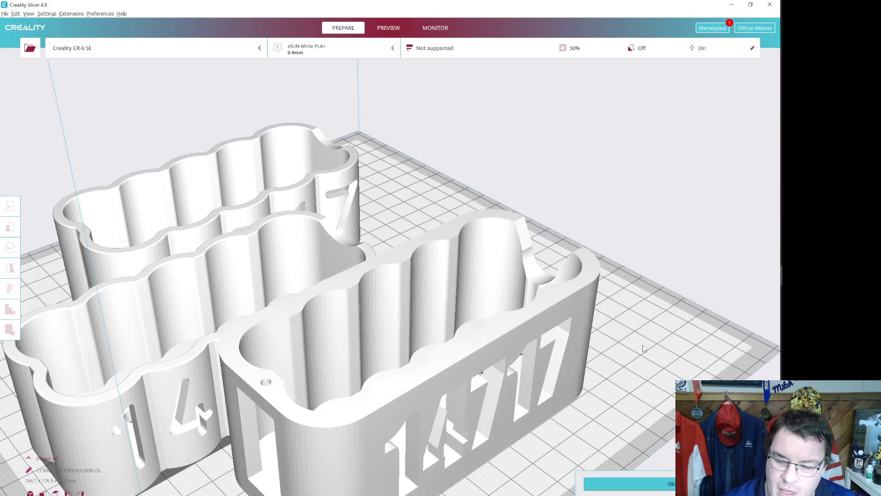
{"action": "middle_click_drag", "start_coordinate": [643, 350], "coordinate": [627, 284]}
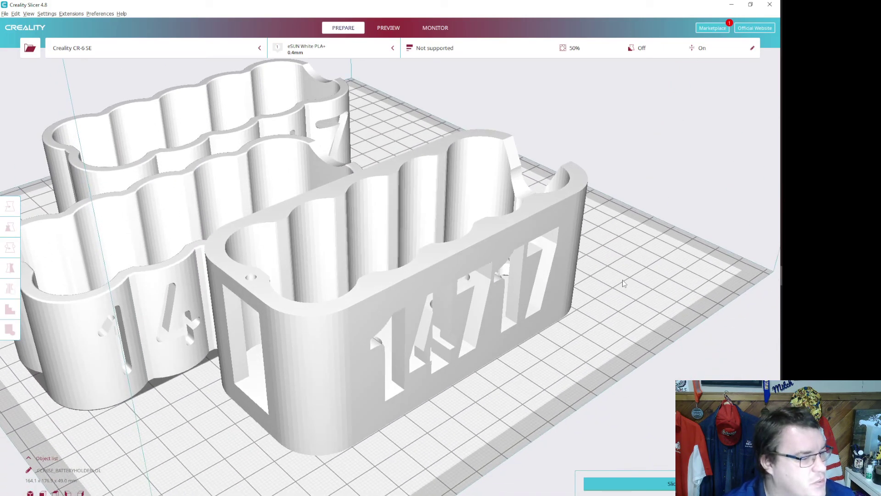
{"action": "right_click_drag", "start_coordinate": [548, 339], "coordinate": [568, 334]}
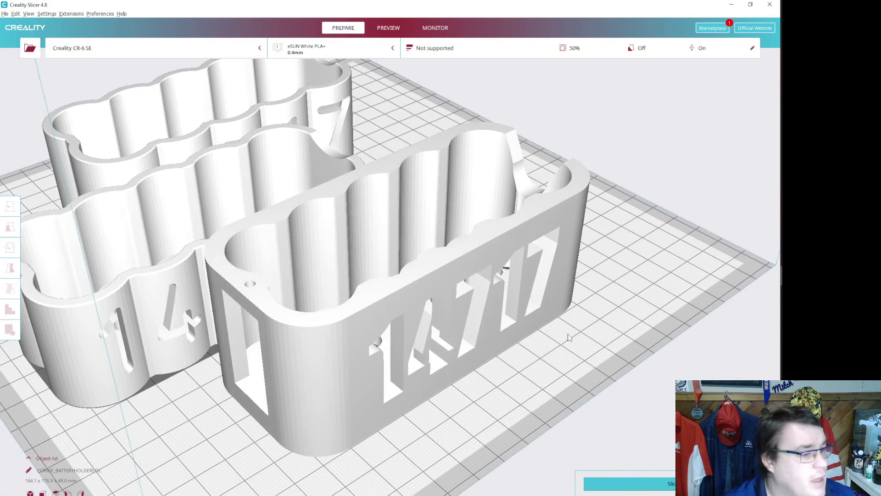